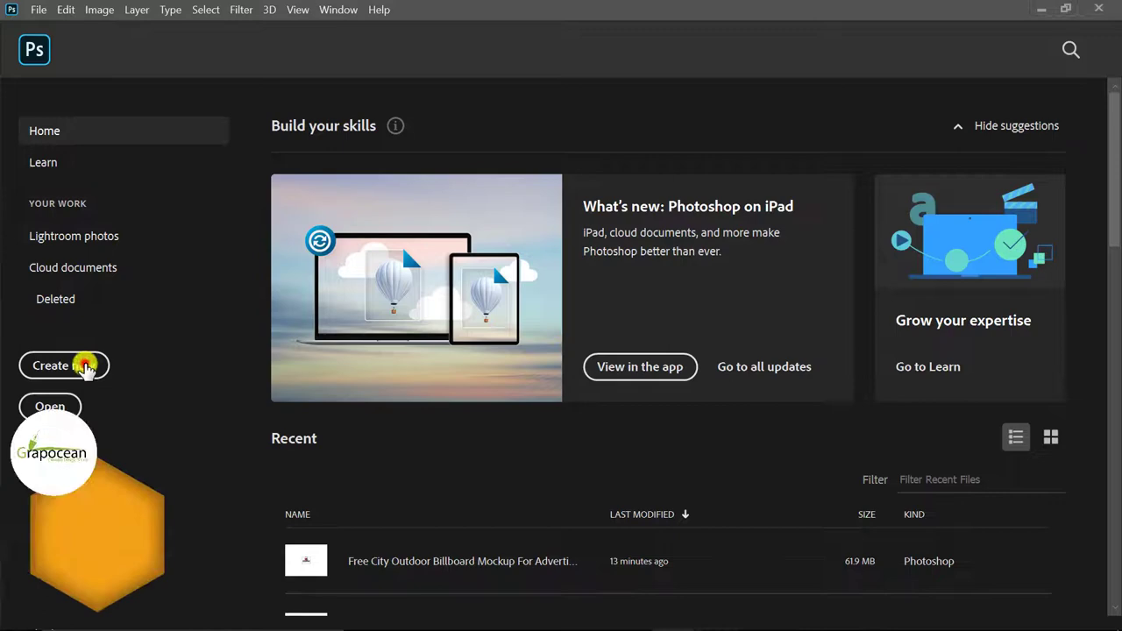
Create a 3771 × 1578 px, 300 ppi white document titled 'Bill Board Banner Design'.
left_click(84, 366)
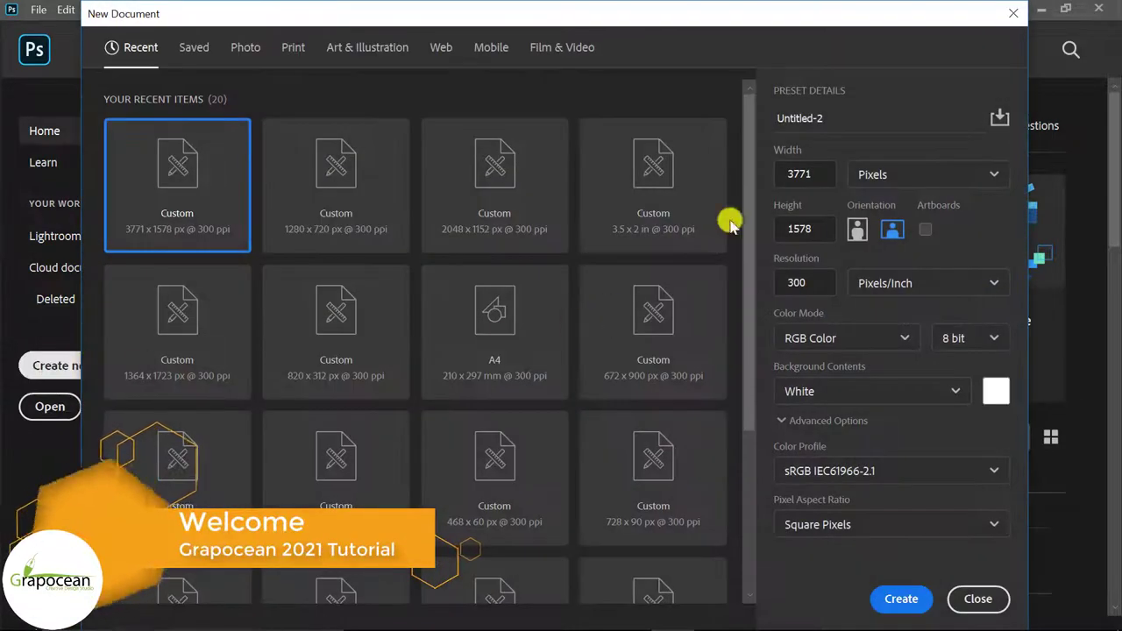
double_click(850, 114)
key("BackSpace")
type("Bill")
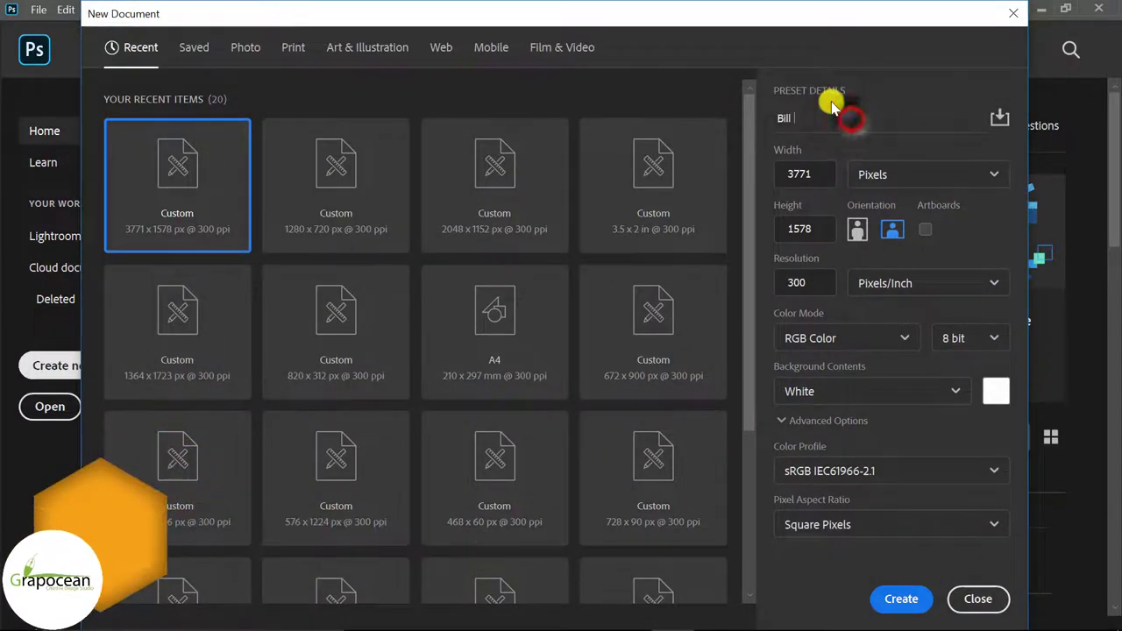
type(" Board Banner Design")
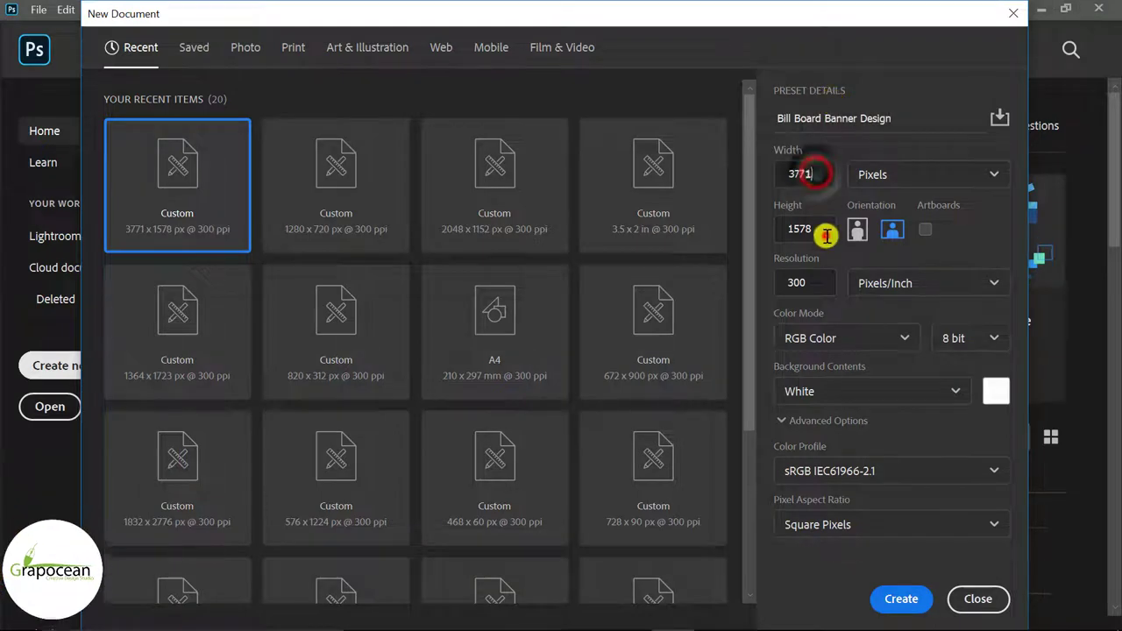
left_click(826, 230)
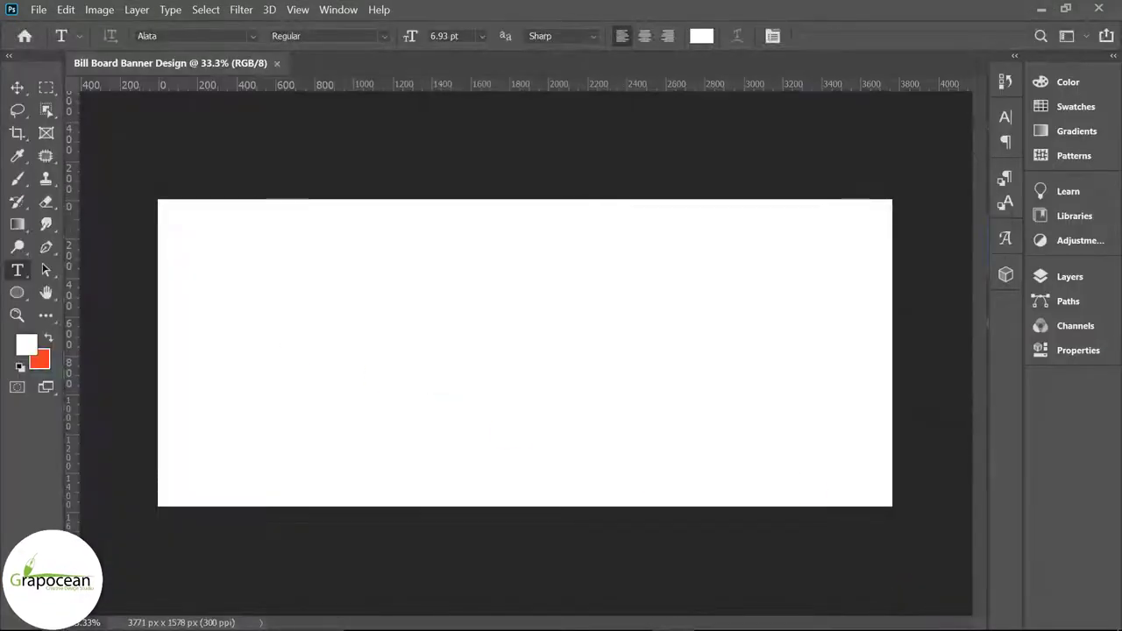
Open HZoQSVhM2d and WdlLfG7uZ8 from Desktop > New folder, ending on the WdlLfG7uZ8.jpg jogger photo.
left_click(40, 10)
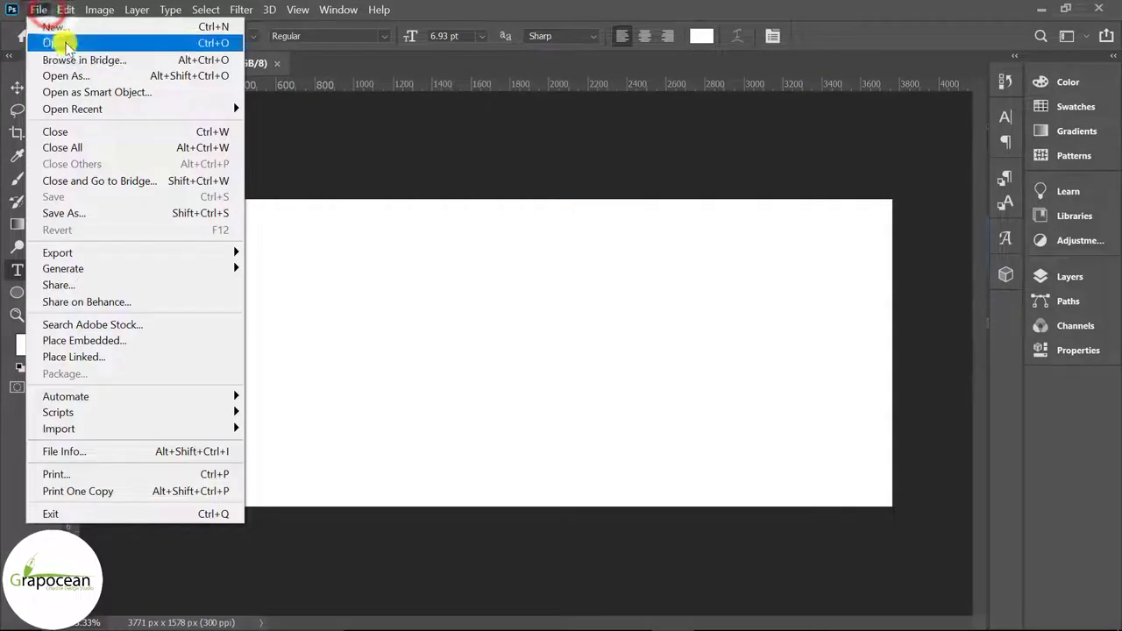
left_click(62, 38)
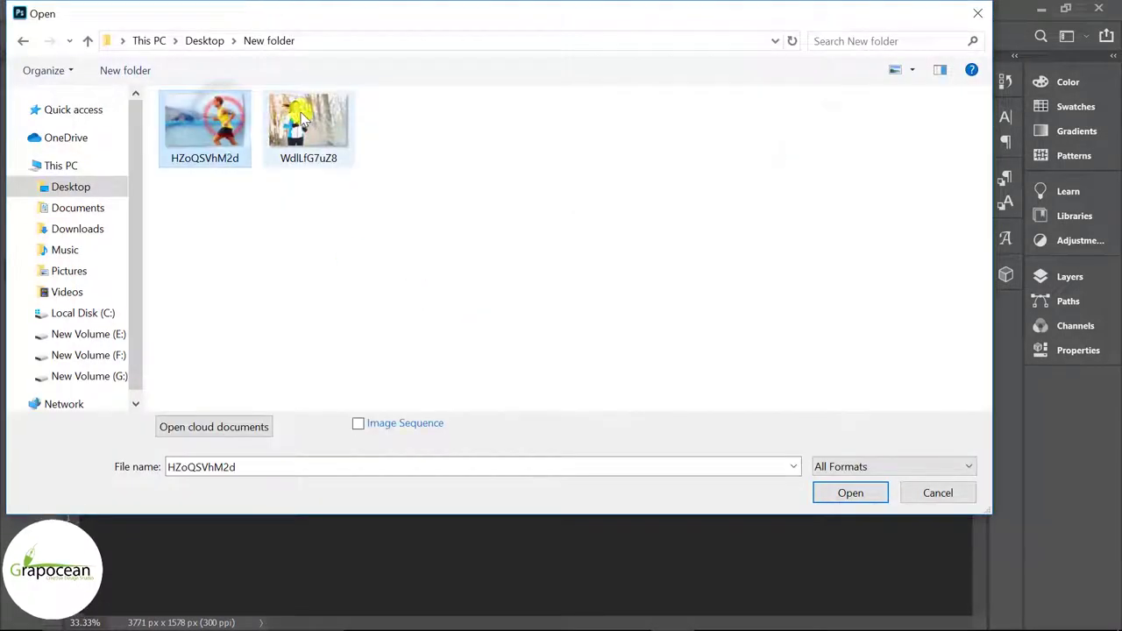
left_click(321, 123, "ctrl")
left_click(849, 497)
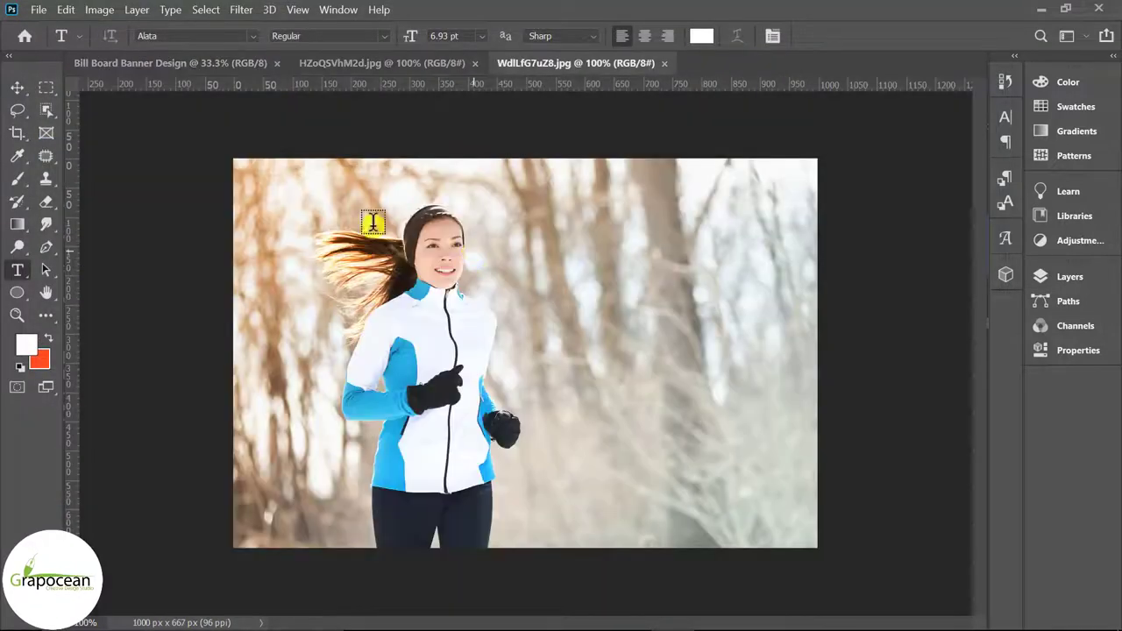
left_click(174, 62)
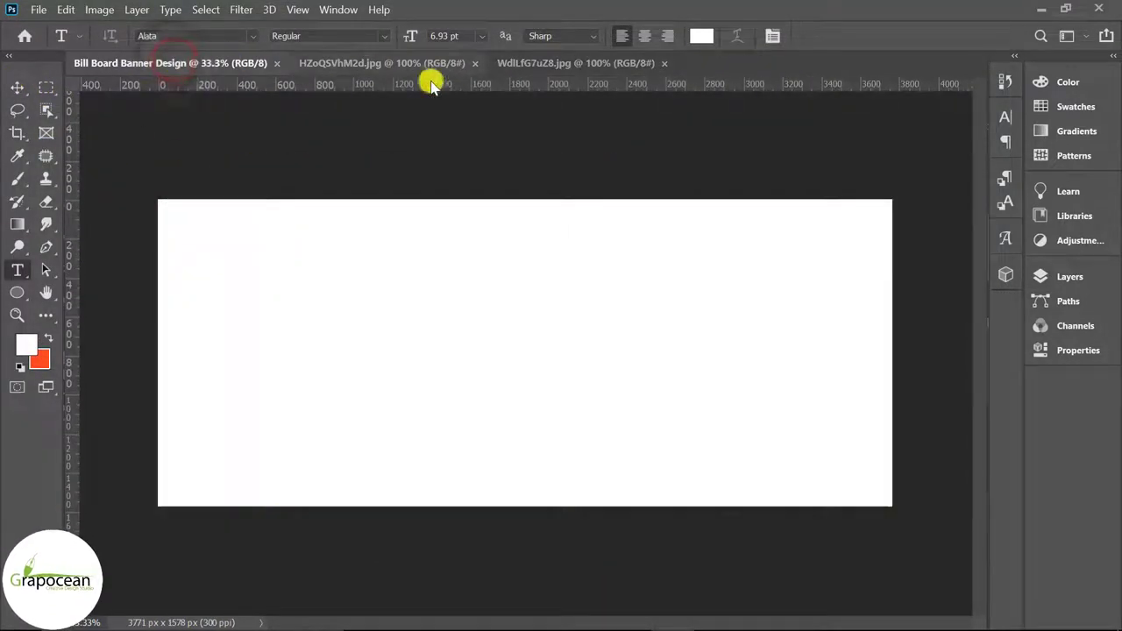
left_click(593, 68)
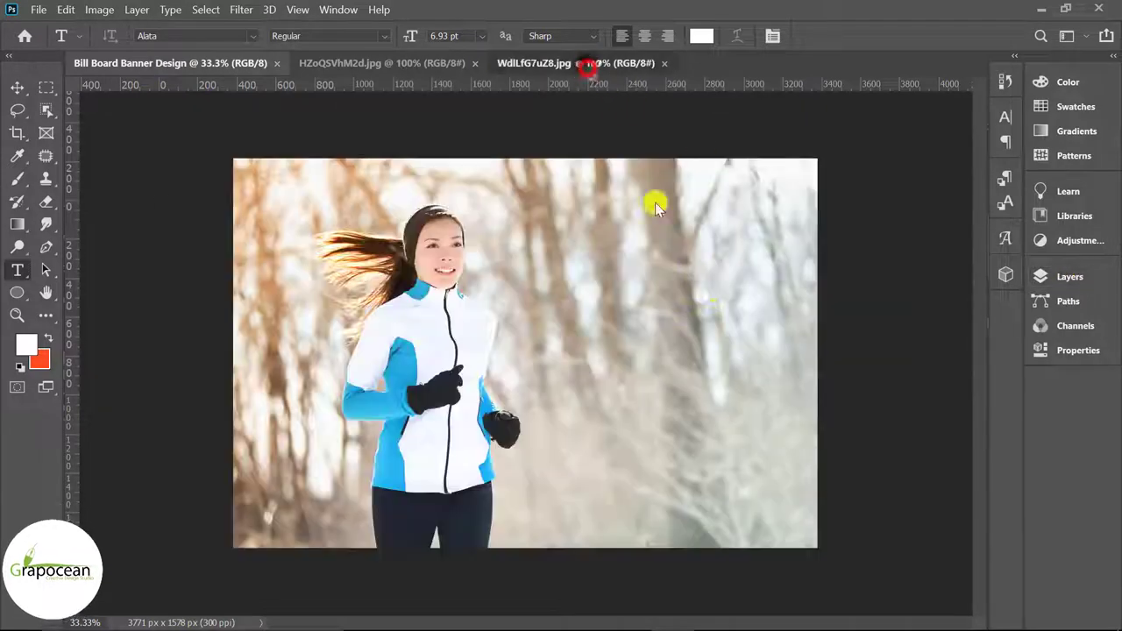
Unlock the jogger photo's Background and drag it onto the banner document.
key("v")
left_click(1067, 276)
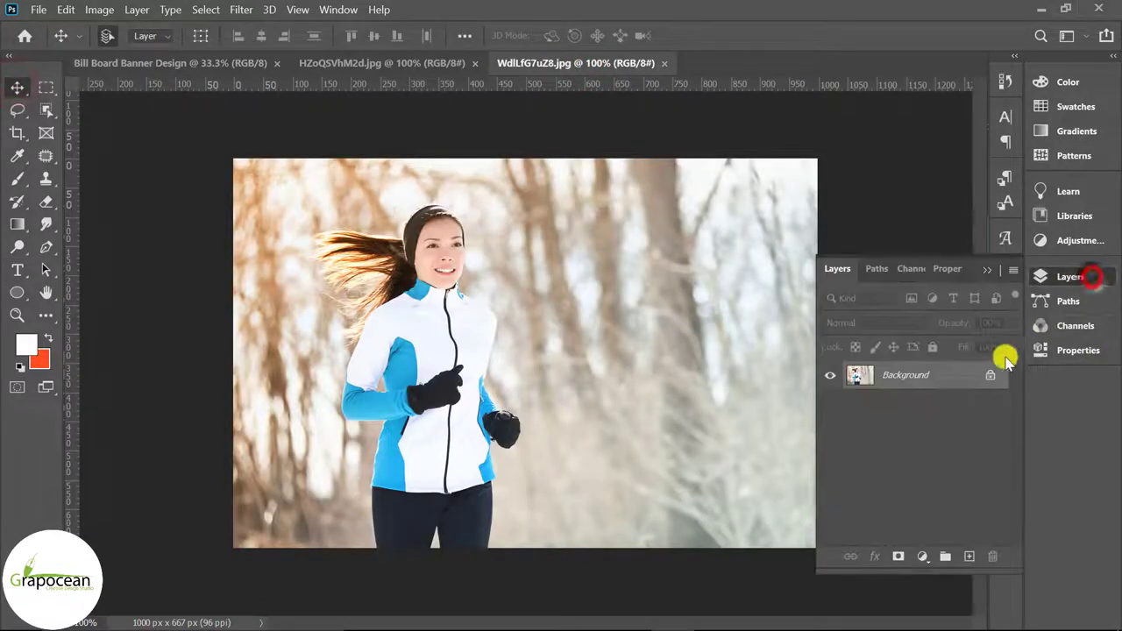
left_click(993, 374)
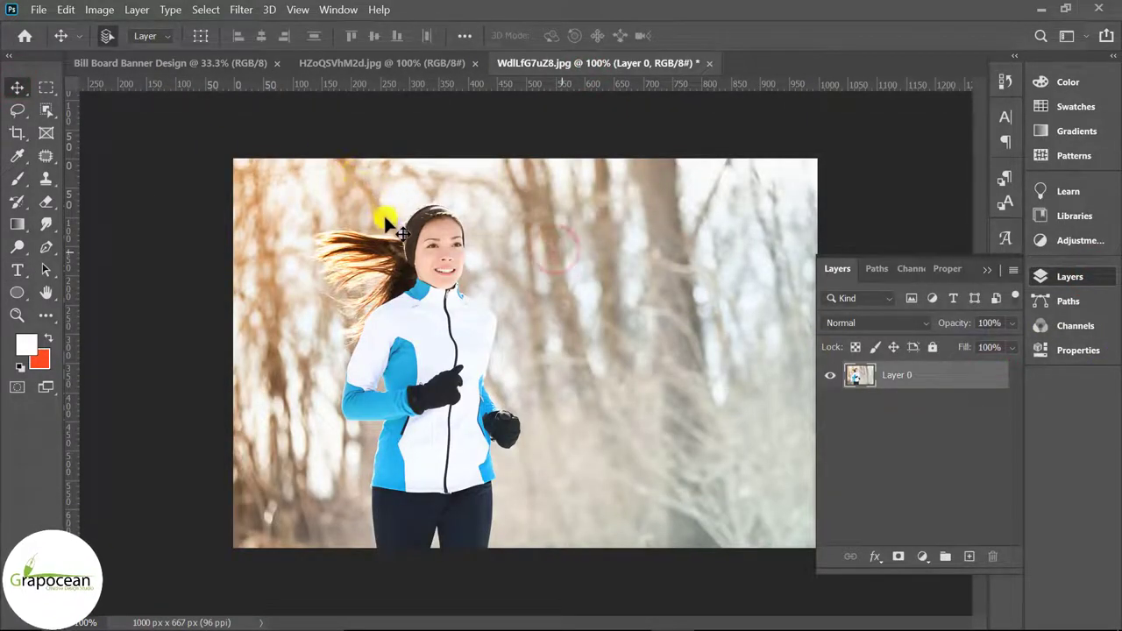
left_click_drag(438, 254, 174, 66)
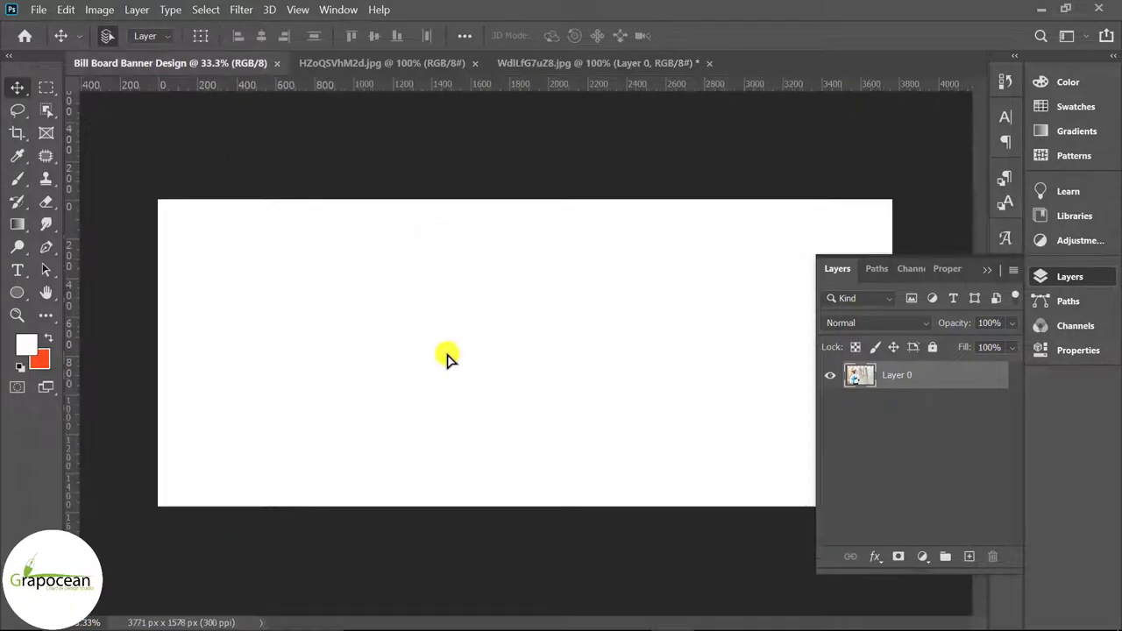
left_click_drag(173, 66, 443, 358)
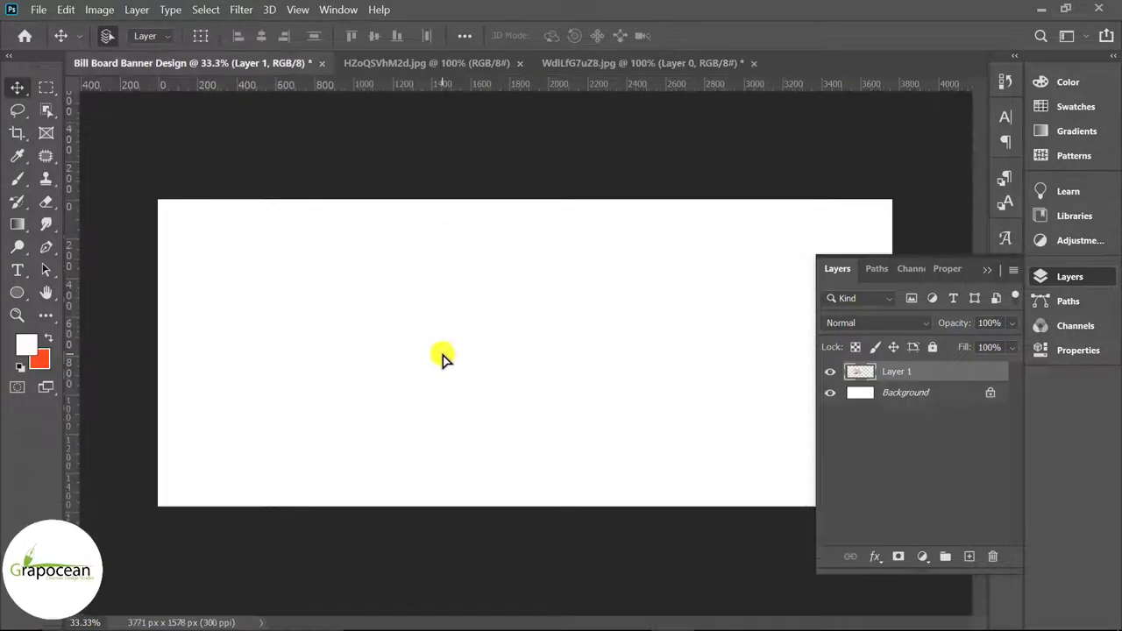
Scale the placed jogger photo to about 391% so it covers the whole banner.
key("ctrl+t")
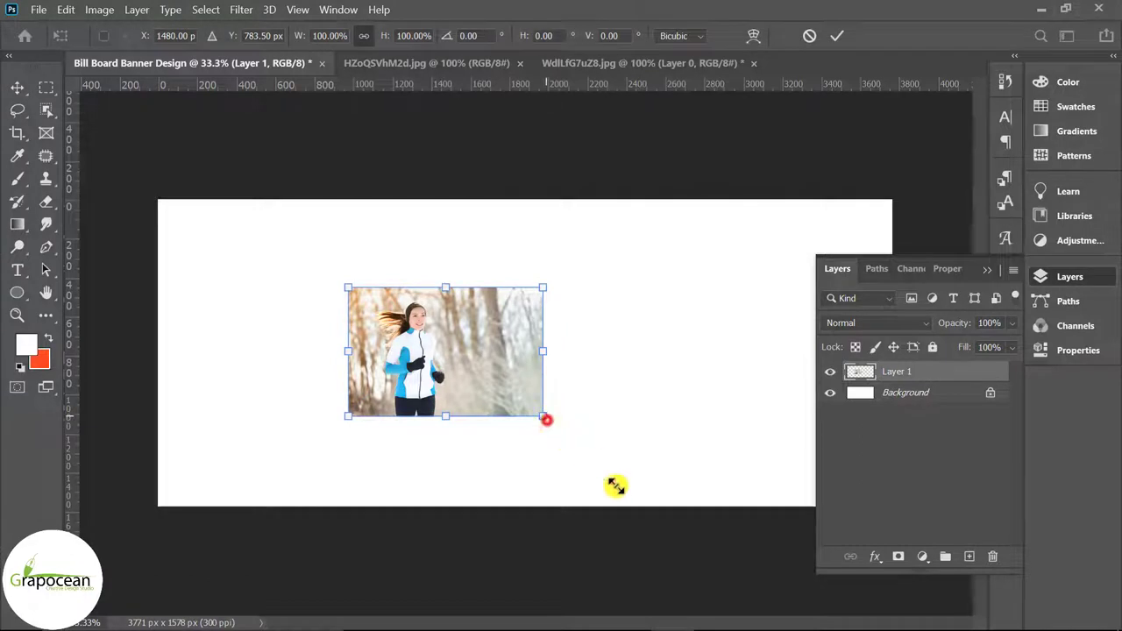
left_click_drag(546, 420, 696, 518)
key("ctrl+minus")
key("ctrl+minus")
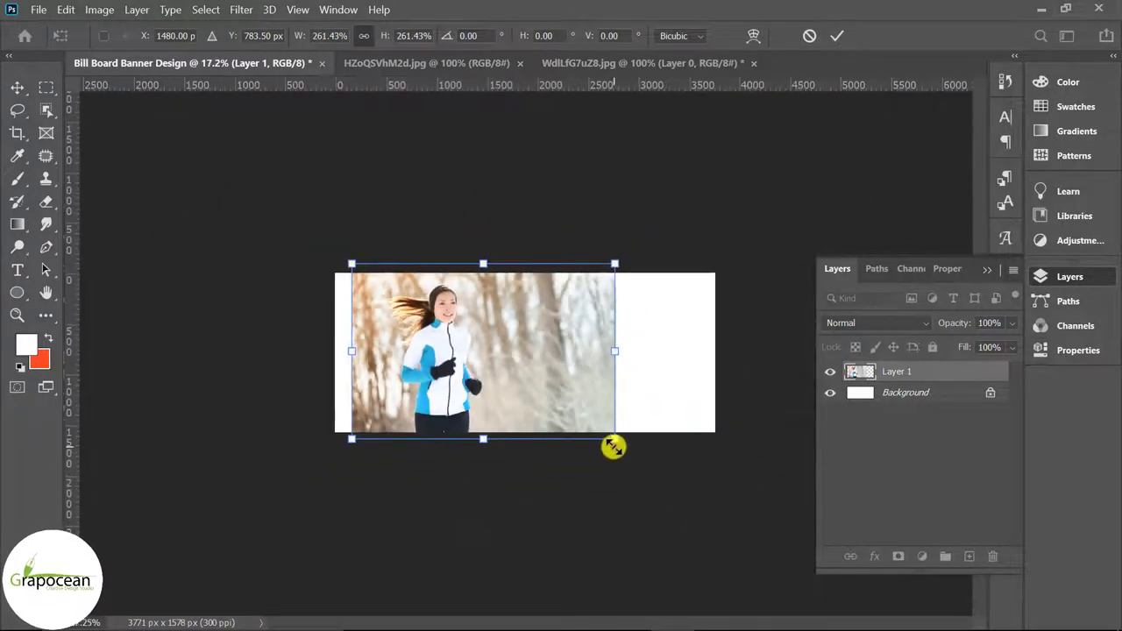
left_click_drag(614, 447, 646, 457)
left_click_drag(555, 403, 571, 405)
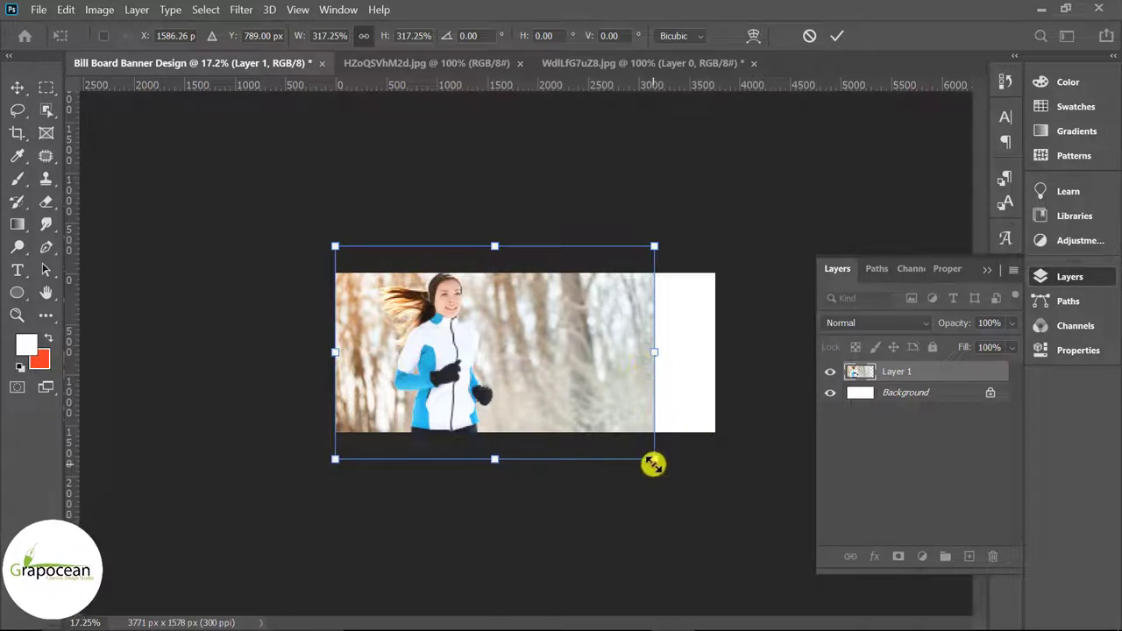
left_click_drag(663, 468, 699, 493)
mouse_move(581, 346)
left_mouse_down()
mouse_move(613, 386)
mouse_move(610, 372)
left_mouse_up()
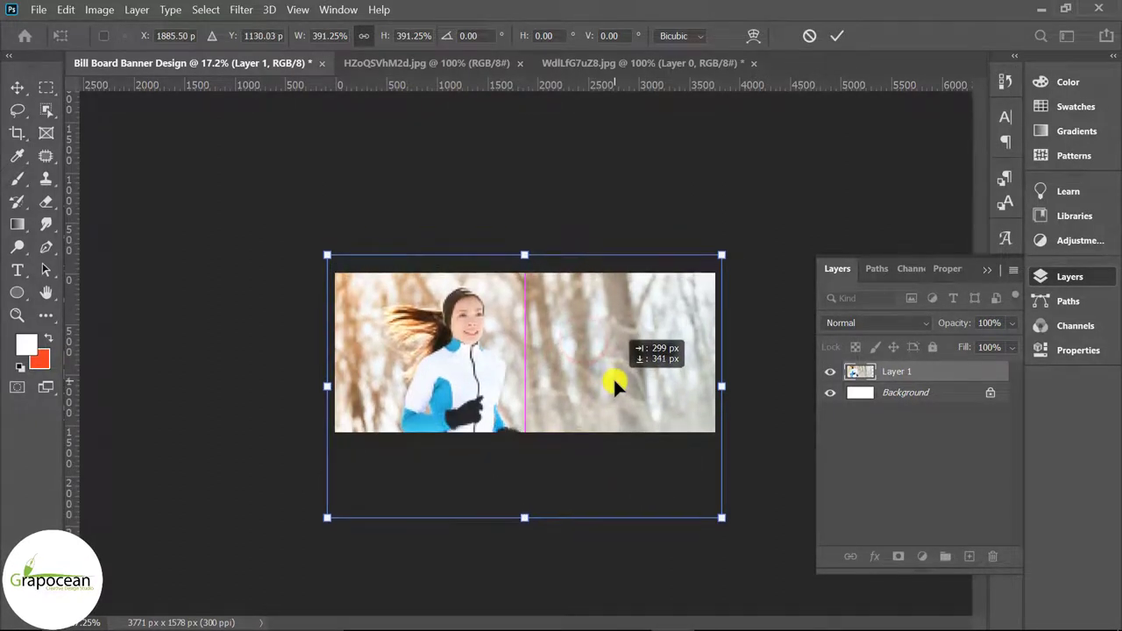
key("Return")
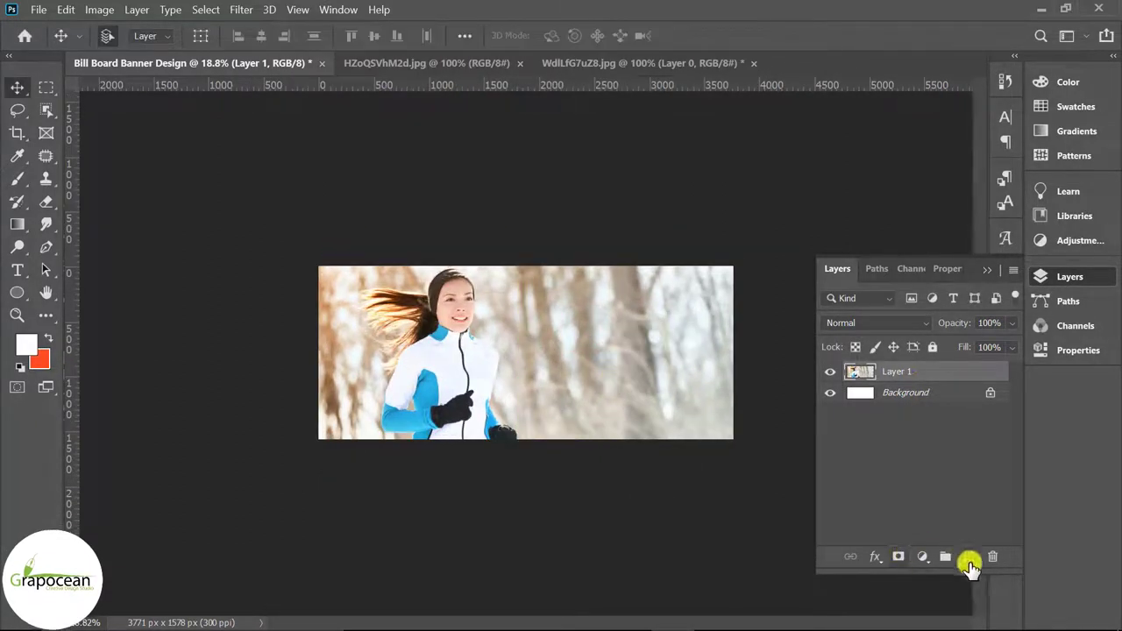
Add a purple Solid Color fill layer over the photo and lower its opacity.
left_click(913, 561)
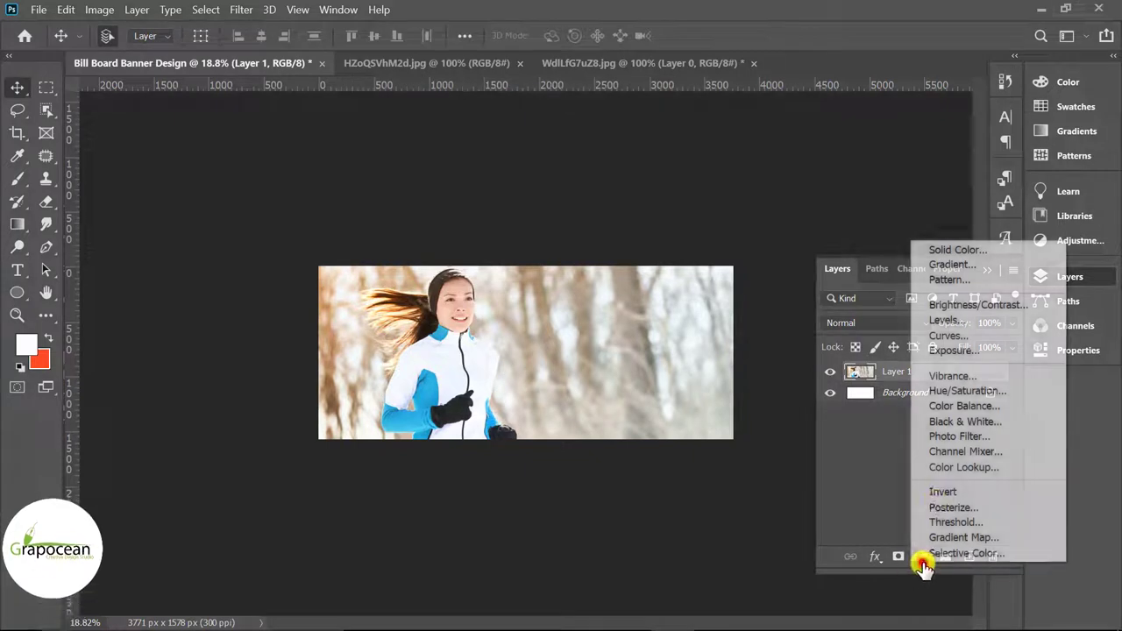
left_click(962, 252)
left_click_drag(904, 519, 915, 520)
mouse_move(881, 397)
left_mouse_down()
mouse_move(871, 389)
mouse_move(920, 455)
left_mouse_up()
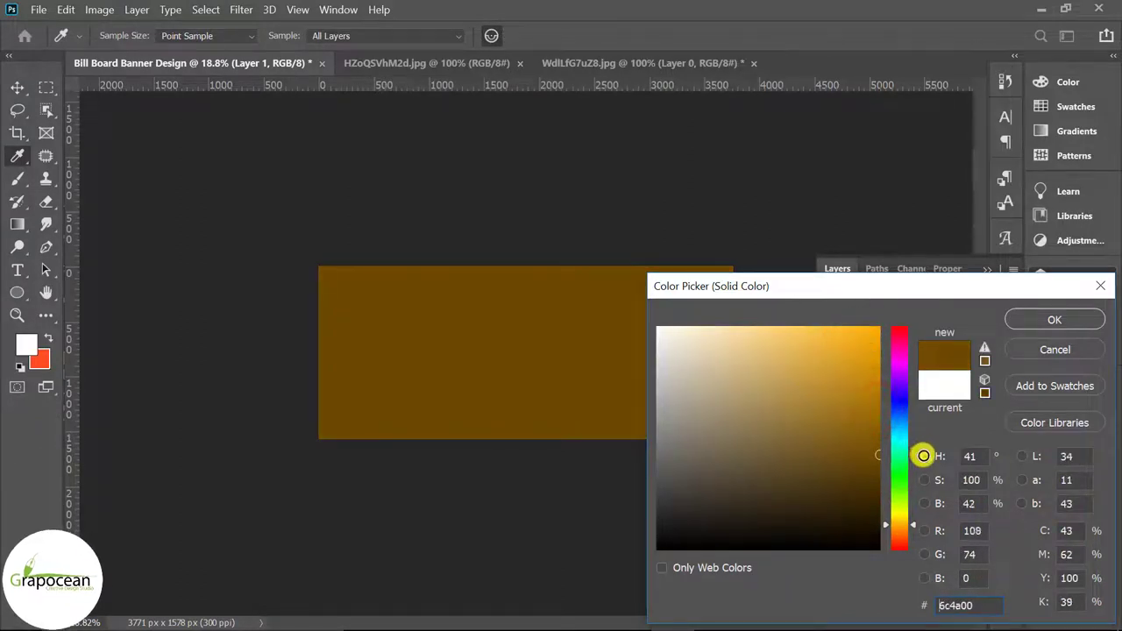
left_click(859, 468)
left_click_drag(906, 383, 903, 372)
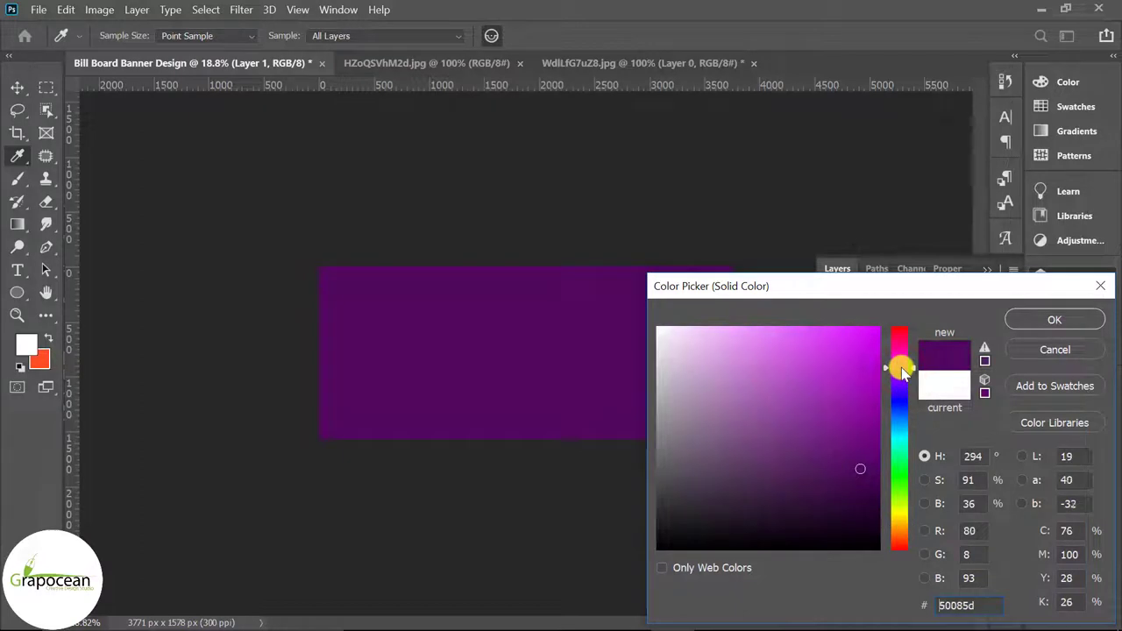
left_click(1057, 319)
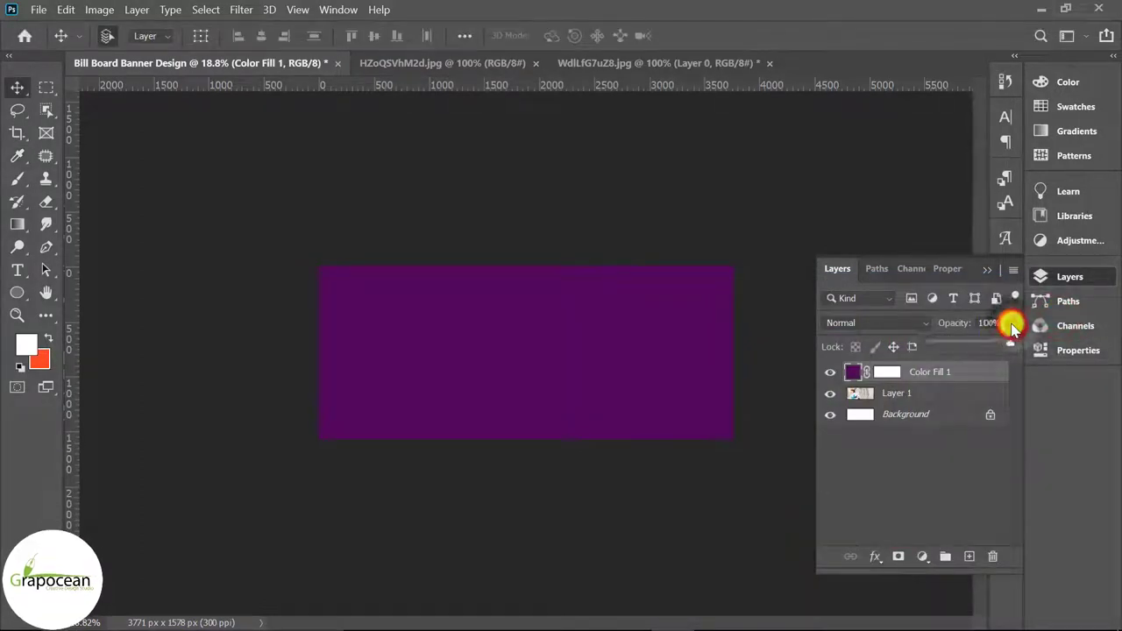
left_click_drag(1011, 324, 1005, 348)
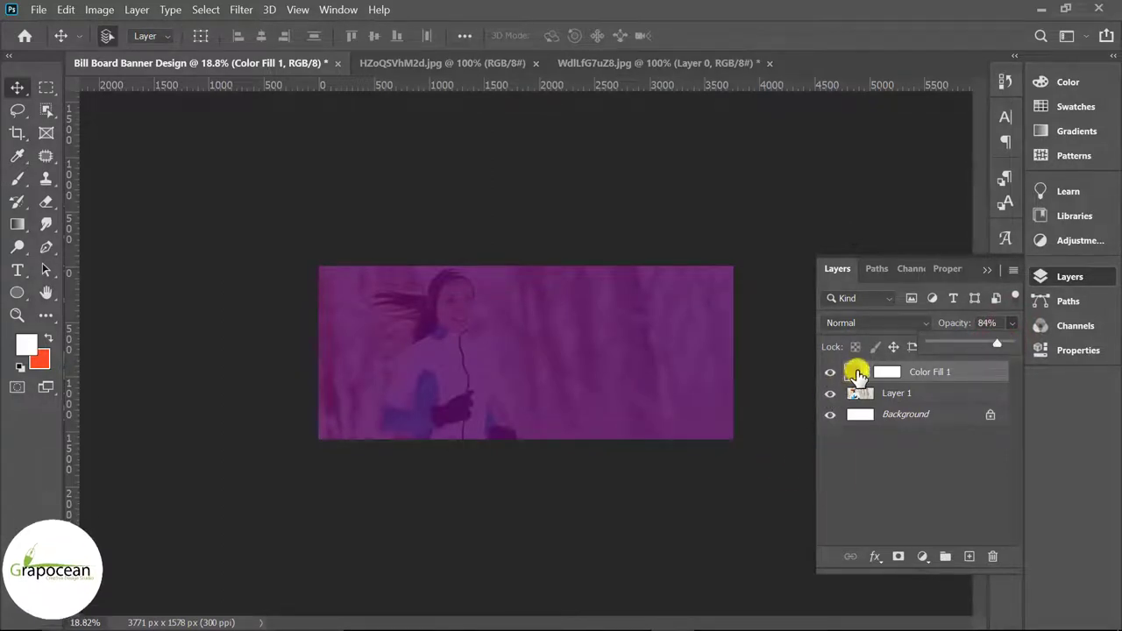
Change the fill to blue-violet #12085d and add an empty Layer 2 above Layer 1.
double_click(853, 372)
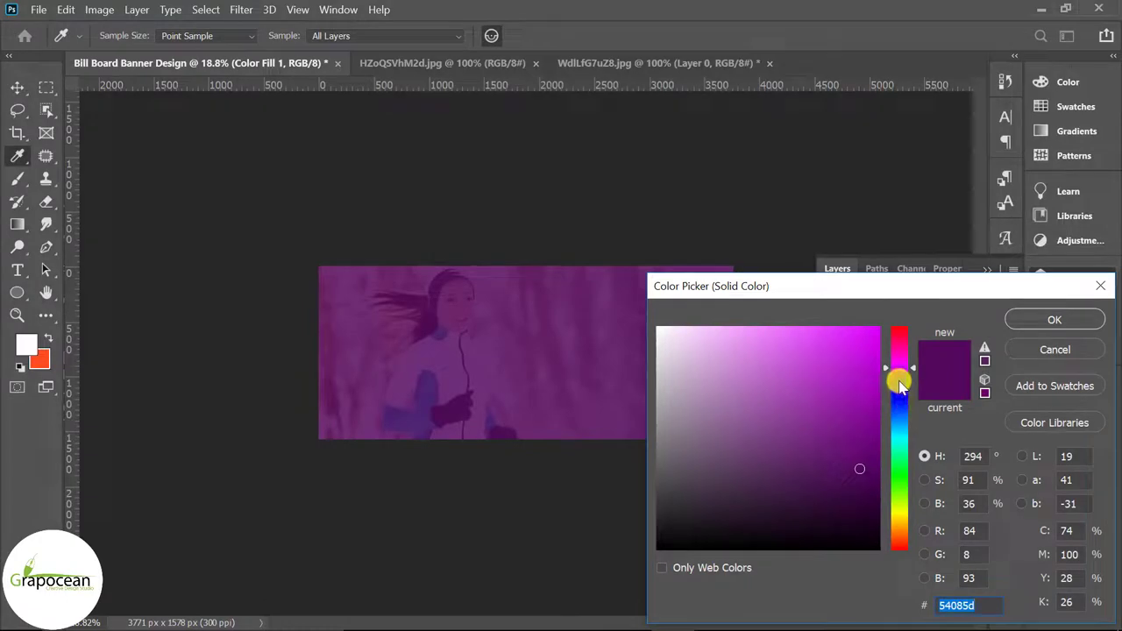
left_click_drag(900, 386, 905, 400)
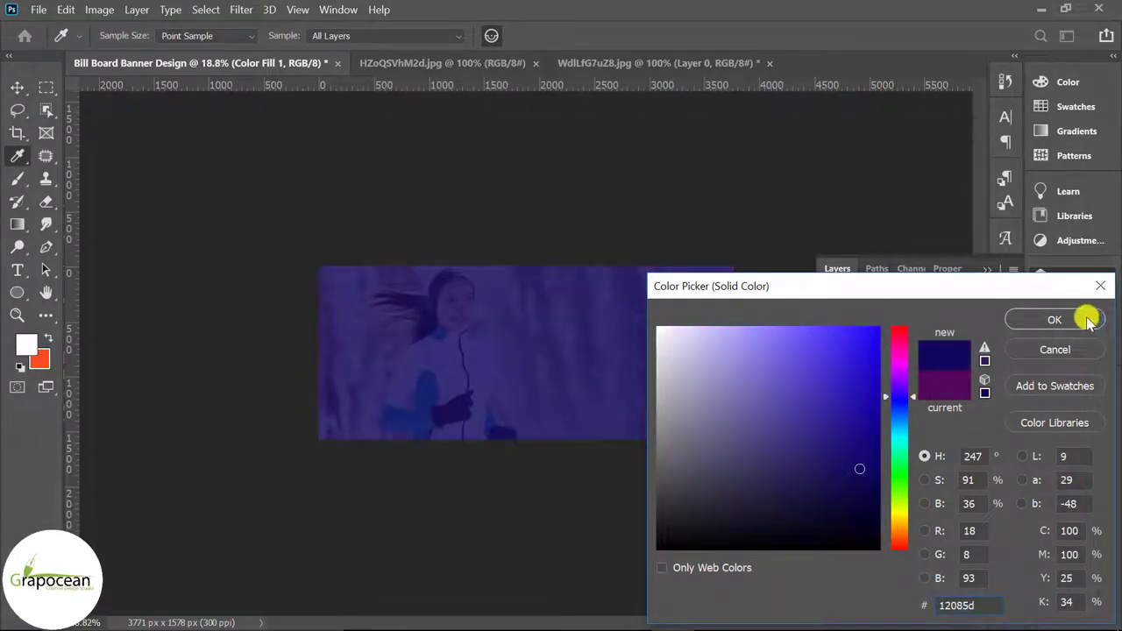
left_click(1054, 319)
left_click(939, 393)
left_click(969, 557)
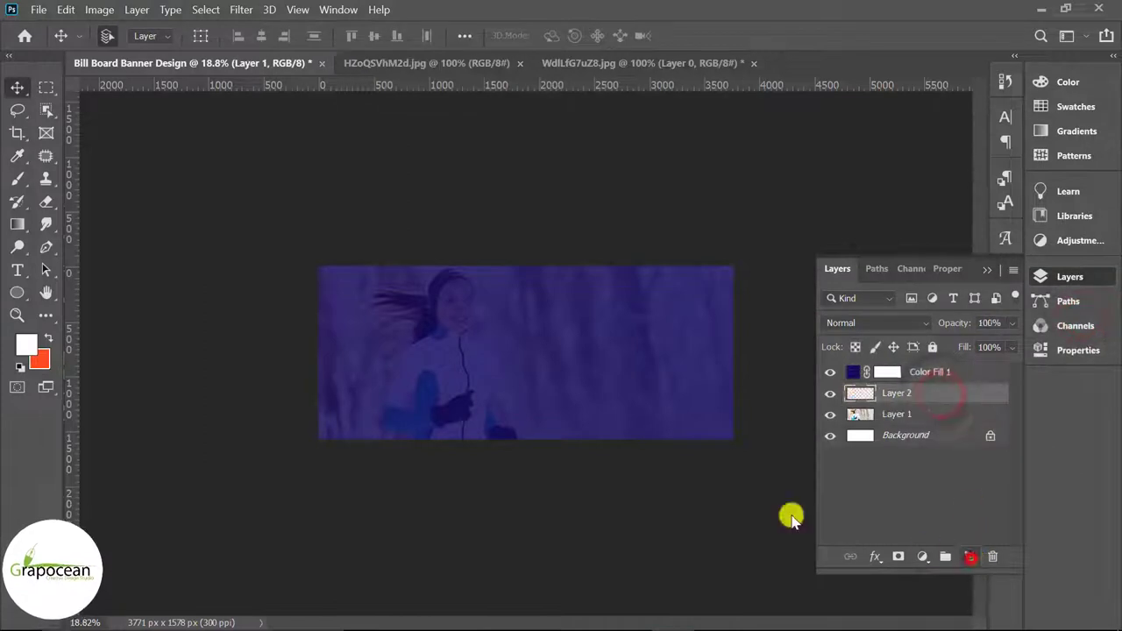
Paint a soft white glow spot on Layer 2 with a 900 px brush.
left_click(19, 180)
left_click(91, 177)
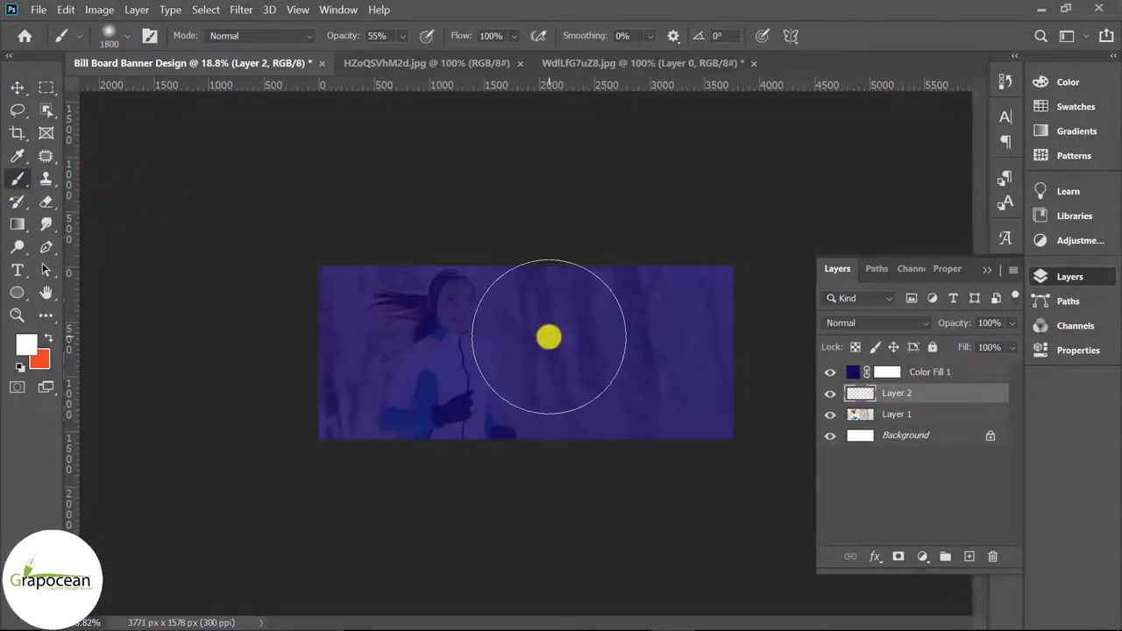
key("bracketleft")
key("bracketleft")
key("bracketleft")
key("bracketleft")
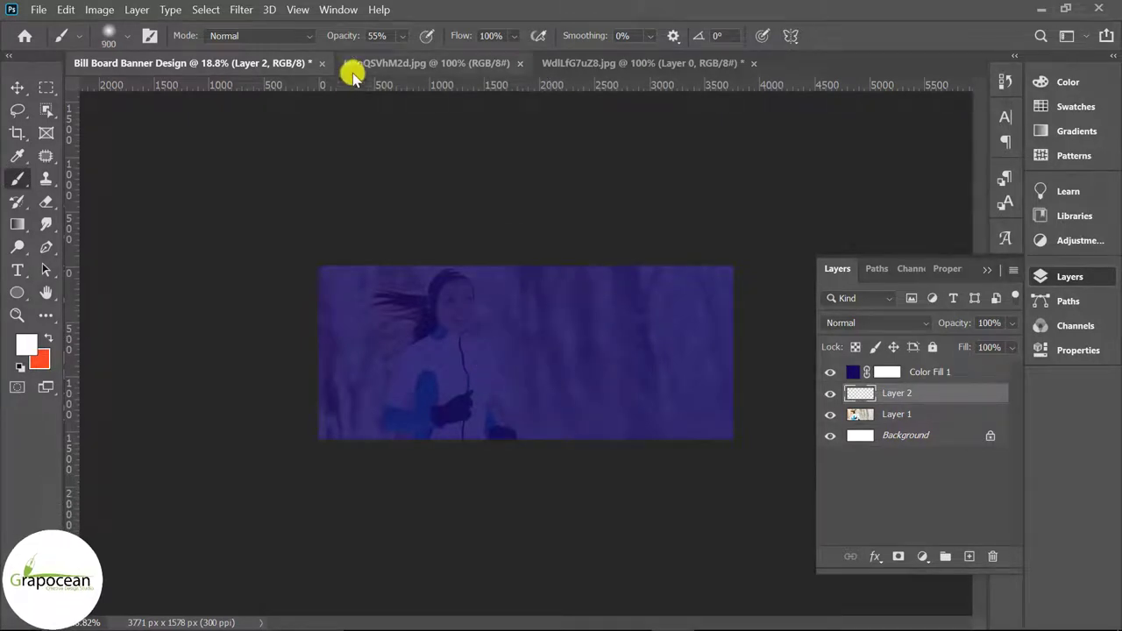
left_click(587, 320)
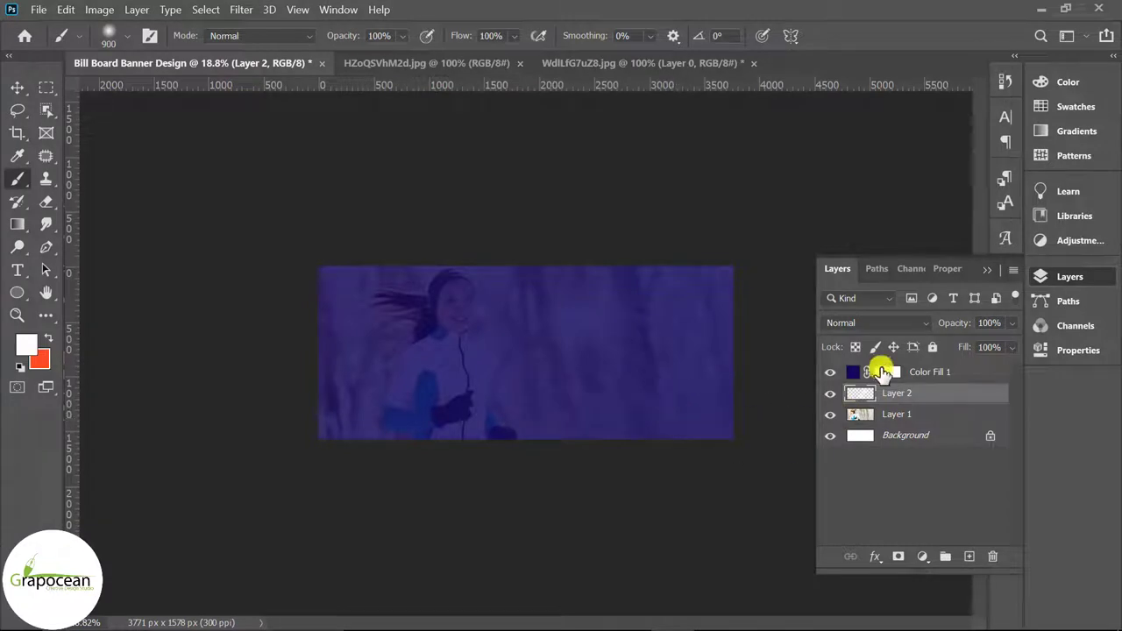
Move Layer 2 above Color Fill 1 and set its blend mode to Overlay.
left_click(883, 324)
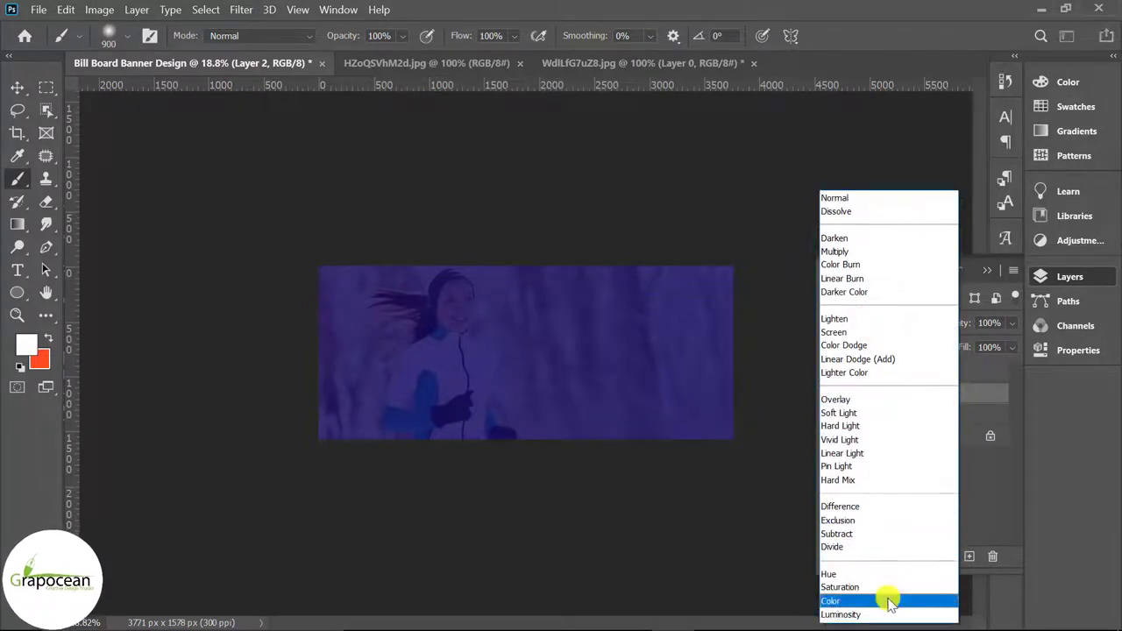
left_click(710, 539)
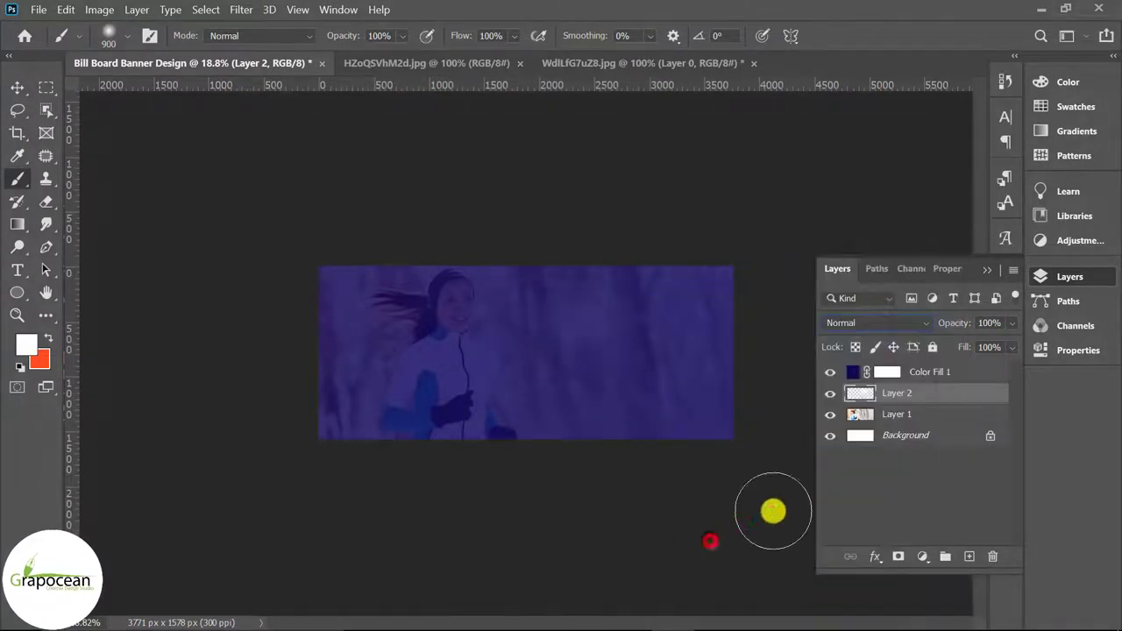
left_click_drag(920, 395, 925, 372)
left_click(855, 323)
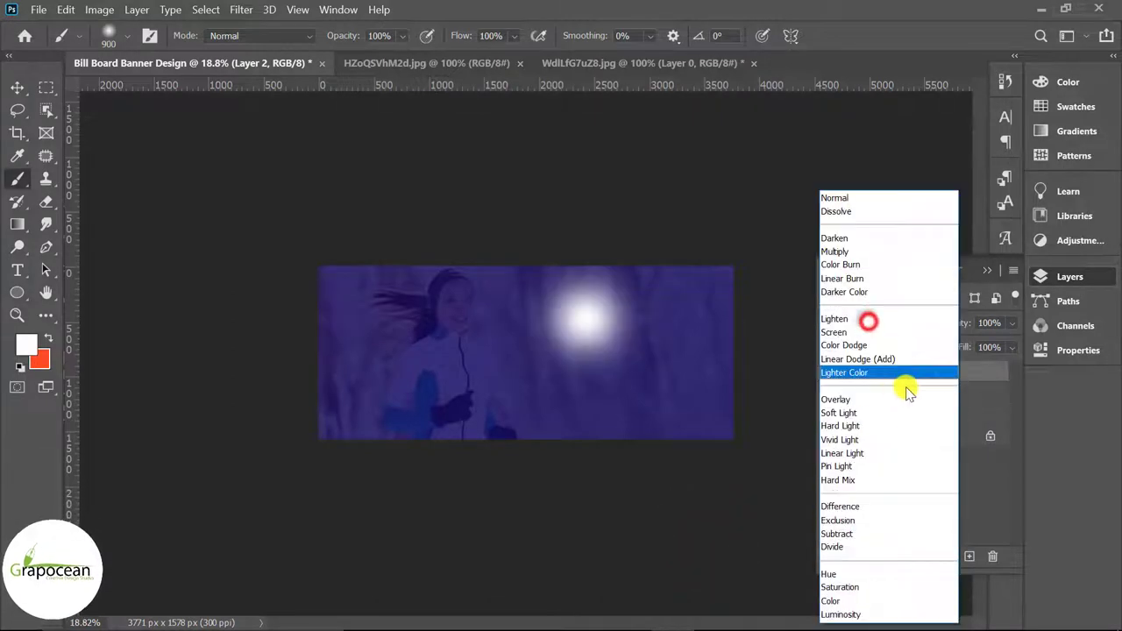
left_click(840, 401)
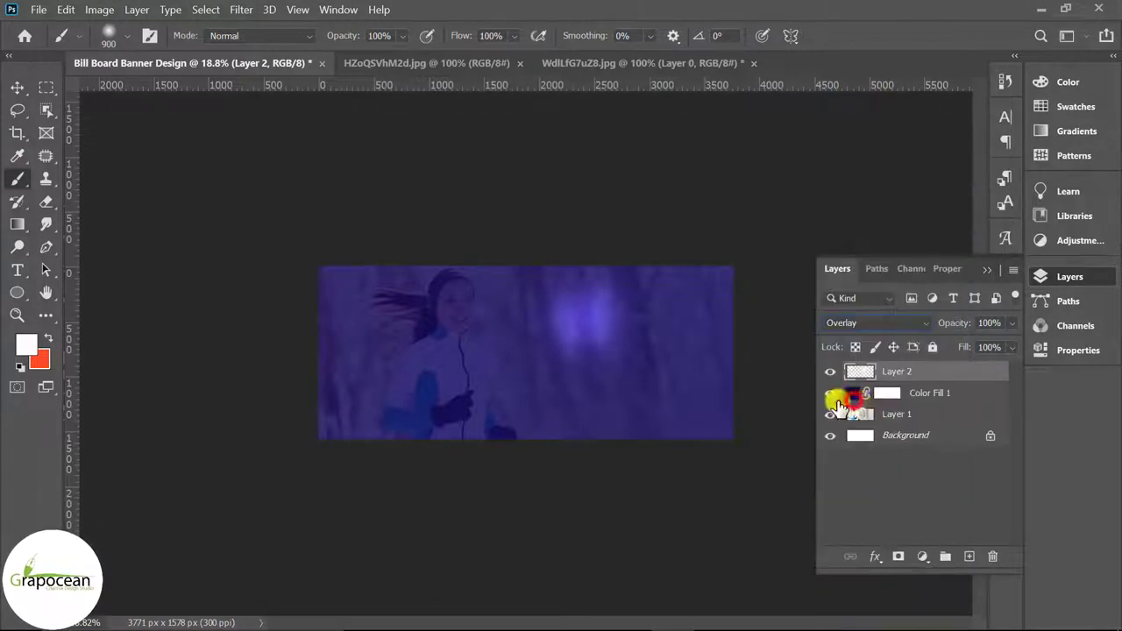
left_click(17, 85)
Move the glow to the right and shrink it to about 83%.
left_click_drag(581, 324, 640, 325)
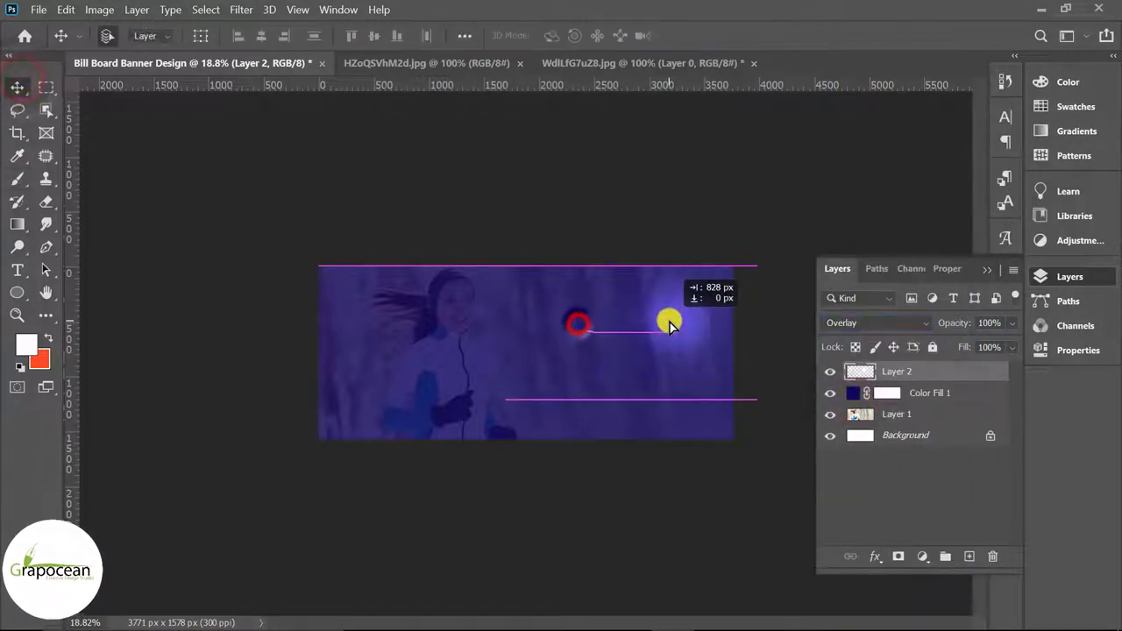
key("ctrl+t")
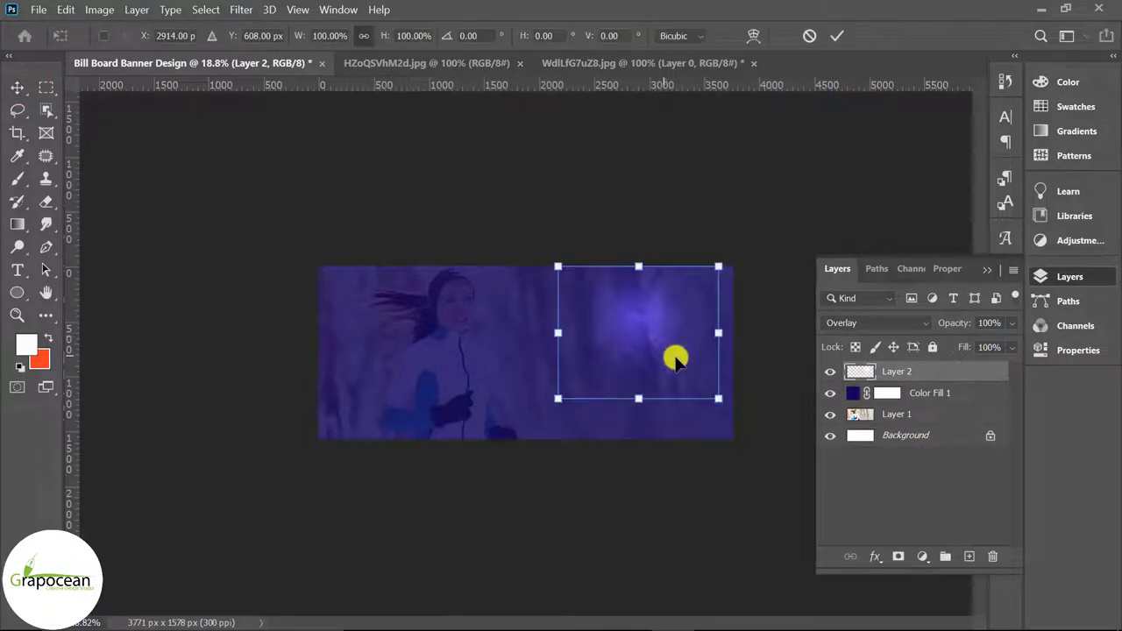
left_click_drag(726, 395, 706, 388)
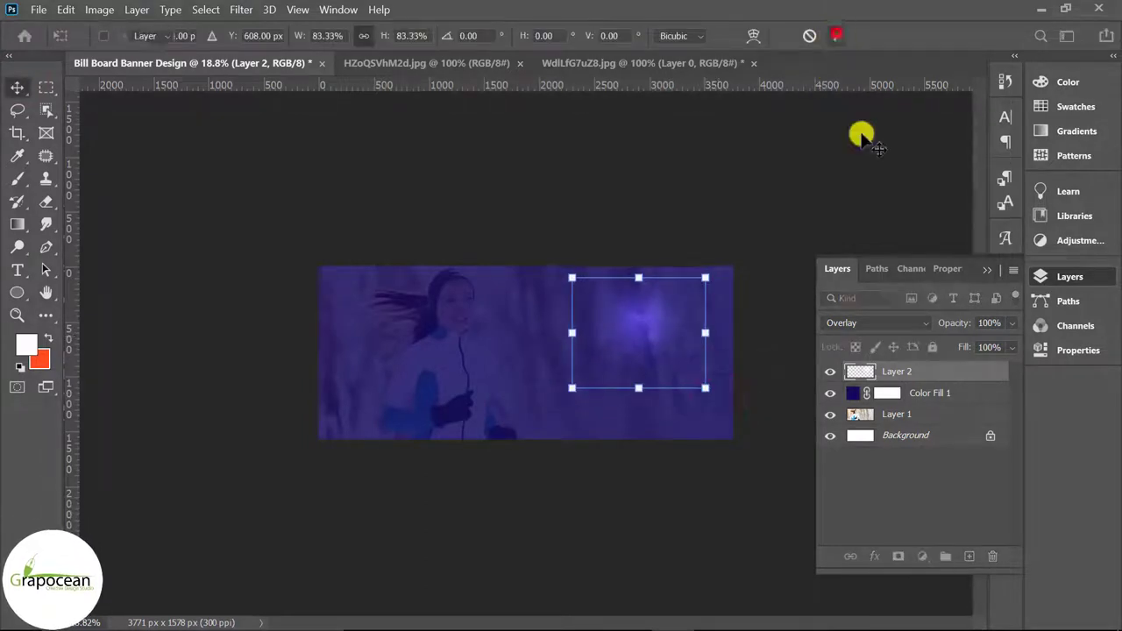
left_click(836, 35)
Duplicate the glow and resize a copy near the banner's lower right.
left_click_drag(977, 371, 969, 555)
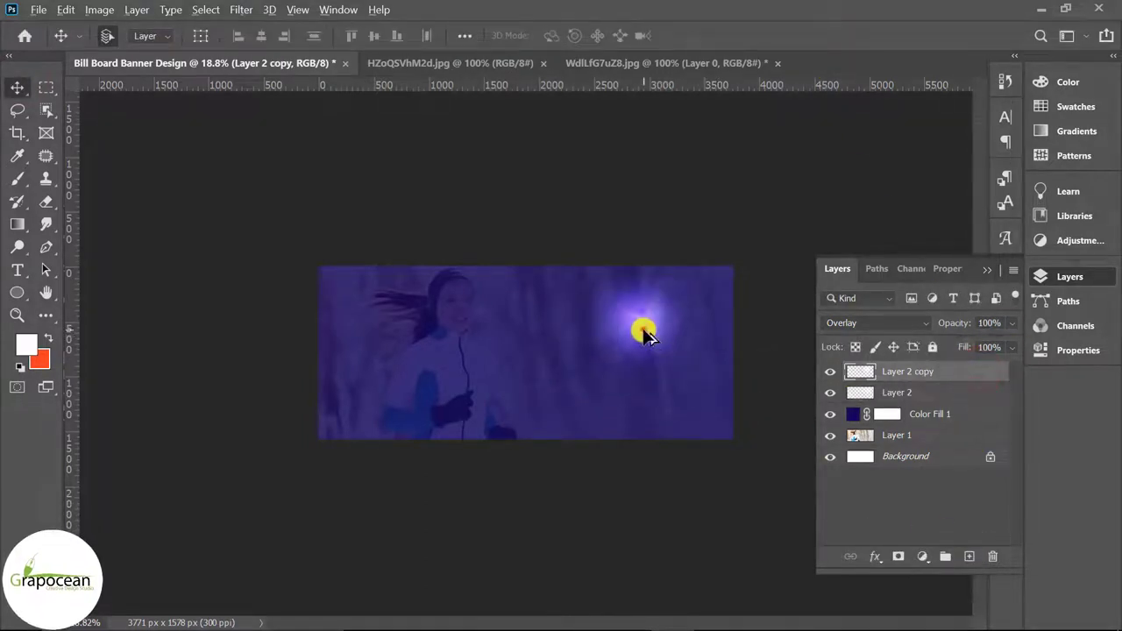
left_click_drag(642, 331, 456, 399, "alt")
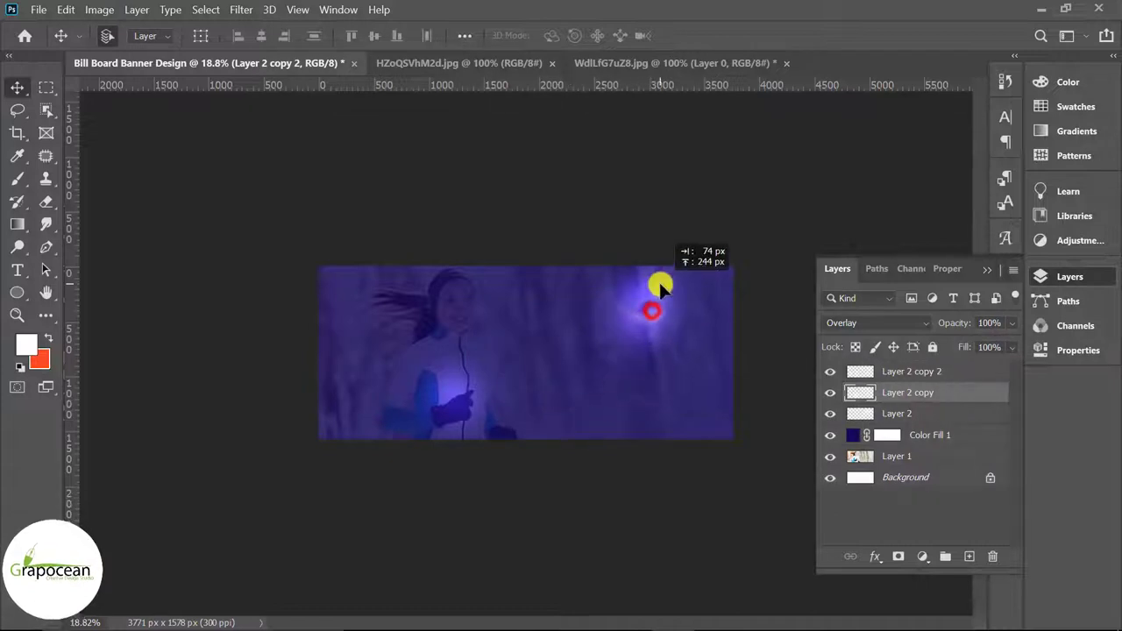
mouse_move(650, 309)
left_mouse_down()
mouse_move(702, 425)
mouse_move(656, 275)
left_mouse_up()
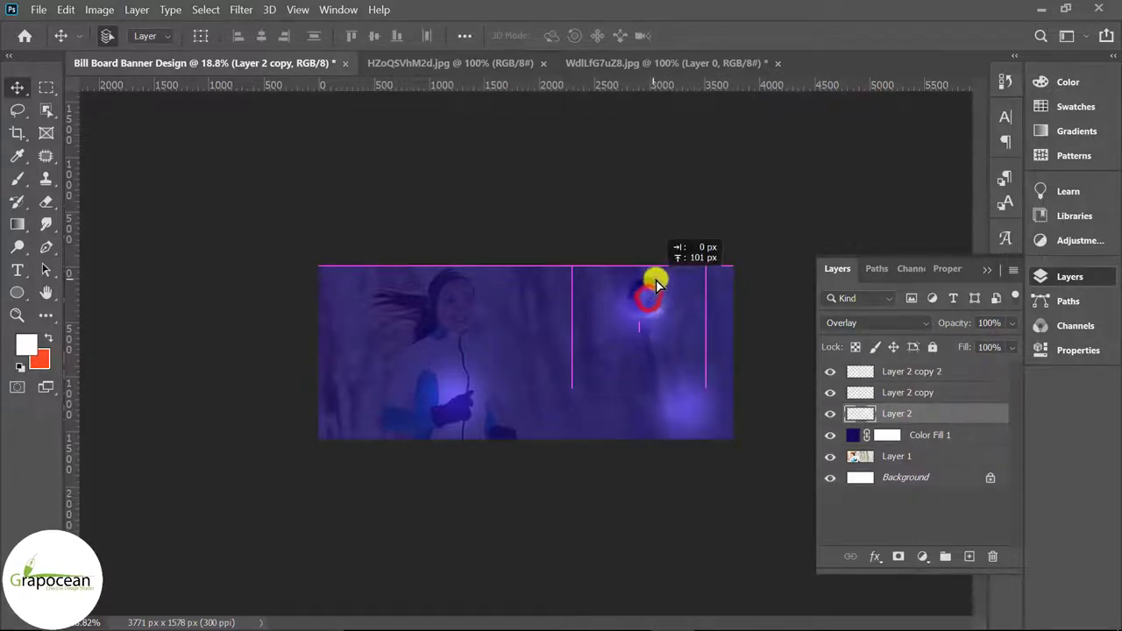
mouse_move(689, 399)
left_mouse_down()
mouse_move(705, 401)
mouse_move(742, 438)
left_mouse_up()
key("ctrl+t")
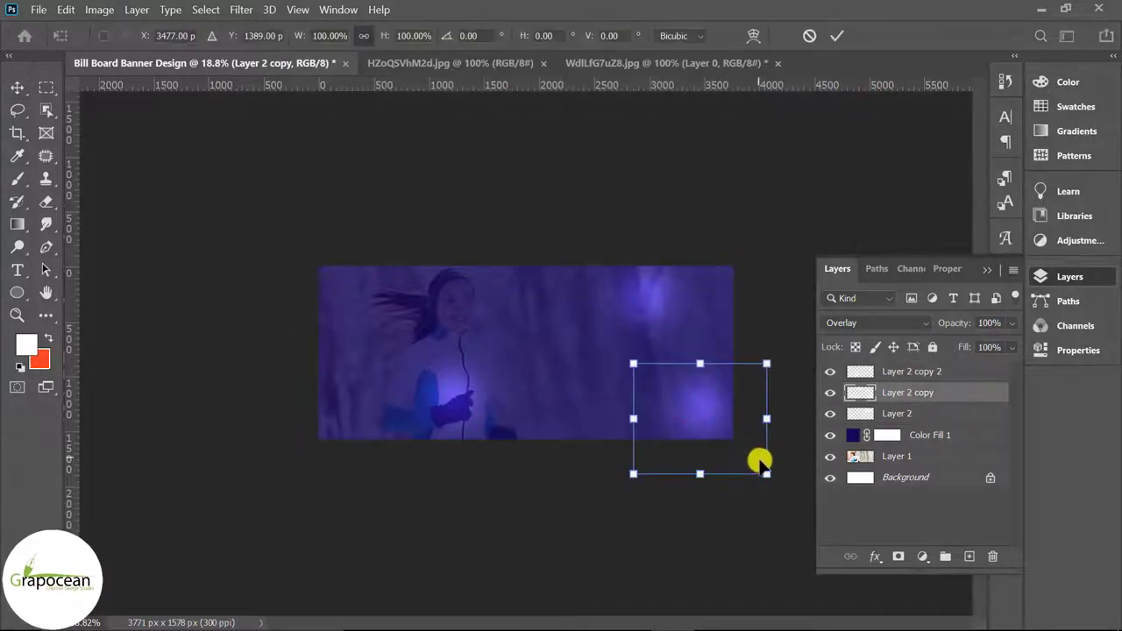
mouse_move(769, 473)
left_mouse_down("alt")
mouse_move(800, 502)
mouse_move(758, 464)
left_mouse_up("alt")
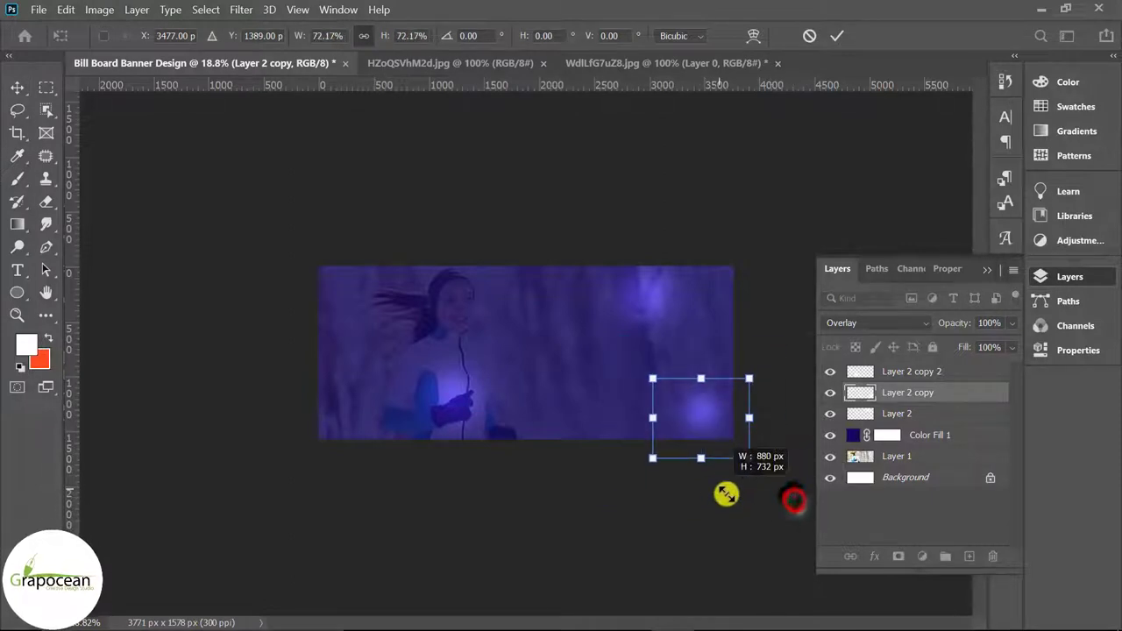
mouse_move(699, 427)
left_mouse_down()
mouse_move(585, 398)
mouse_move(543, 371)
left_mouse_up()
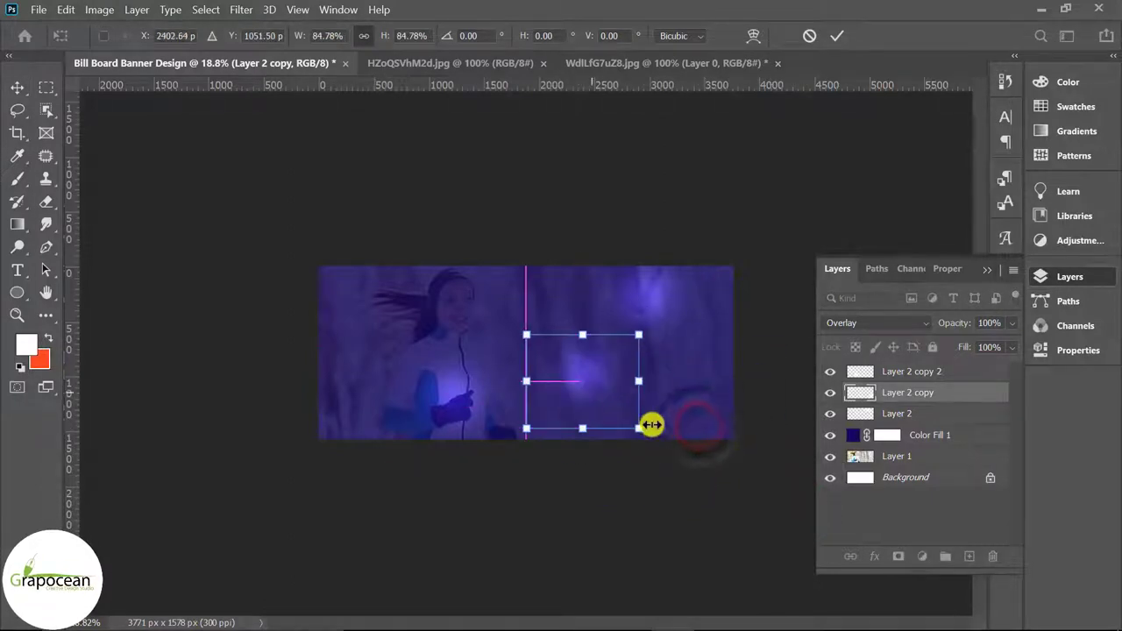
left_click(837, 36)
Reposition the glows beside the runner's face, lower middle and top-right area.
left_click_drag(456, 392, 469, 302)
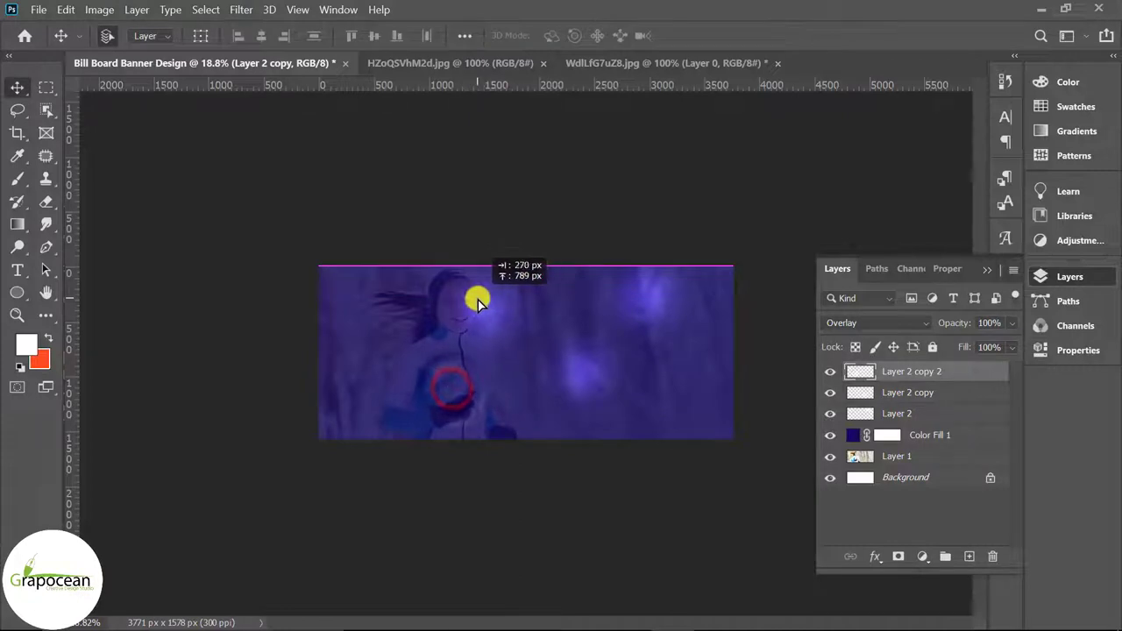
mouse_move(585, 375)
left_mouse_down()
mouse_move(644, 400)
mouse_move(576, 406)
left_mouse_up()
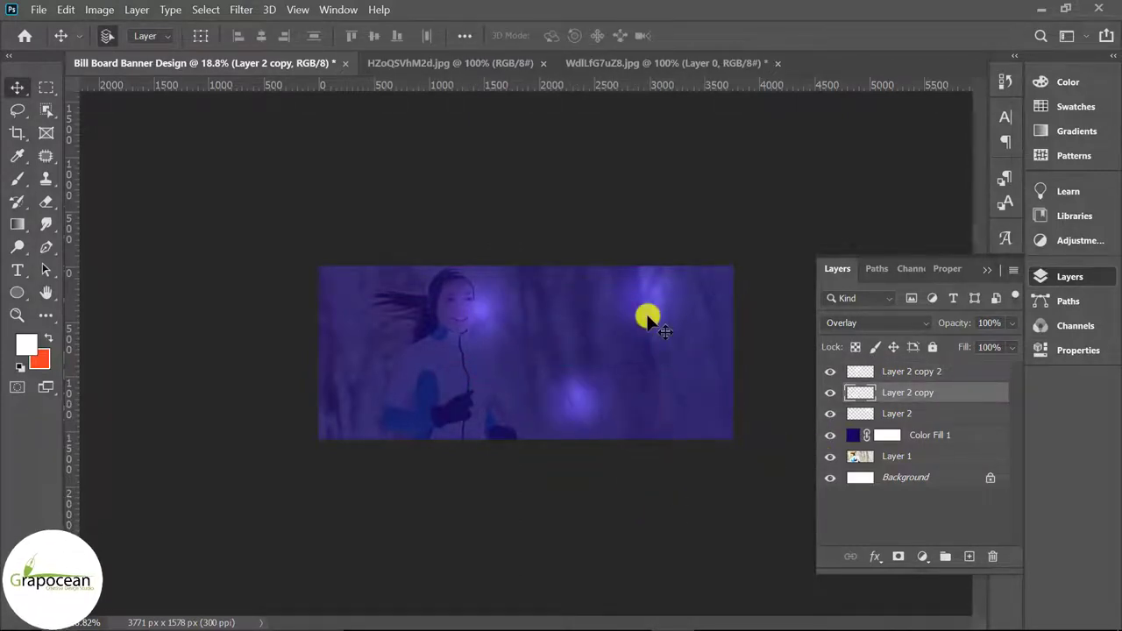
left_click_drag(649, 305, 376, 366)
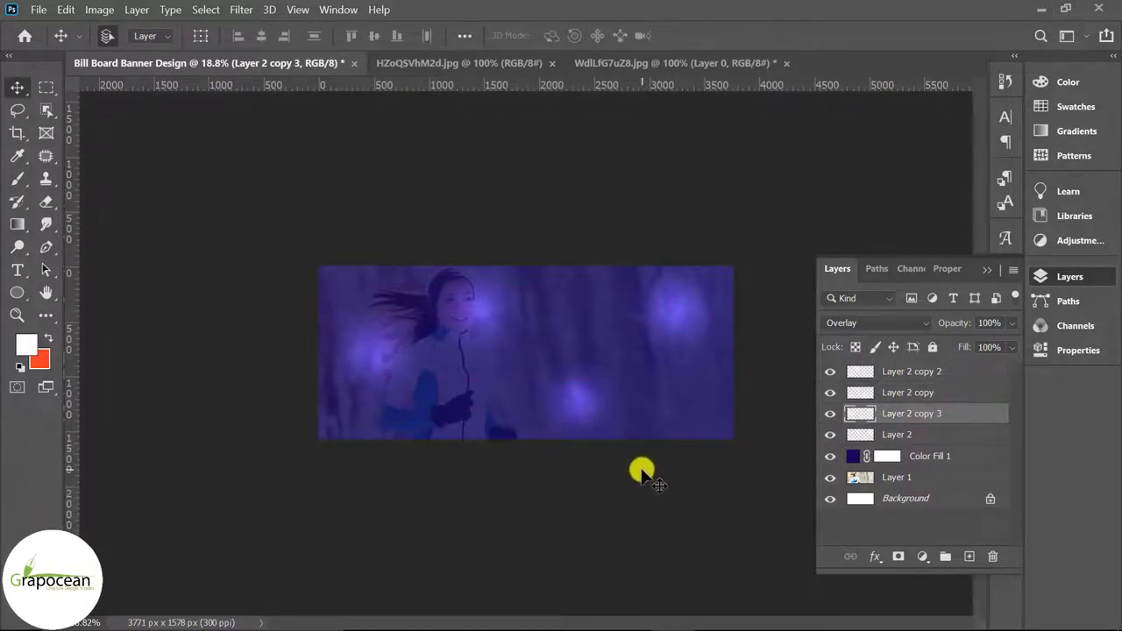
scroll(630, 471, "up", 1)
scroll(596, 478, "up", 1)
scroll(566, 483, "up", 1)
scroll(597, 484, "down", 1)
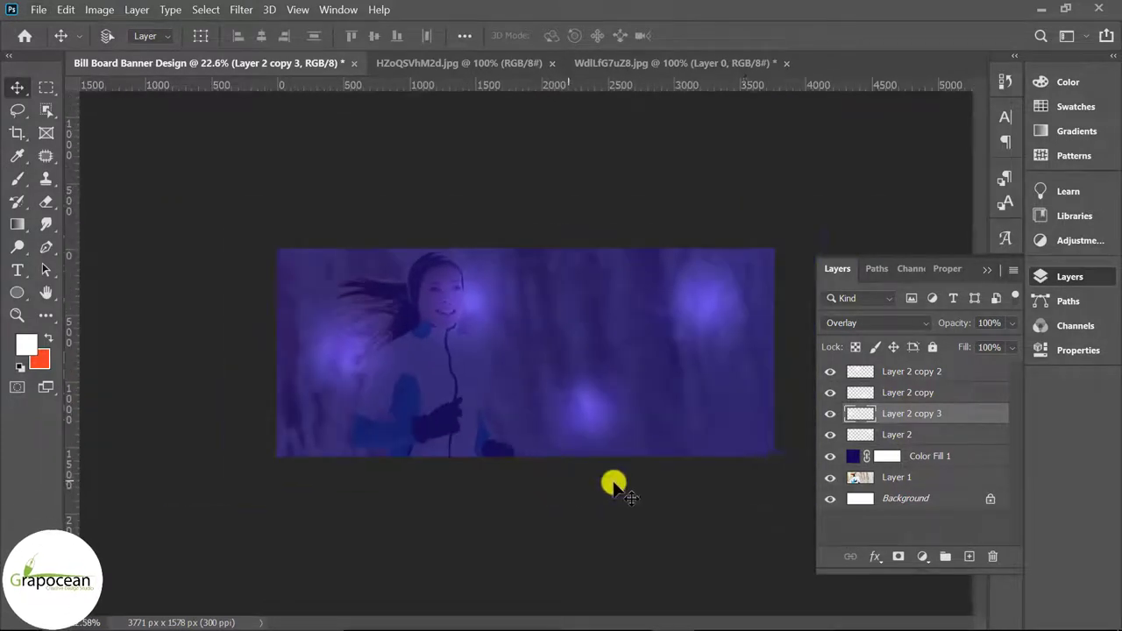
scroll(505, 431, "up", 1)
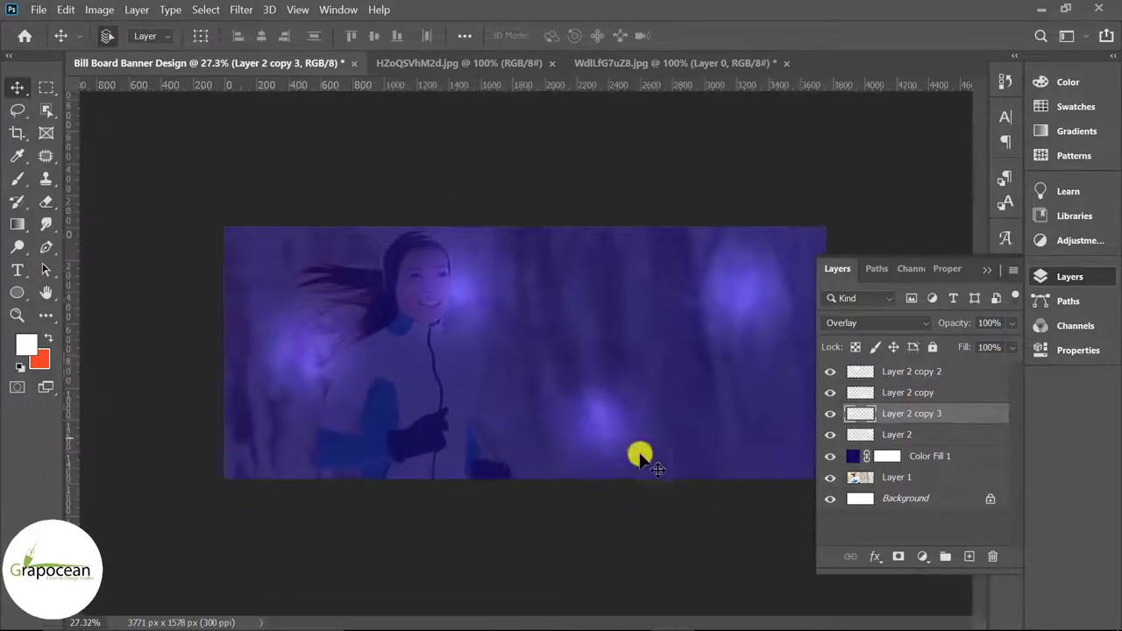
Toggle the runner photo's visibility to check the glow placement.
left_click(899, 480)
left_click(829, 478)
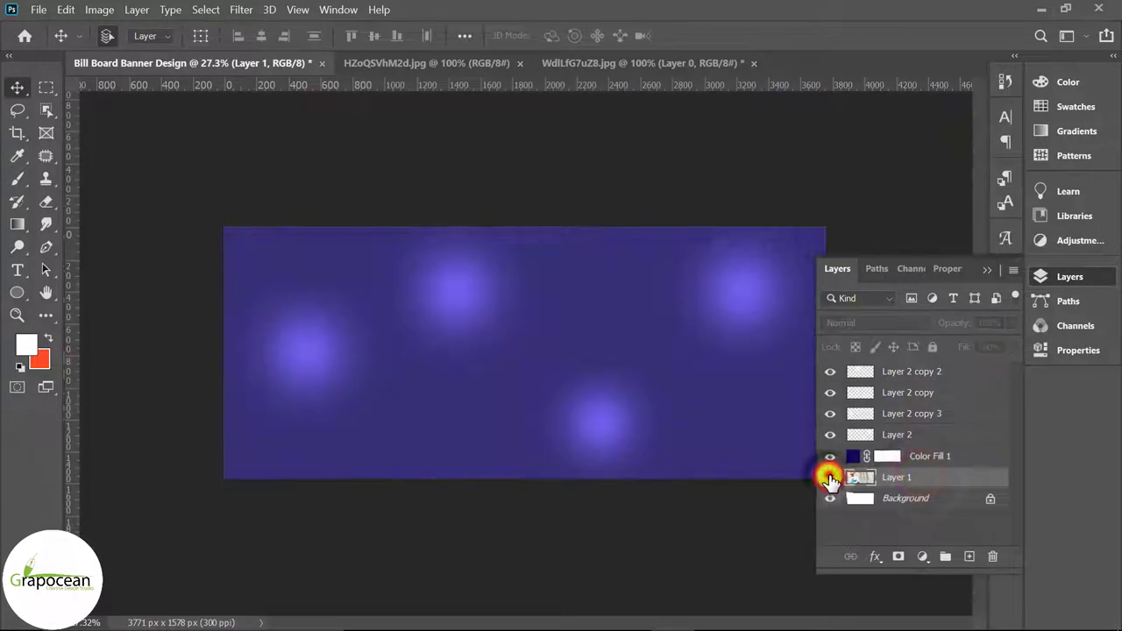
left_click(829, 478)
left_click(829, 478)
left_click(829, 477)
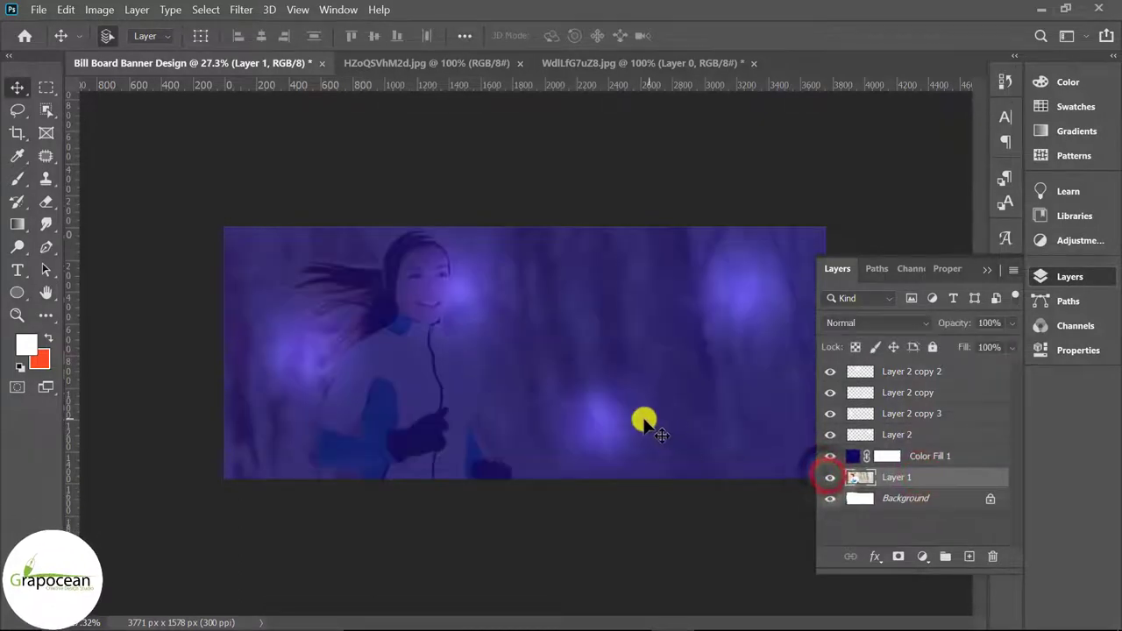
Move one glow lower, rotate it about 150° and squash it into a flat oval.
left_click_drag(601, 389, 600, 441)
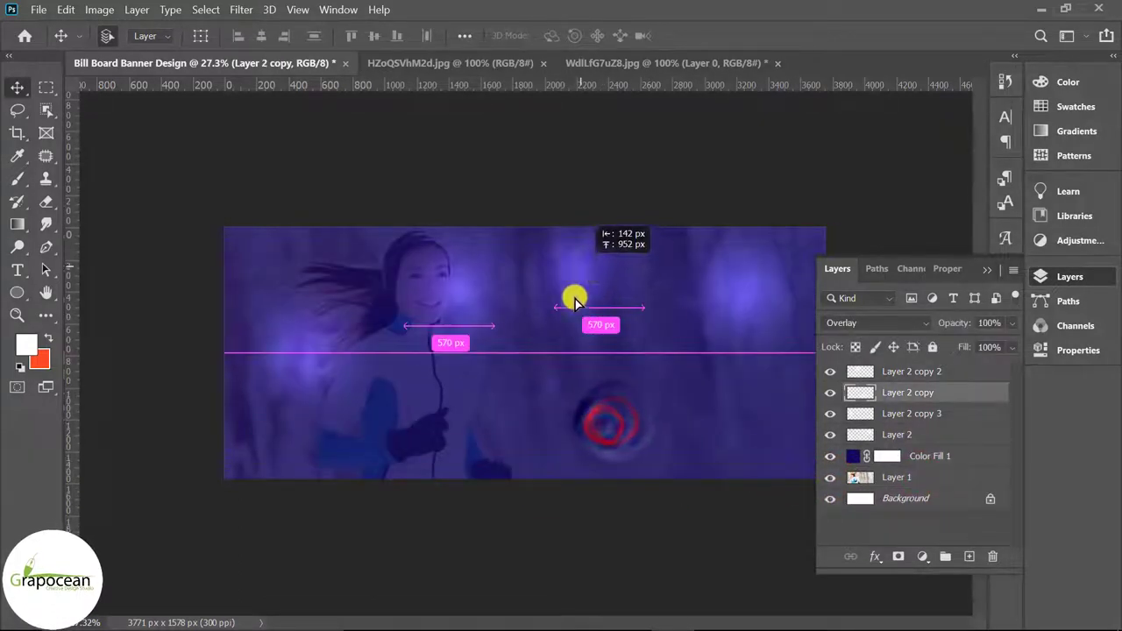
key("ctrl+t")
mouse_move(741, 471)
left_mouse_down()
mouse_move(368, 424)
mouse_move(313, 390)
left_mouse_up()
mouse_move(691, 415)
left_mouse_down()
mouse_move(716, 410)
mouse_move(683, 408)
mouse_move(761, 384)
left_mouse_up()
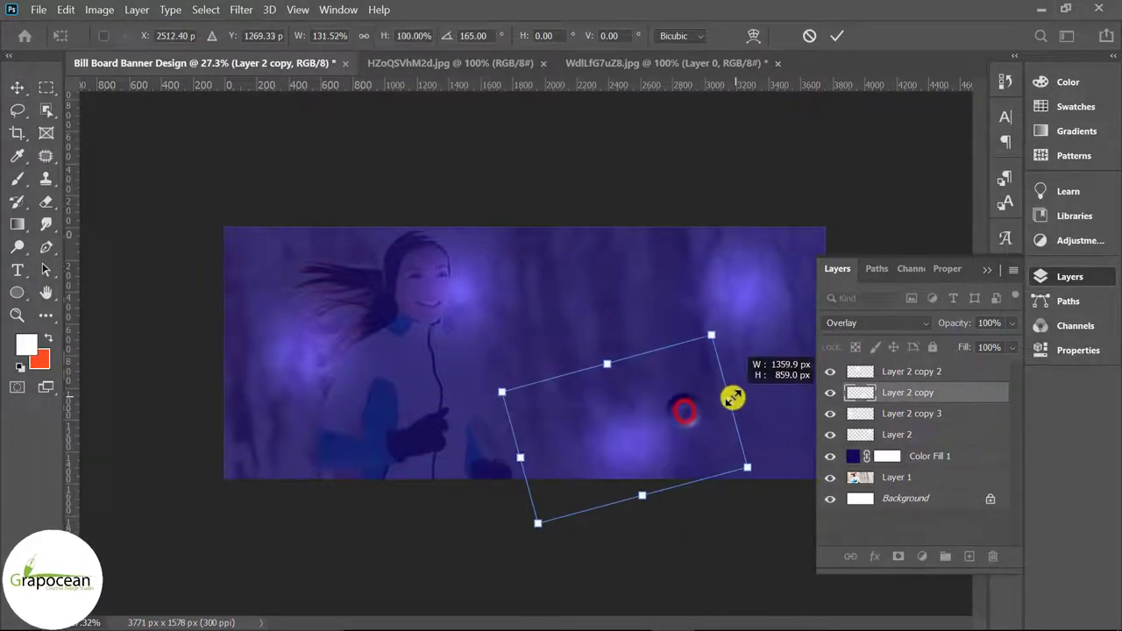
left_click_drag(777, 460, 734, 466)
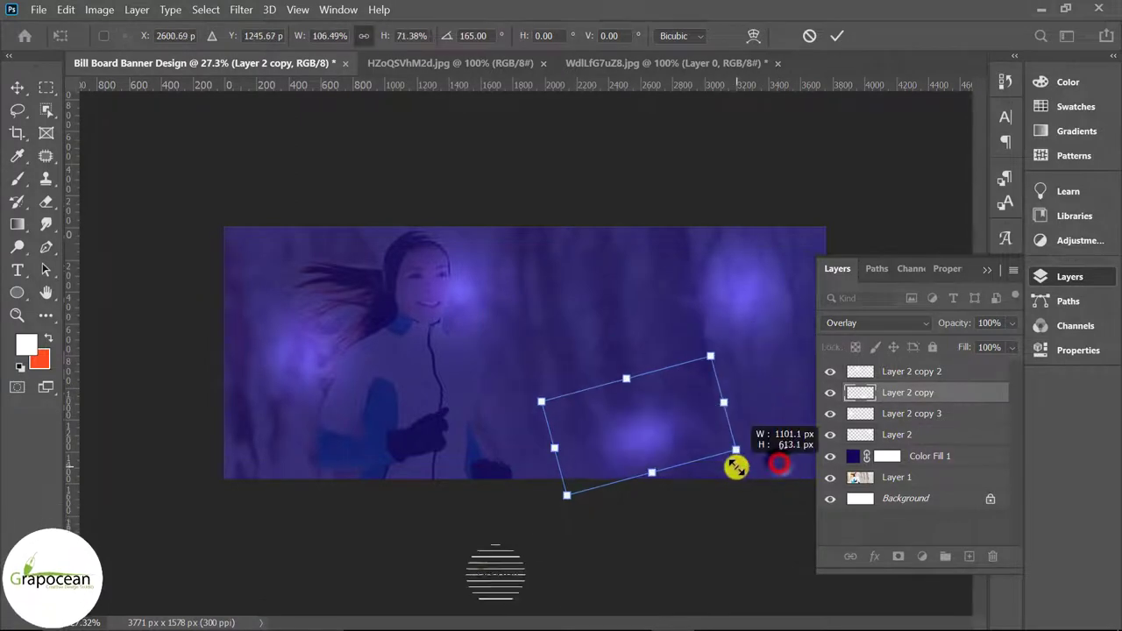
left_click(838, 35)
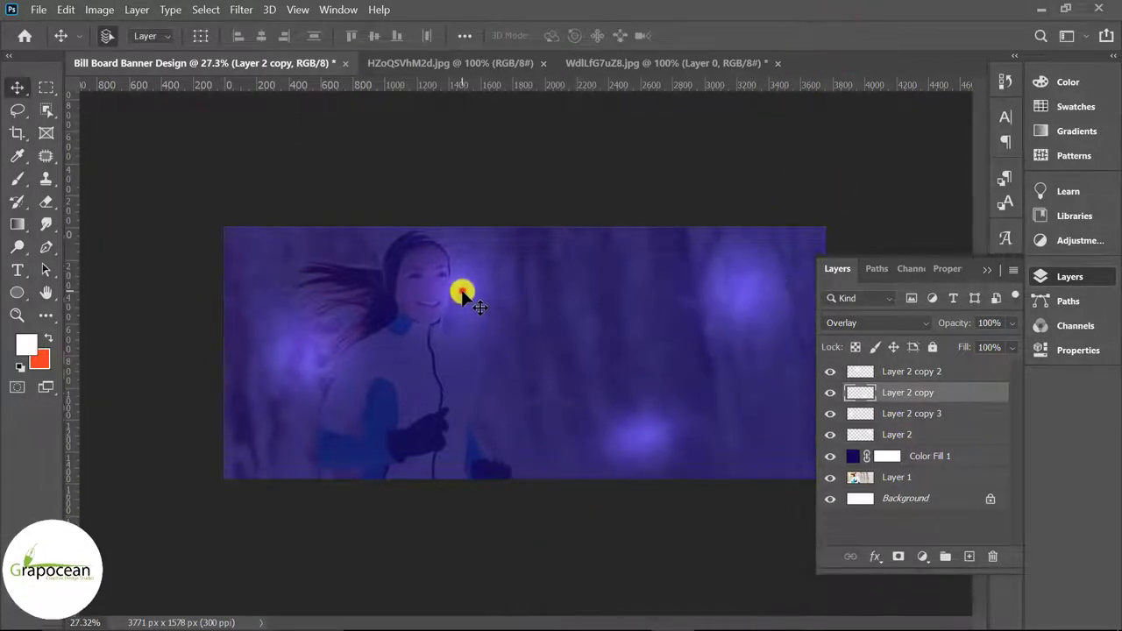
Select the Layer 2 copy 2 glow, then the purple colour fill layer.
left_click(461, 289)
scroll(547, 484, "down", 2)
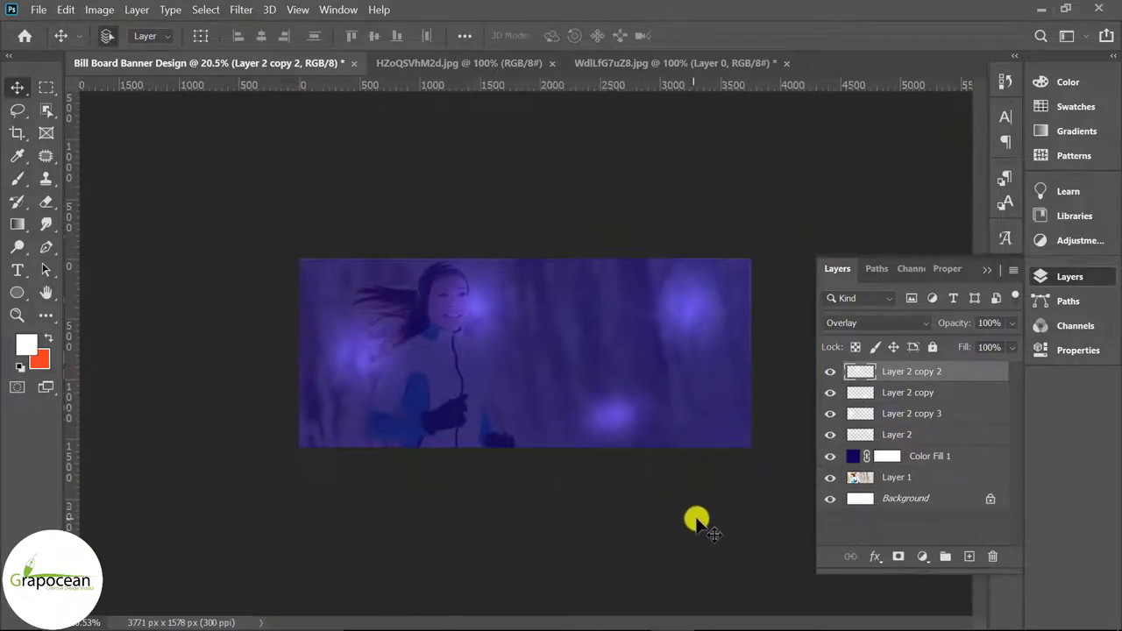
left_click(316, 412)
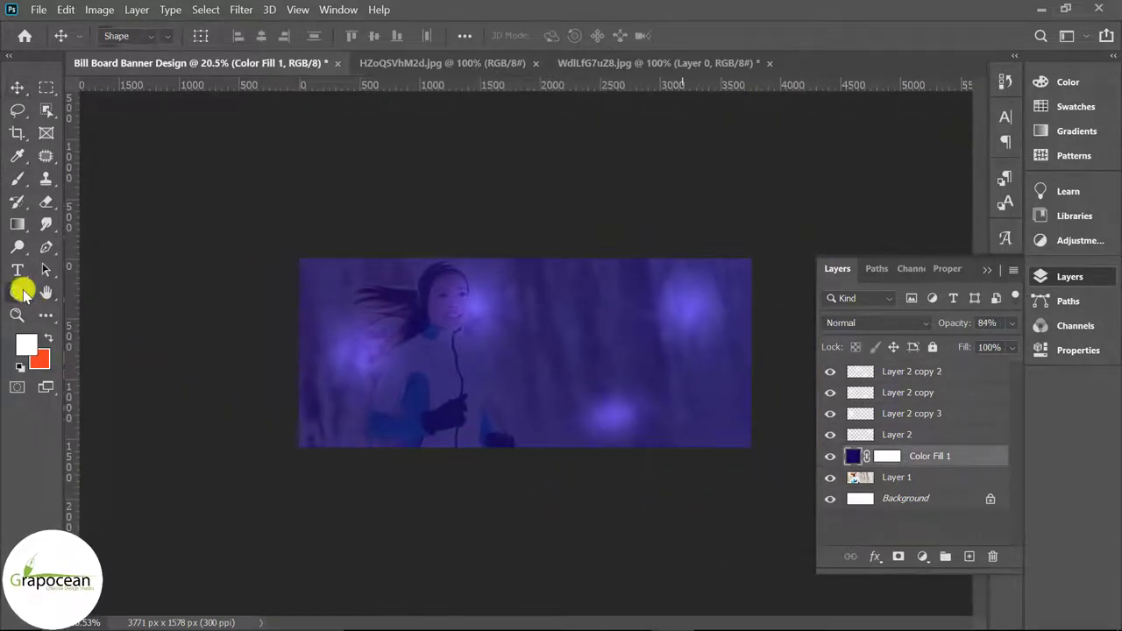
Draw a white 1033 × 1033 px circle, Ellipse 1, over the runner with the Ellipse Tool.
right_click(24, 292)
left_click(100, 309)
left_click(917, 372)
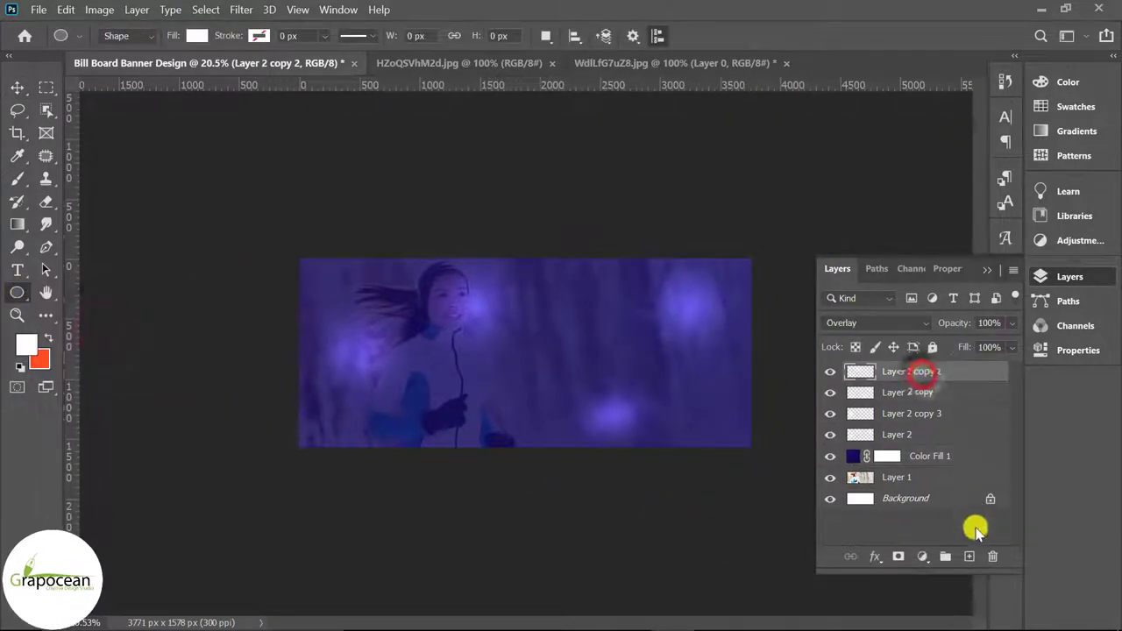
left_click(969, 556)
left_click_drag(479, 306, 624, 433)
left_click(989, 267)
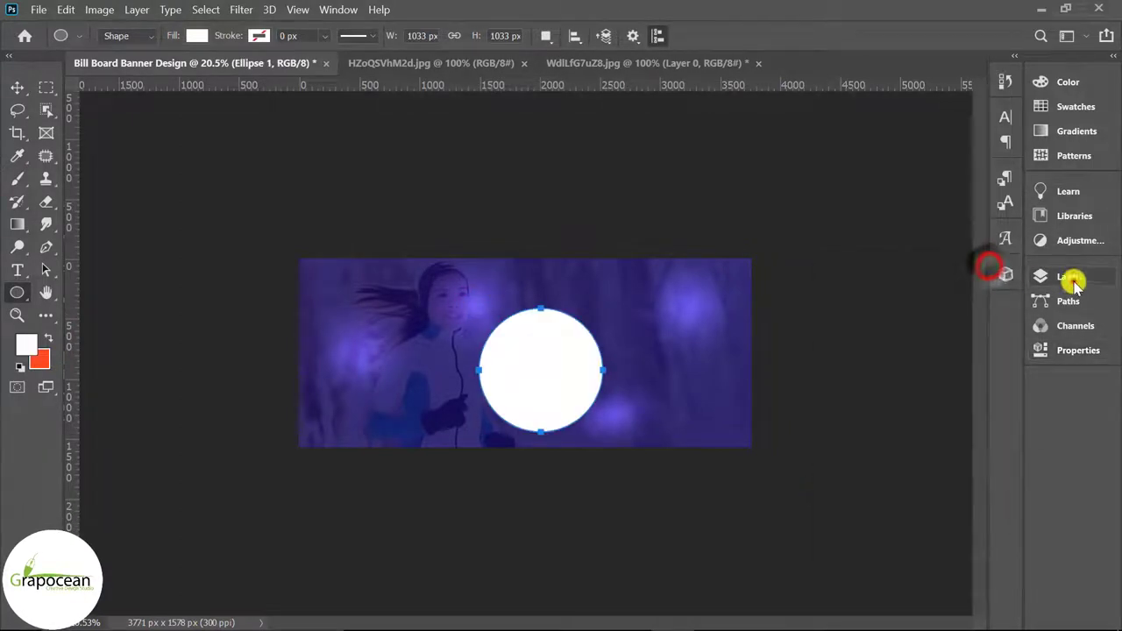
left_click(1069, 276)
Align Ellipse 1 to the horizontal and vertical centres of the Background.
left_click(901, 519, "ctrl")
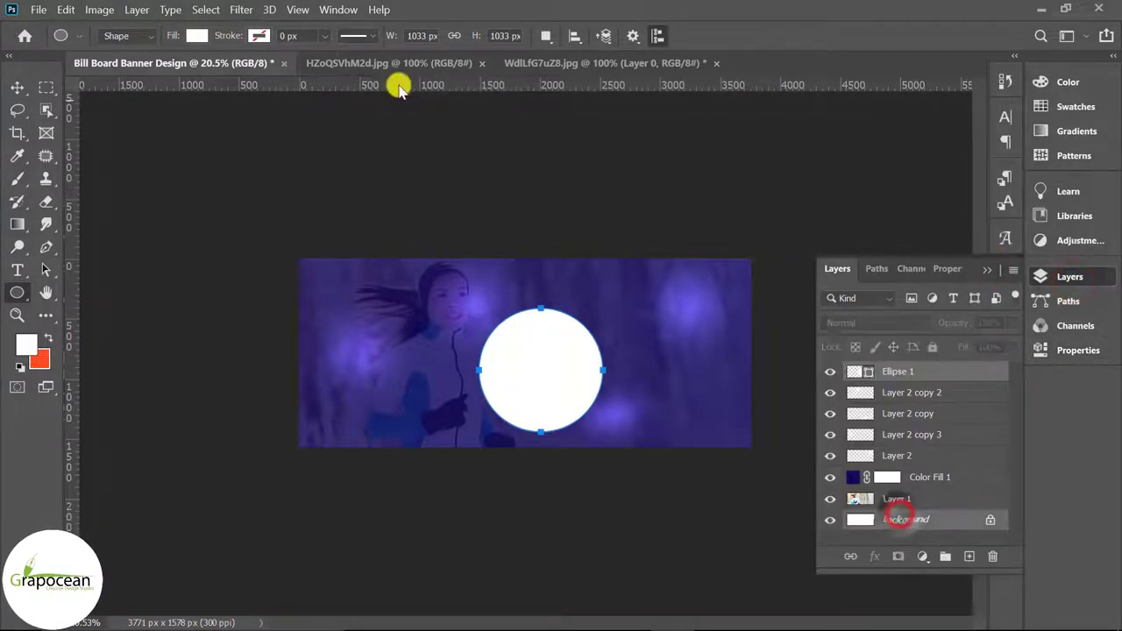
left_click(19, 89)
left_click(132, 198)
left_click(523, 374)
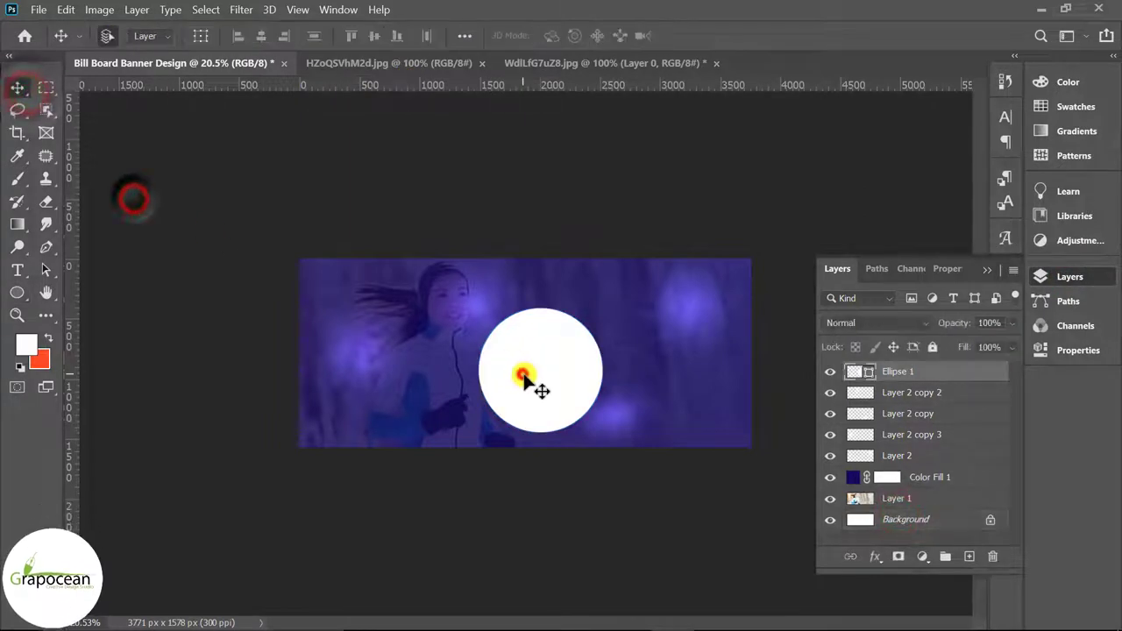
left_click(920, 519, "ctrl")
left_click(260, 36)
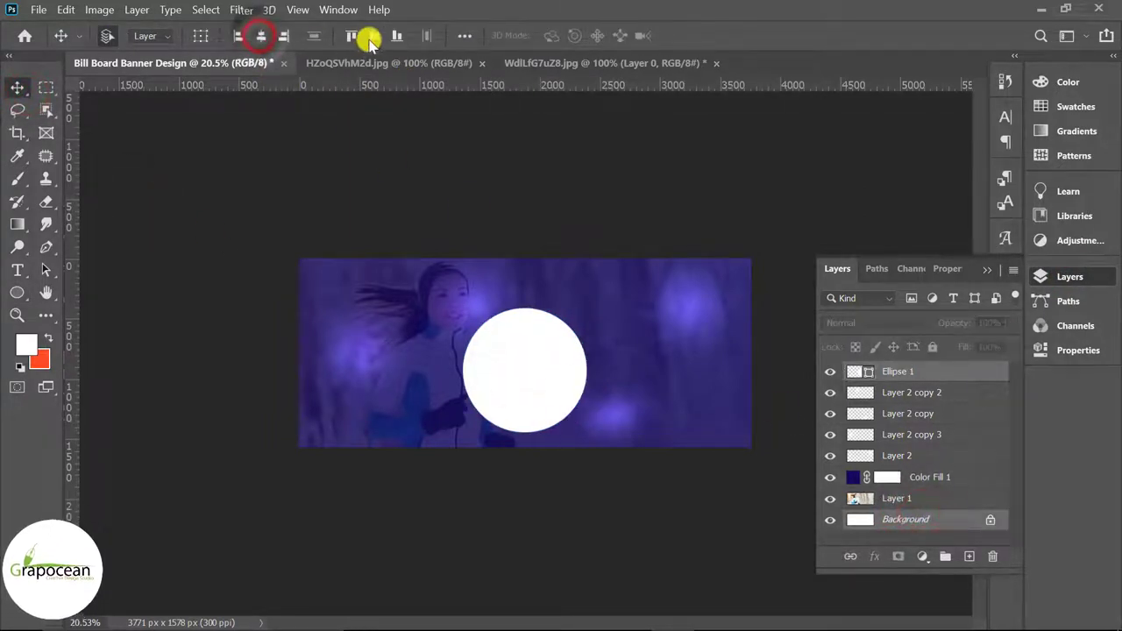
left_click(374, 36)
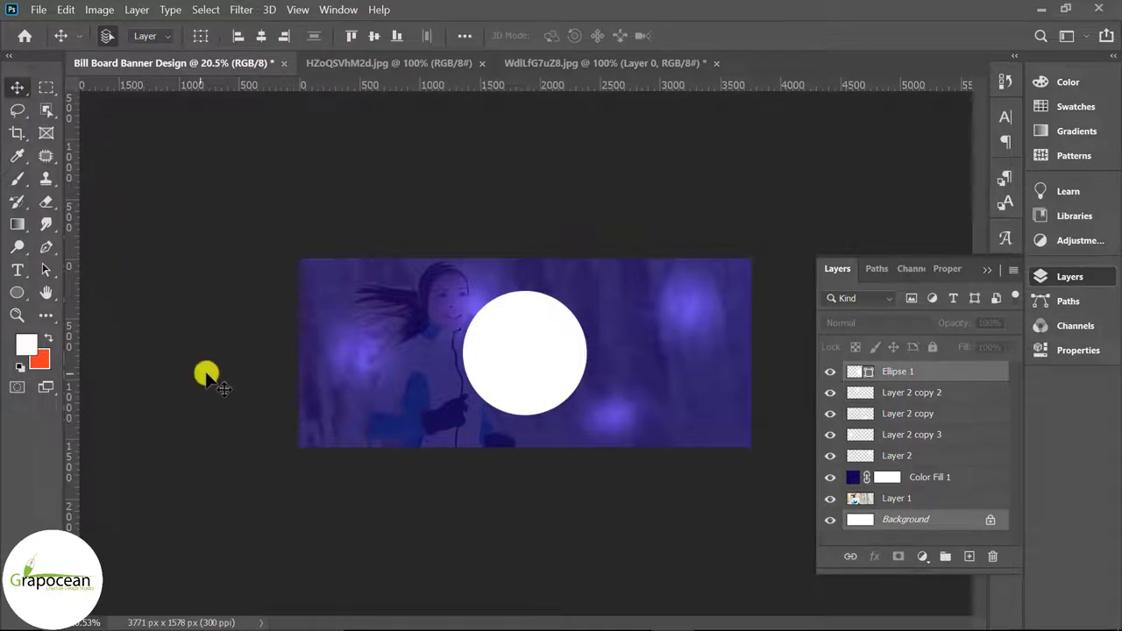
Bring the man runner photo into the banner as Layer 3 and enlarge it about 168%.
left_click(602, 63)
left_click(407, 63)
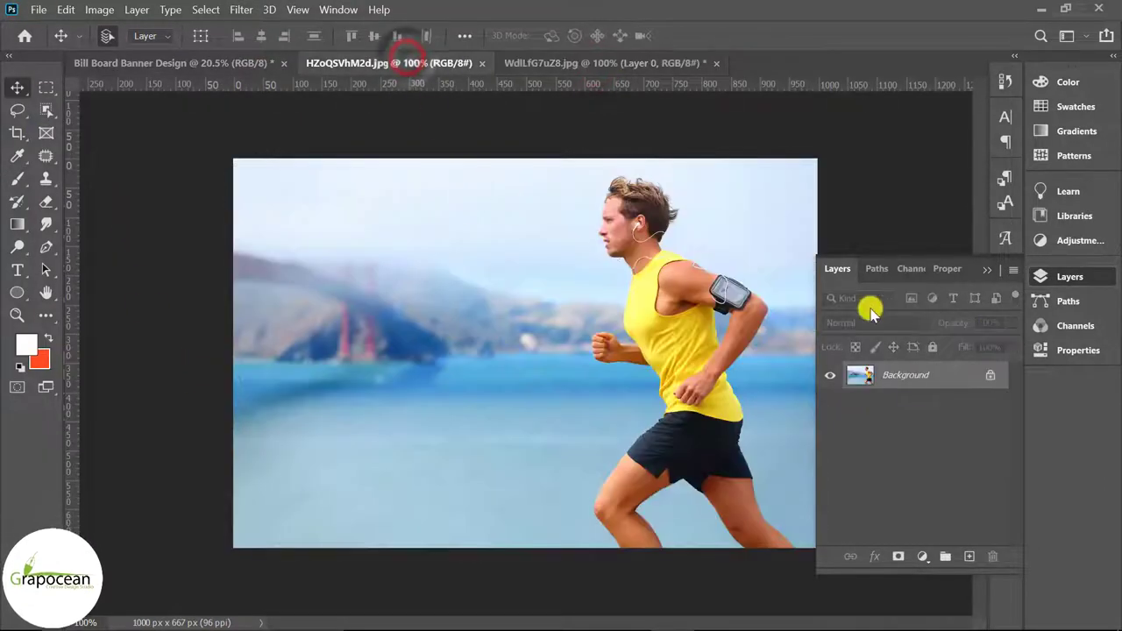
left_click(989, 377)
mouse_move(639, 284)
left_mouse_down()
mouse_move(202, 64)
mouse_move(600, 432)
left_mouse_up()
key("ctrl+t")
left_click_drag(568, 386, 540, 377)
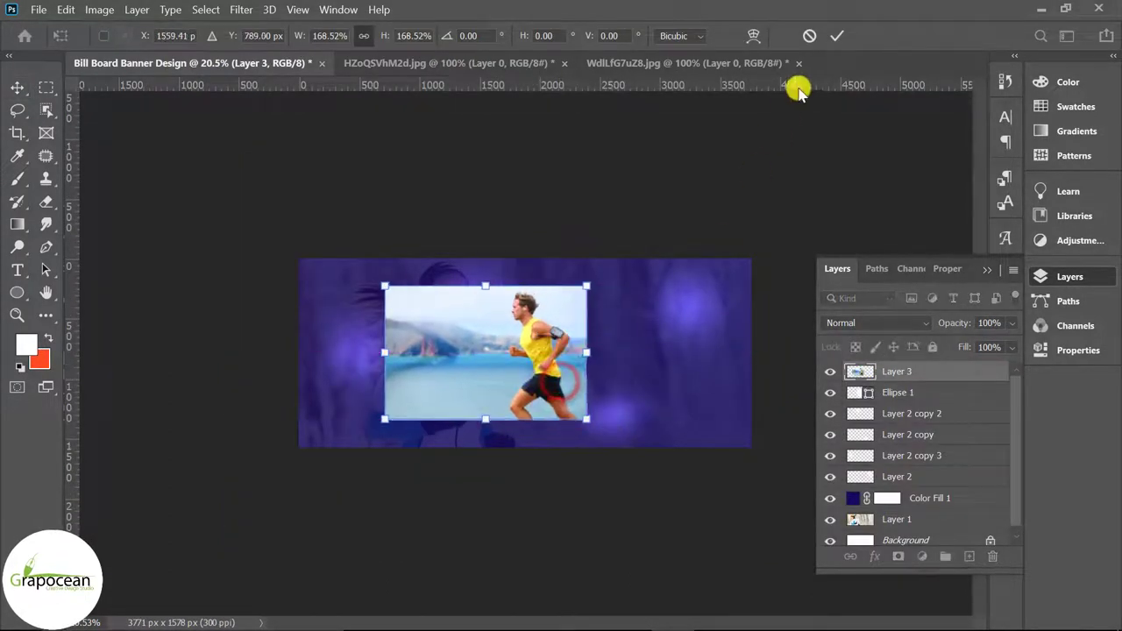
left_click(837, 35)
Clip Layer 3 into the circle and scale it to about 178% to fill the frame.
right_click(952, 380)
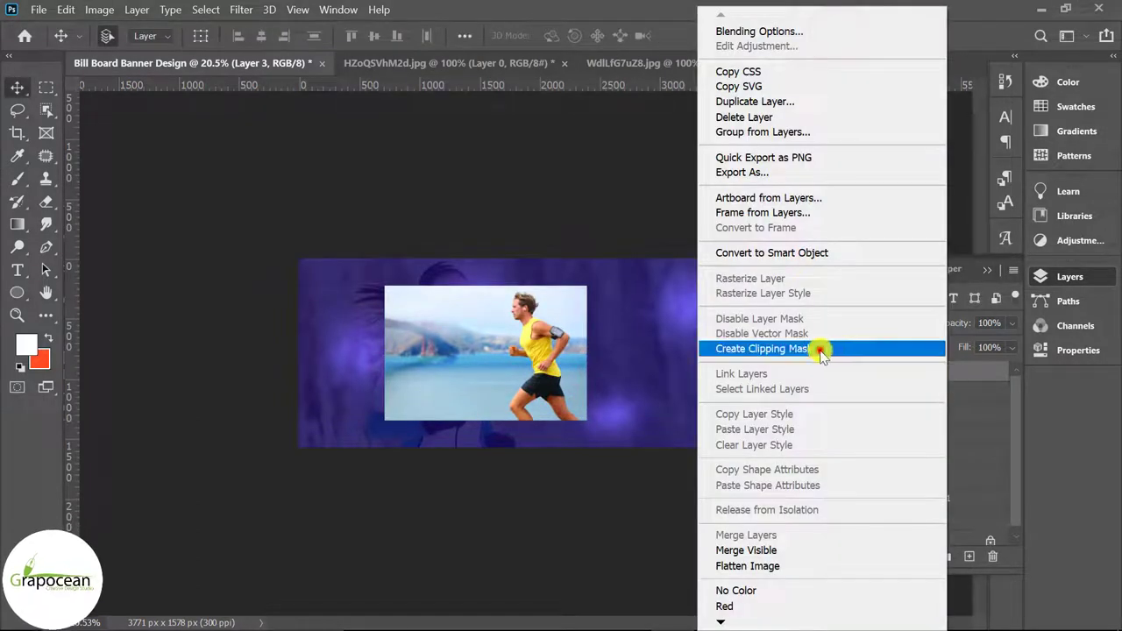
left_click(745, 353)
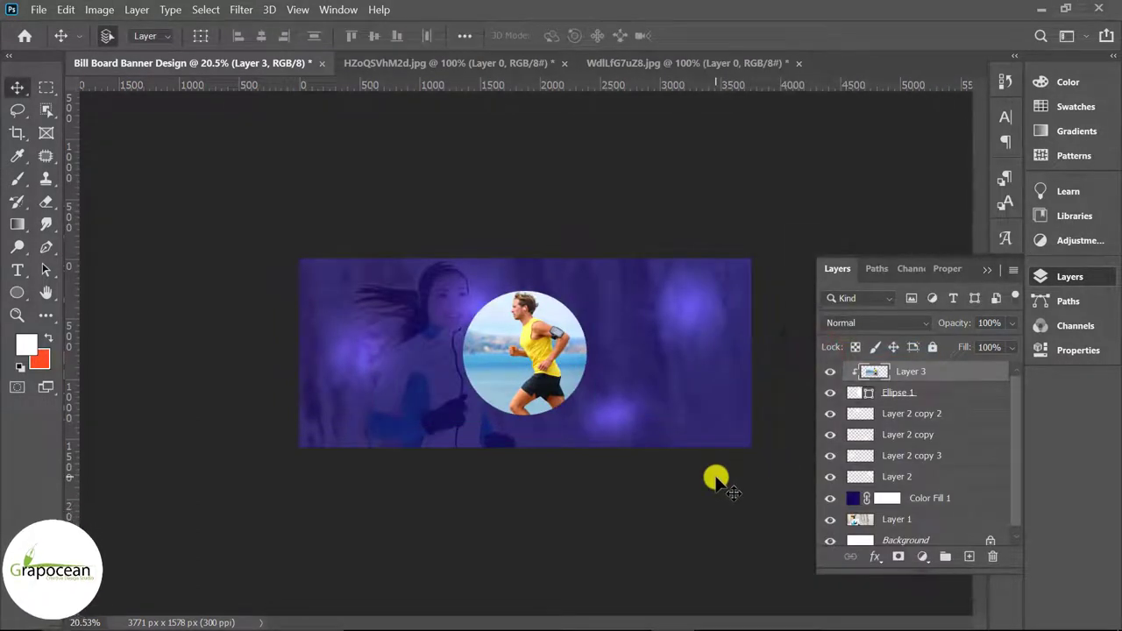
key("ctrl+t")
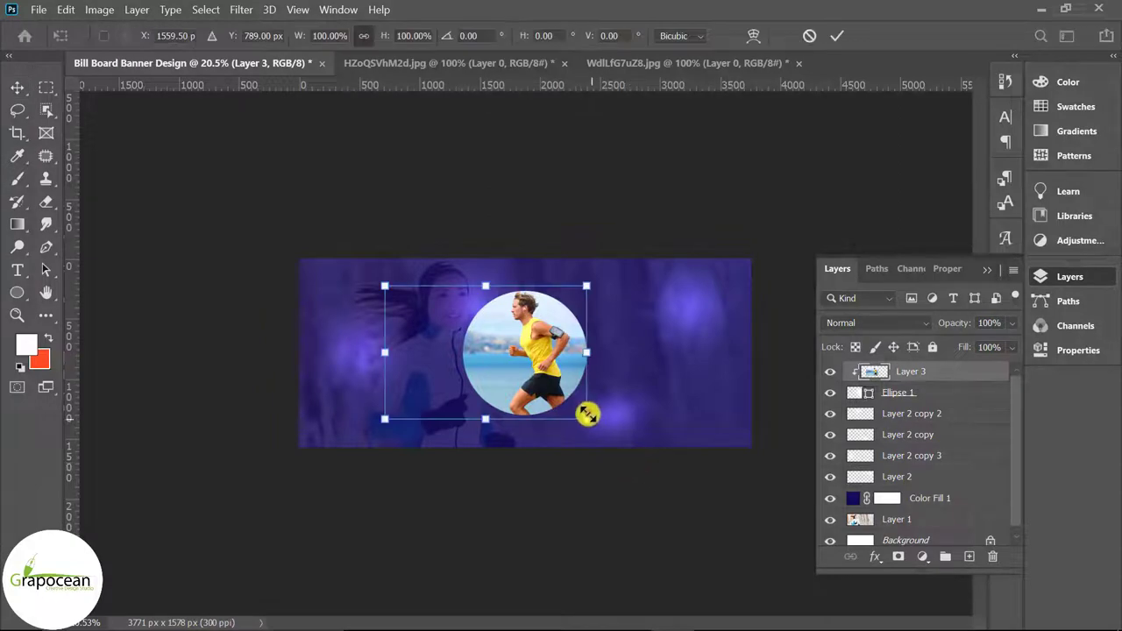
left_click_drag(584, 415, 629, 445)
left_click_drag(575, 405, 539, 445)
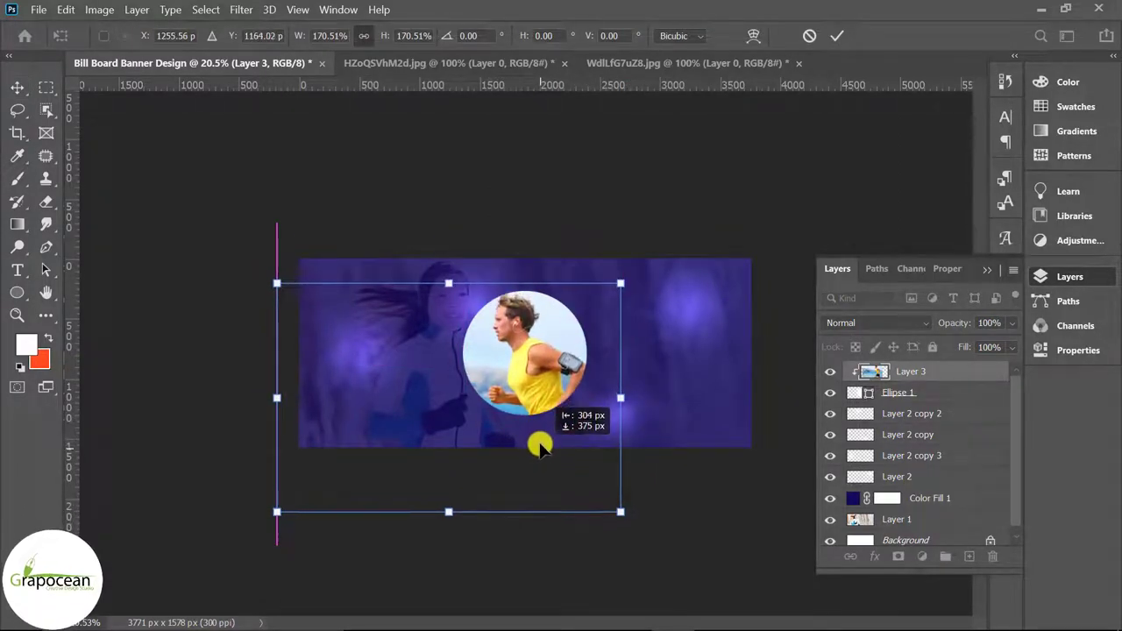
left_click_drag(539, 444, 539, 445)
left_click_drag(628, 511, 633, 517)
left_click_drag(581, 476, 583, 490)
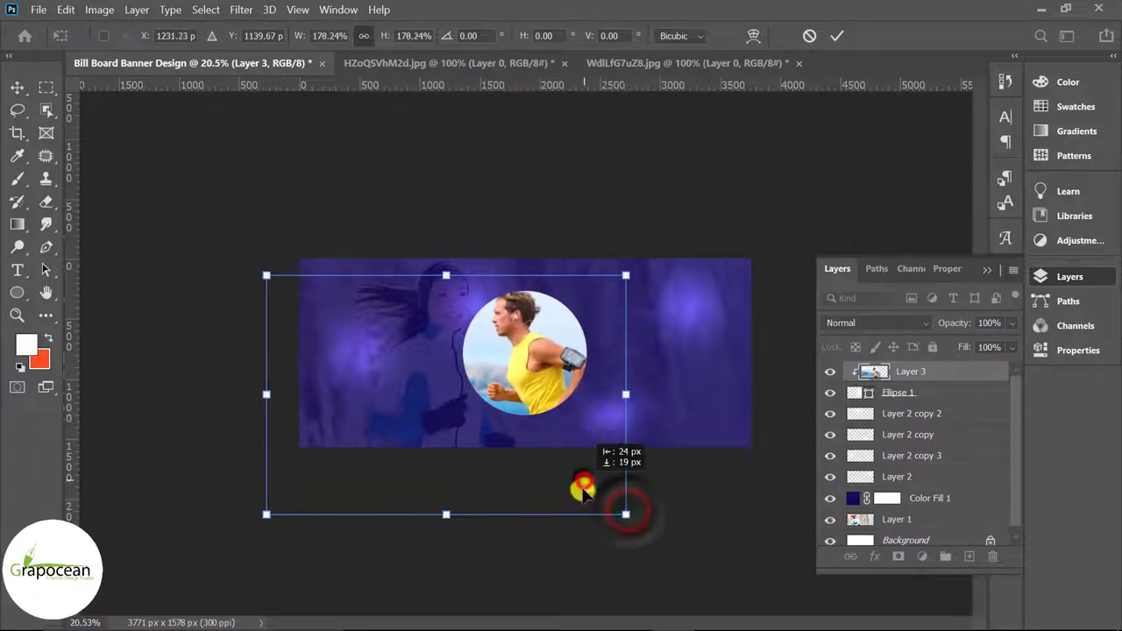
left_click(832, 36)
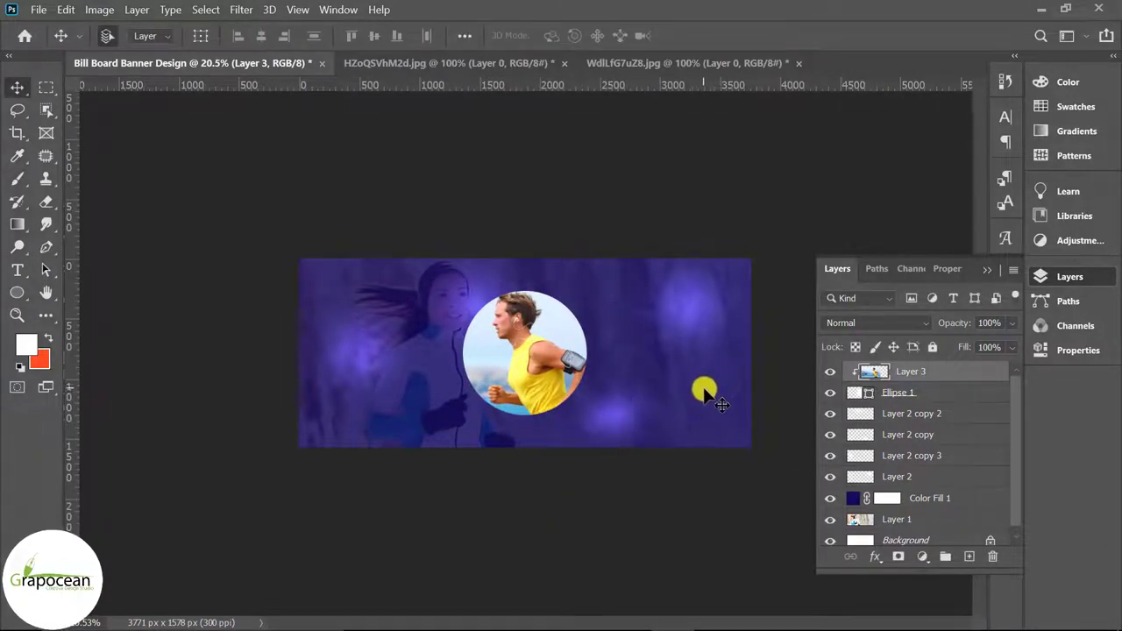
Duplicate Ellipse 1, move the copy above the runner photo, and delete empty Layer 4.
key("u")
key("ctrl+shift+alt+n")
left_click(927, 412)
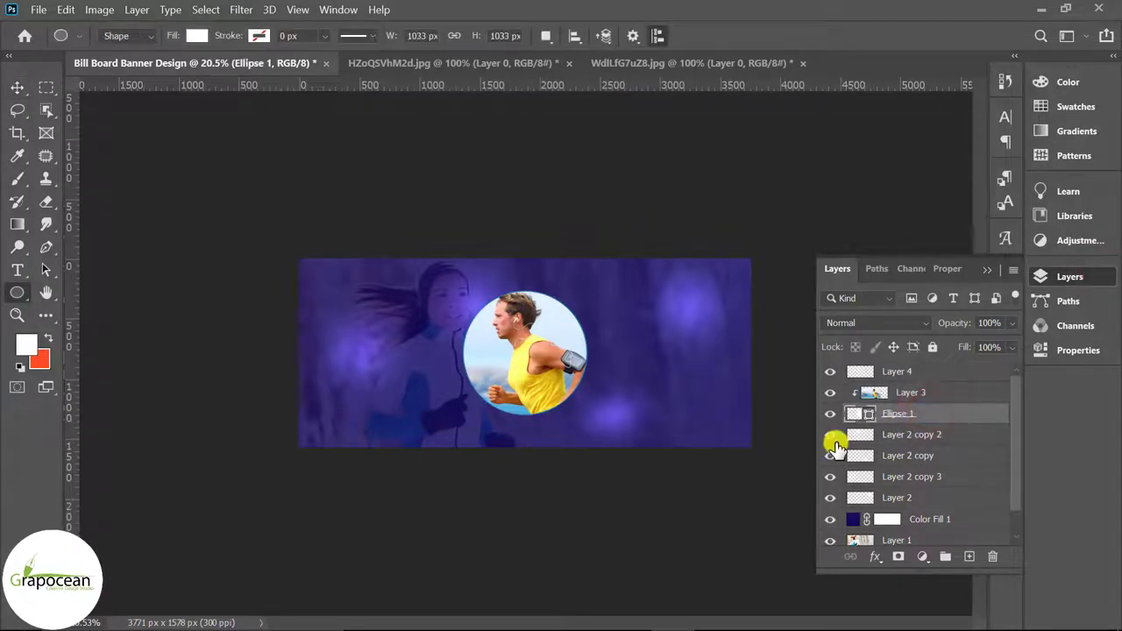
key("ctrl+j")
left_click_drag(918, 438, 944, 377)
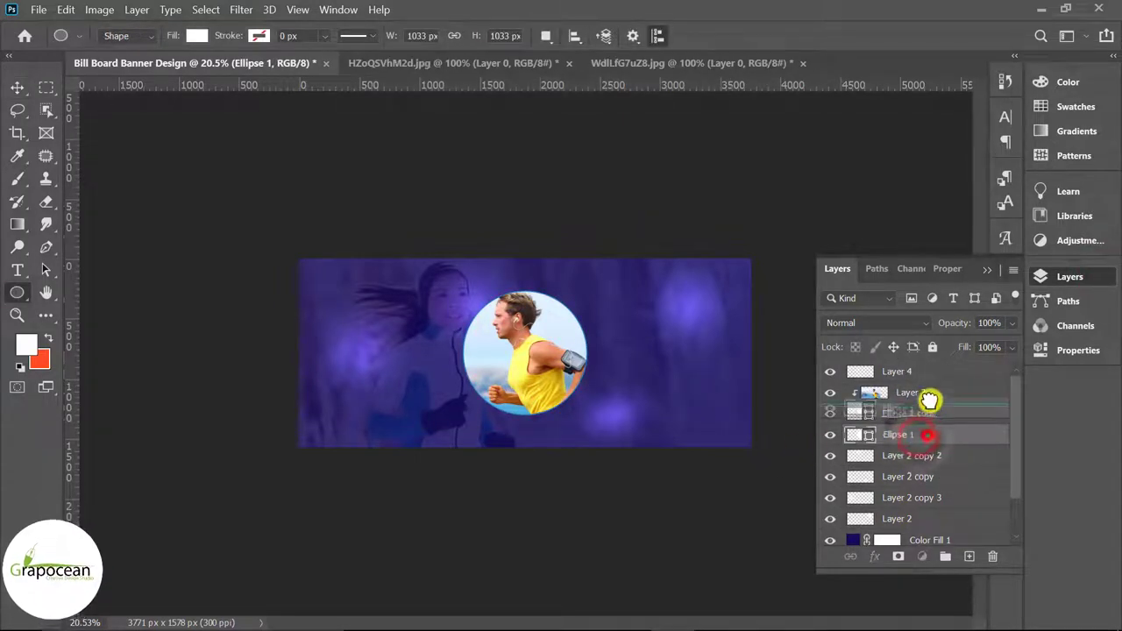
left_click(938, 372)
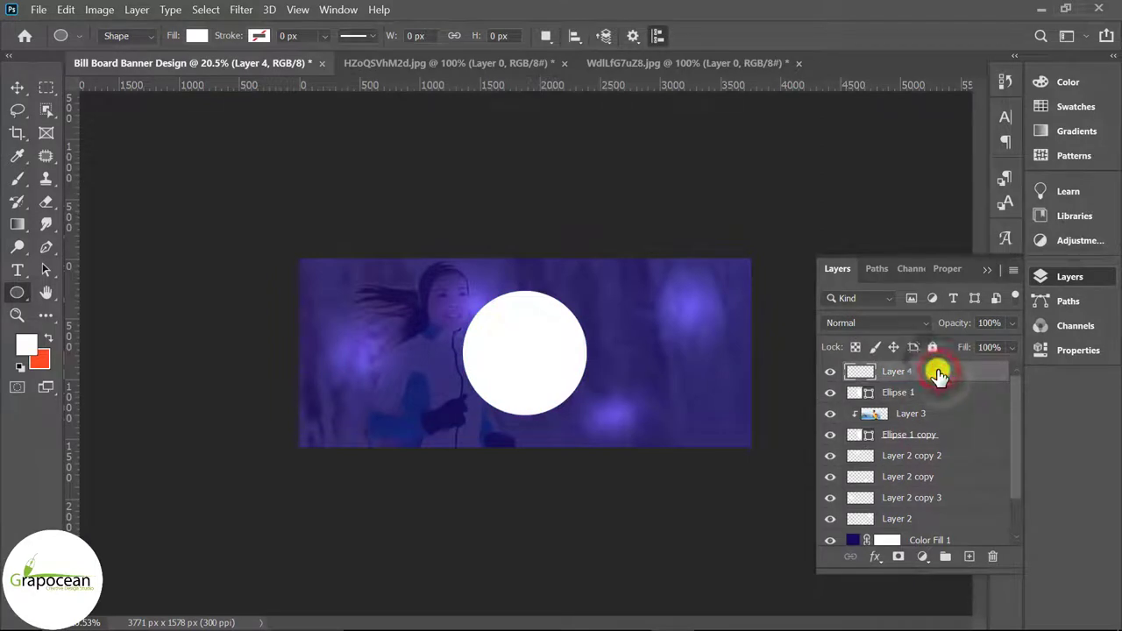
key("Delete")
left_click(912, 416)
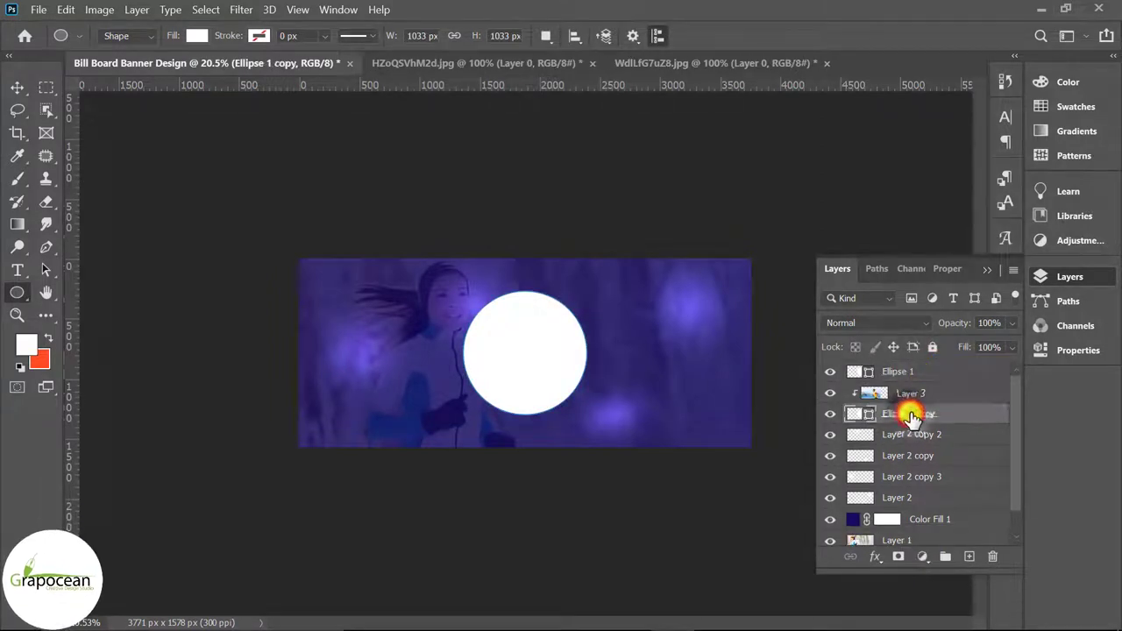
Give the top circle no fill and a white 10.14 px stroke.
left_click(898, 371)
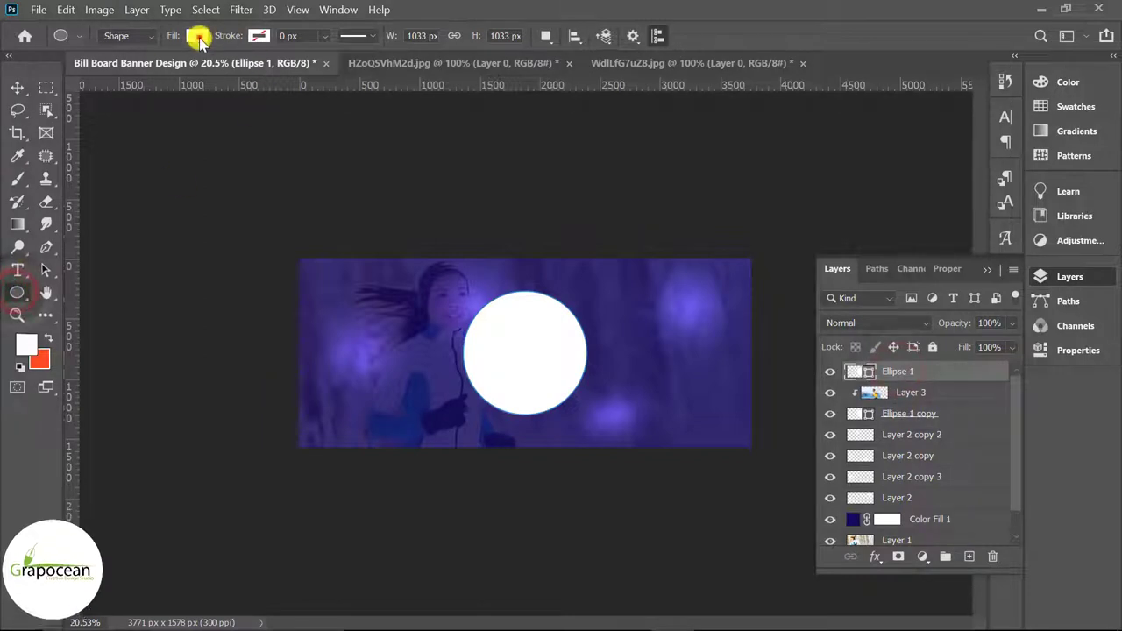
left_click(197, 35)
left_click(95, 67)
left_click(263, 35)
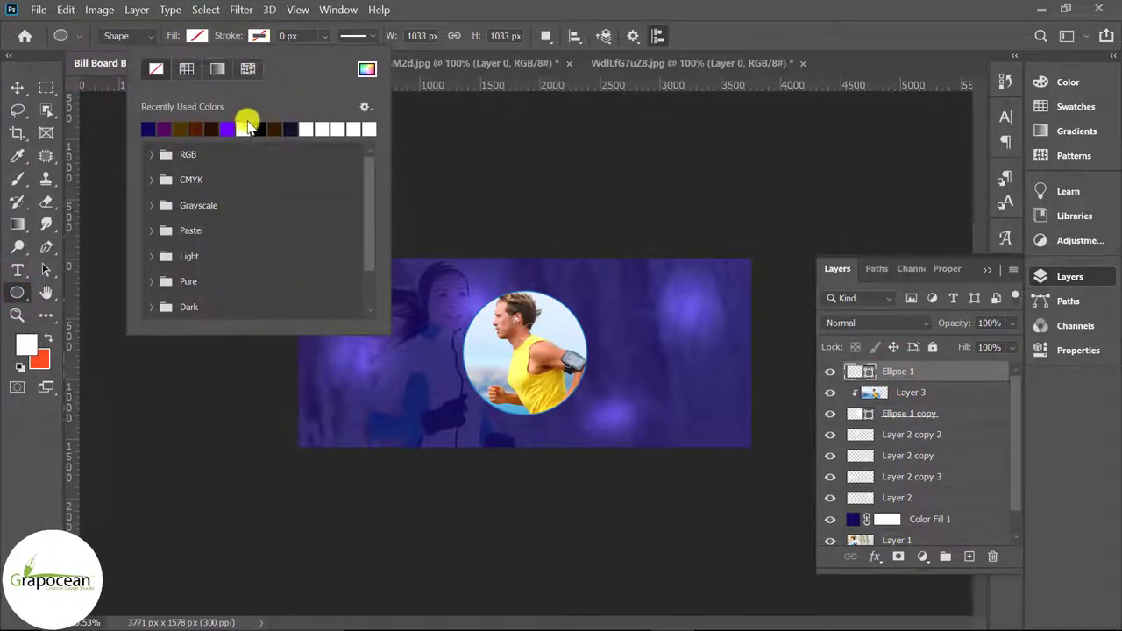
left_click(320, 35)
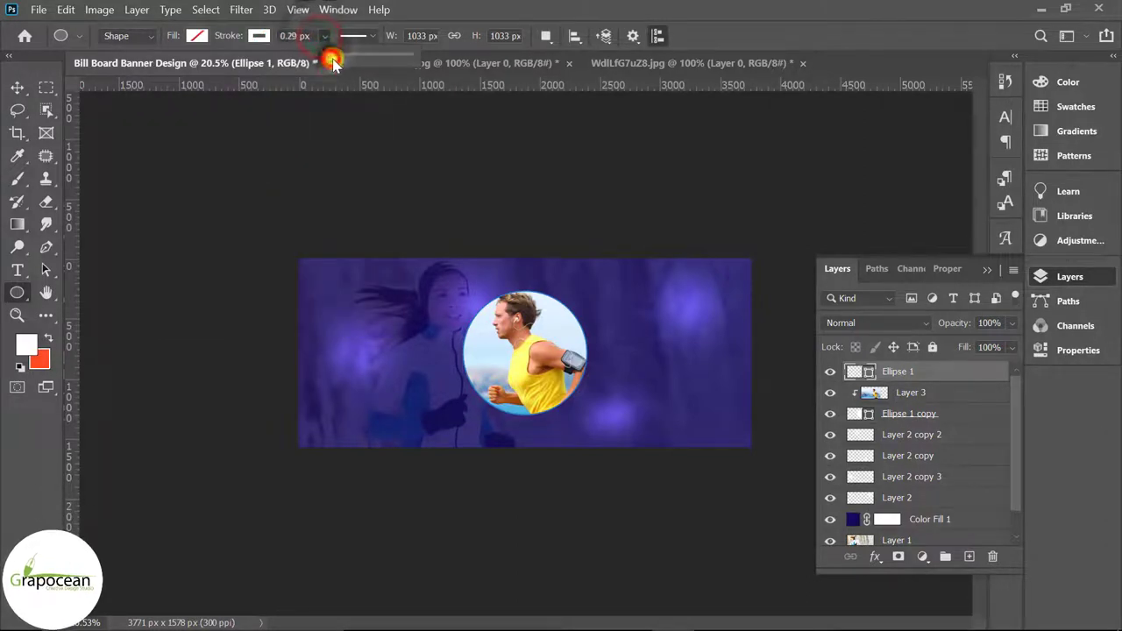
left_click_drag(336, 61, 341, 60)
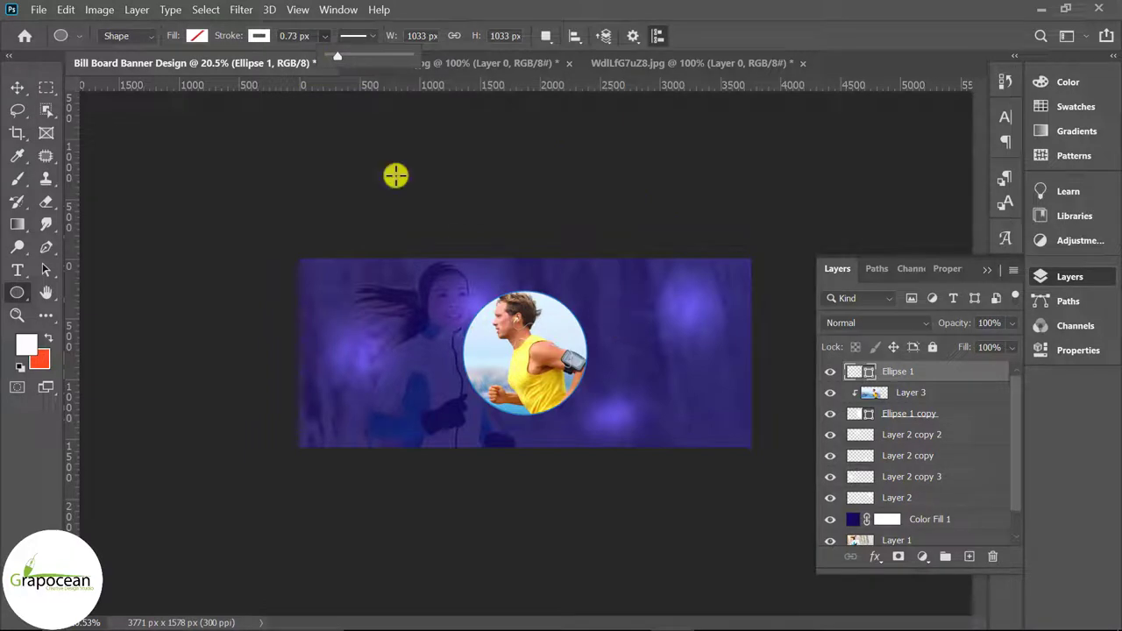
left_click_drag(339, 56, 344, 63)
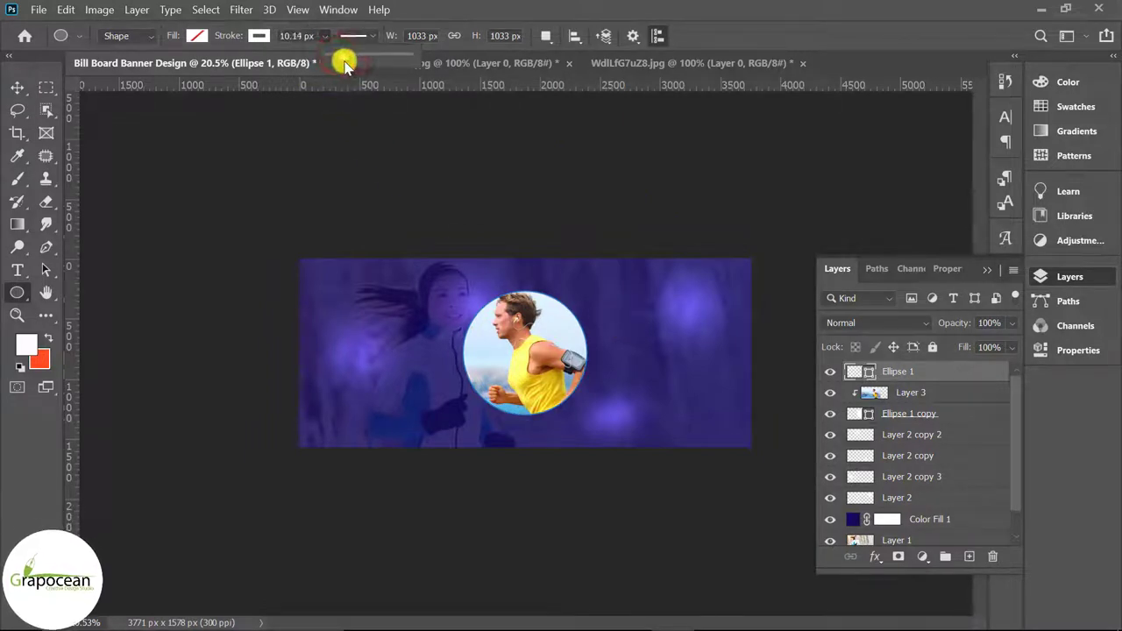
Scale the white ring to 112% around the photo and duplicate it with Ctrl+J.
left_click(14, 85)
key("ctrl+t")
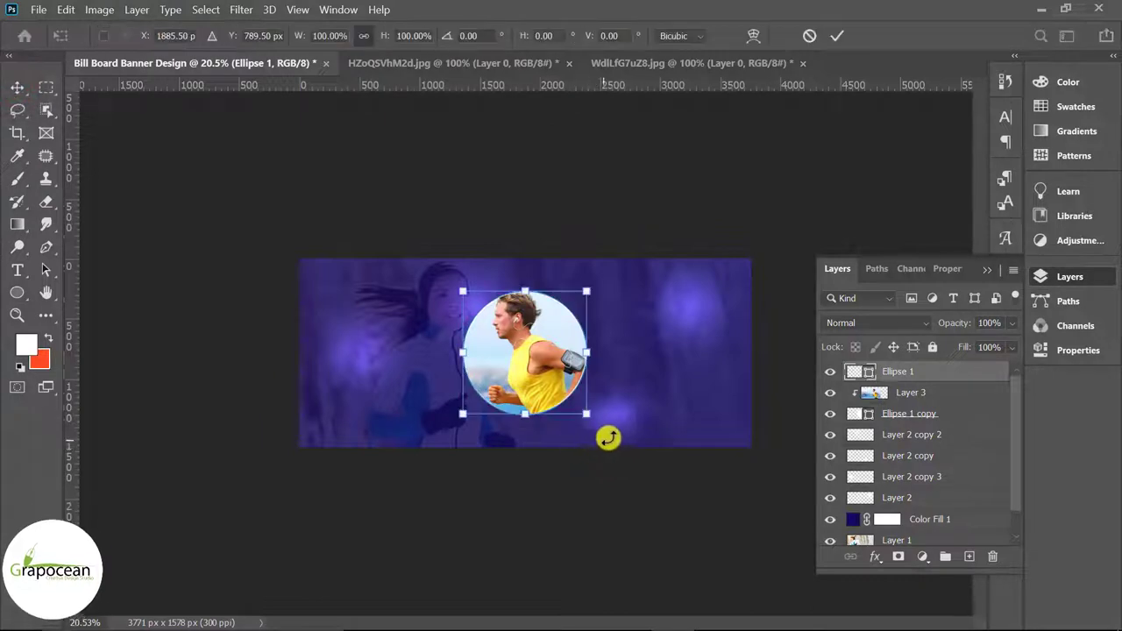
left_click_drag(596, 423, 604, 431)
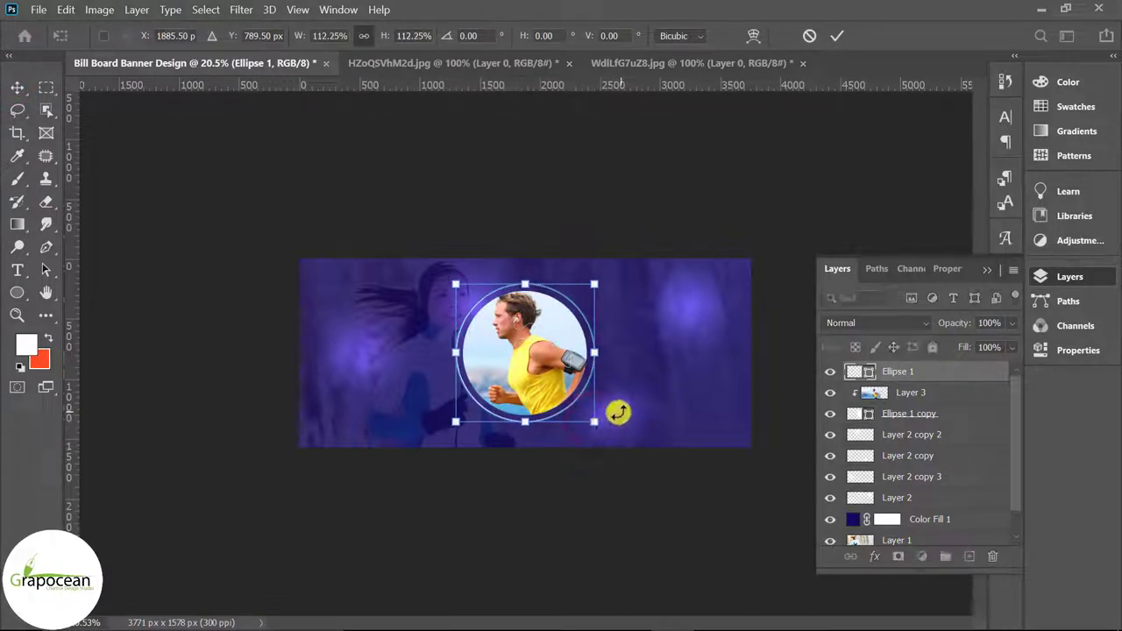
left_click(837, 35)
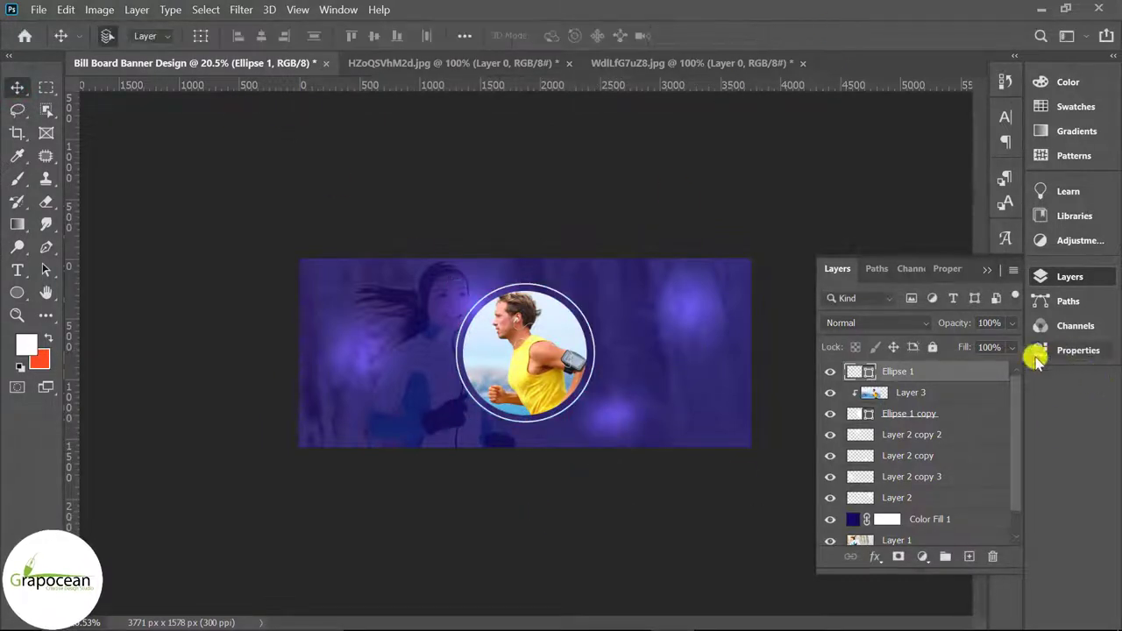
key("ctrl+j")
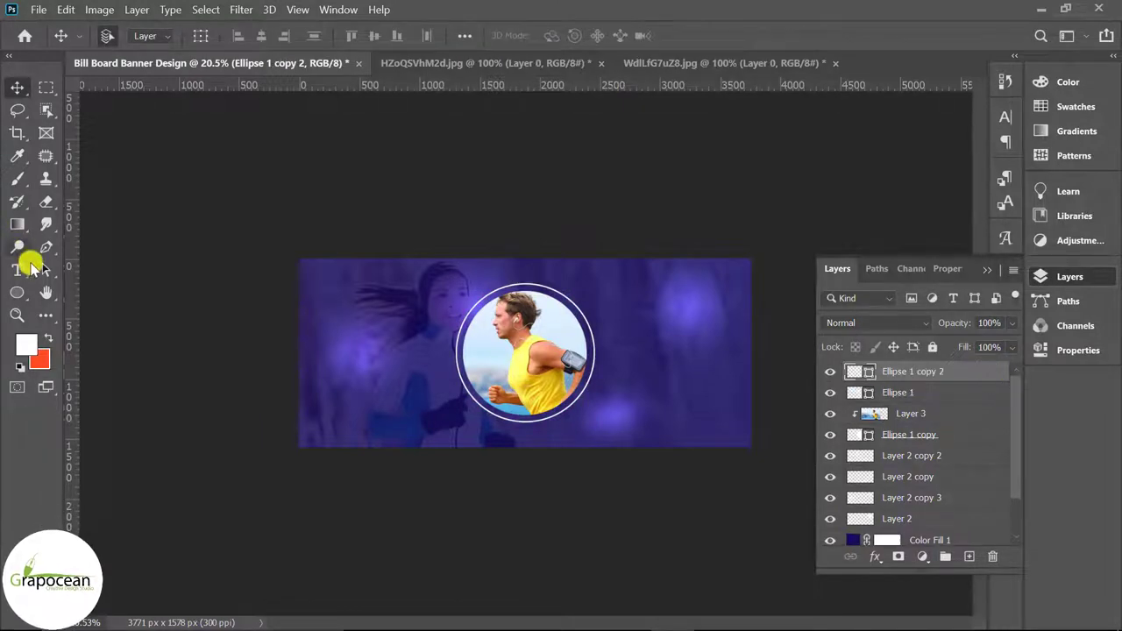
Start the ZigZag distort filter and convert the ring to a Smart Object.
left_click(24, 292)
left_click(241, 9)
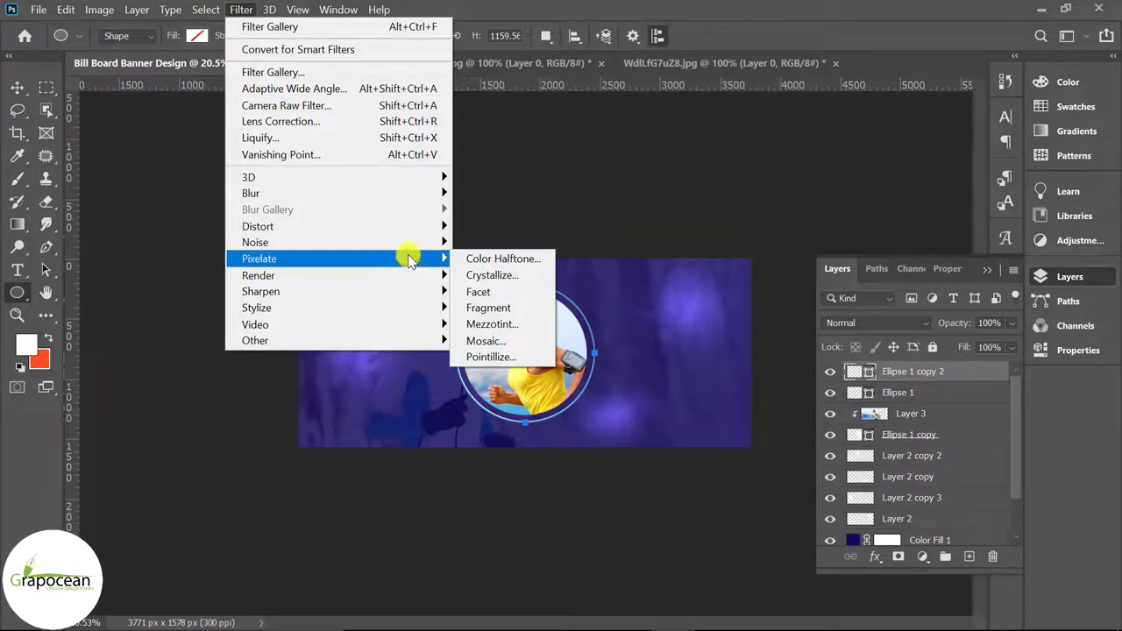
mouse_move(258, 226)
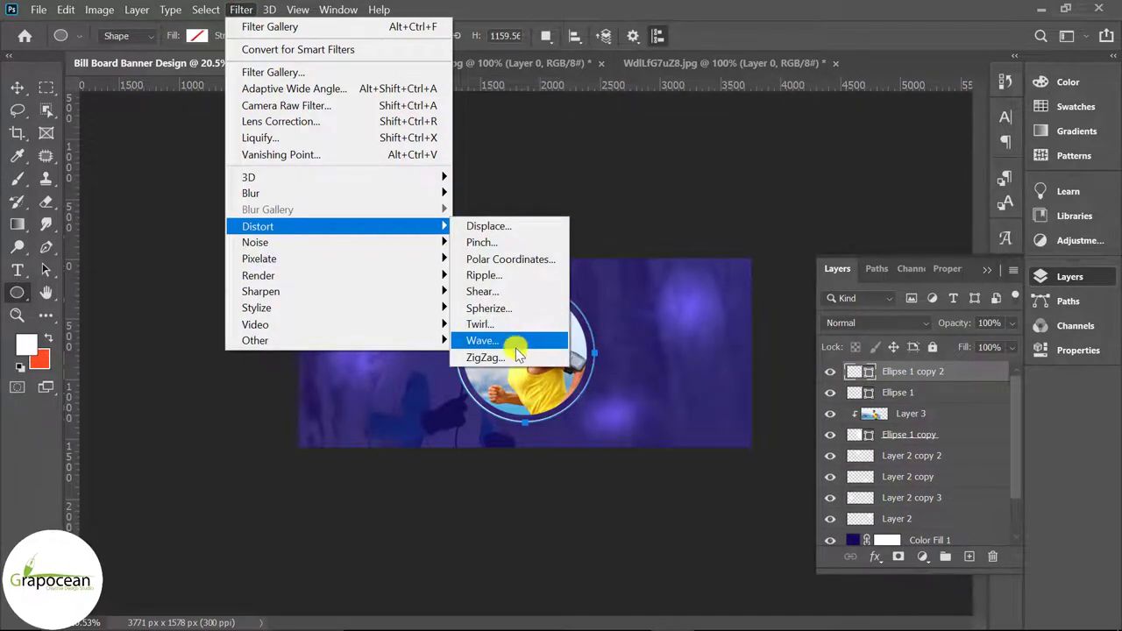
left_click(517, 355)
left_click(594, 259)
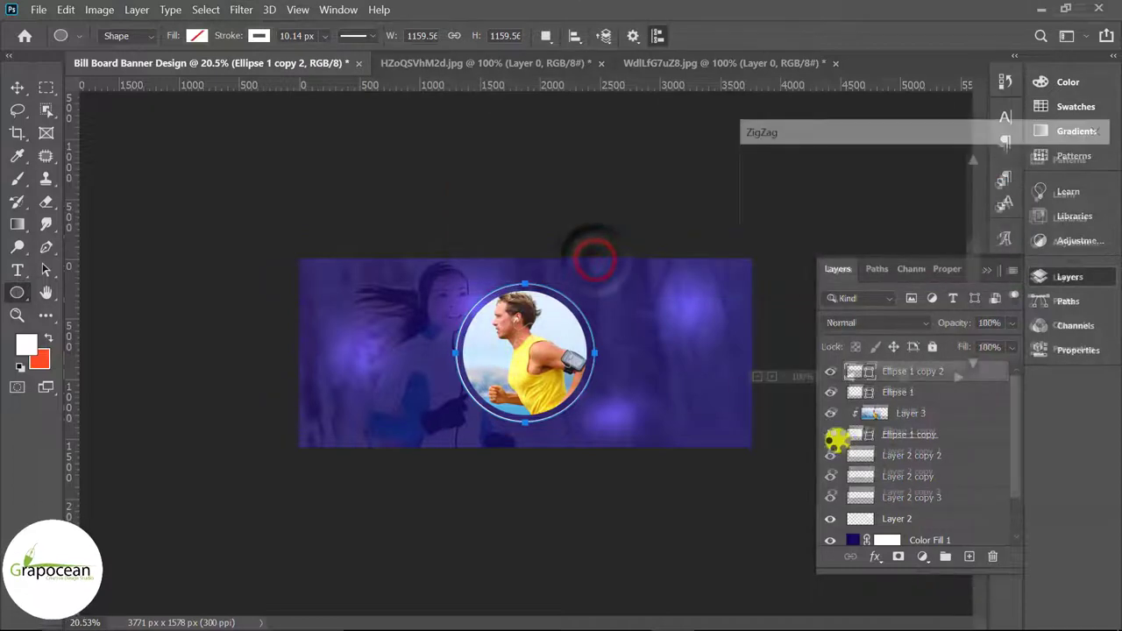
Raise the ZigZag amount and ridges, with the preview zoomed out to 25%.
left_click_drag(873, 420, 893, 420)
left_click_drag(929, 386, 902, 384)
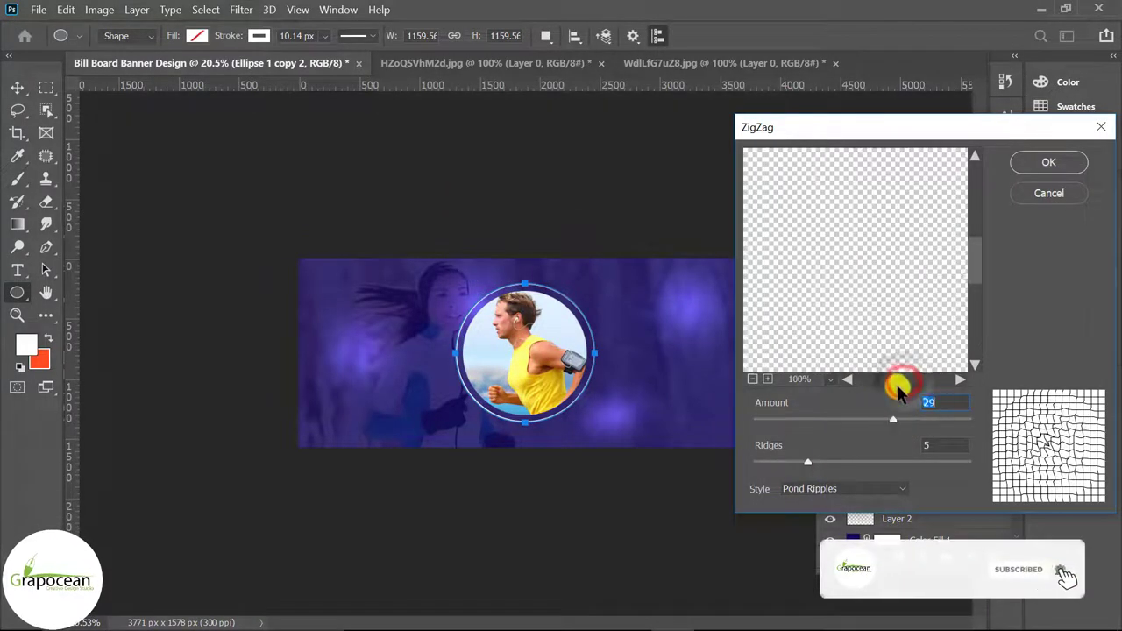
left_click_drag(979, 261, 979, 329)
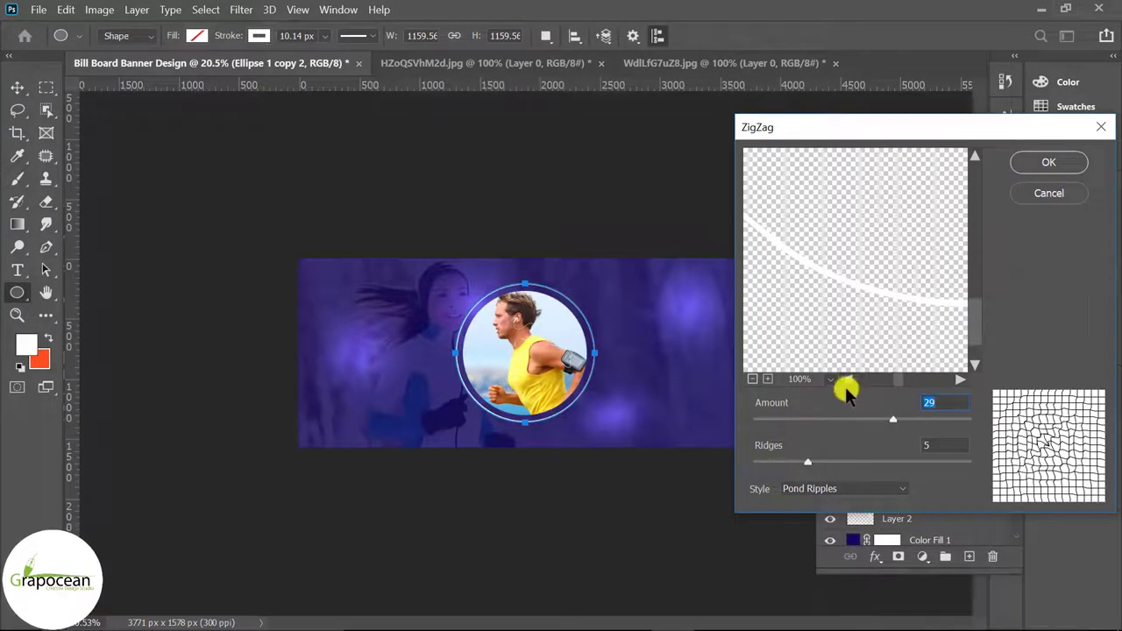
left_click(847, 295, "alt")
left_click(847, 295, "alt")
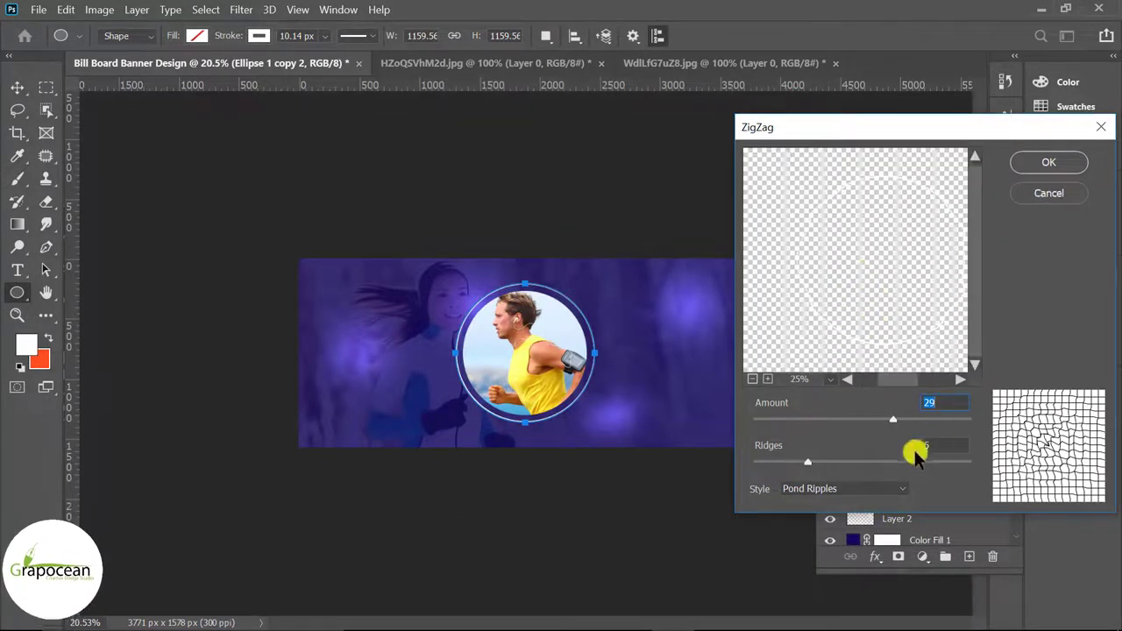
left_click(892, 420)
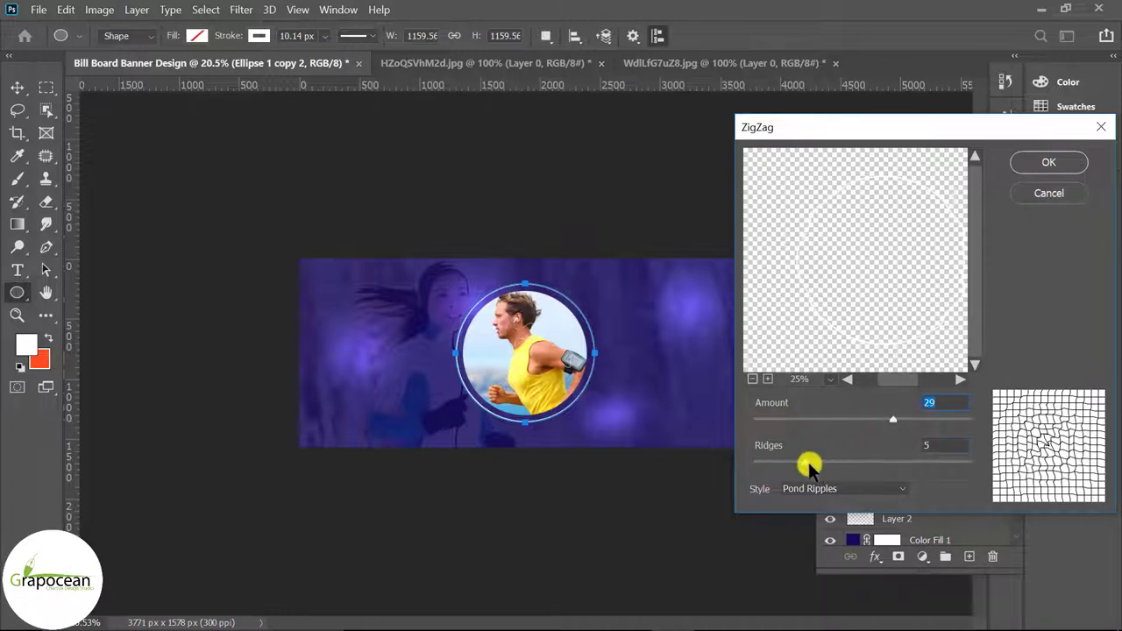
mouse_move(809, 465)
left_mouse_down()
mouse_move(906, 469)
mouse_move(841, 462)
mouse_move(894, 461)
left_mouse_up()
mouse_move(892, 420)
left_mouse_down()
mouse_move(934, 424)
mouse_move(769, 420)
mouse_move(904, 425)
left_mouse_up()
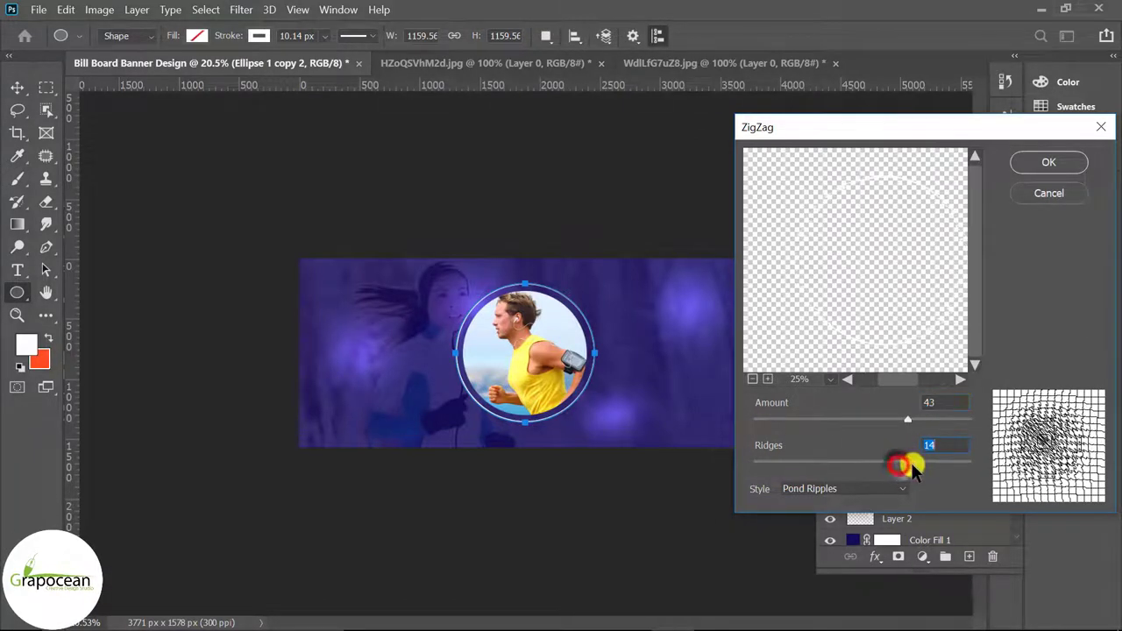
Settle on Out From Center style, Amount 80, Ridges 18, and apply the filter.
left_click(881, 489)
left_click(854, 517)
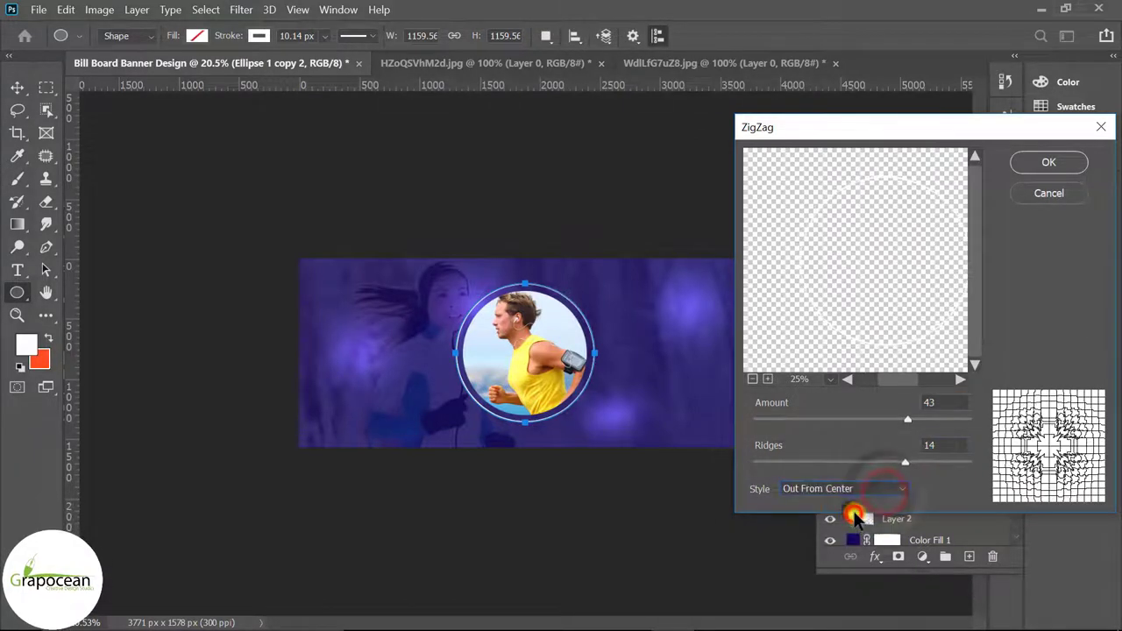
left_click(877, 488)
left_click(850, 505)
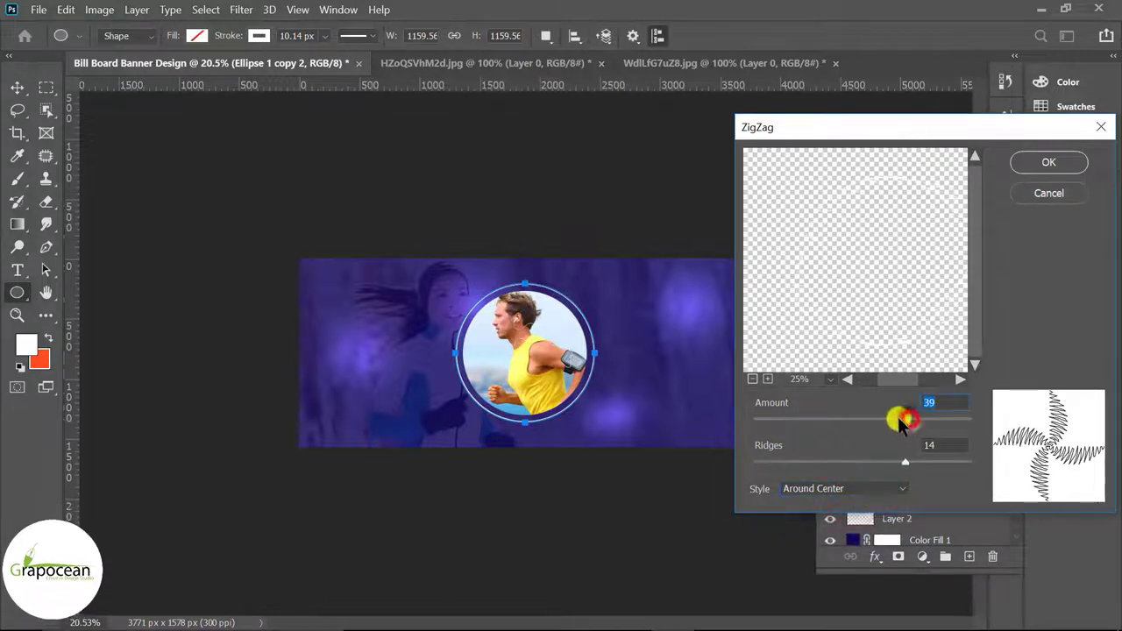
mouse_move(910, 422)
left_mouse_down()
mouse_move(862, 422)
mouse_move(880, 422)
left_mouse_up()
left_click(868, 488)
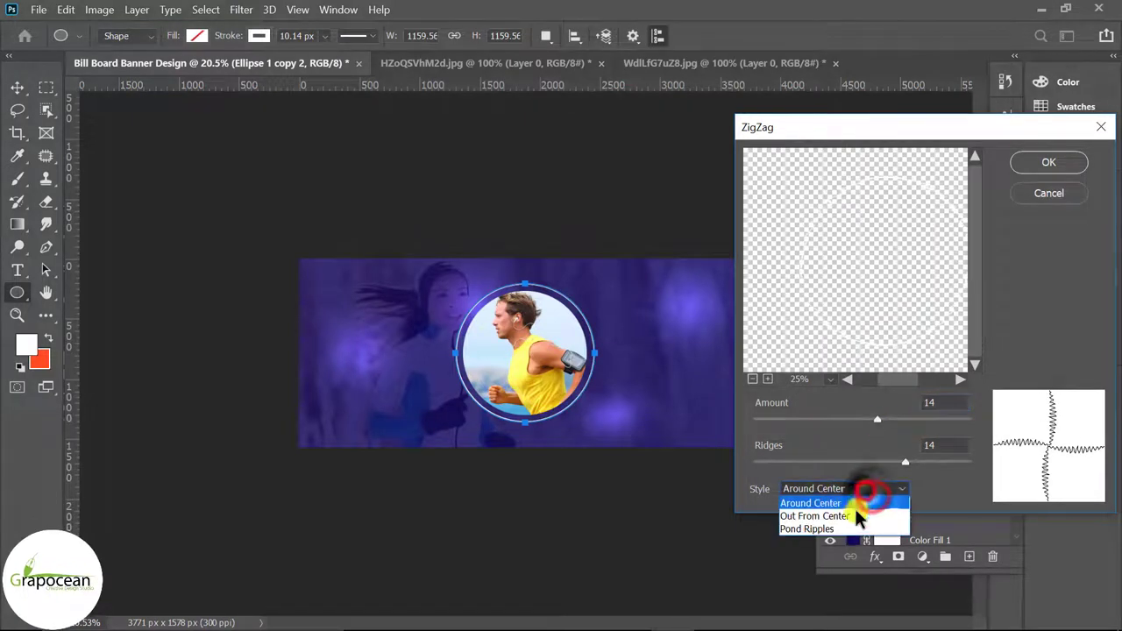
left_click(855, 514)
left_click_drag(880, 422, 947, 423)
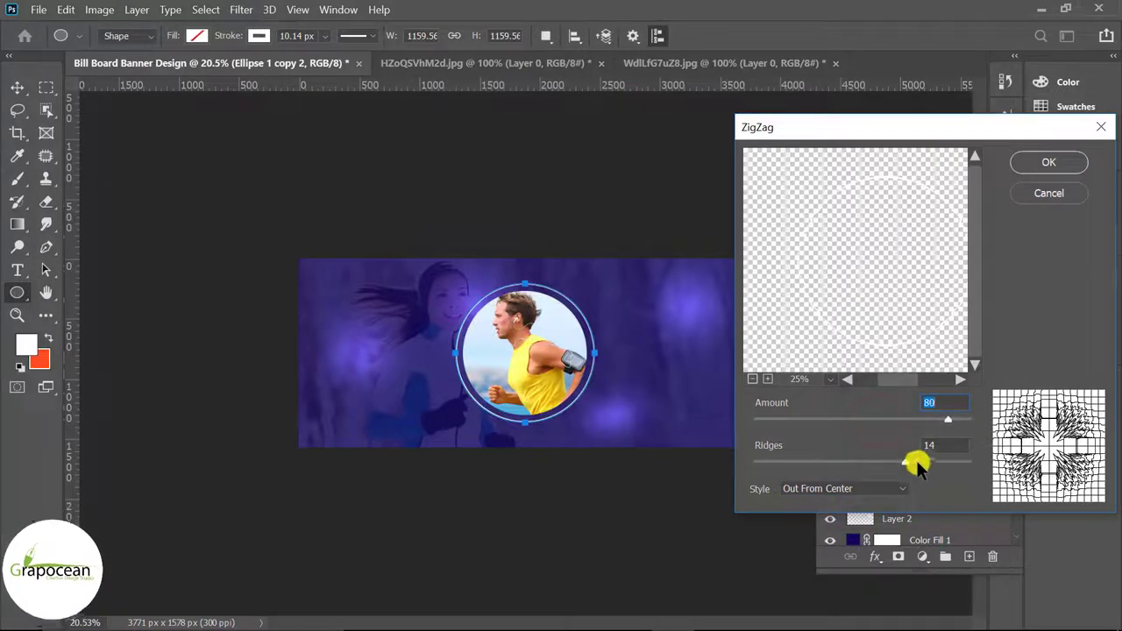
mouse_move(906, 461)
left_mouse_down()
mouse_move(947, 452)
mouse_move(962, 463)
mouse_move(949, 467)
left_mouse_up()
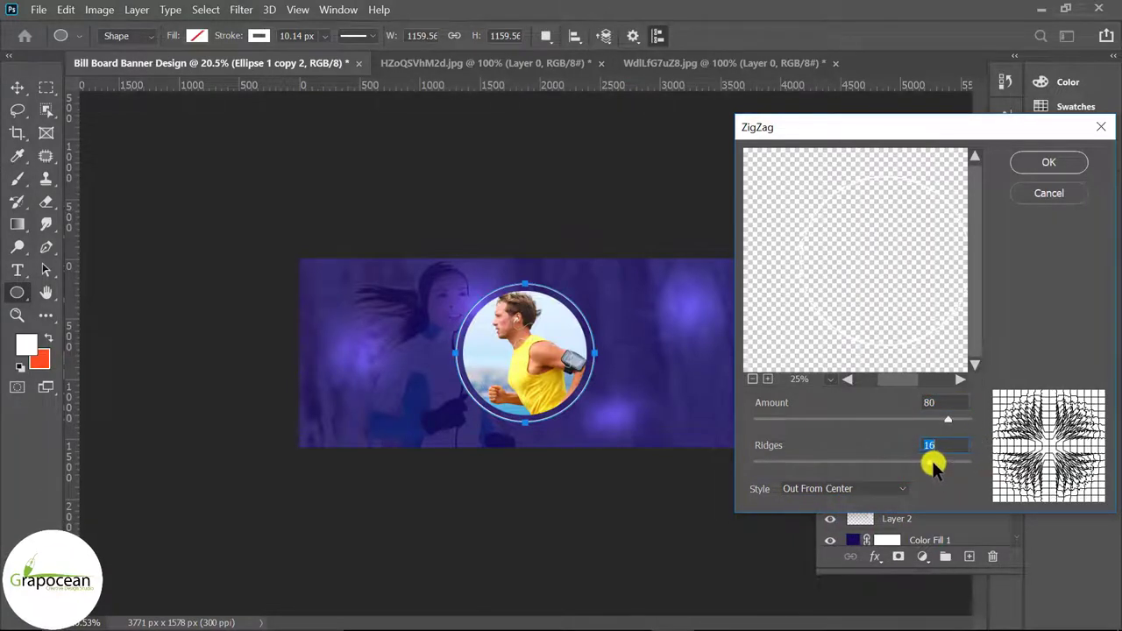
left_click(1039, 165)
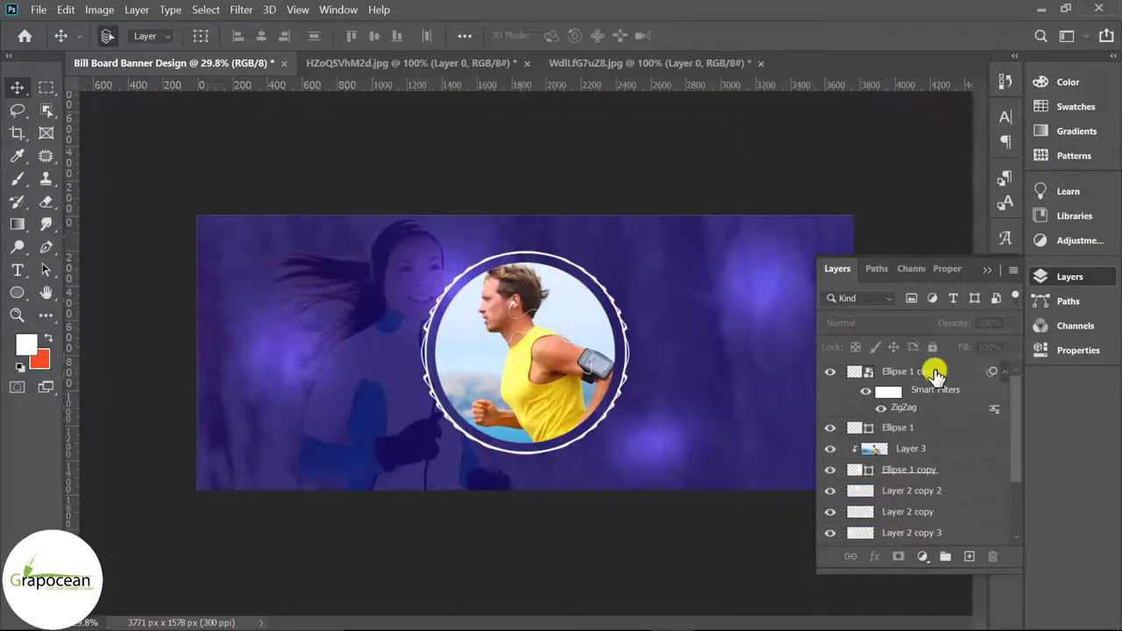
Scale the wavy ring layer Ellipse 1 copy 2 up to about 109.53%.
left_click(936, 374)
key("ctrl+t")
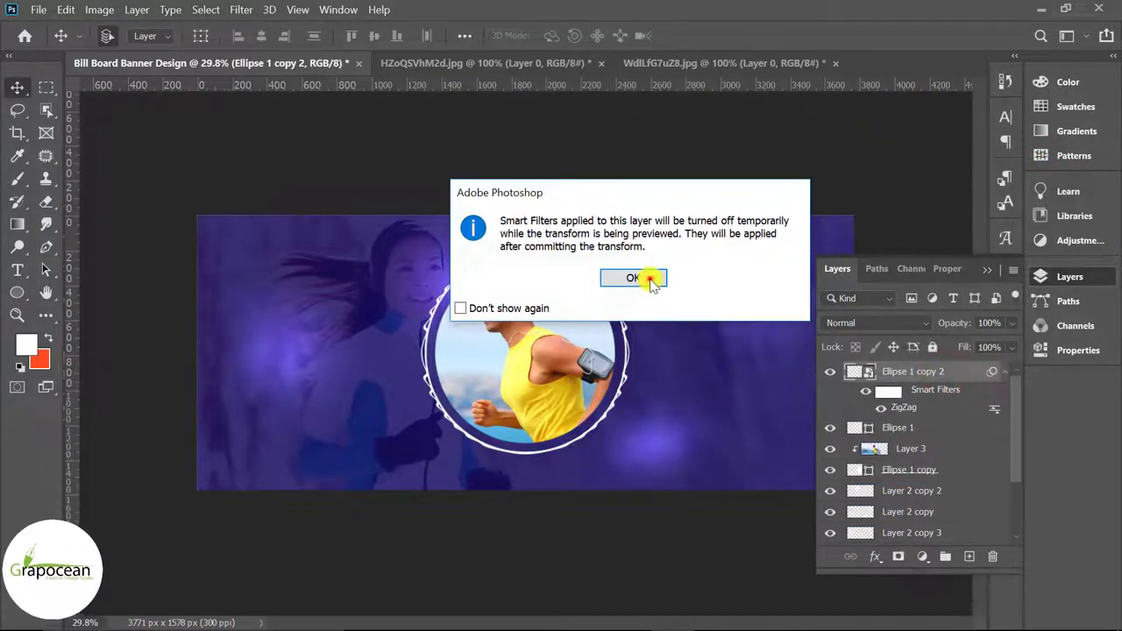
left_click(649, 279)
left_click_drag(626, 456, 635, 462)
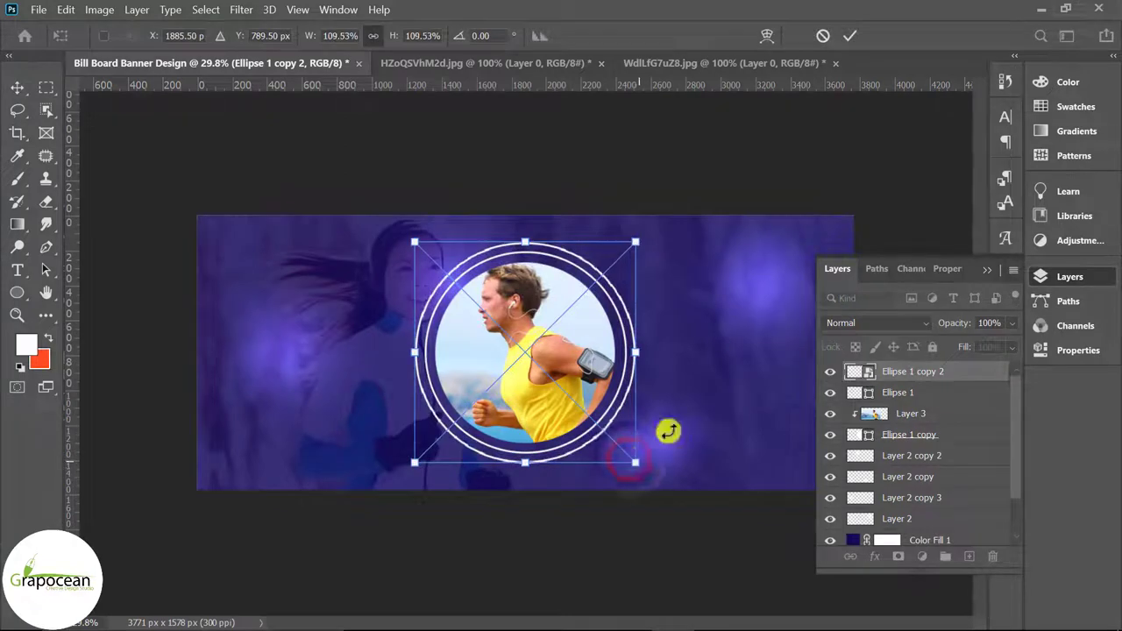
left_click(850, 36)
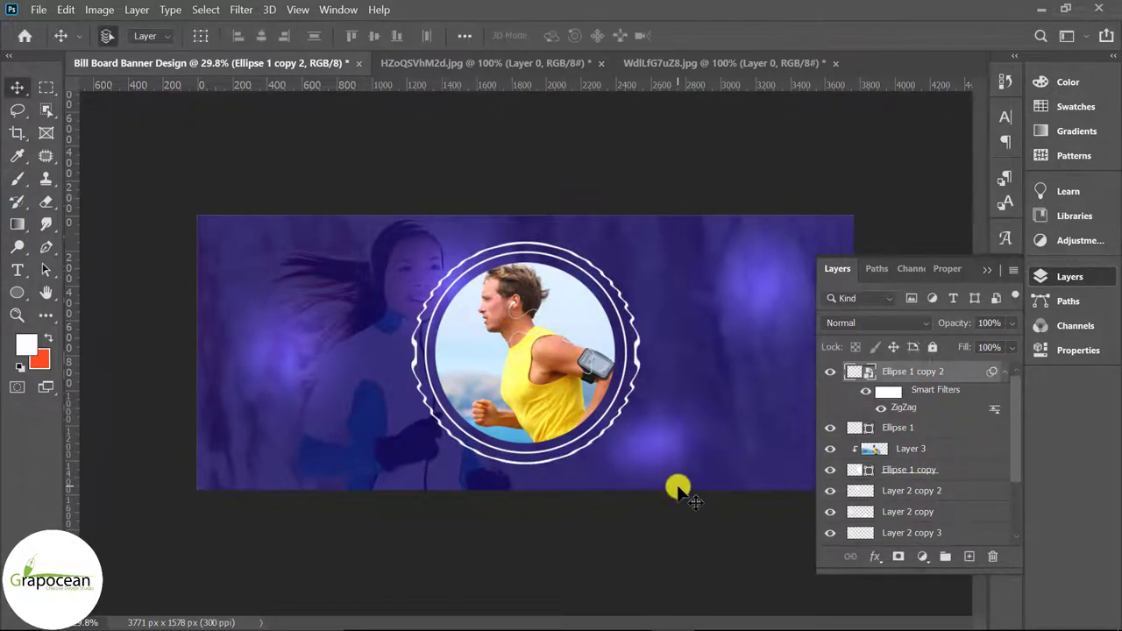
Convert the wavy ring to a Smart Object and set its blend mode to Overlay.
scroll(677, 492, "down", 3)
scroll(701, 496, "up", 5)
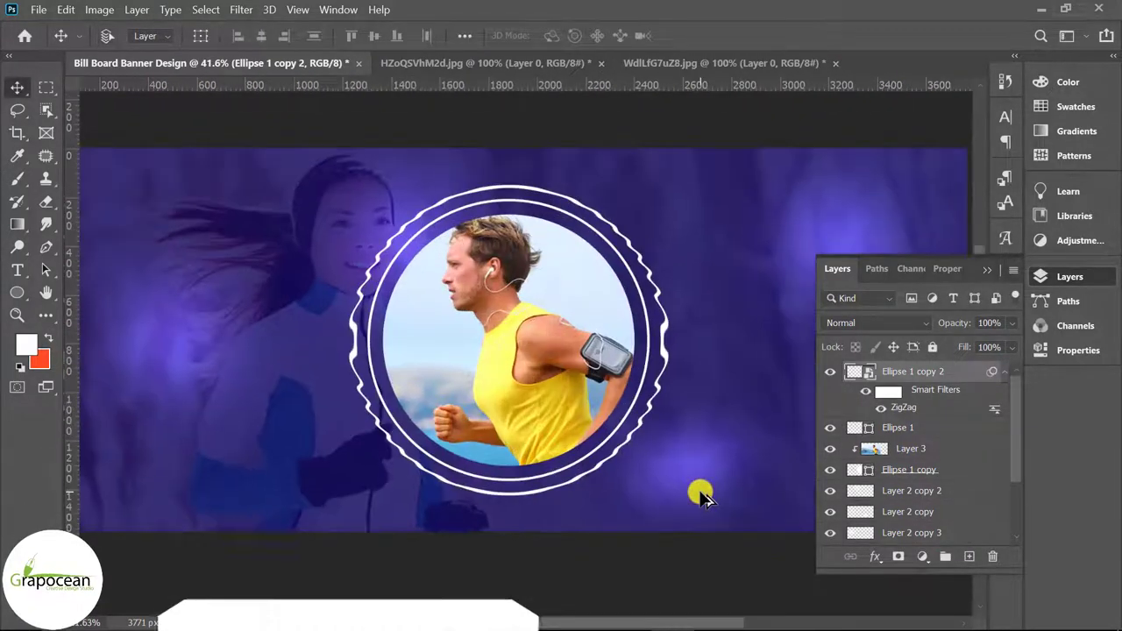
right_click(963, 377)
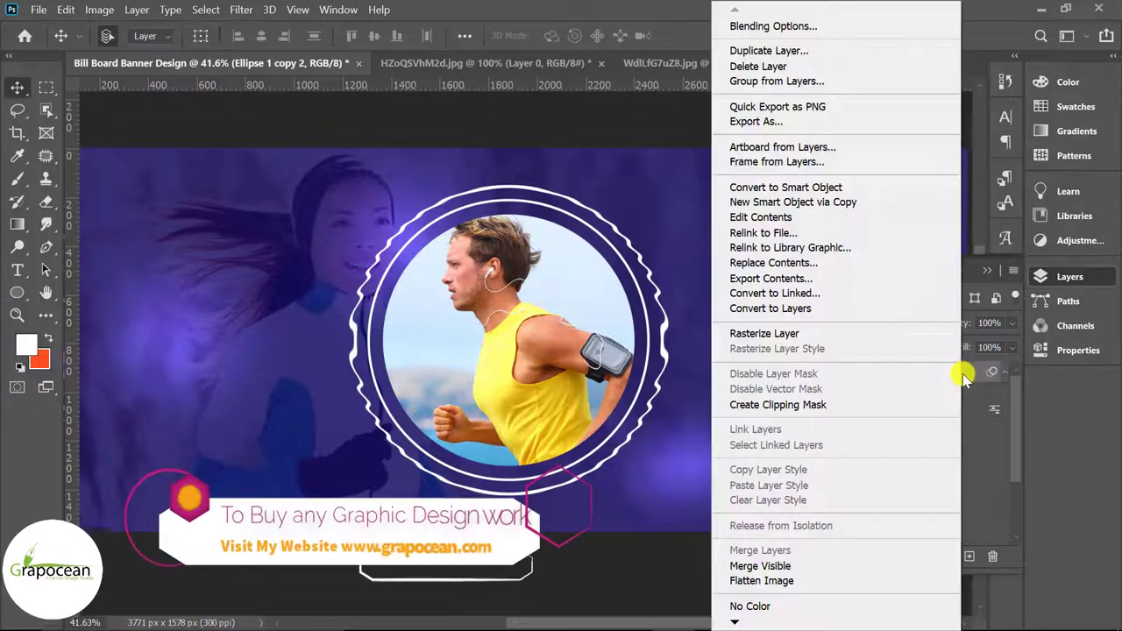
left_click(812, 186)
left_click(879, 324)
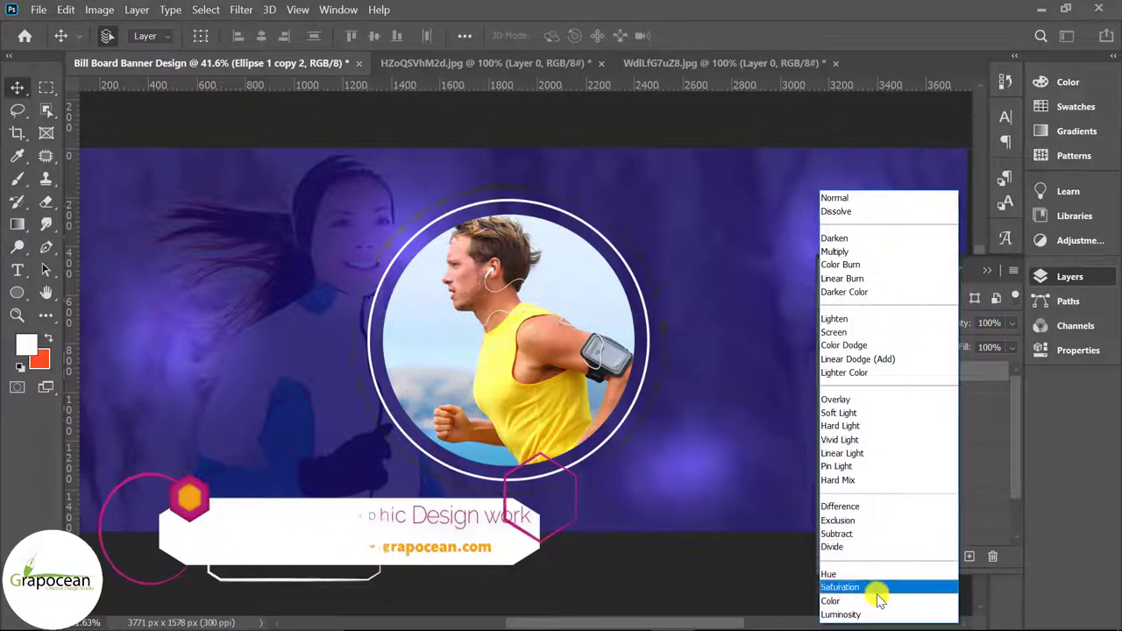
left_click(868, 400)
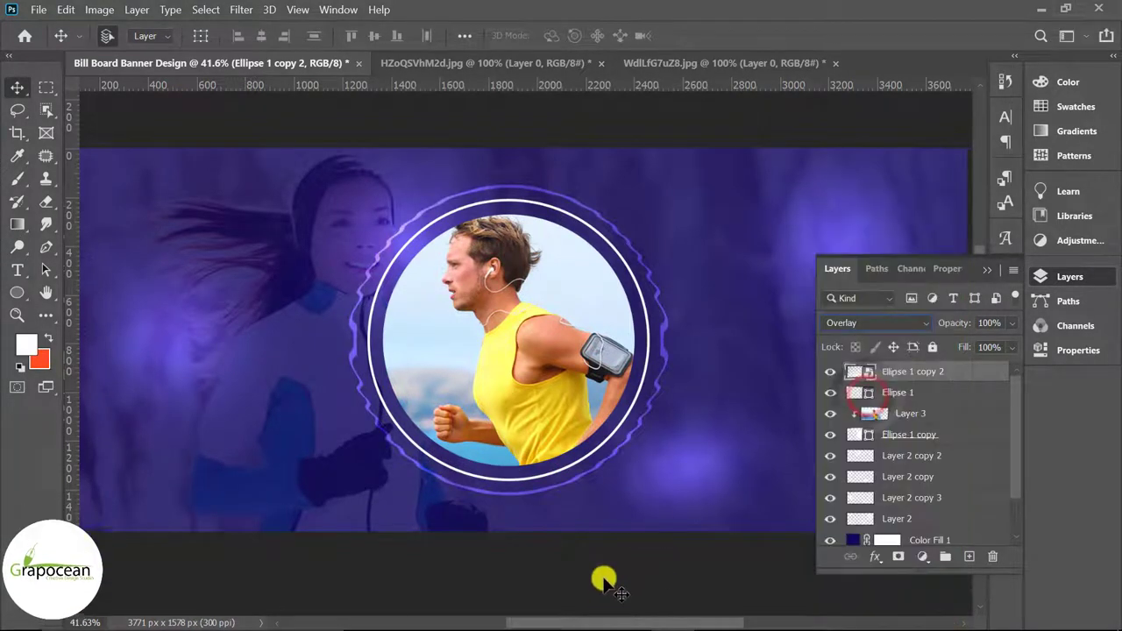
scroll(604, 561, "down", 3)
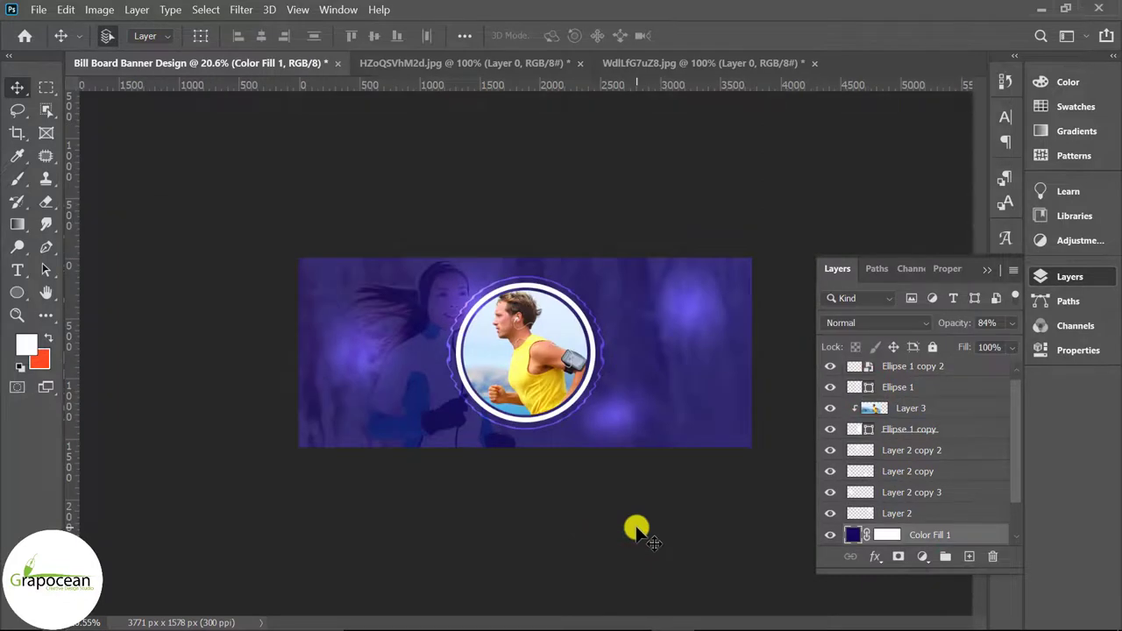
On a new layer, type white 7 pt 'FITNESS PLAN / BUY FORM US' at the upper left.
left_click(17, 270)
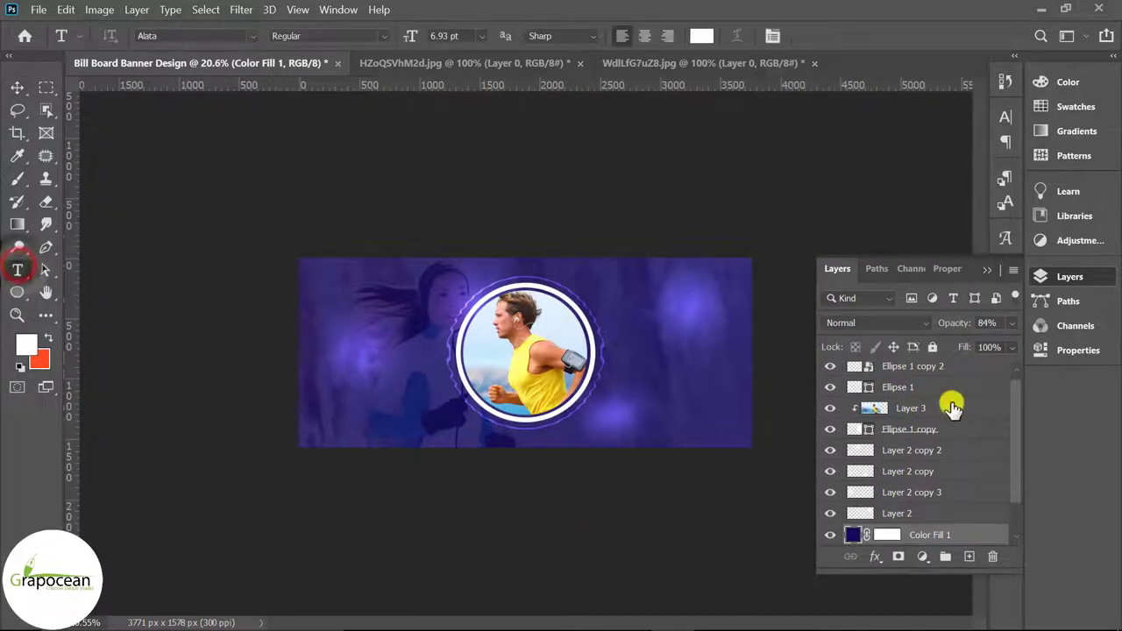
left_click(948, 366)
left_click(969, 556)
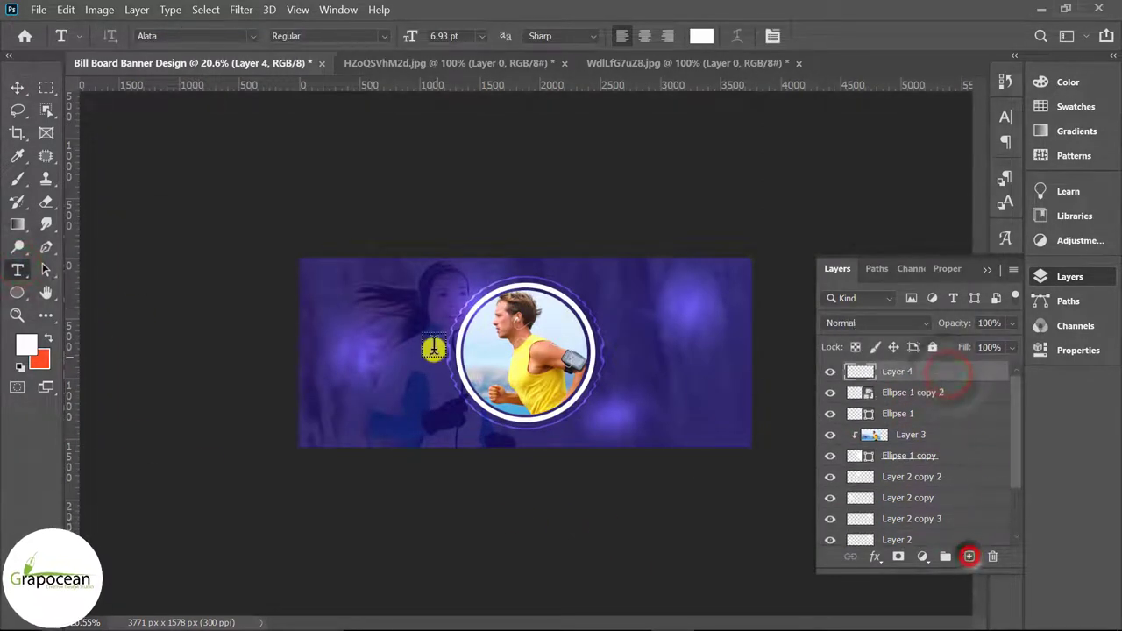
left_click(350, 314)
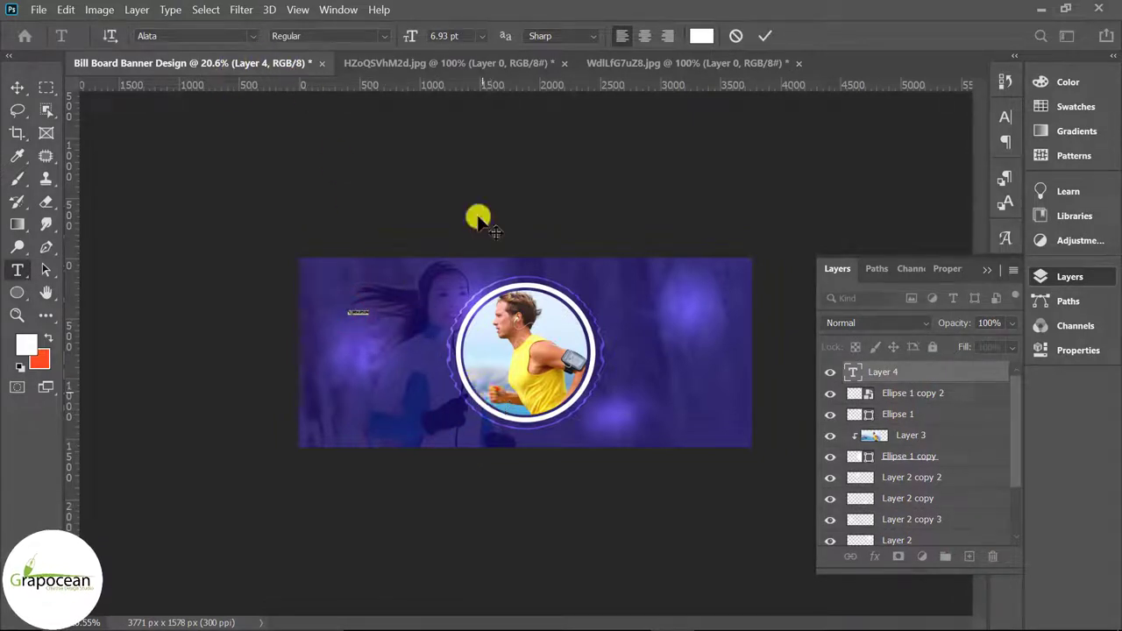
left_click(444, 36)
type("7")
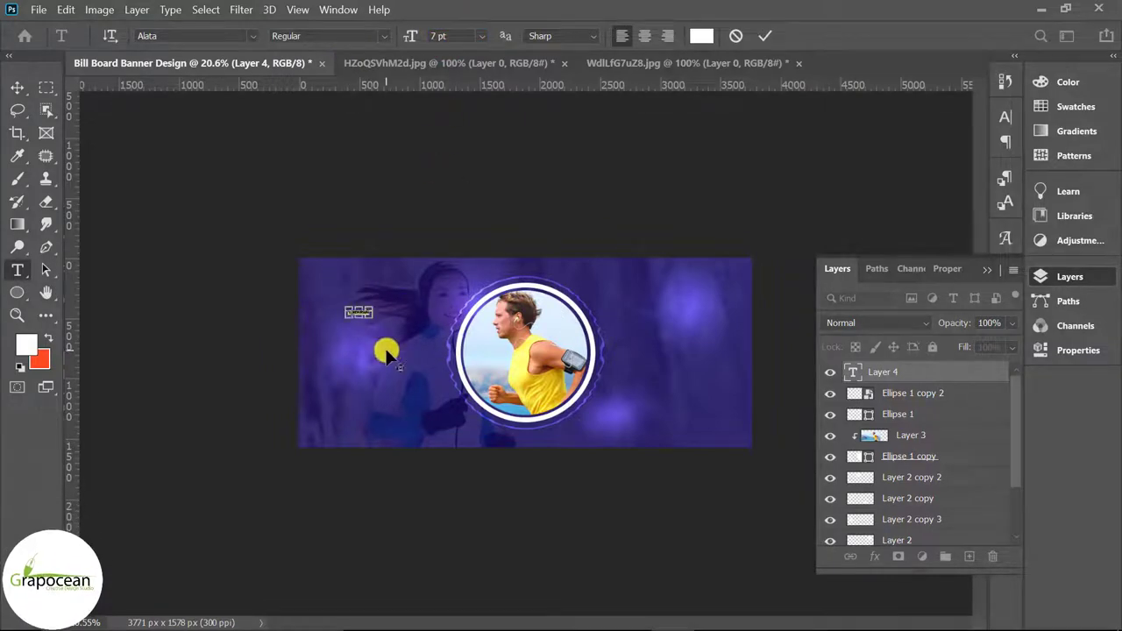
scroll(386, 351, "up", 5)
key("BackSpace")
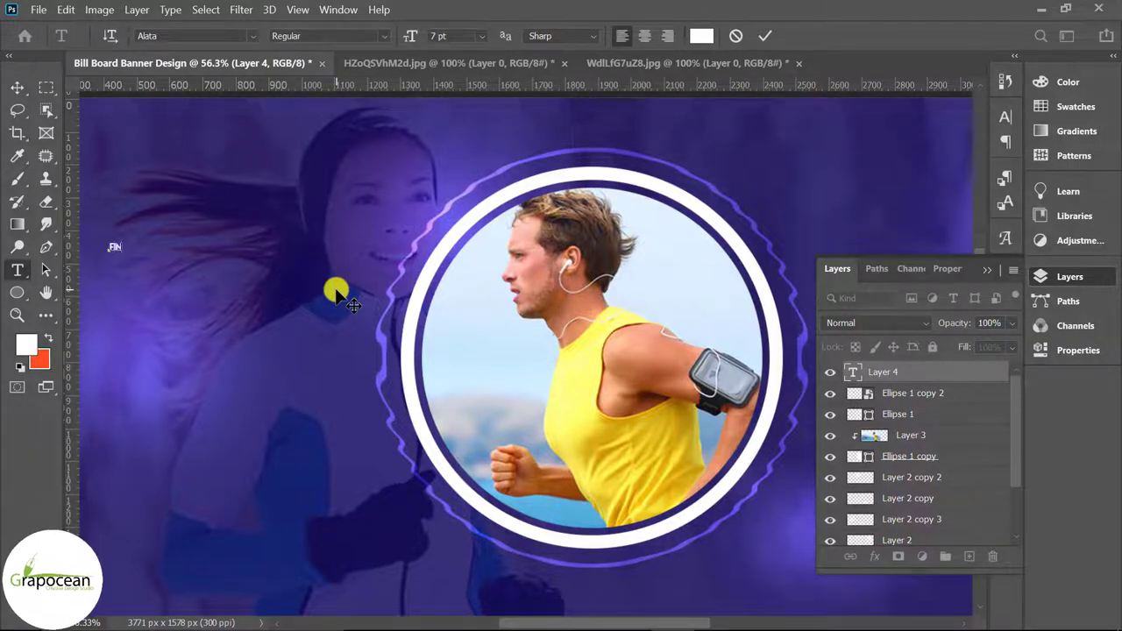
type("TNESS PLA")
type("N")
type(" FOR")
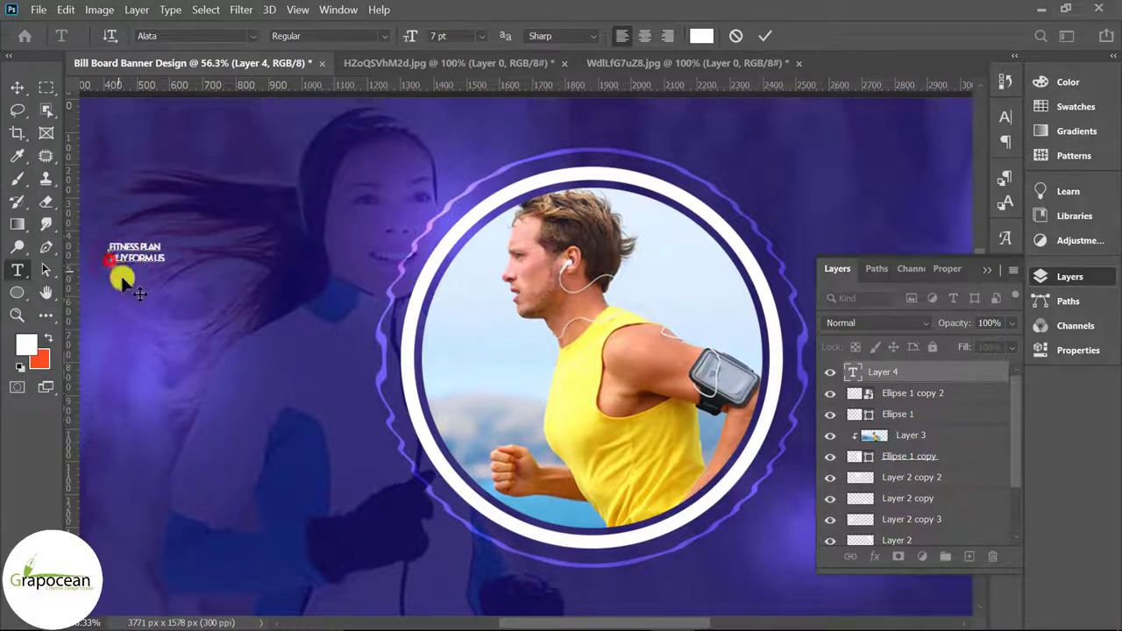
left_click(17, 87)
scroll(100, 263, "up", 2)
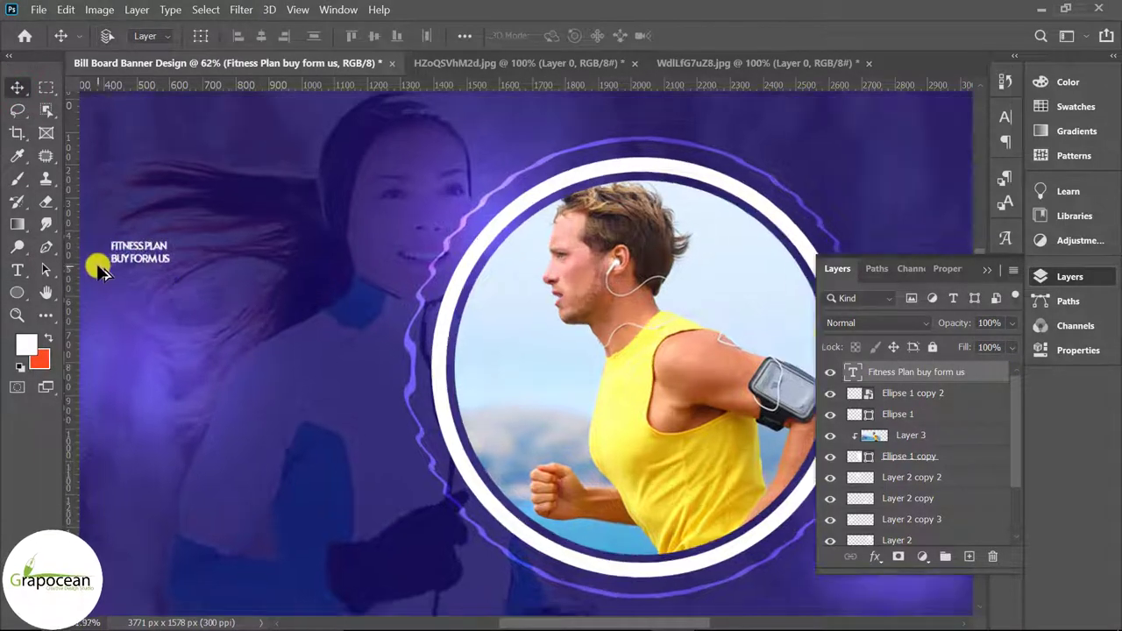
scroll(100, 265, "up", 3)
Select the two-line text, apply faux bold, and try the Helvetica-Normal font.
left_click(17, 267)
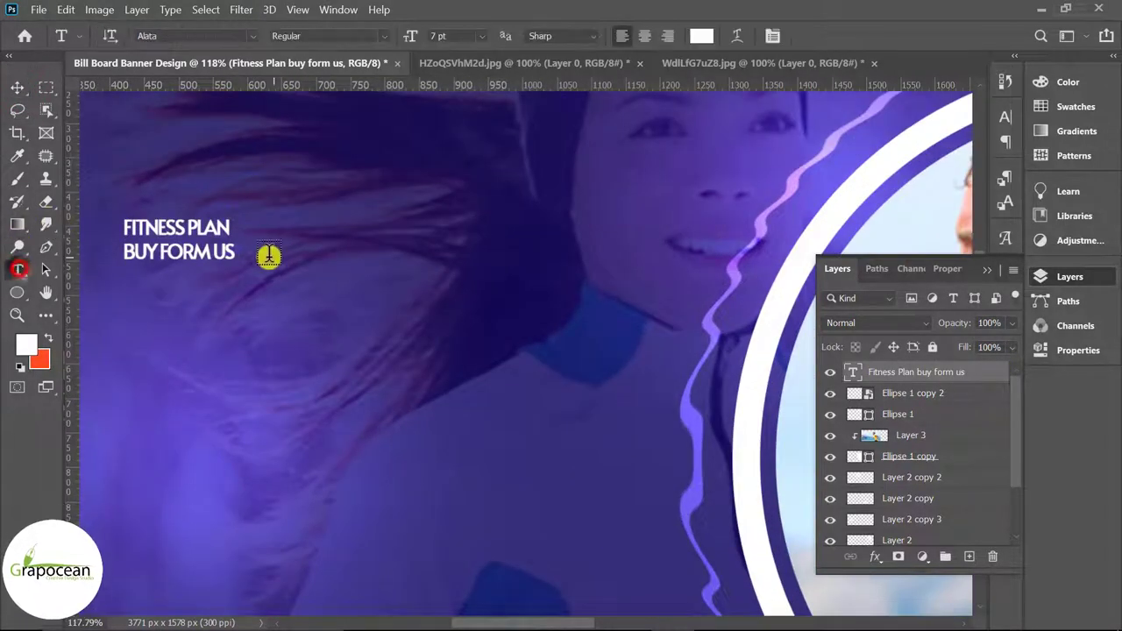
left_click_drag(237, 256, 128, 224)
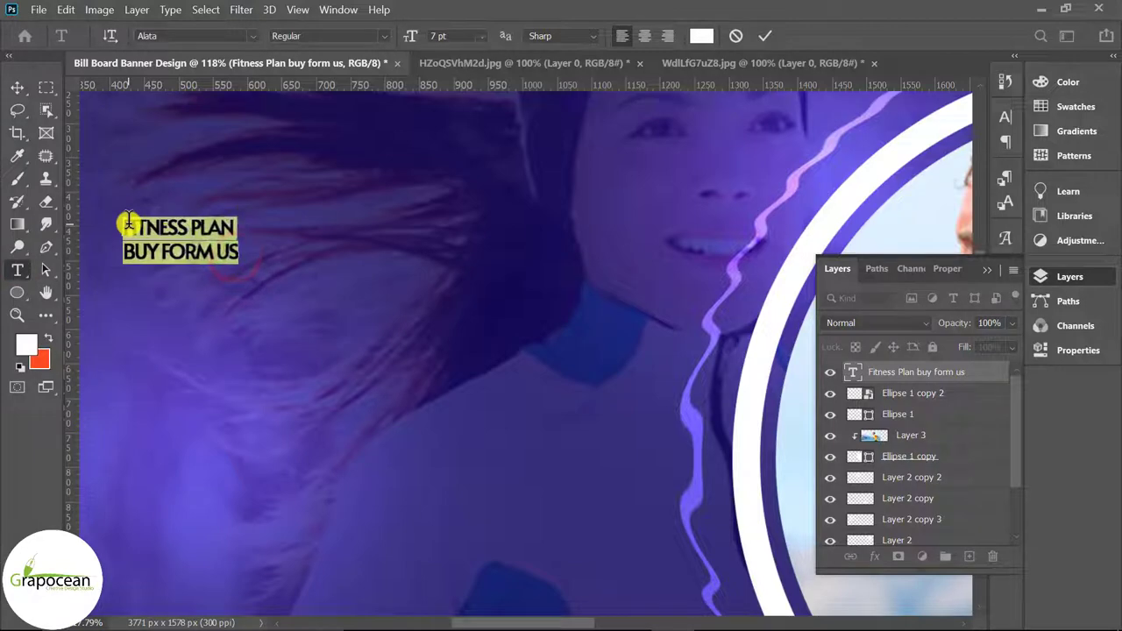
key("ctrl+shift+b")
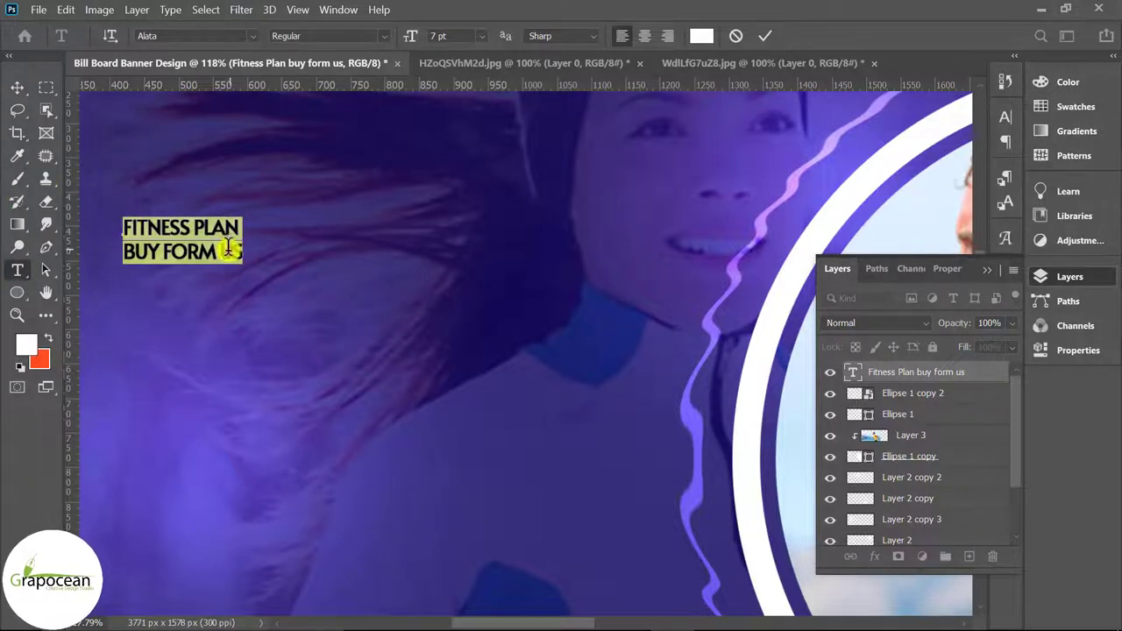
left_click(228, 249)
left_click_drag(247, 254, 125, 230)
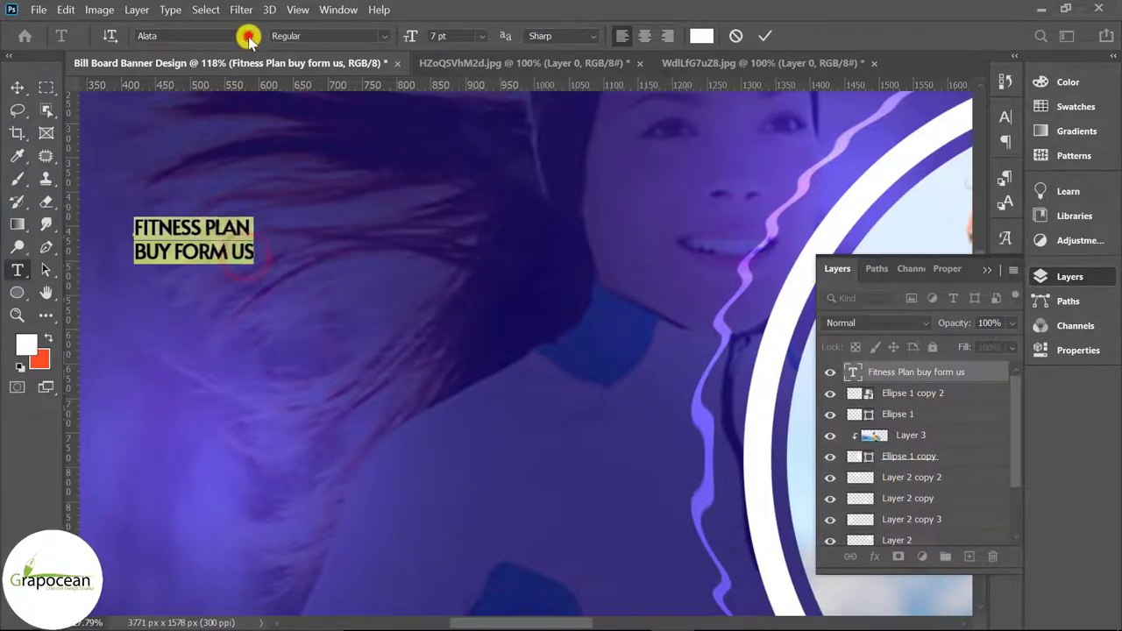
left_click(248, 37)
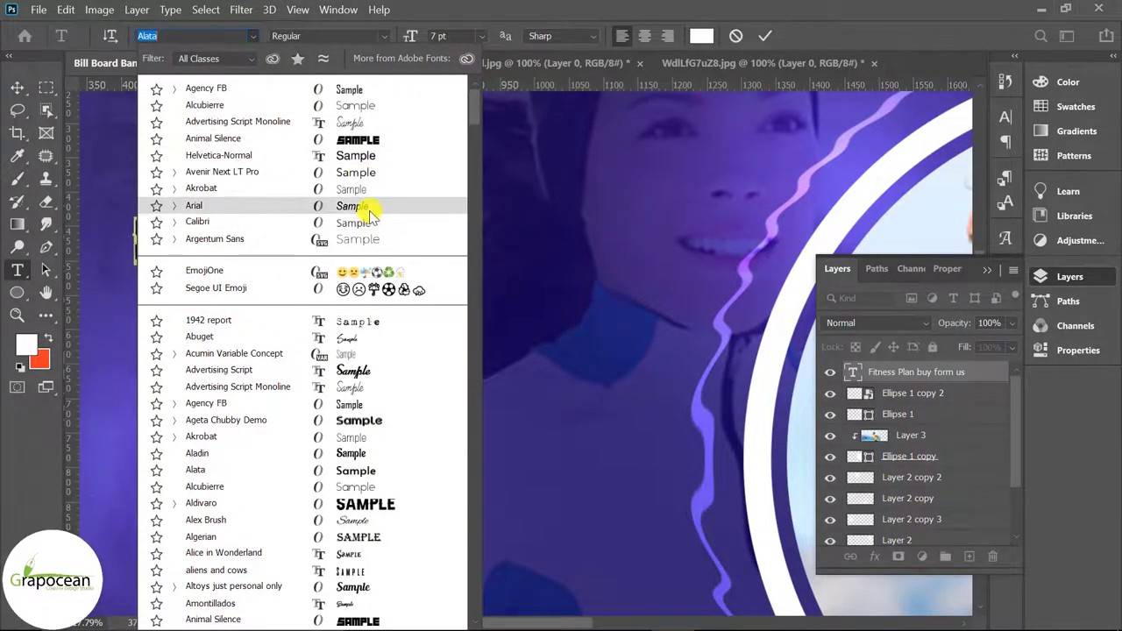
left_click(371, 156)
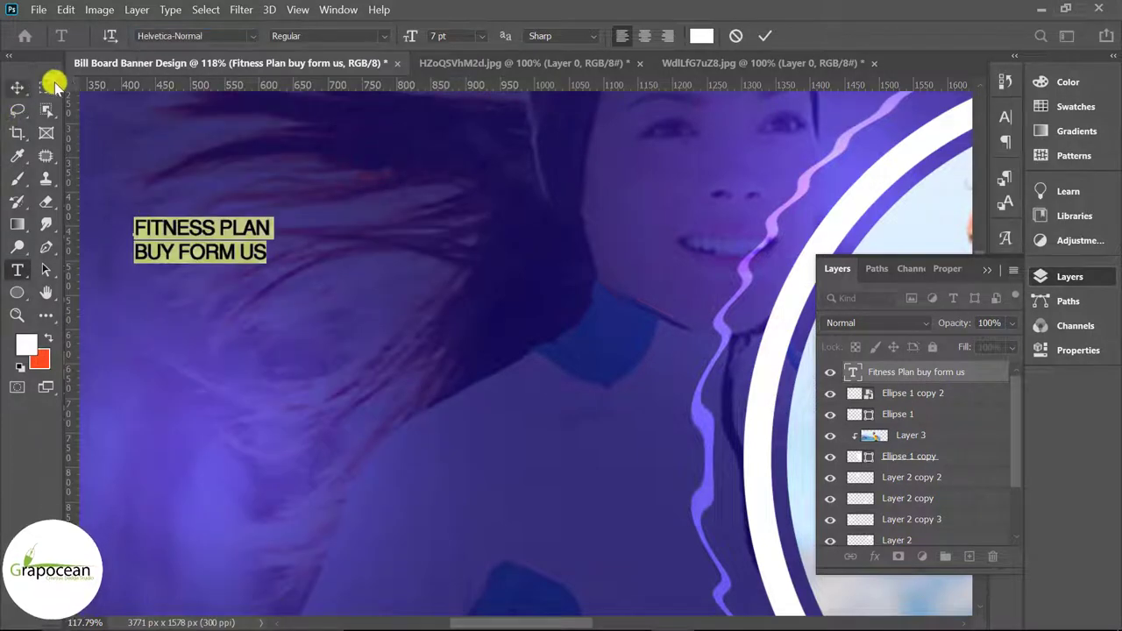
Search the font list and apply Bubblegum Sans Regular, then commit the text.
left_click(251, 35)
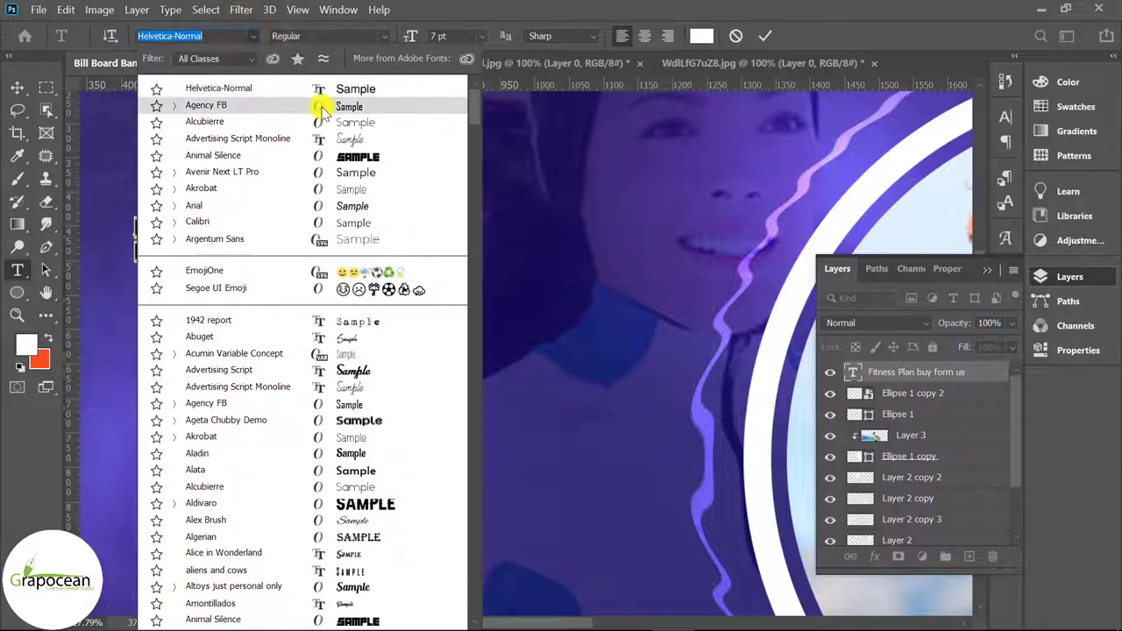
scroll(370, 298, "down", 1)
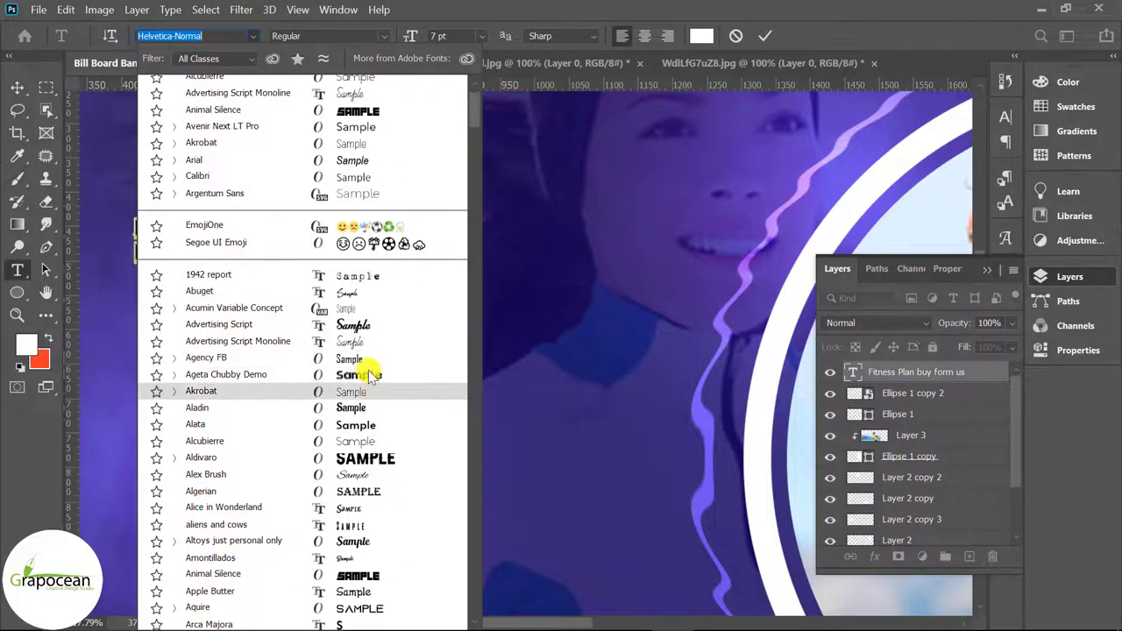
scroll(373, 381, "down", 1)
scroll(371, 369, "up", 2)
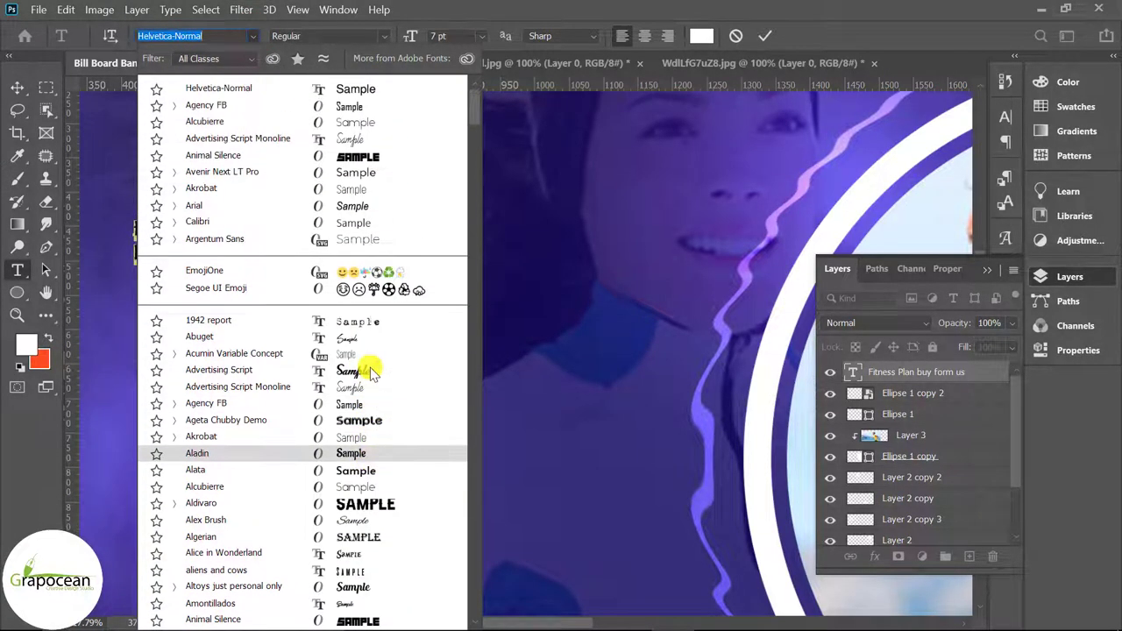
left_click(223, 35)
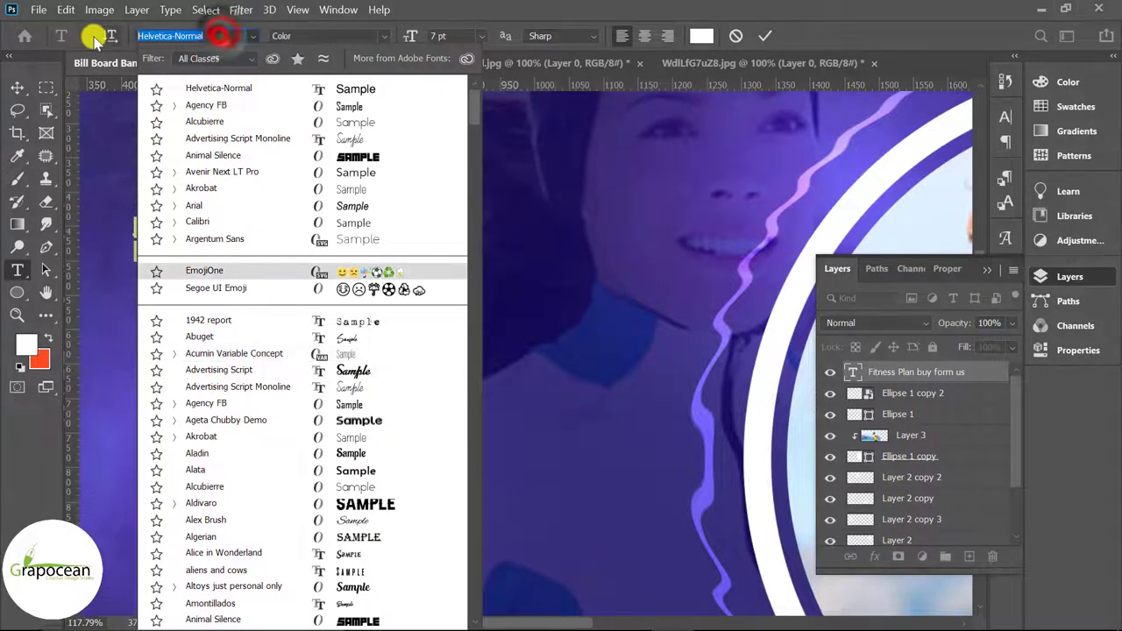
type("sa")
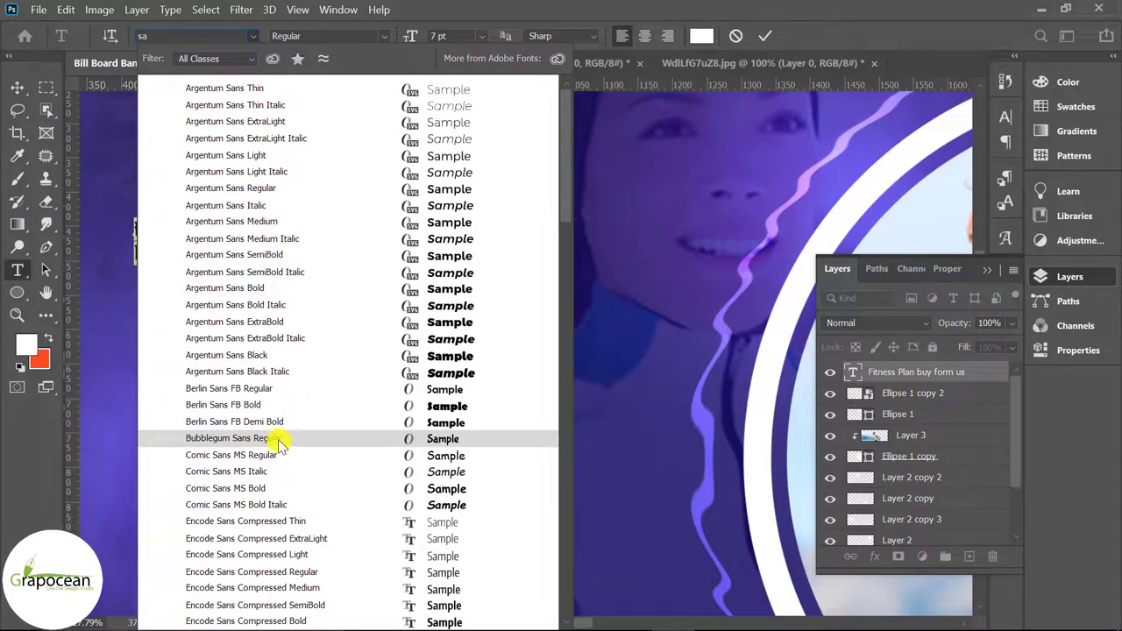
left_click(277, 440)
left_click(201, 255)
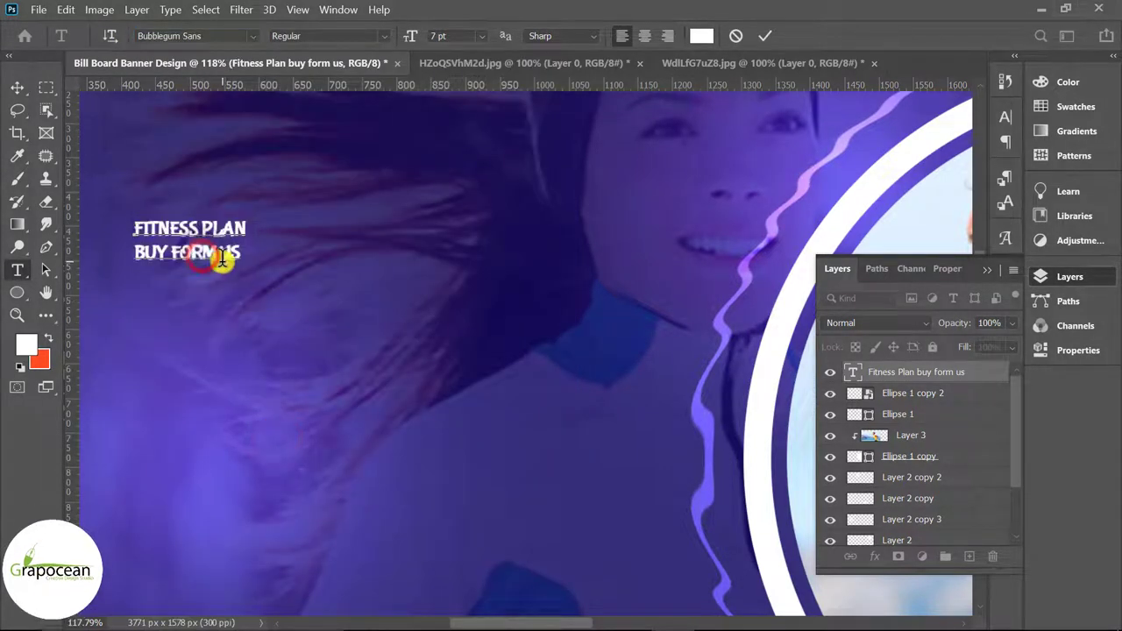
left_click_drag(241, 254, 121, 224)
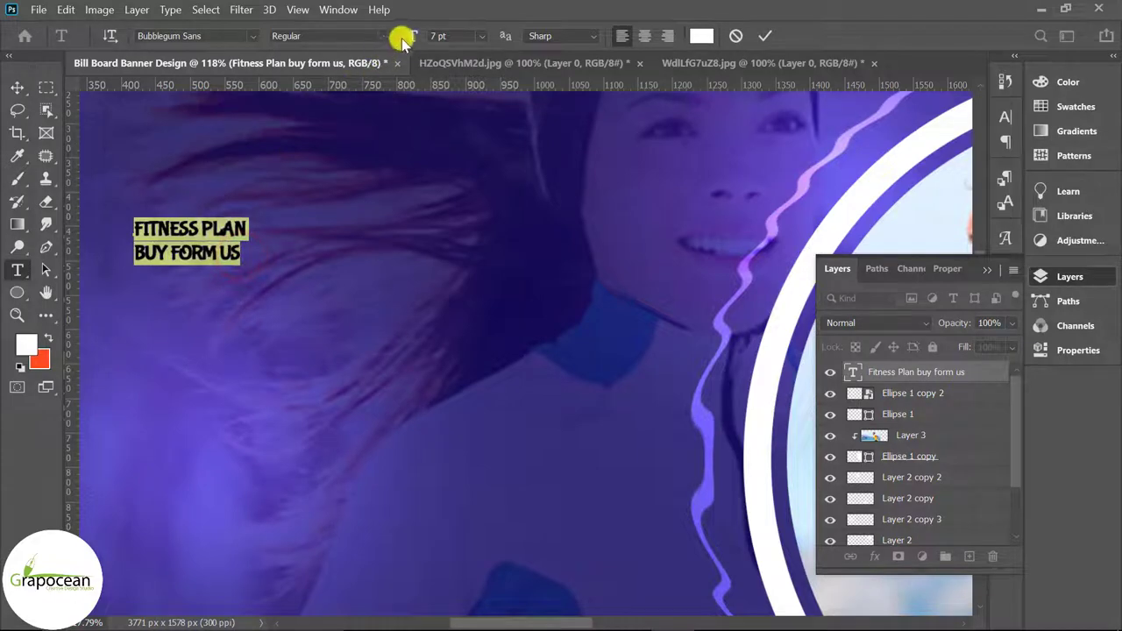
left_click(436, 36)
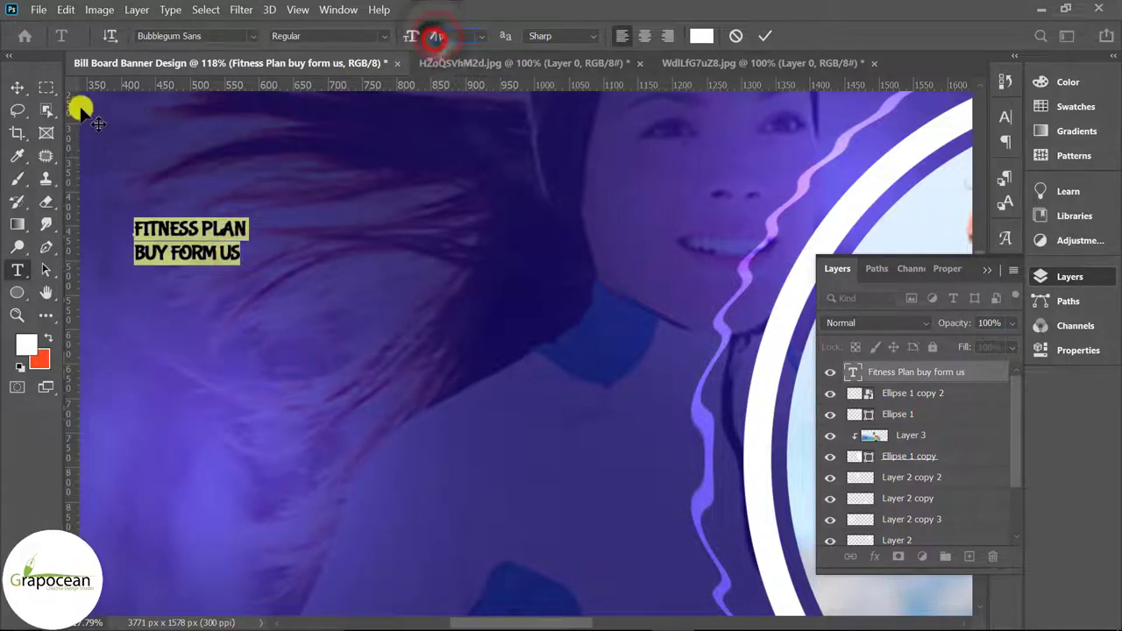
left_click(18, 87)
left_click(975, 373)
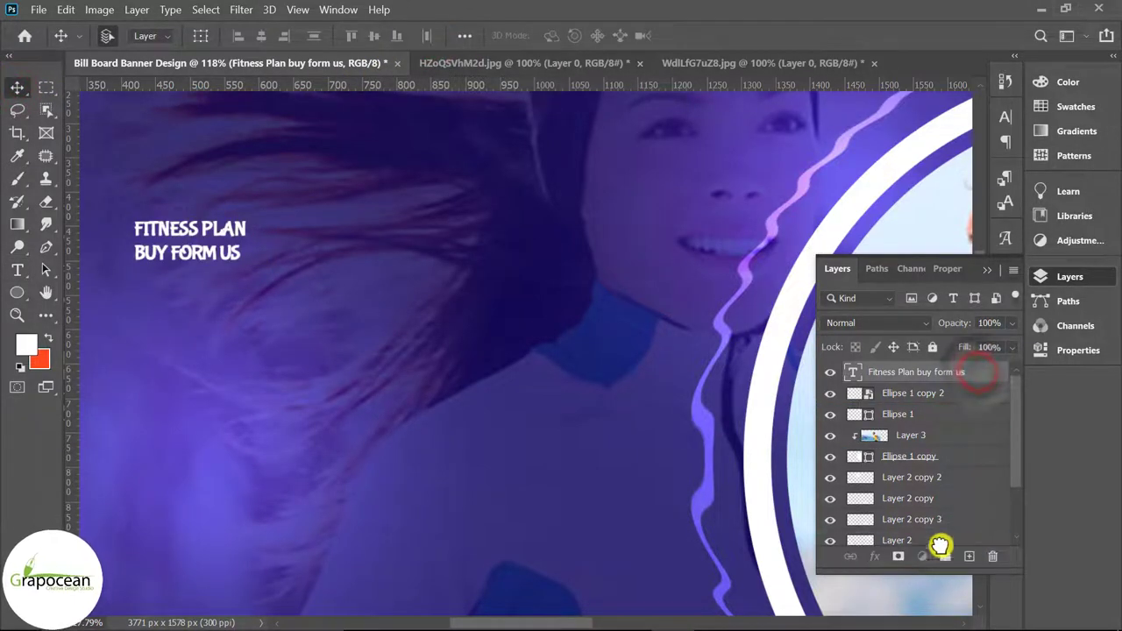
Duplicate the text layer below the original and set the top block to 11.33 pt.
left_click_drag(939, 545, 944, 554)
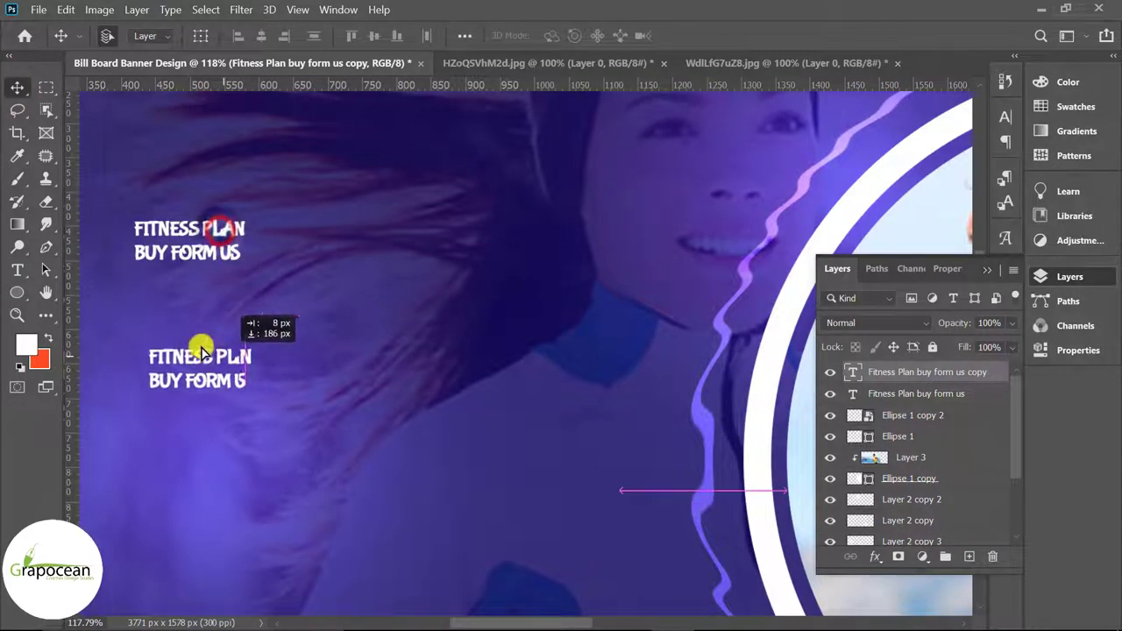
left_click_drag(219, 230, 218, 302)
left_click(16, 270)
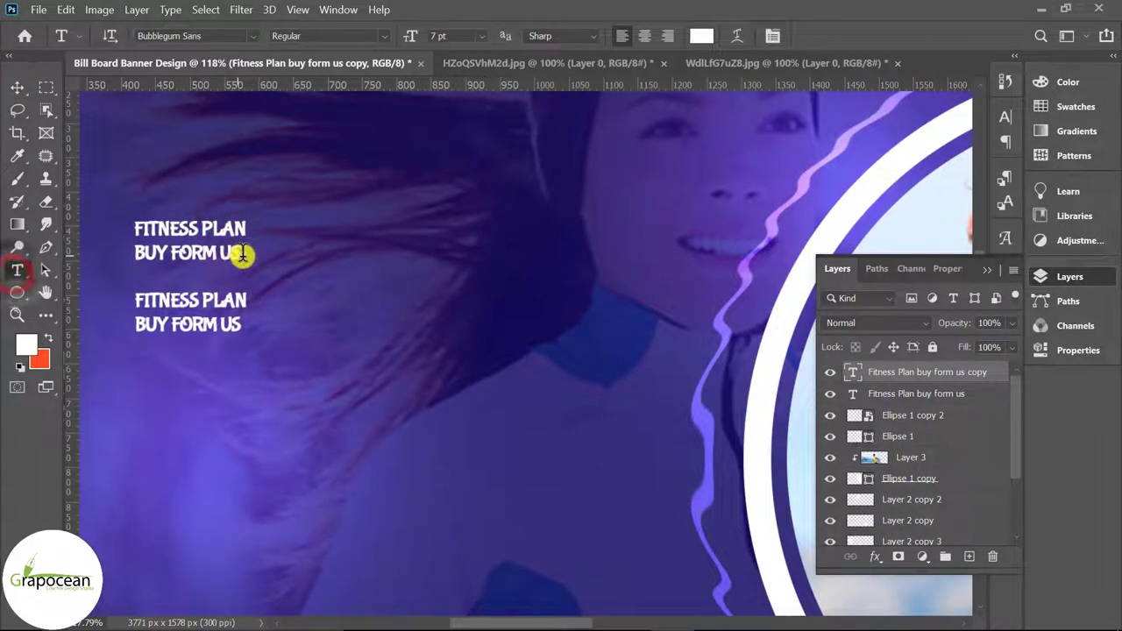
mouse_move(242, 255)
left_mouse_down()
mouse_move(219, 253)
mouse_move(275, 44)
left_mouse_up()
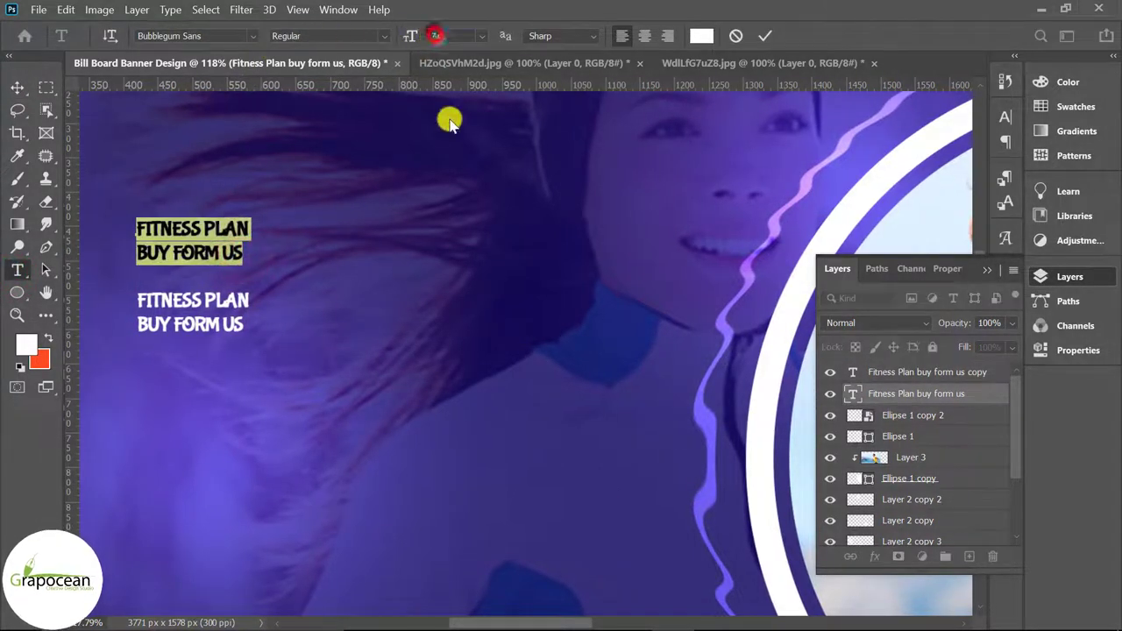
type("*1.611.33")
key("Return")
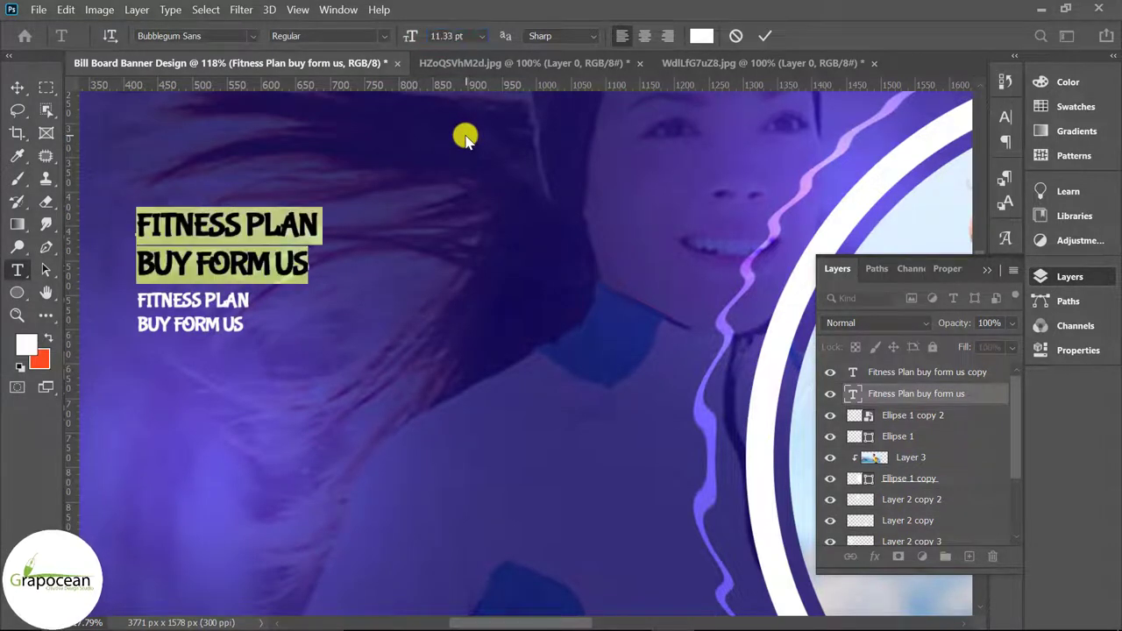
scroll(445, 368, "down", 3)
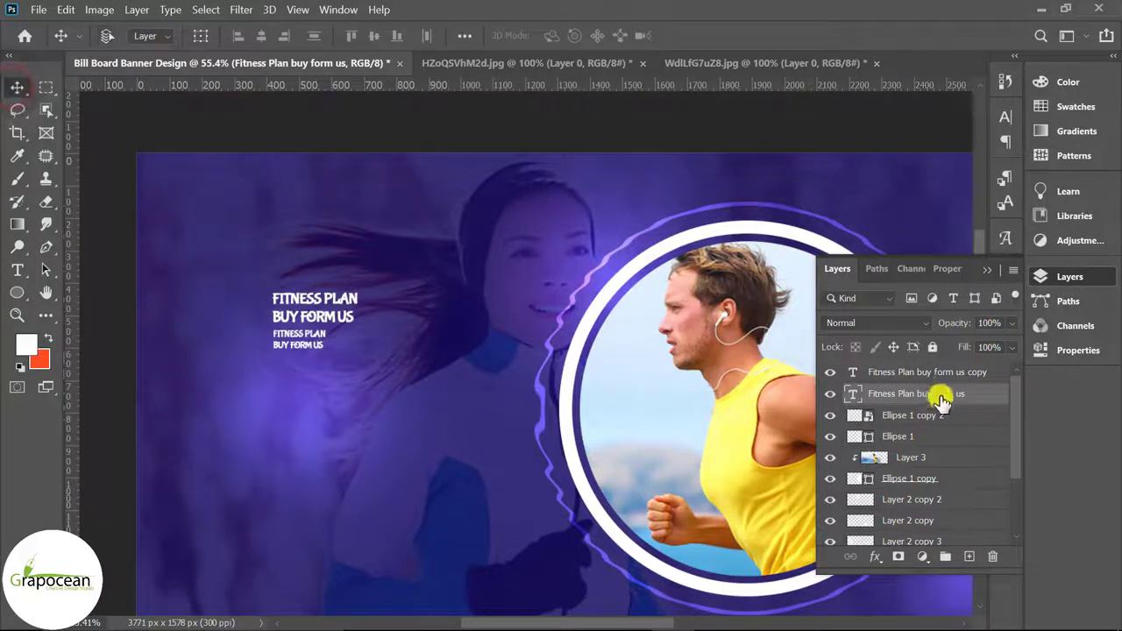
Scale both Fitness Plan text layers together to about 272% and nudge them into place.
left_click(927, 371, "shift")
key("ctrl+t")
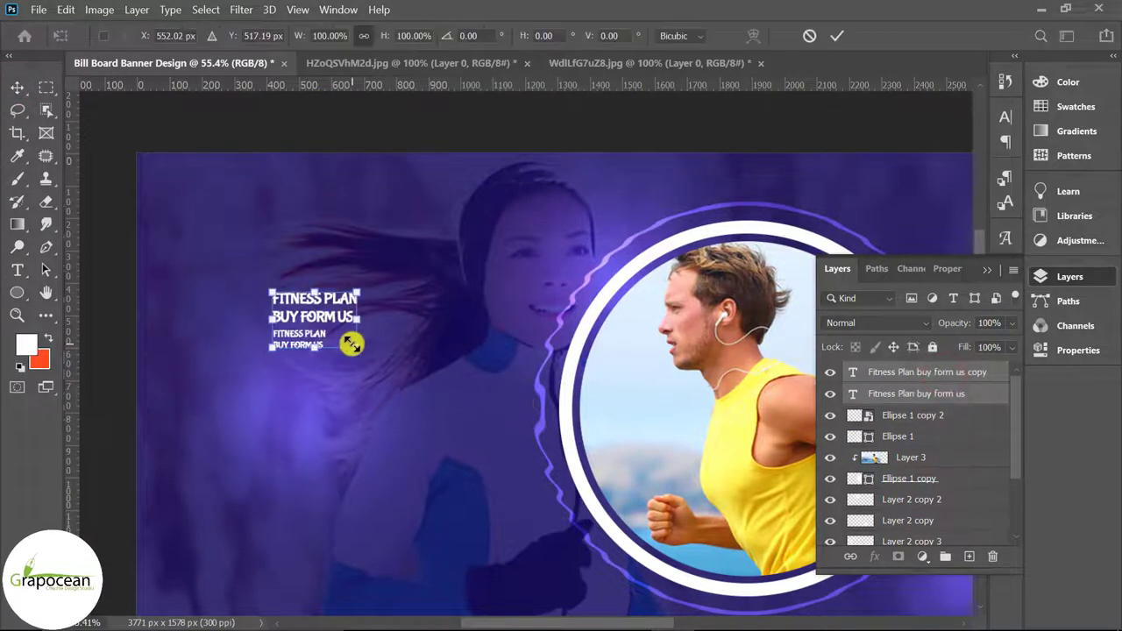
left_click_drag(351, 344, 412, 421)
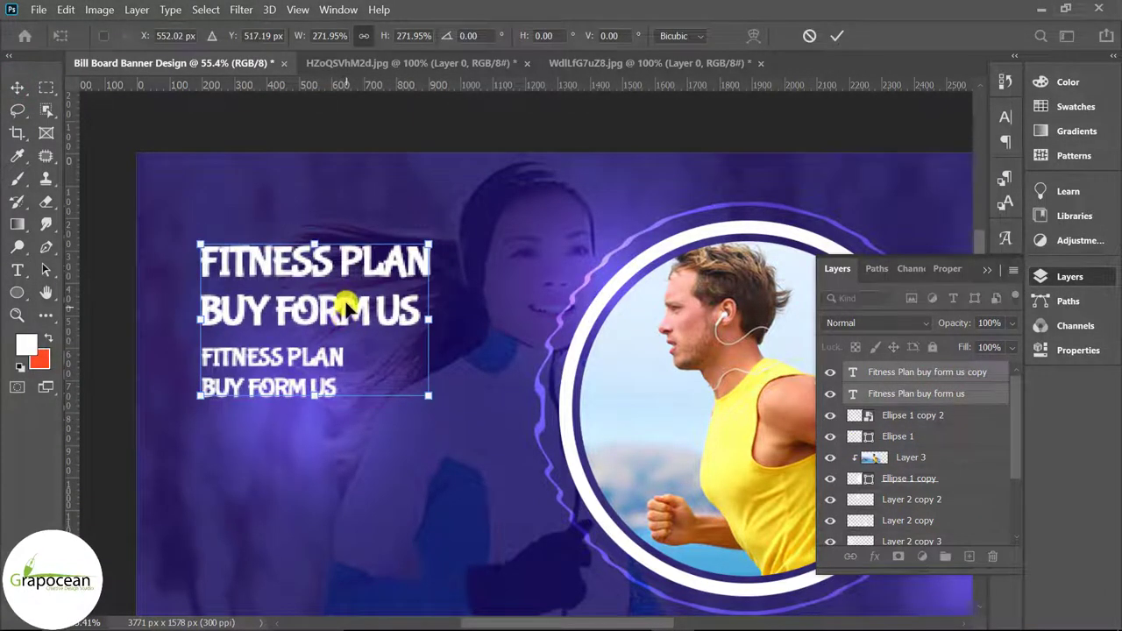
left_click_drag(348, 305, 358, 299)
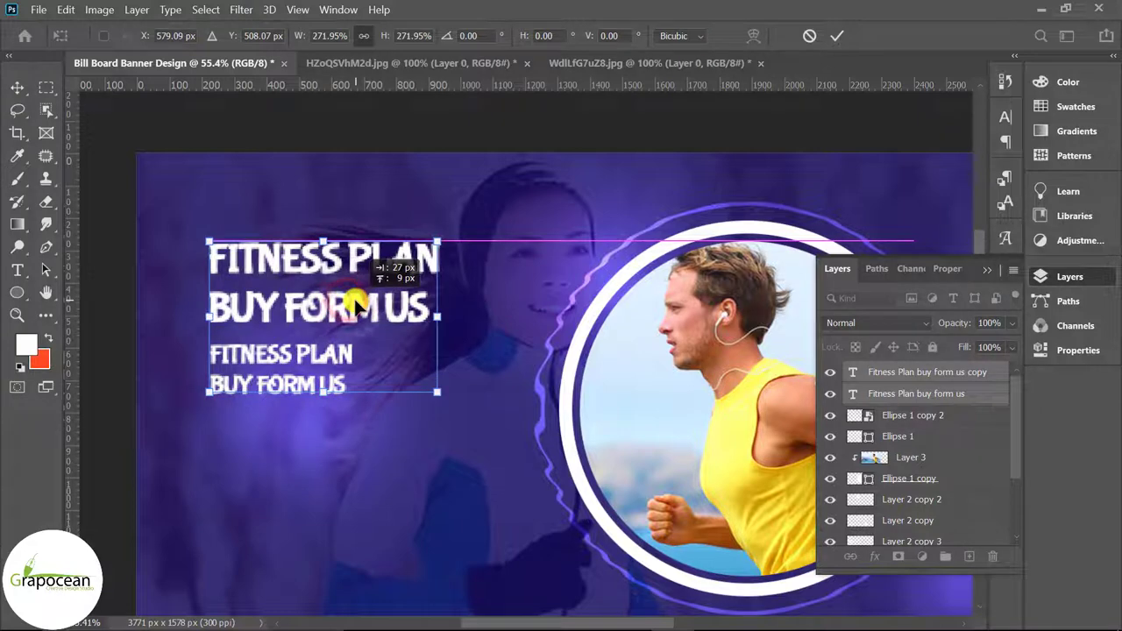
left_click(840, 35)
scroll(390, 405, "down", 5, "alt")
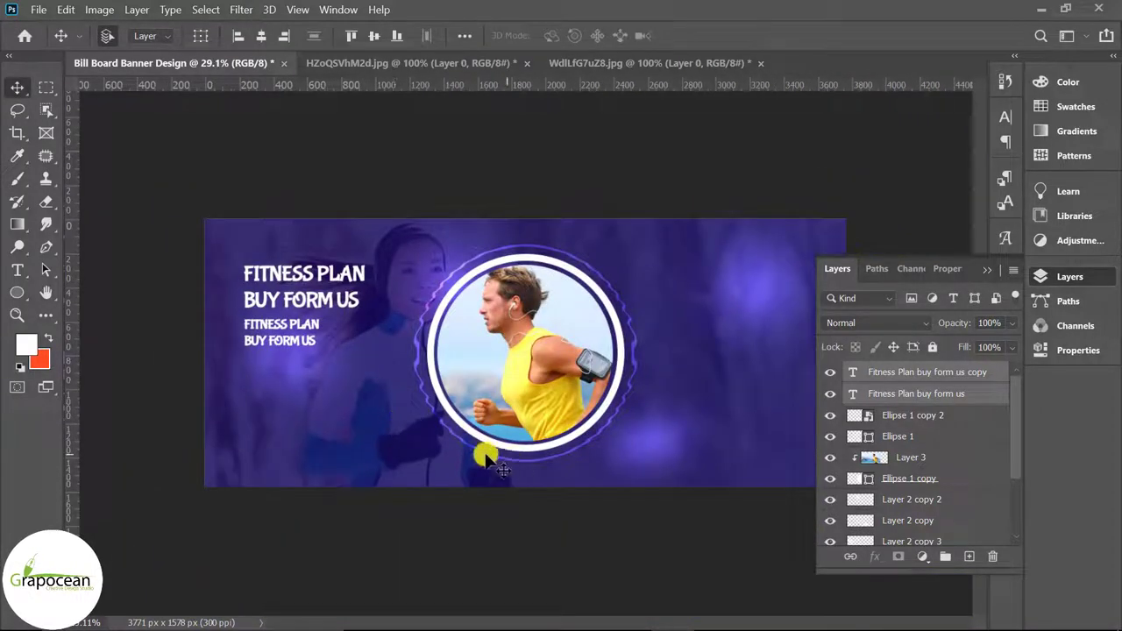
left_click(18, 270)
scroll(368, 337, "up", 3, "alt")
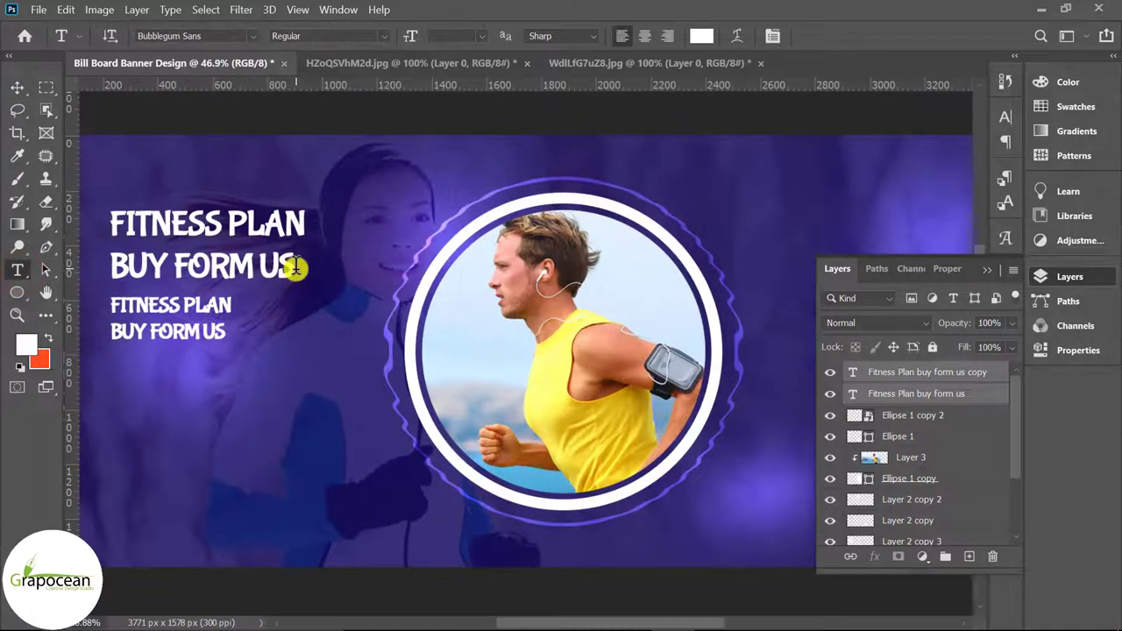
Colour the upper BUY FORM US line #ffff82, eyedropped from the runner's yellow shirt.
triple_click(295, 267)
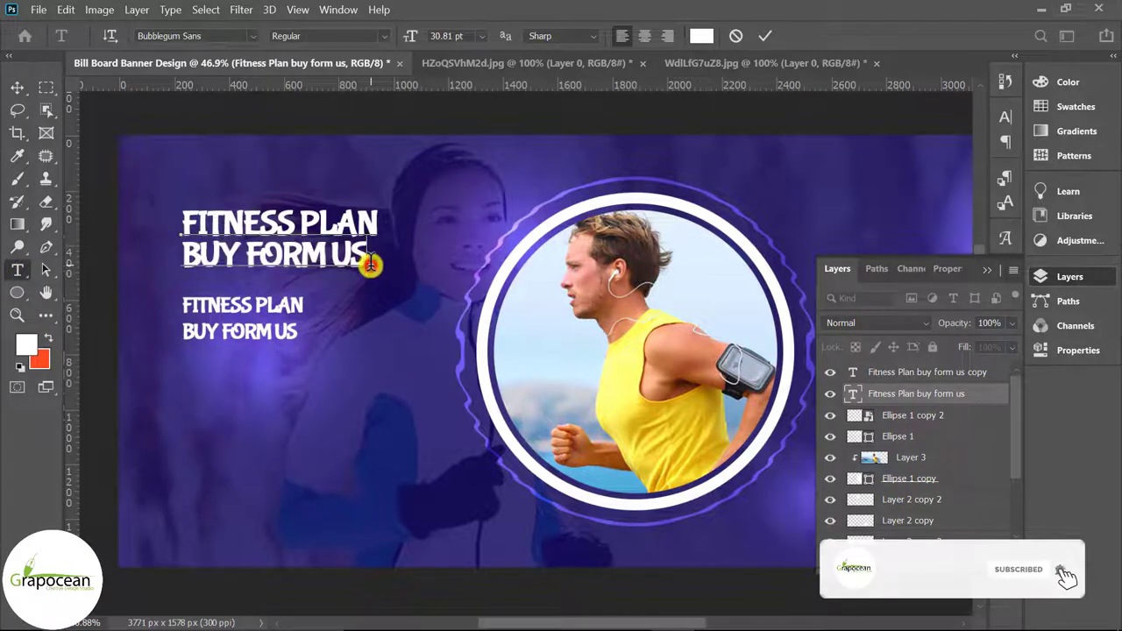
left_click_drag(371, 261, 158, 253)
left_click(701, 36)
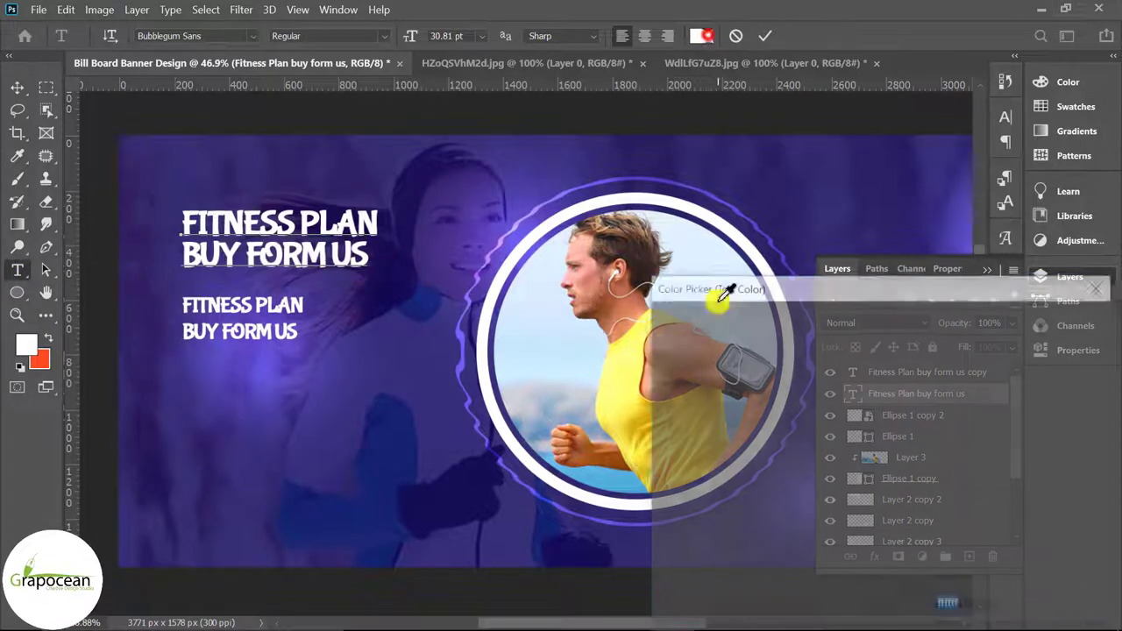
left_click(626, 376)
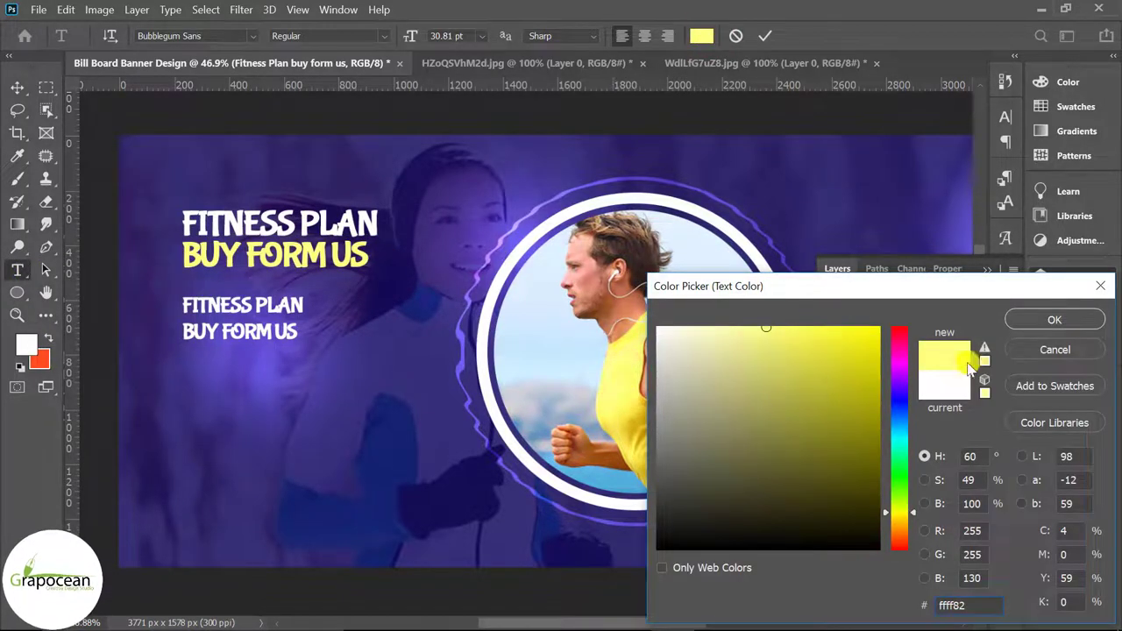
left_click(1040, 321)
left_click(18, 85)
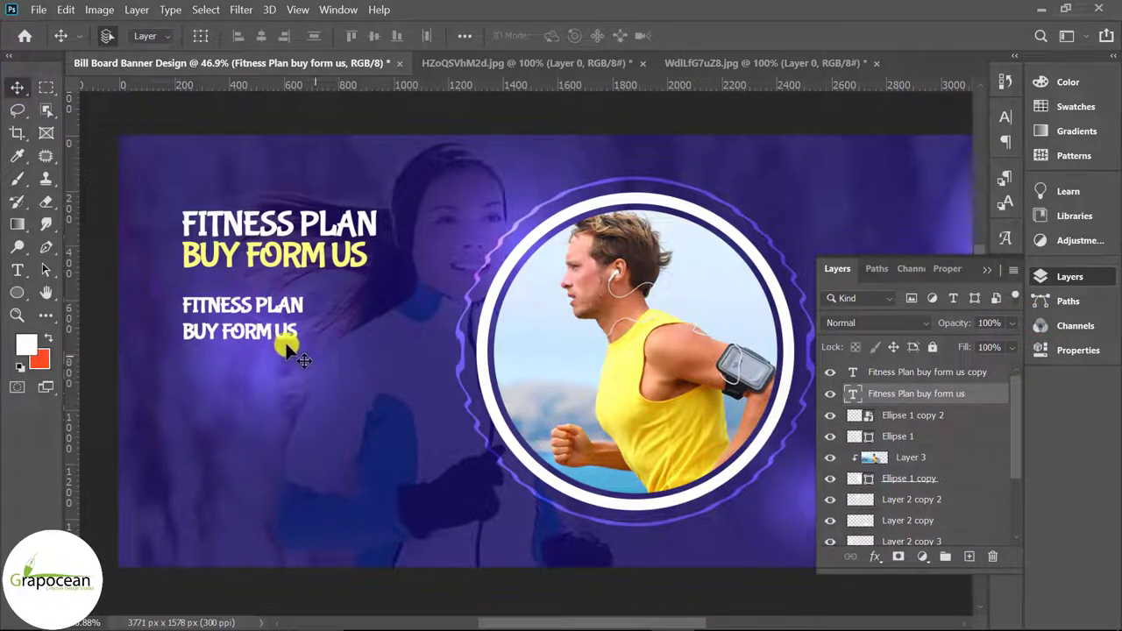
Replace the lower text block with the tagline 'WE GUIDE YOU THE BETTER WAY'.
left_click(18, 269)
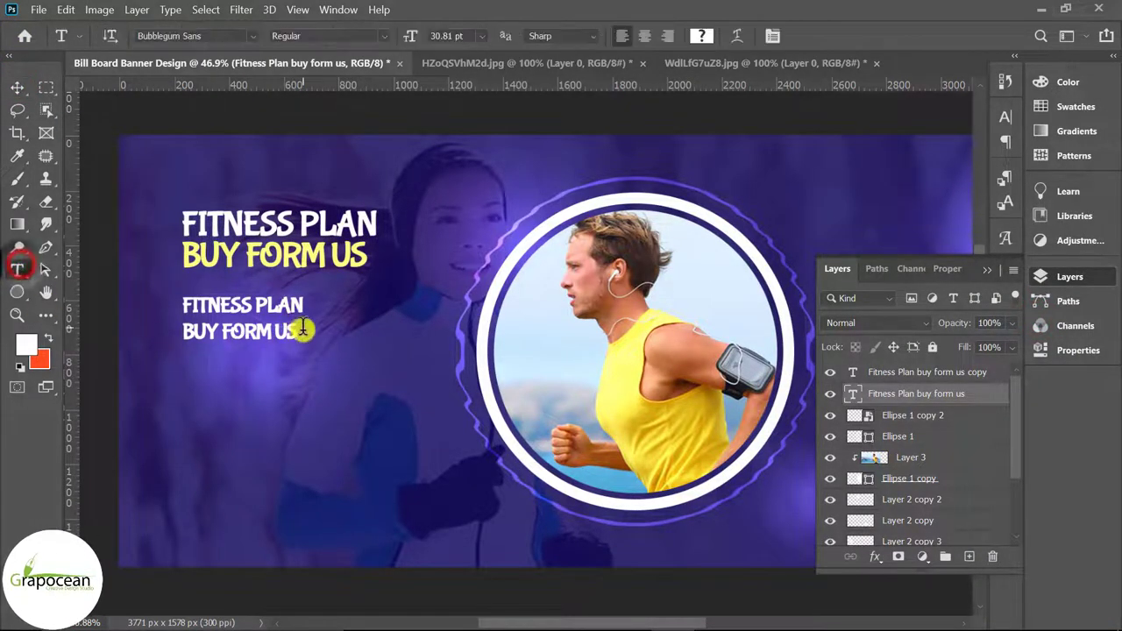
left_click_drag(298, 332, 168, 308)
key("BackSpace")
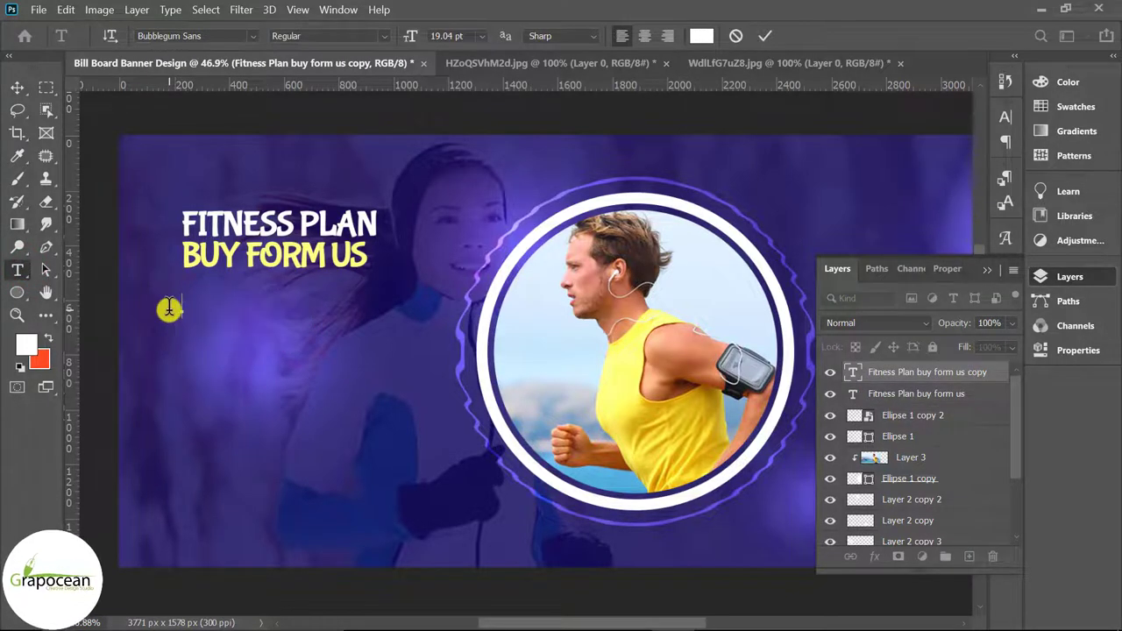
type("WE GUIDE YO")
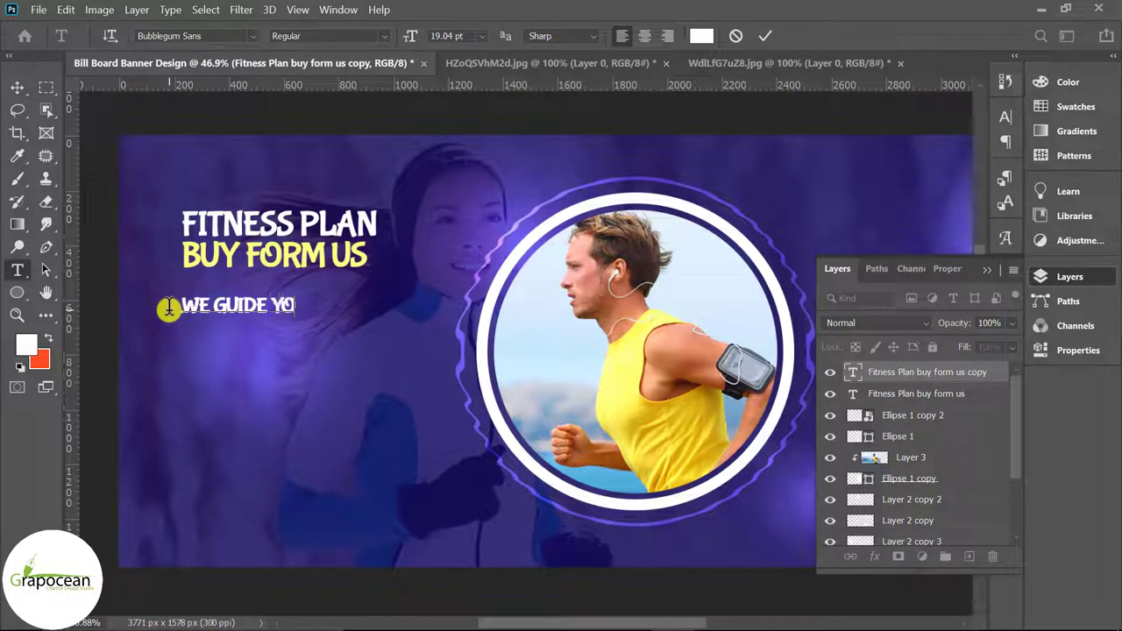
type("U T")
type("HE BET")
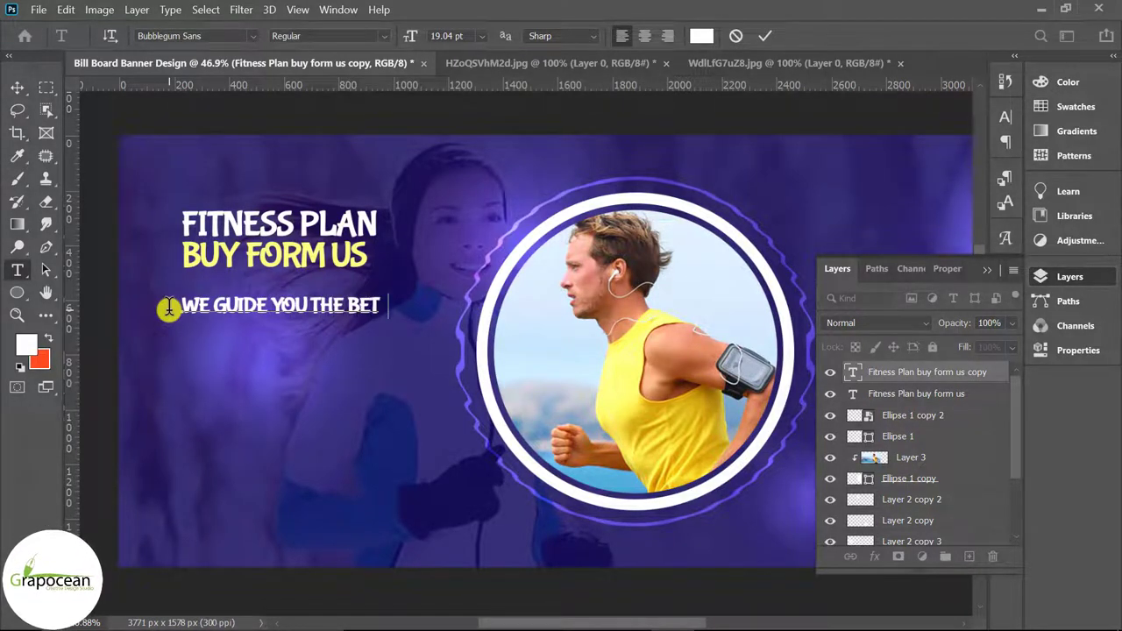
type("WAY")
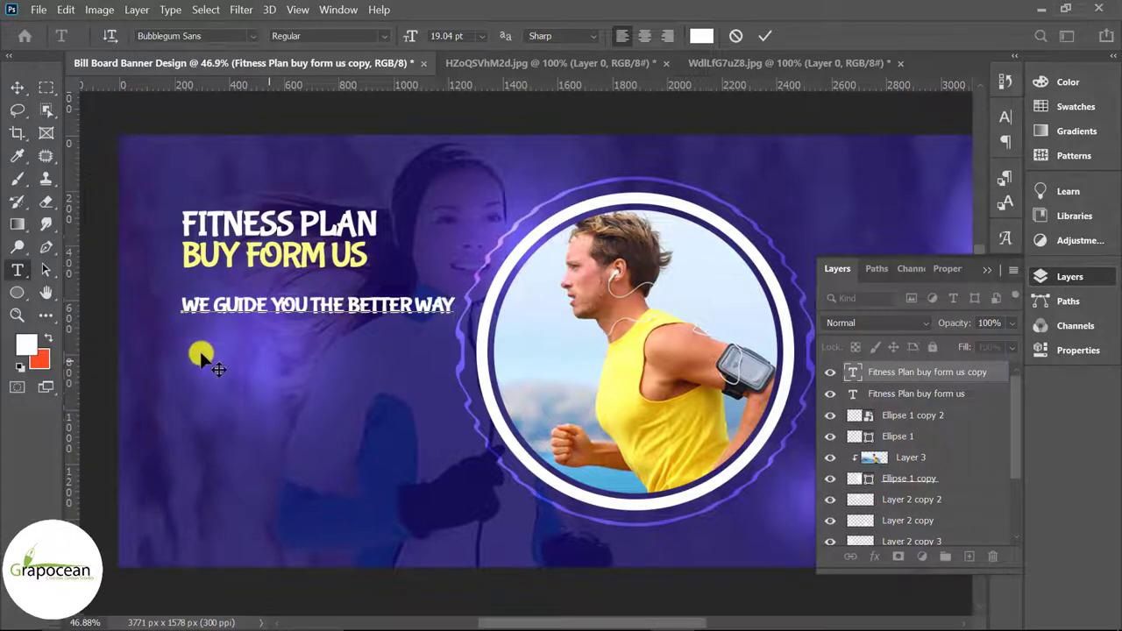
Set the tagline in Agency FB and move it up under the headline.
triple_click(187, 305)
left_click(252, 36)
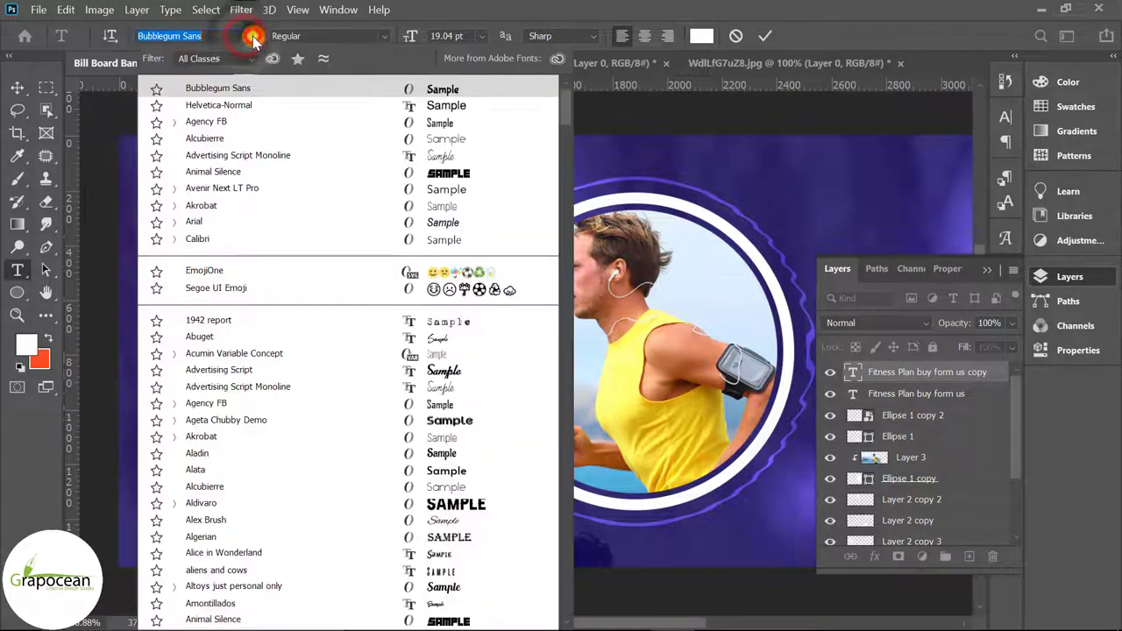
left_click(450, 107)
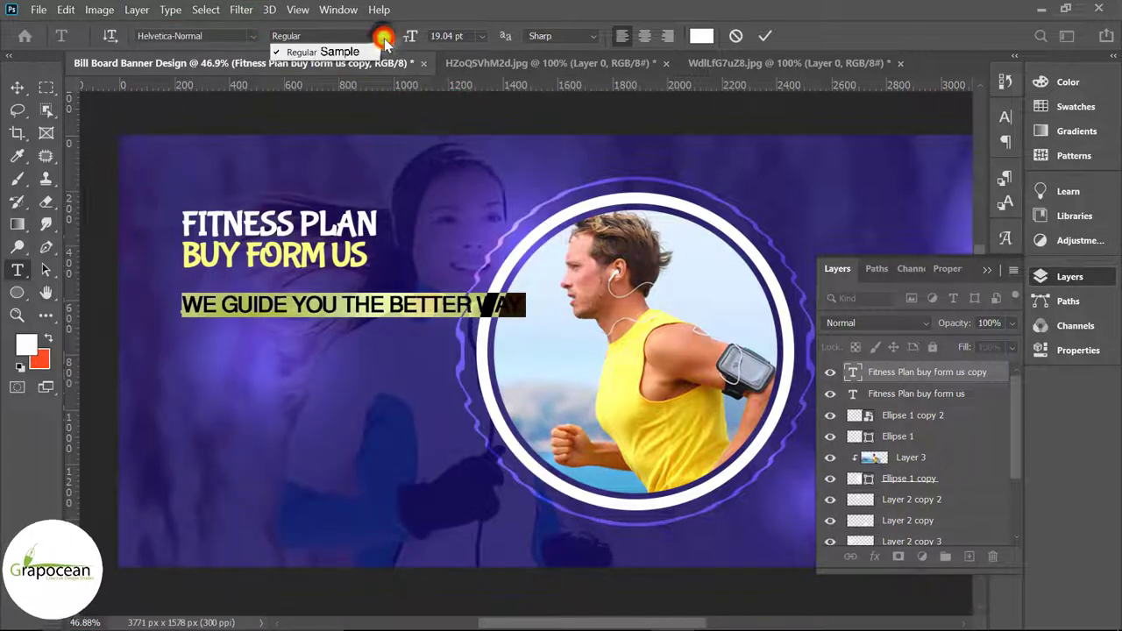
left_click(253, 36)
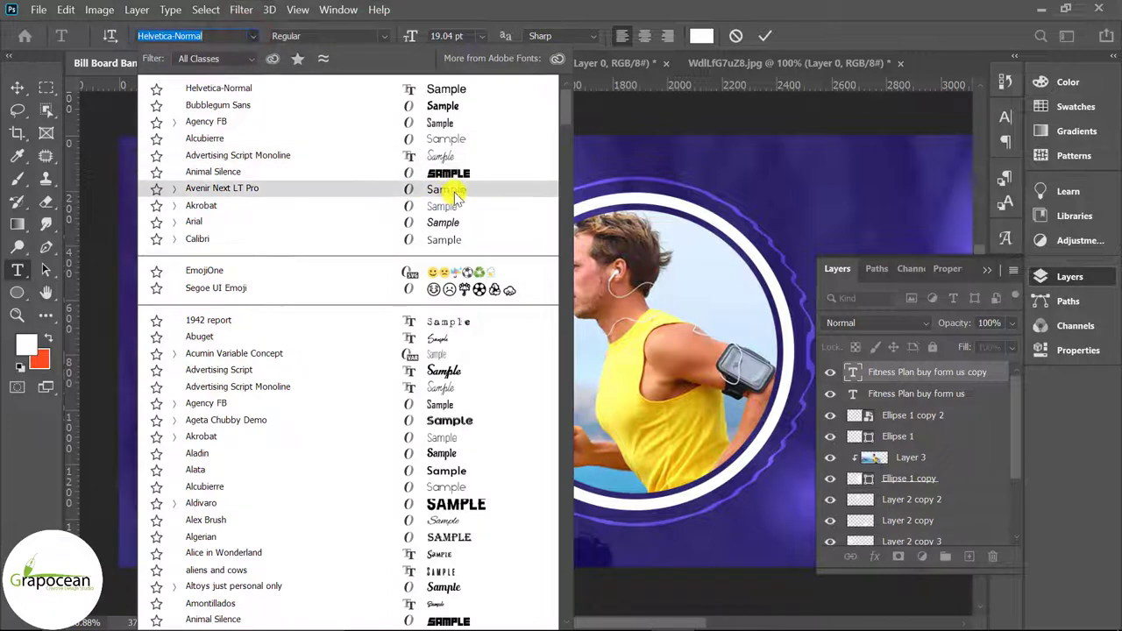
left_click(438, 121)
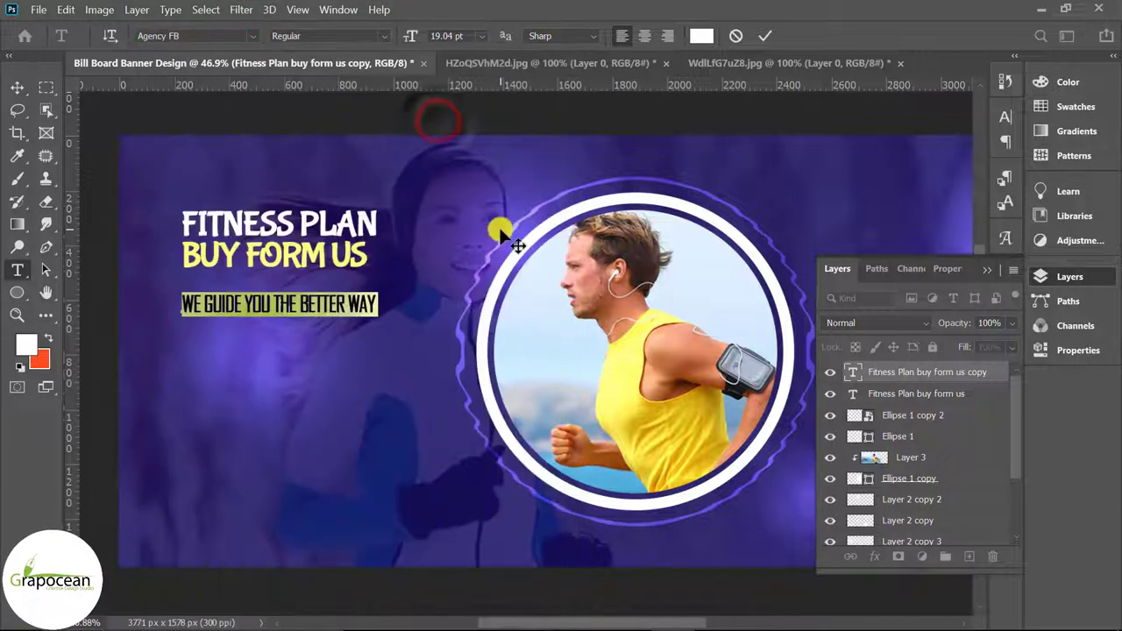
left_click(251, 313)
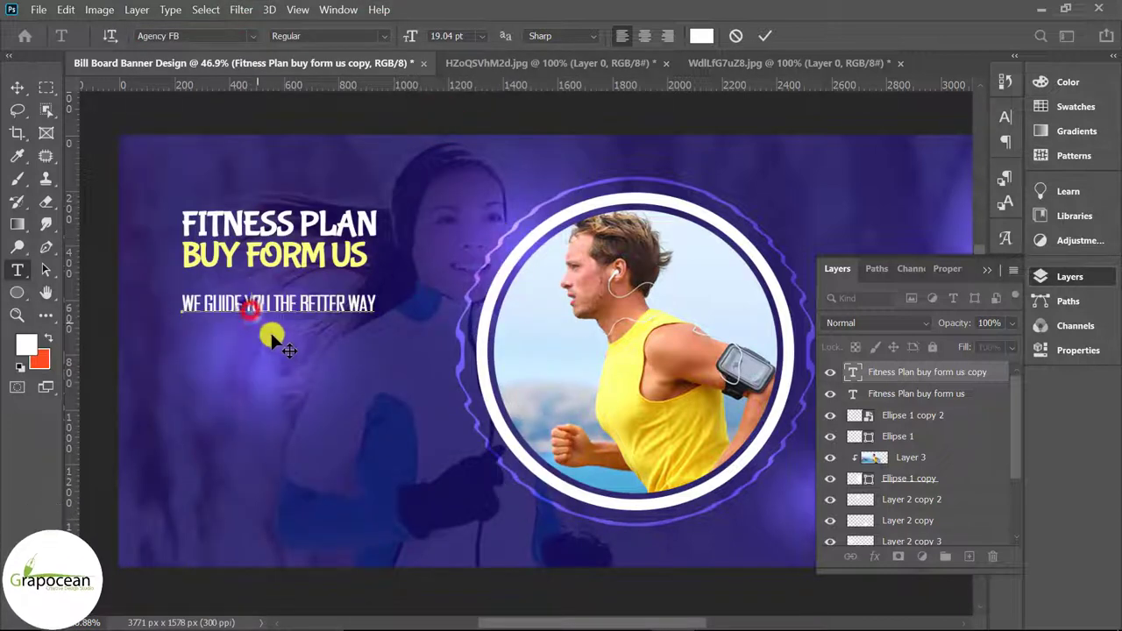
left_click(25, 99)
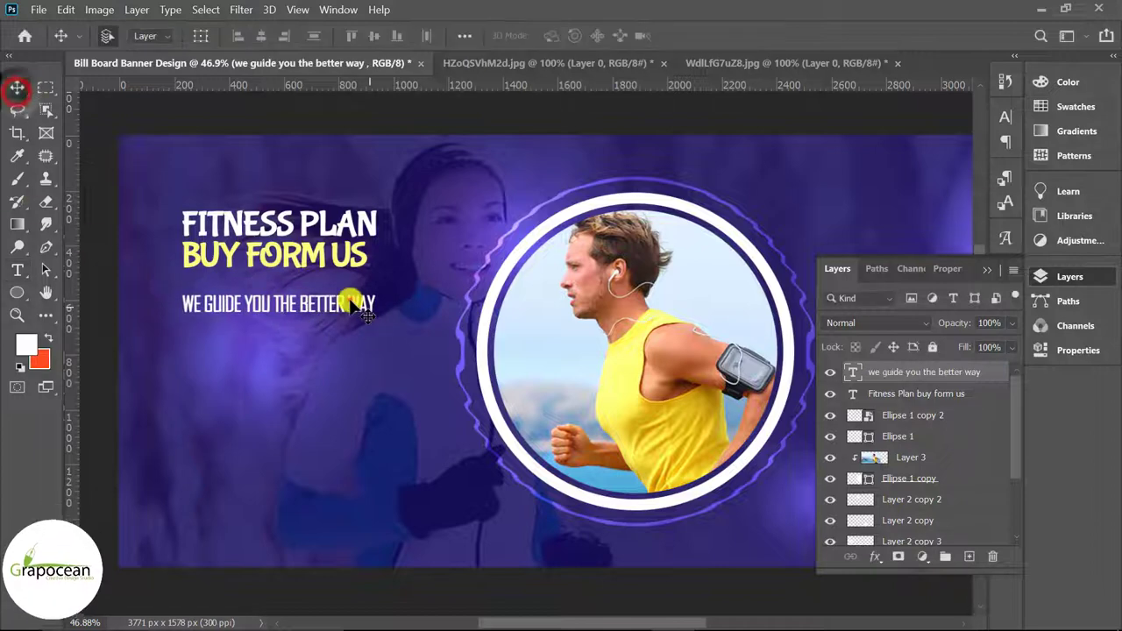
left_click_drag(351, 305, 354, 296)
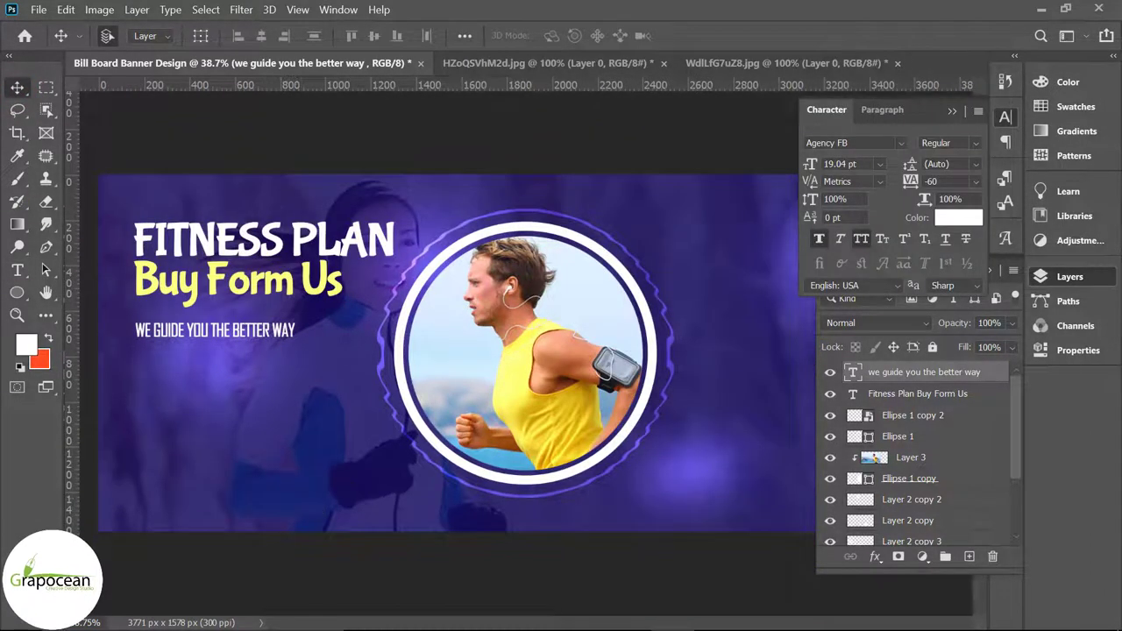
right_click(16, 292)
Draw white circle Ellipse 2 and scale it ~208% (601.04 px) over the photo ring's lower left.
left_click(70, 328)
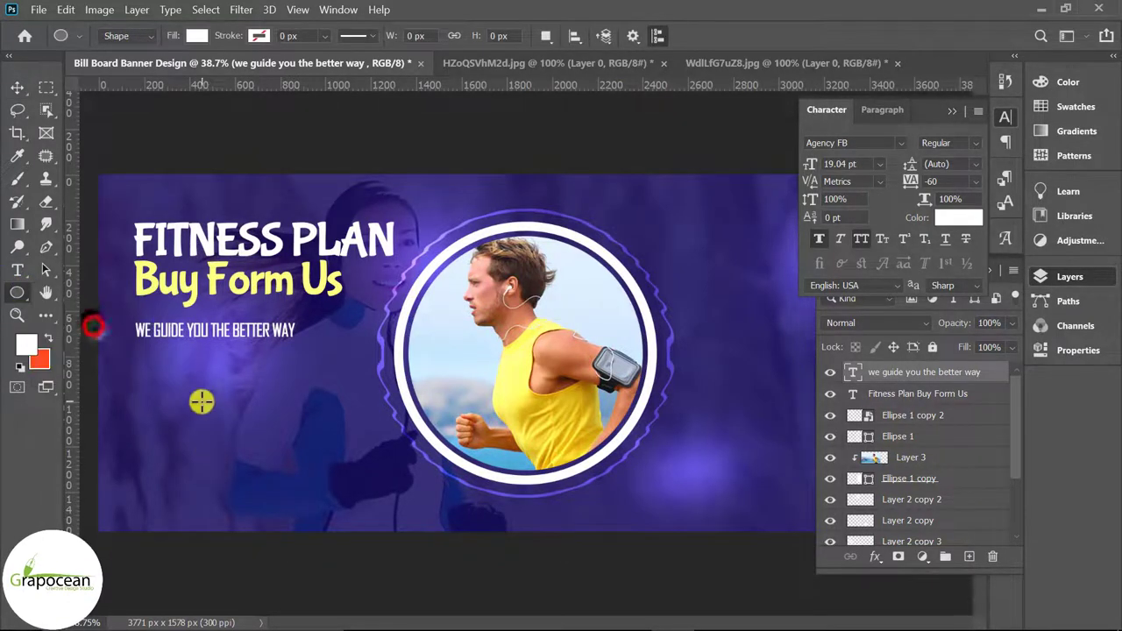
mouse_move(195, 396)
left_mouse_down()
mouse_move(269, 462)
mouse_move(181, 405)
mouse_move(201, 451)
left_mouse_up()
left_click(27, 85)
key("ctrl+t")
left_click_drag(158, 400, 388, 426)
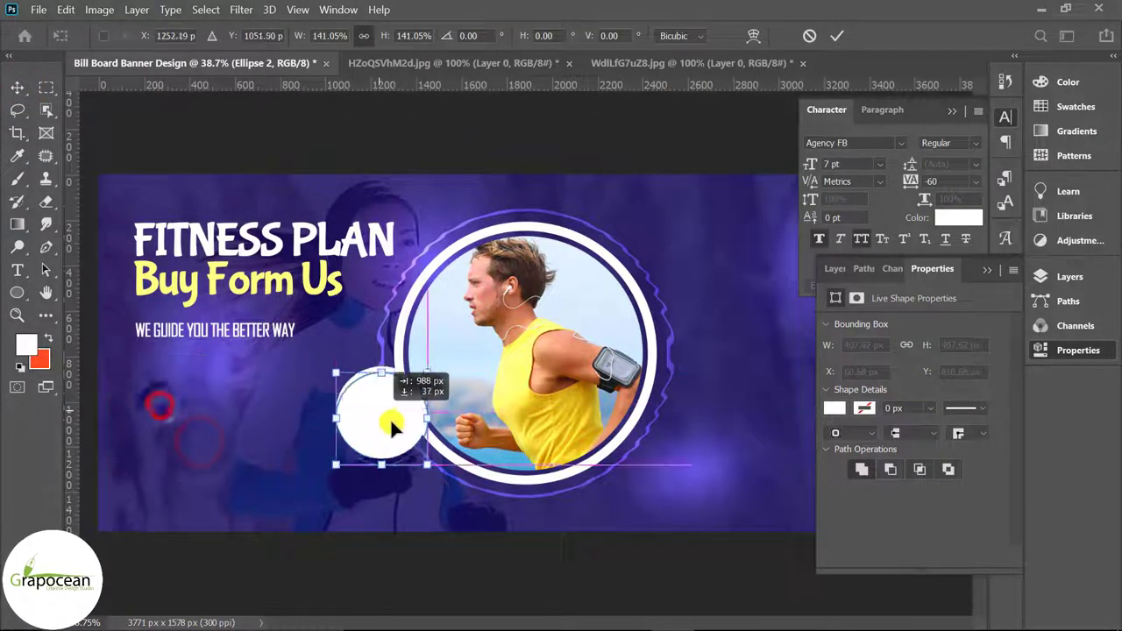
left_click_drag(429, 471, 450, 491)
left_click_drag(376, 443, 358, 447)
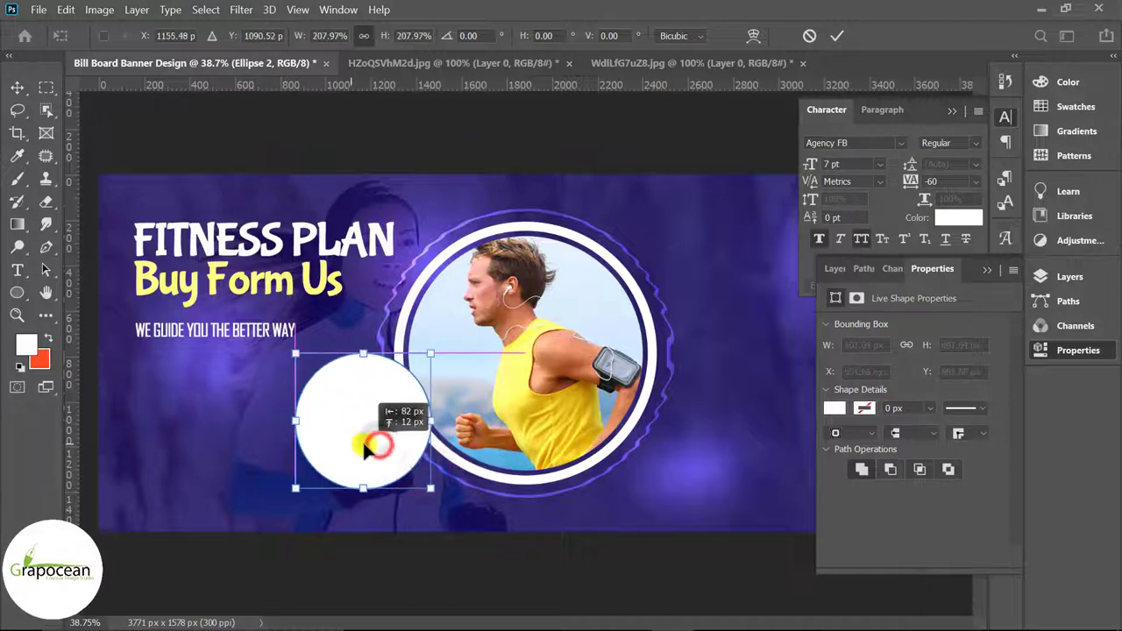
left_click(841, 36)
key("ctrl+minus")
key("ctrl+minus")
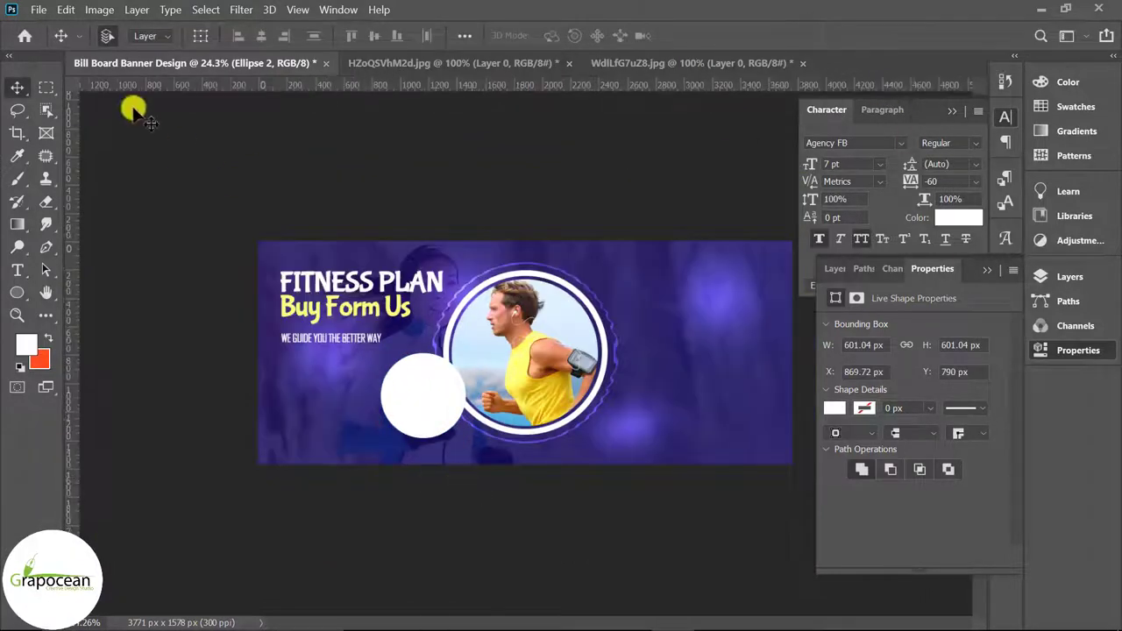
Open the running-figure icon PNG and drag it into the white circle as Layer 4.
left_click(38, 8)
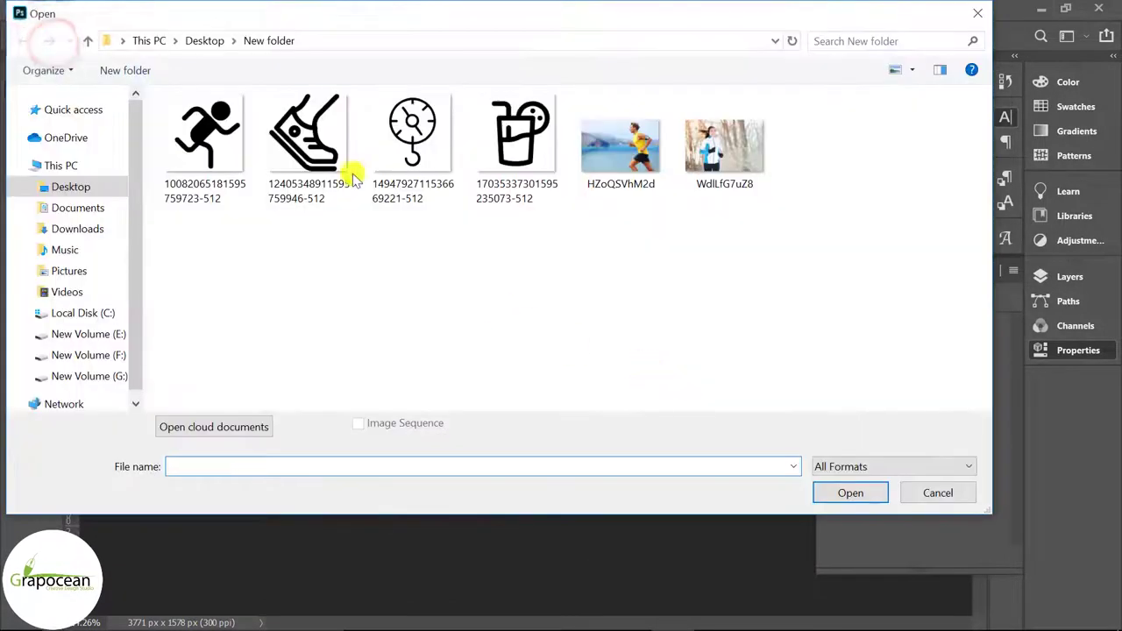
left_click(204, 136)
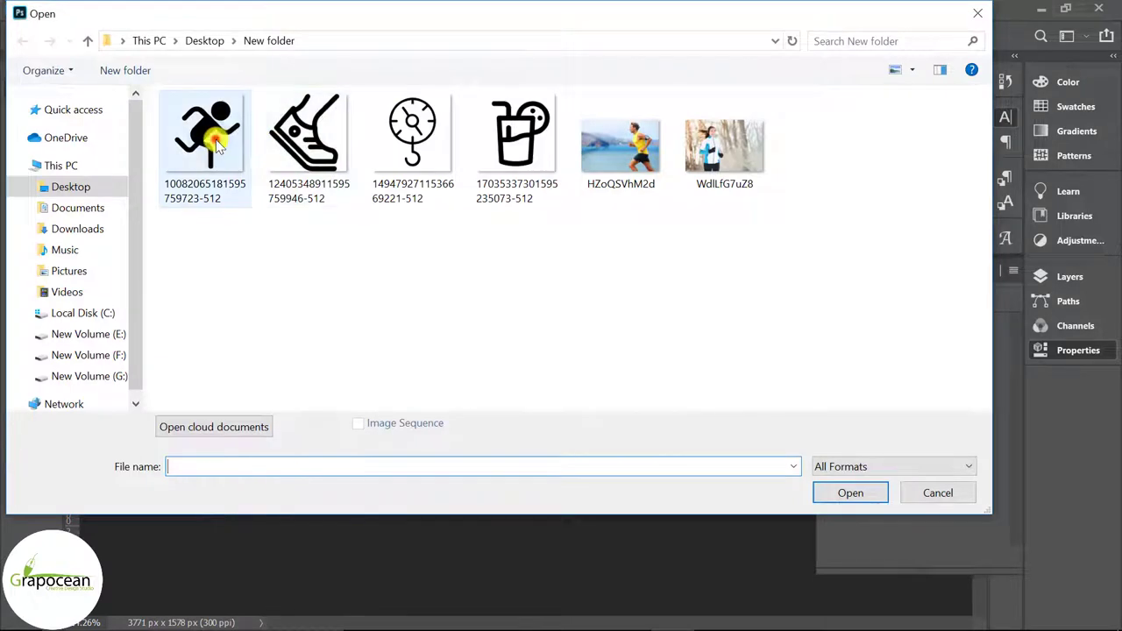
left_click(850, 492)
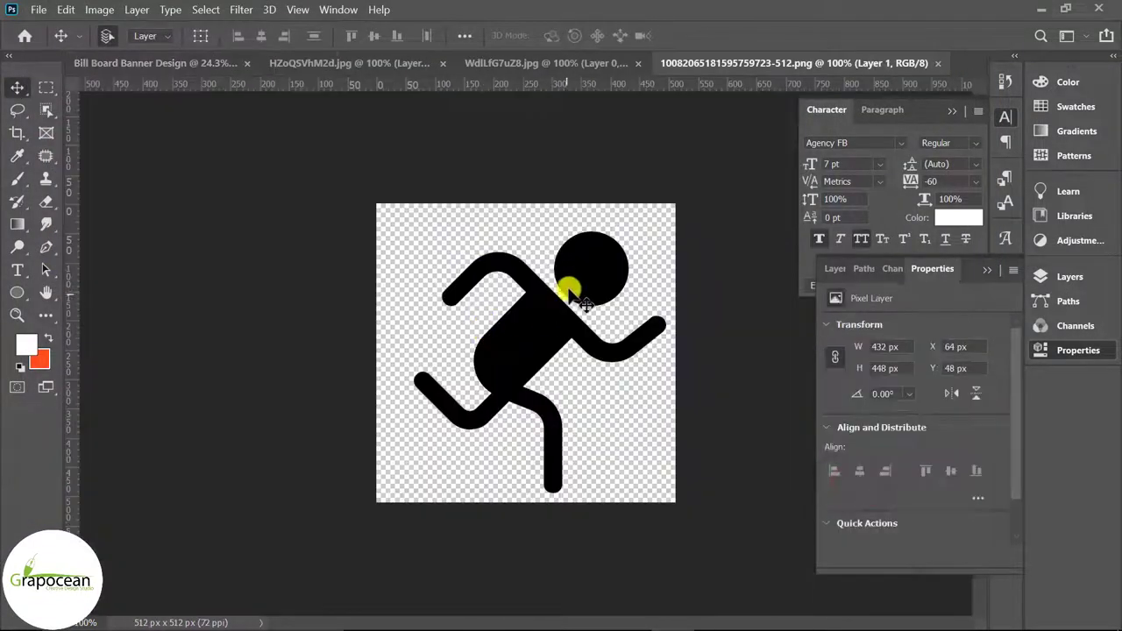
mouse_move(592, 269)
left_mouse_down()
mouse_move(250, 184)
mouse_move(434, 263)
left_mouse_up()
left_click_drag(420, 416, 427, 400)
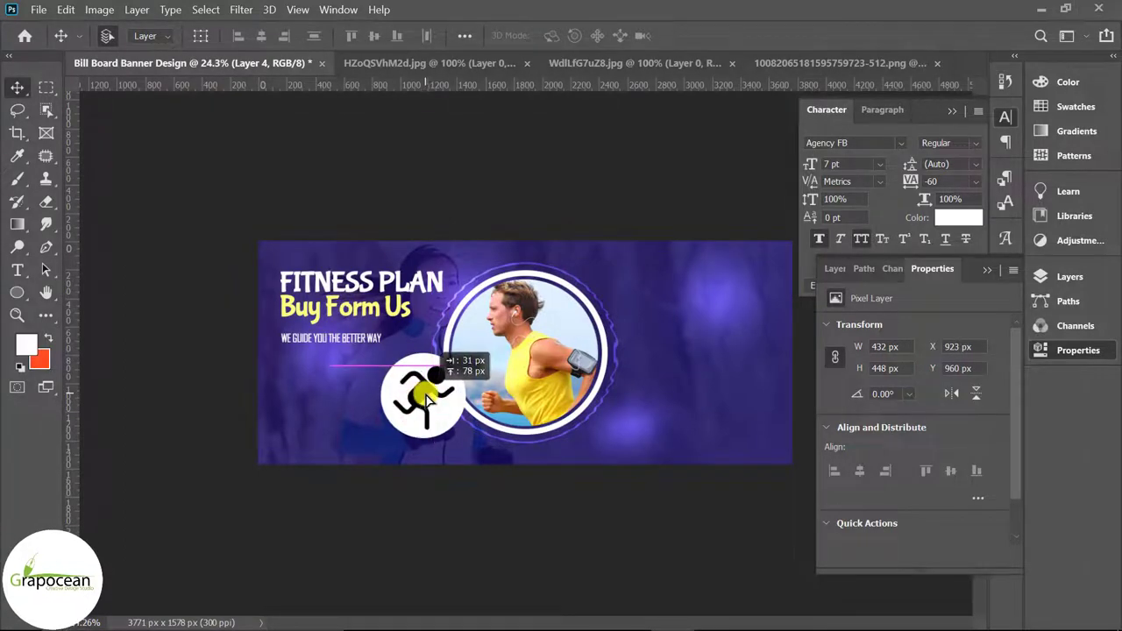
scroll(488, 428, "up", 2)
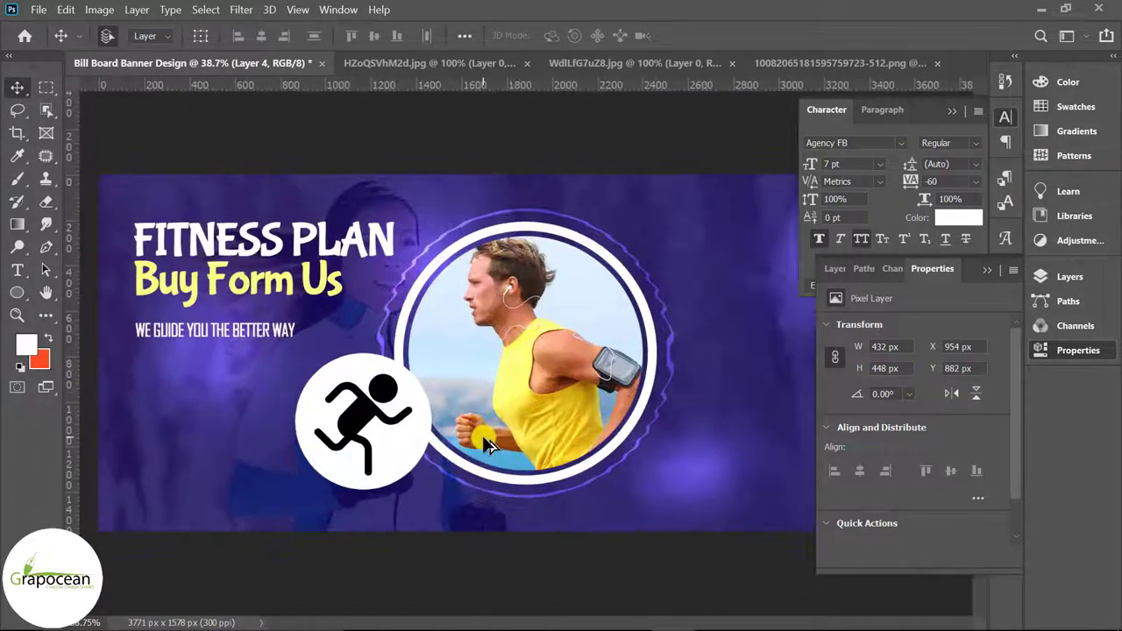
left_click(987, 269)
left_click(952, 111)
Fill the Ellipse 2 circle with a dark purple sampled from the banner.
left_click(1072, 279)
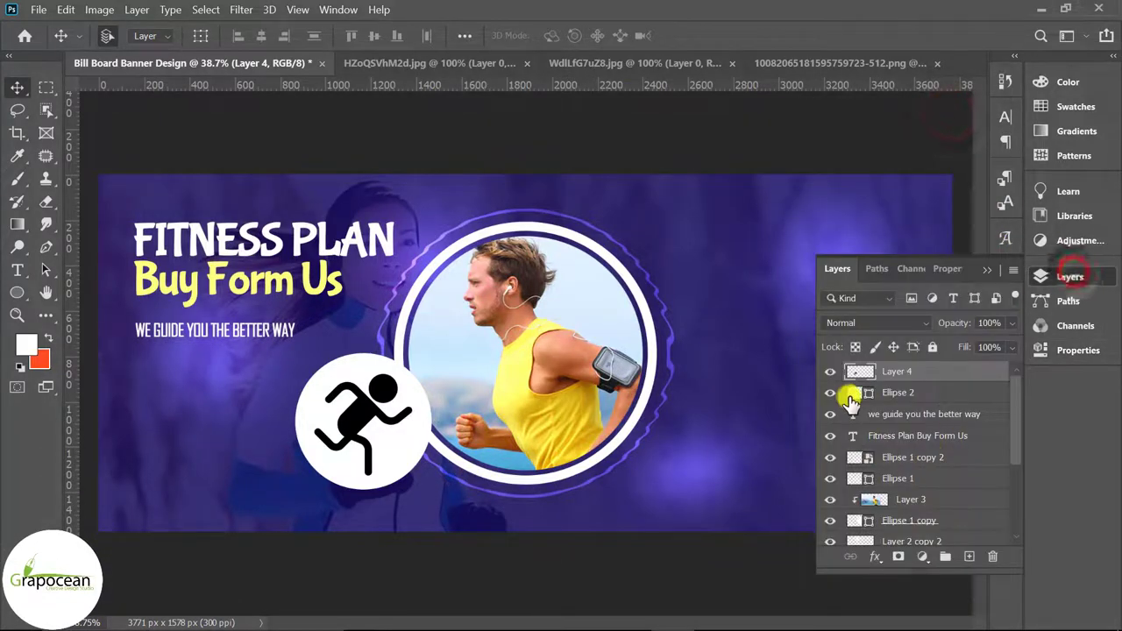
double_click(849, 393)
left_click(665, 208)
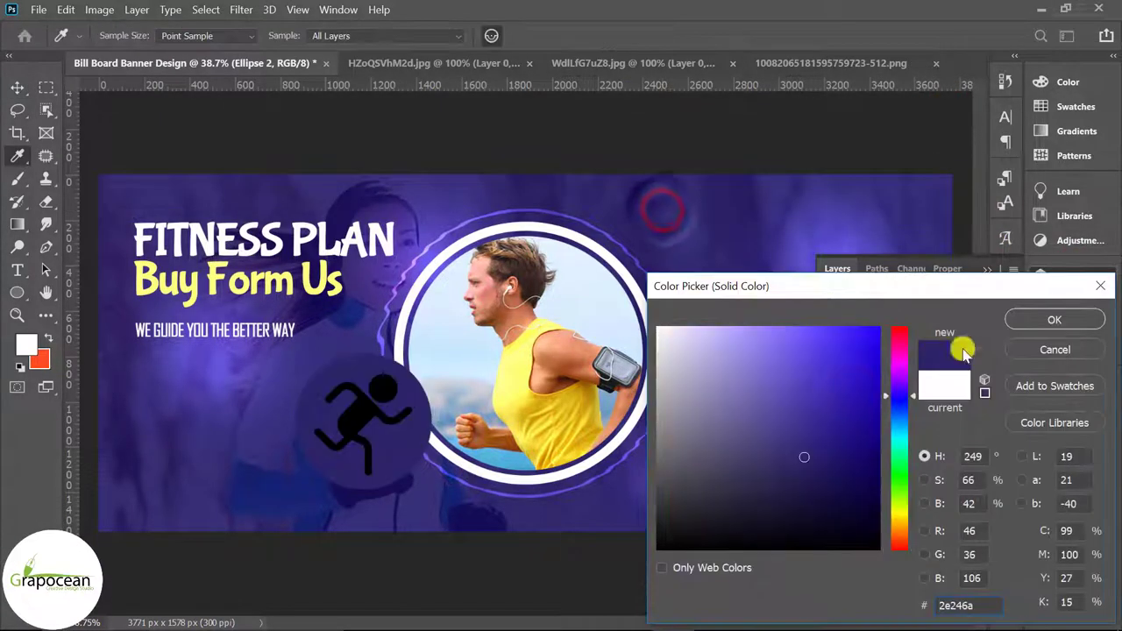
left_click(1043, 317)
Give the runner icon on Layer 4 a white Color Overlay layer style.
right_click(905, 370)
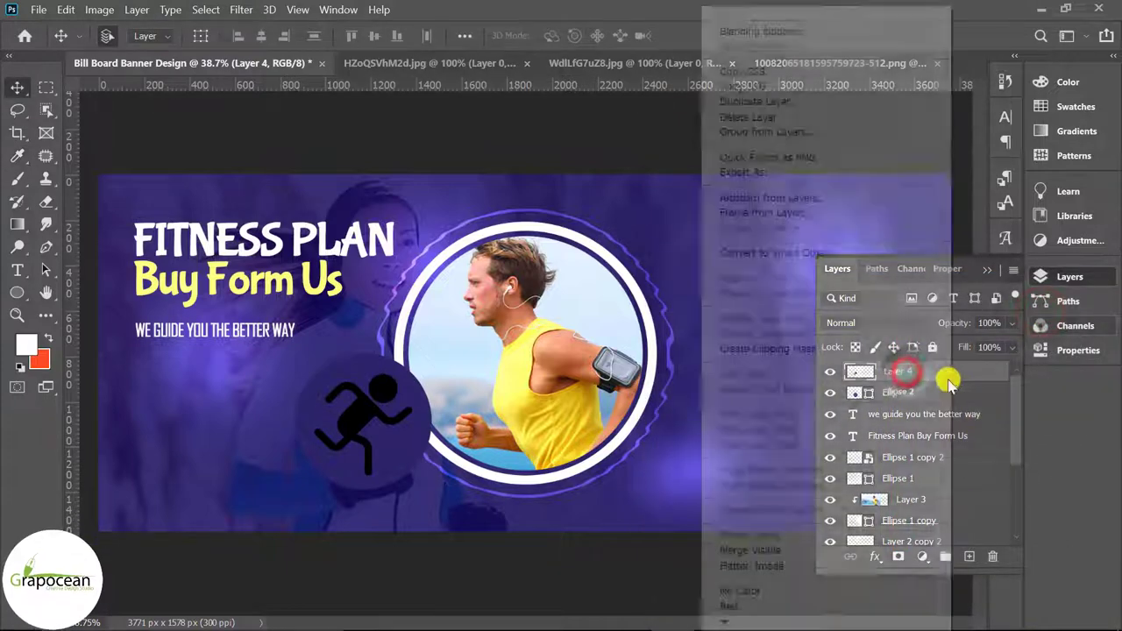
left_click(780, 31)
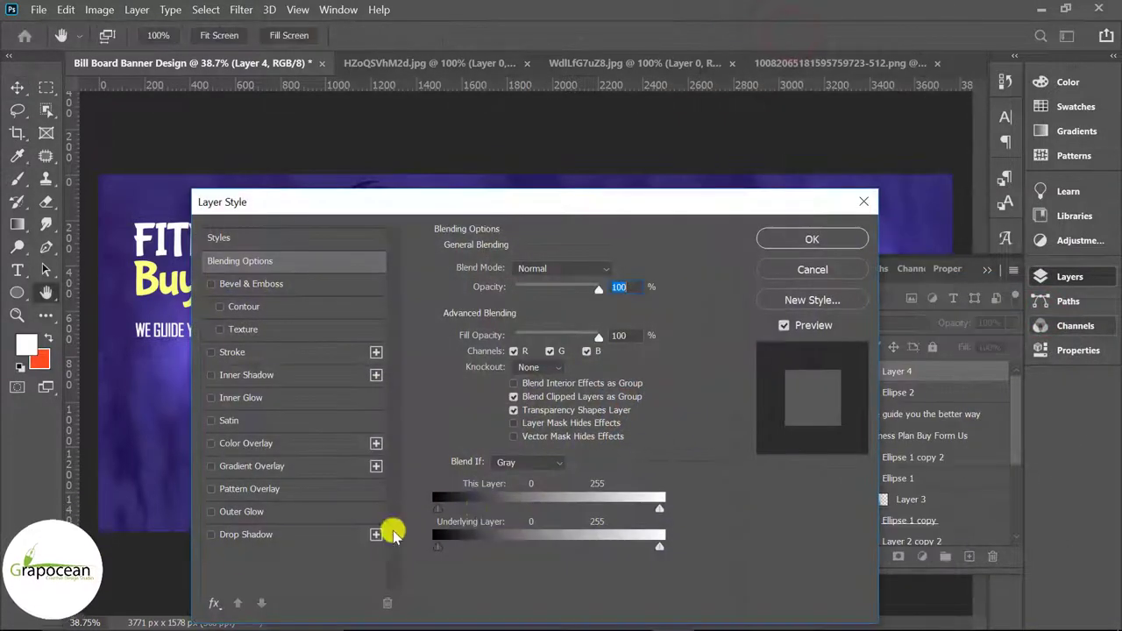
left_click(243, 352)
left_click_drag(412, 206, 832, 201)
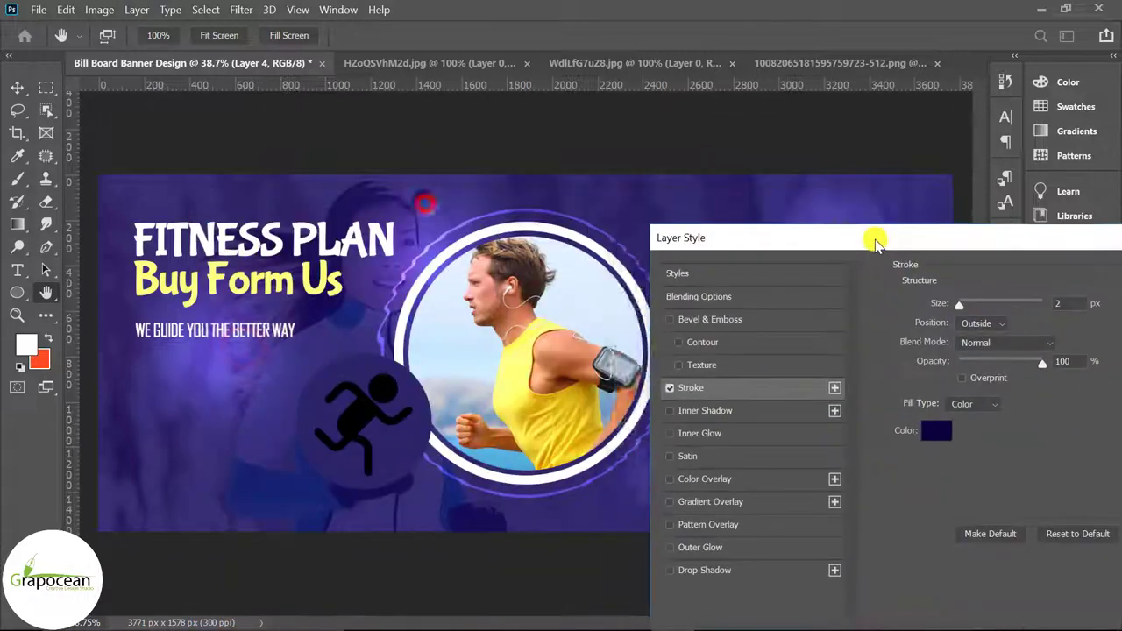
left_click(661, 529)
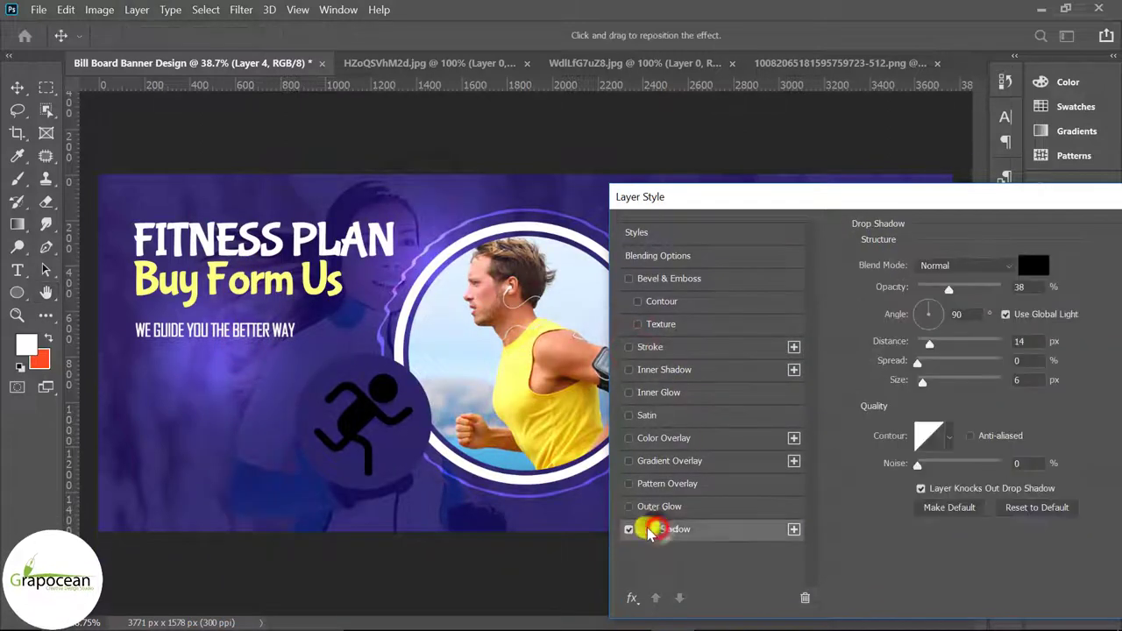
left_click(628, 530)
left_click(675, 438)
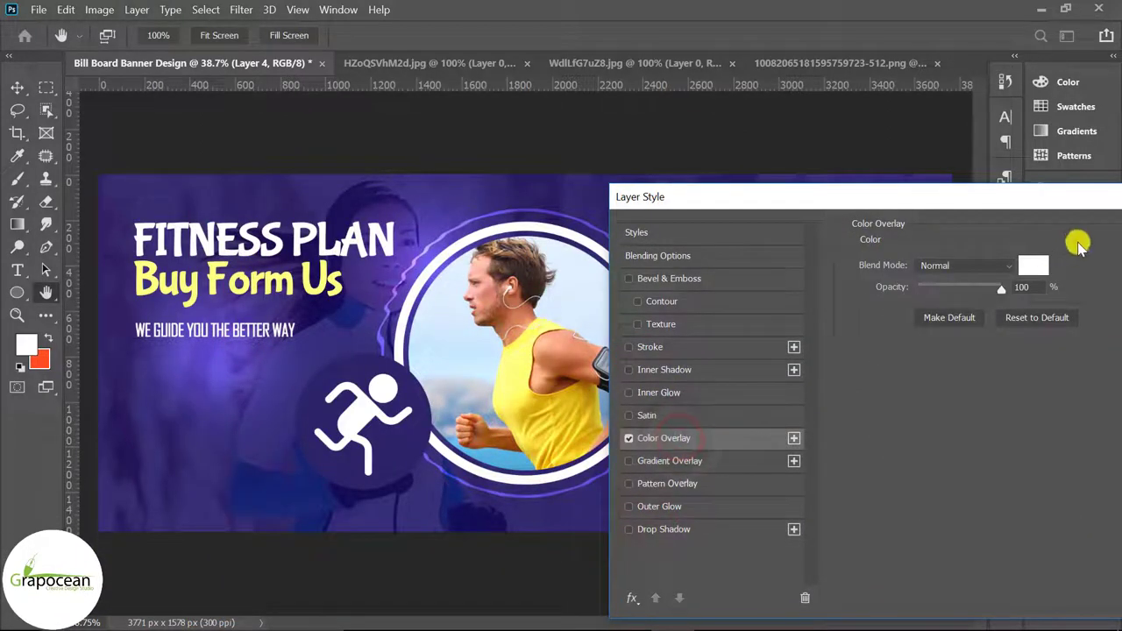
left_click_drag(801, 198, 325, 452)
left_click(777, 489)
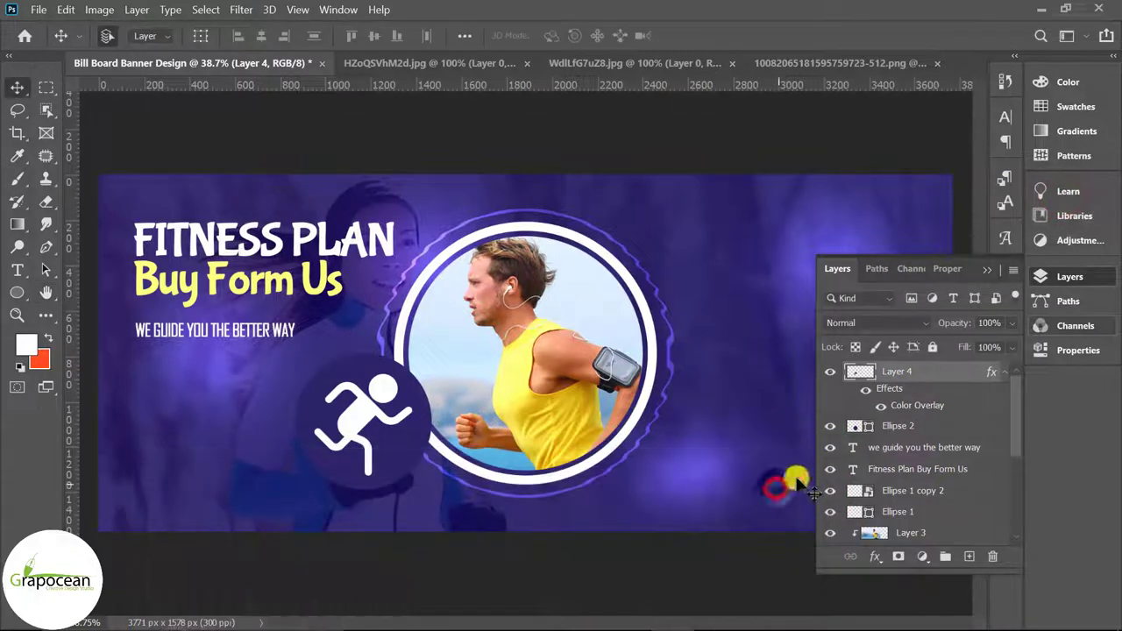
left_click(912, 426)
left_click(851, 325)
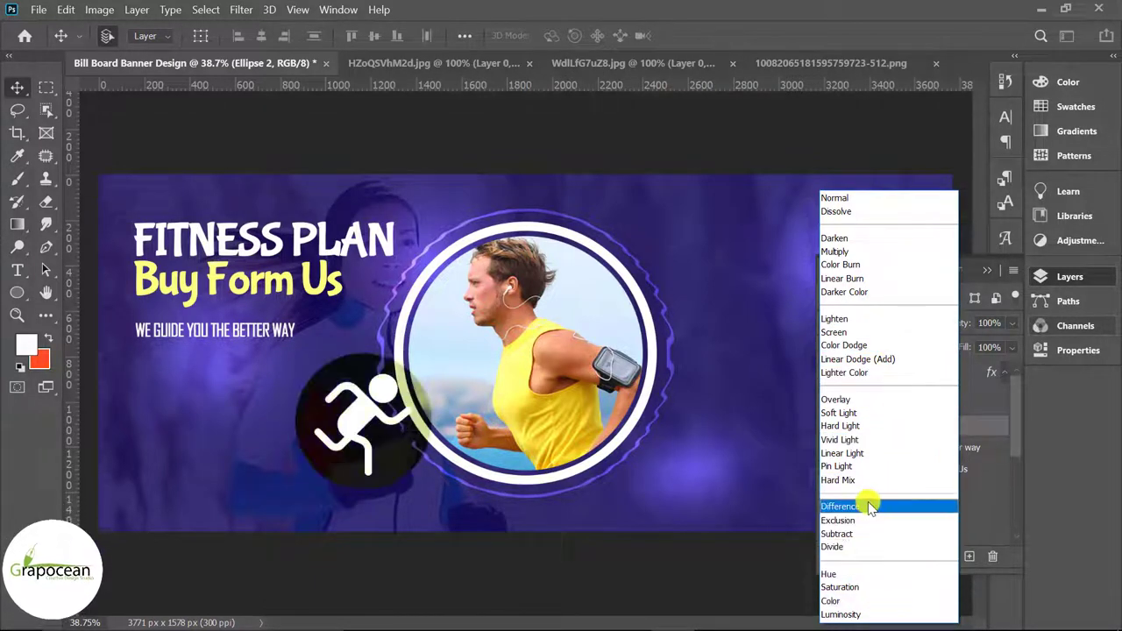
Set the Ellipse 2 runner badge's blend mode to Hard Light.
left_click(876, 427)
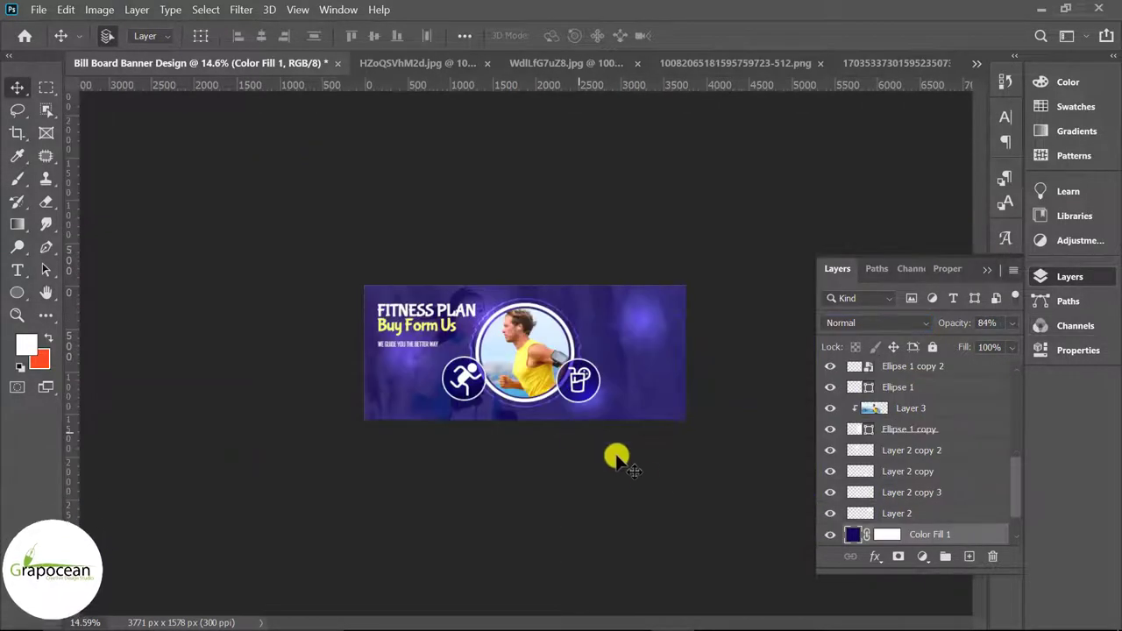
Draw a curved wave shape across the banner's bottom and fill it dark navy.
left_click(46, 247)
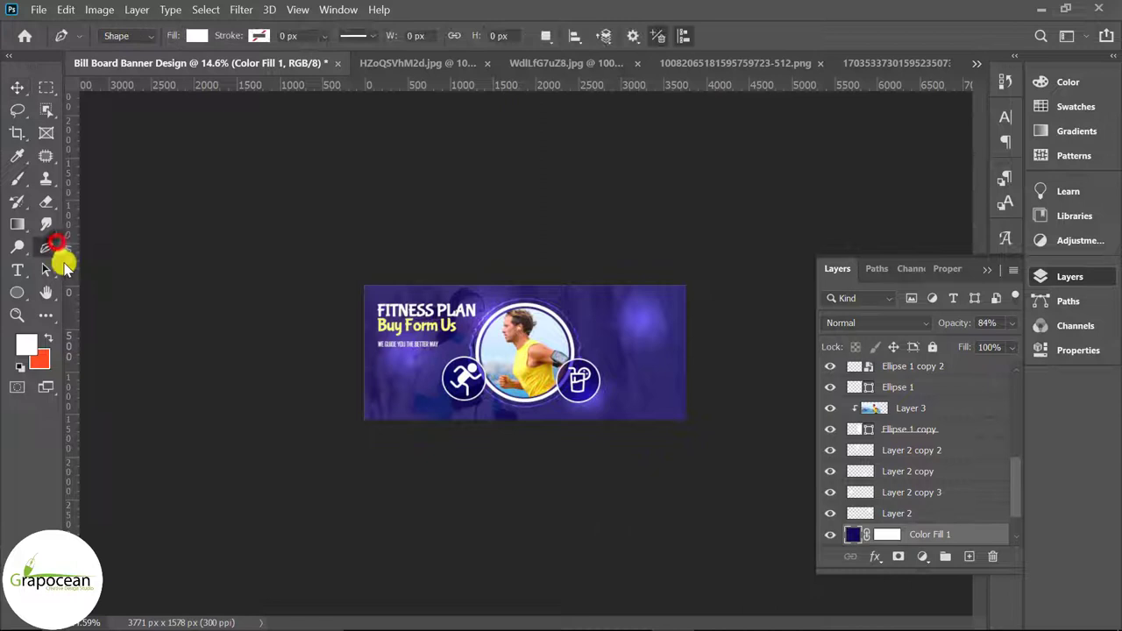
left_click(358, 421)
left_click_drag(445, 387, 504, 401)
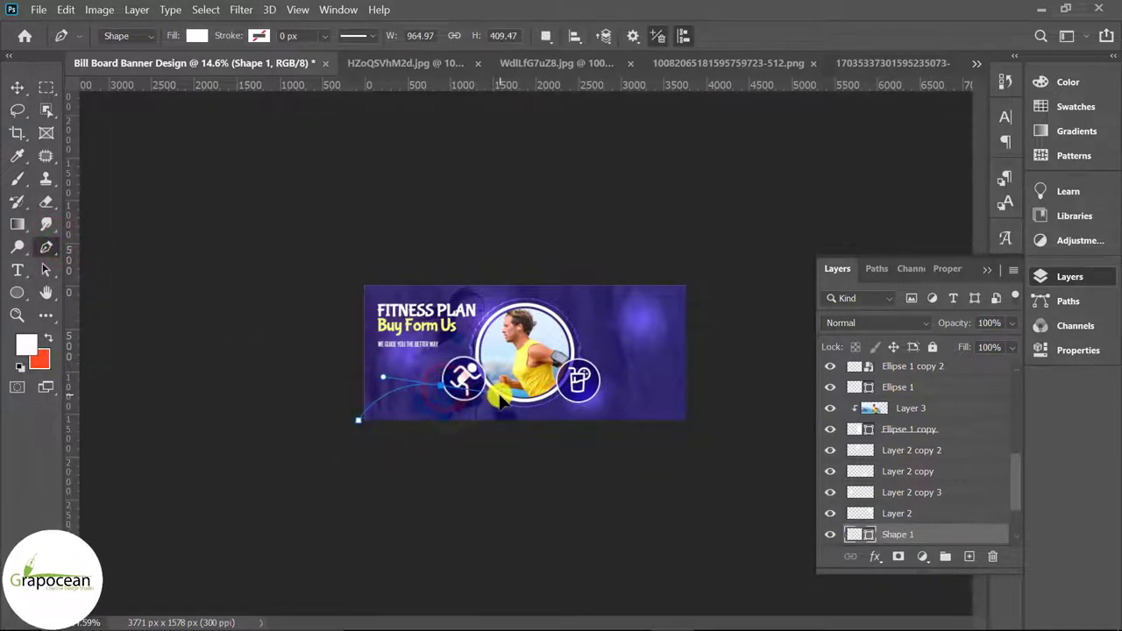
left_click_drag(689, 337, 717, 279)
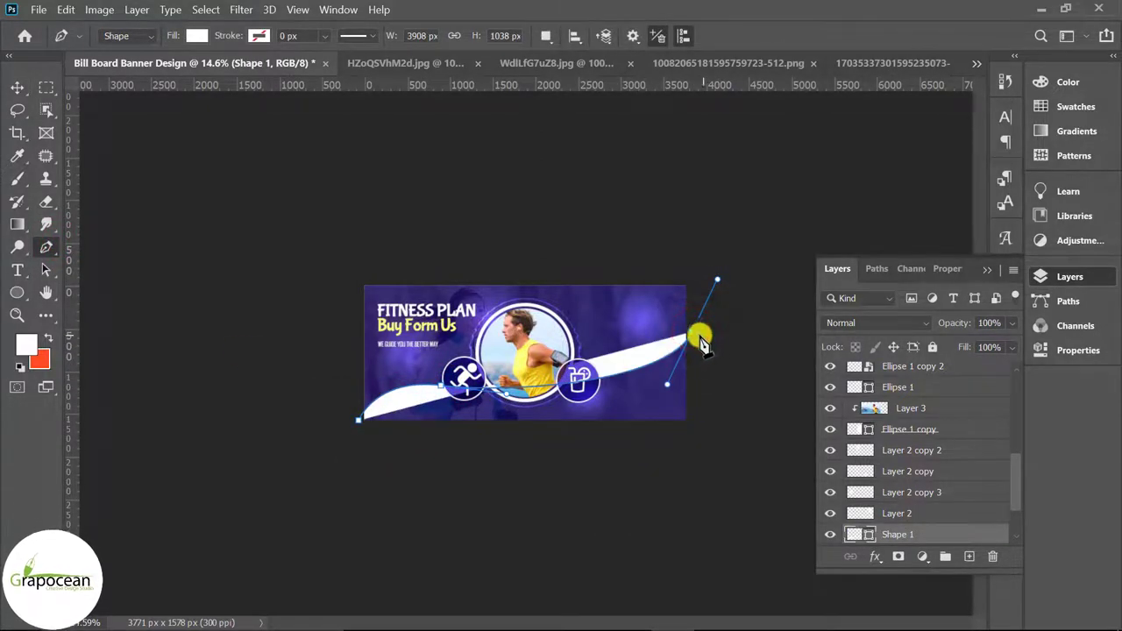
left_click(696, 430)
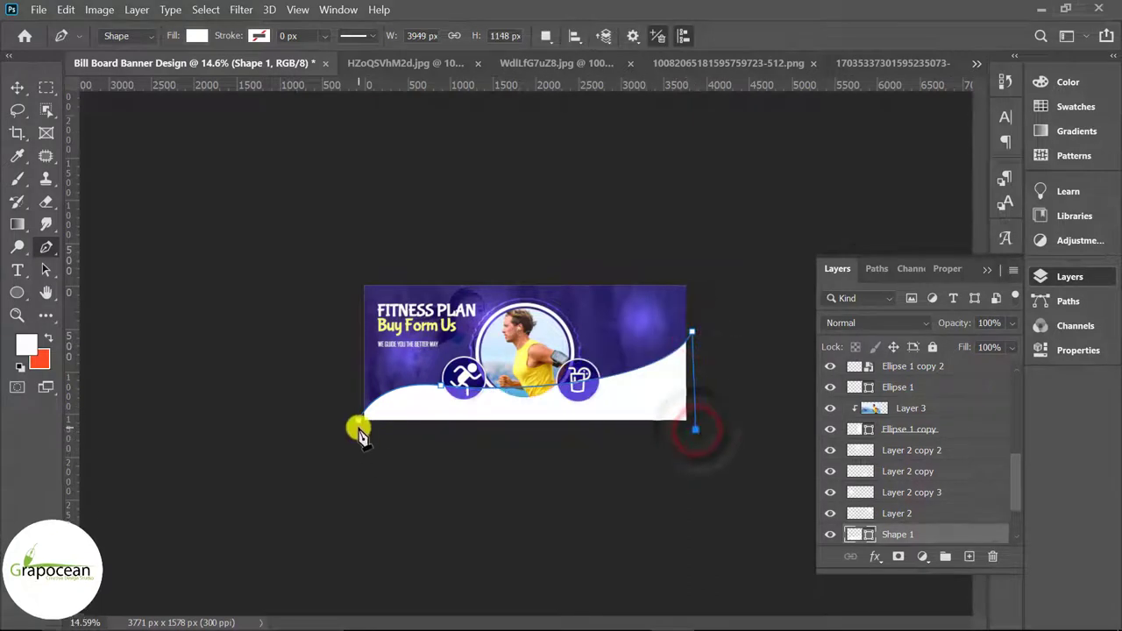
left_click(358, 421)
left_click(198, 35)
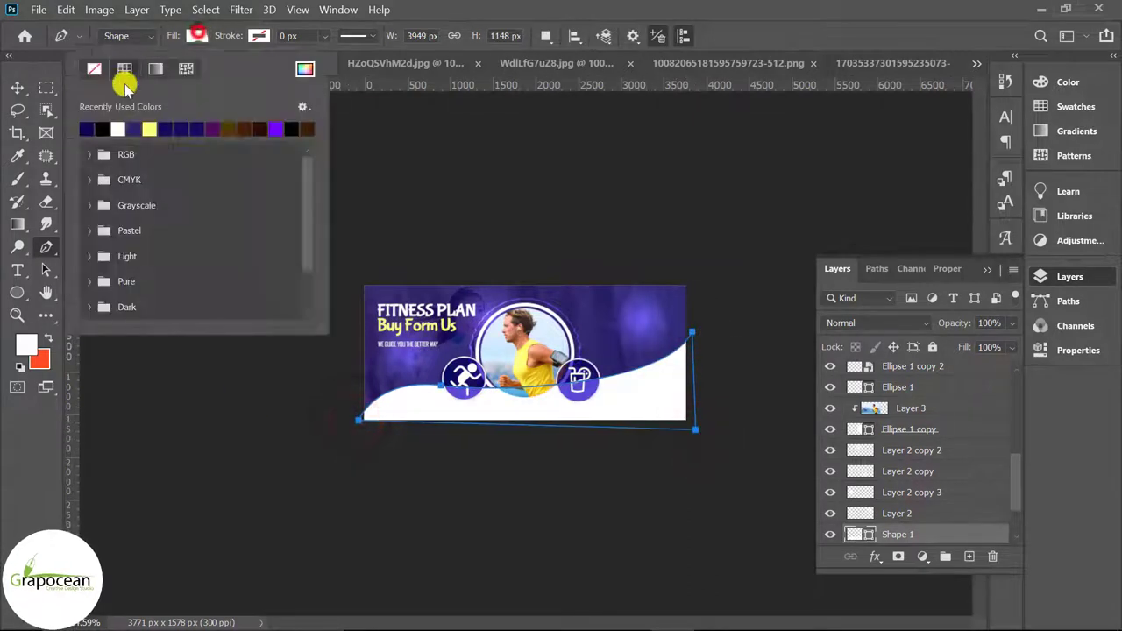
left_click(89, 128)
left_click(18, 86)
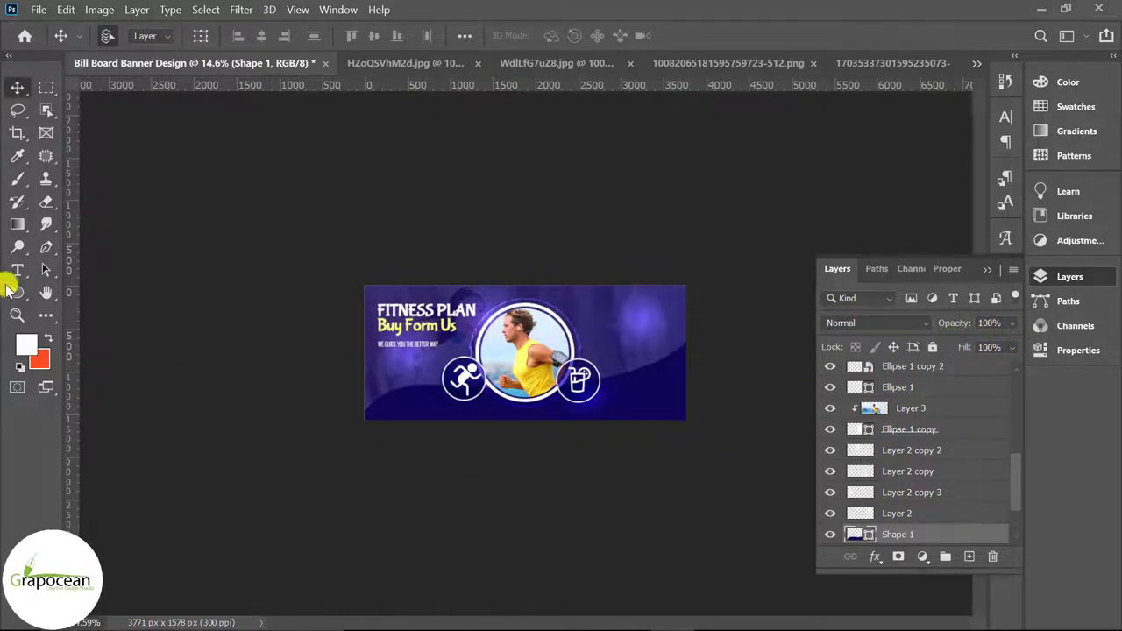
Draw a second white curved wave on a new layer and move it below Shape 1.
left_click(45, 243)
left_click(969, 556)
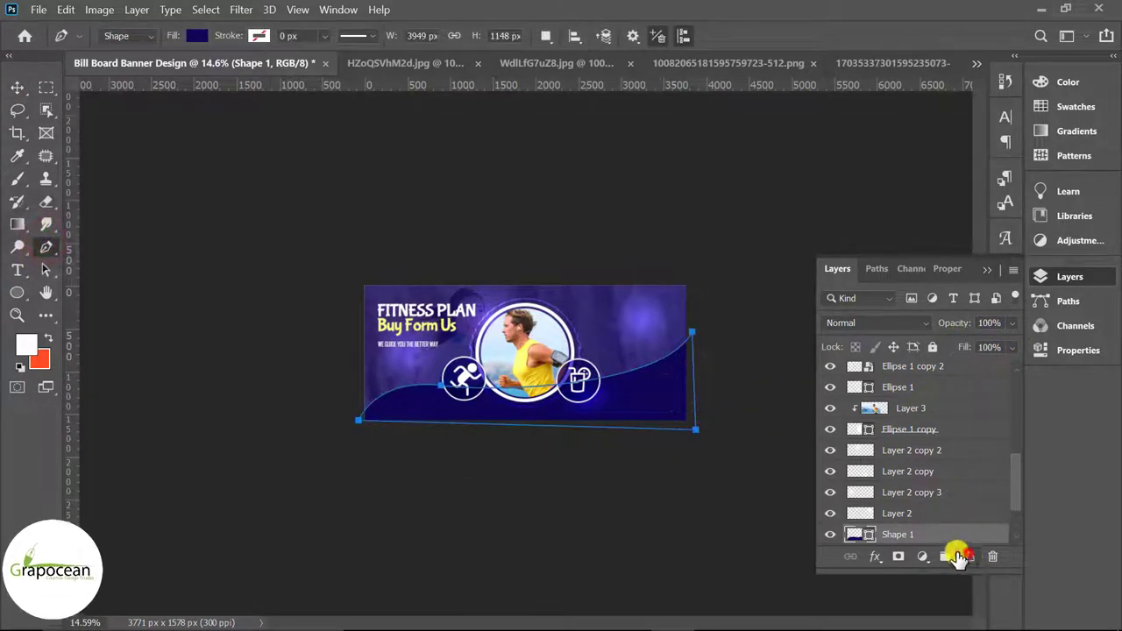
left_click(694, 327)
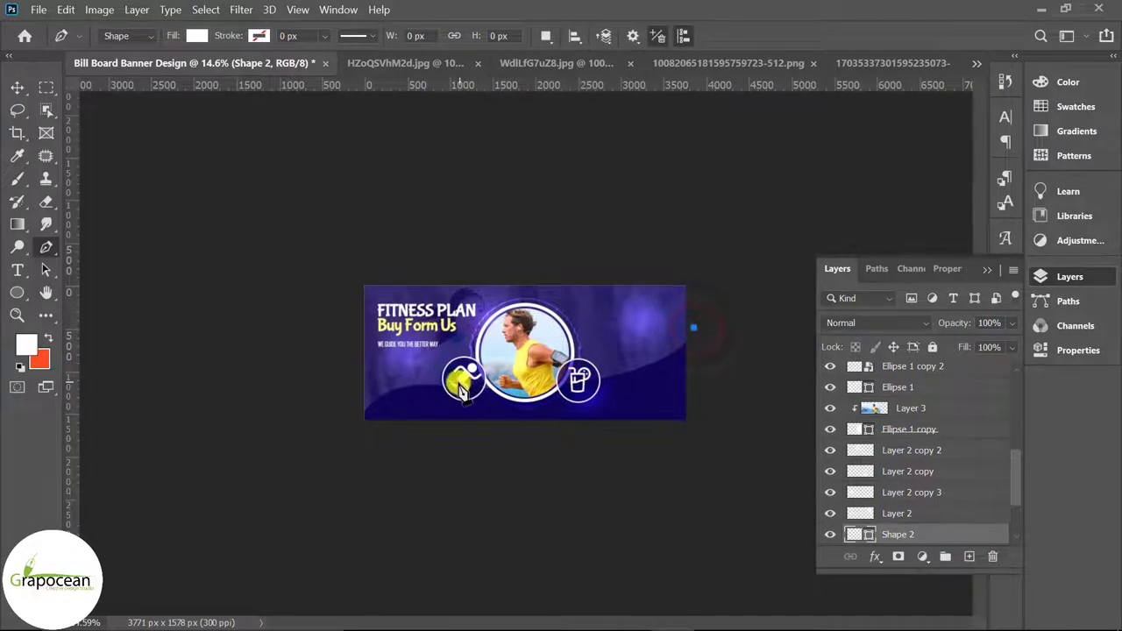
left_click(427, 377)
left_click_drag(299, 370, 208, 355)
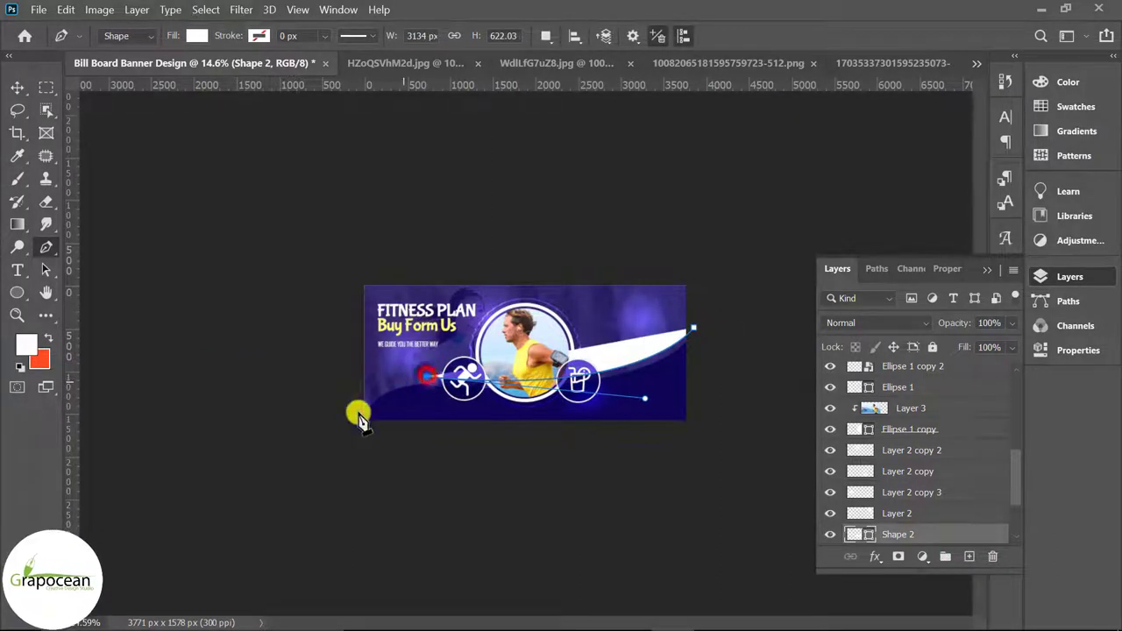
left_click_drag(344, 474, 347, 484)
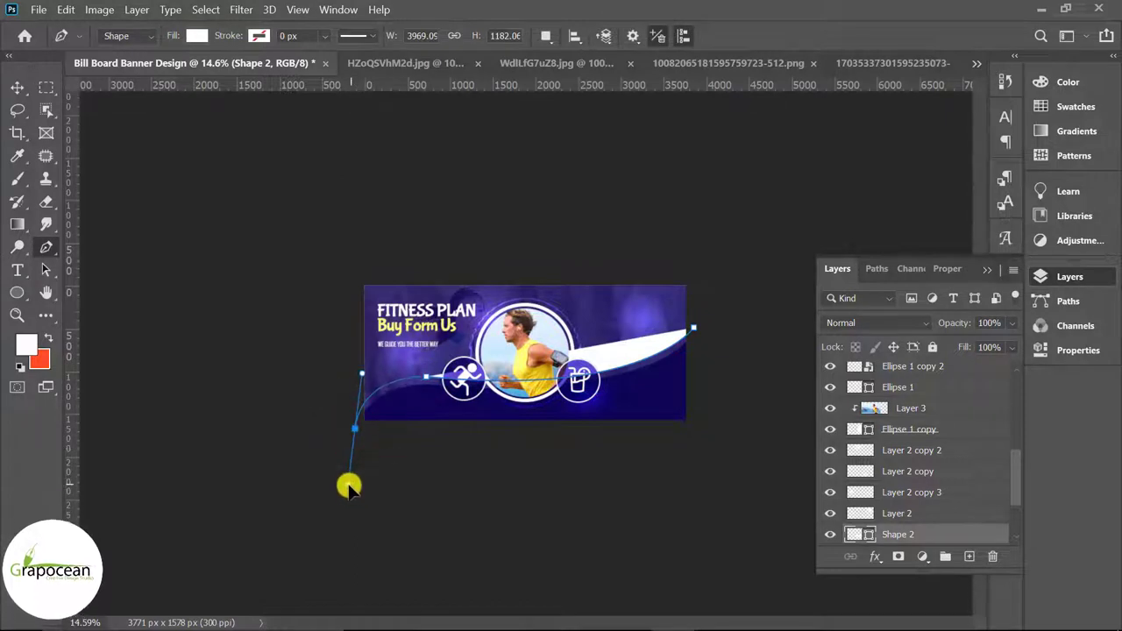
left_click(354, 429)
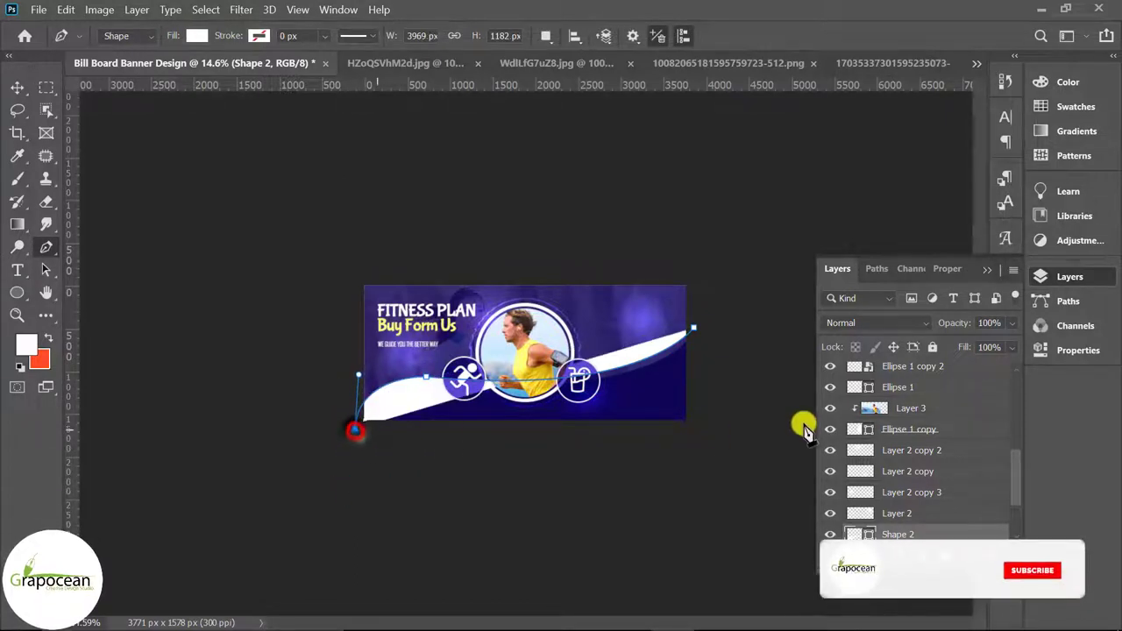
left_click(709, 423)
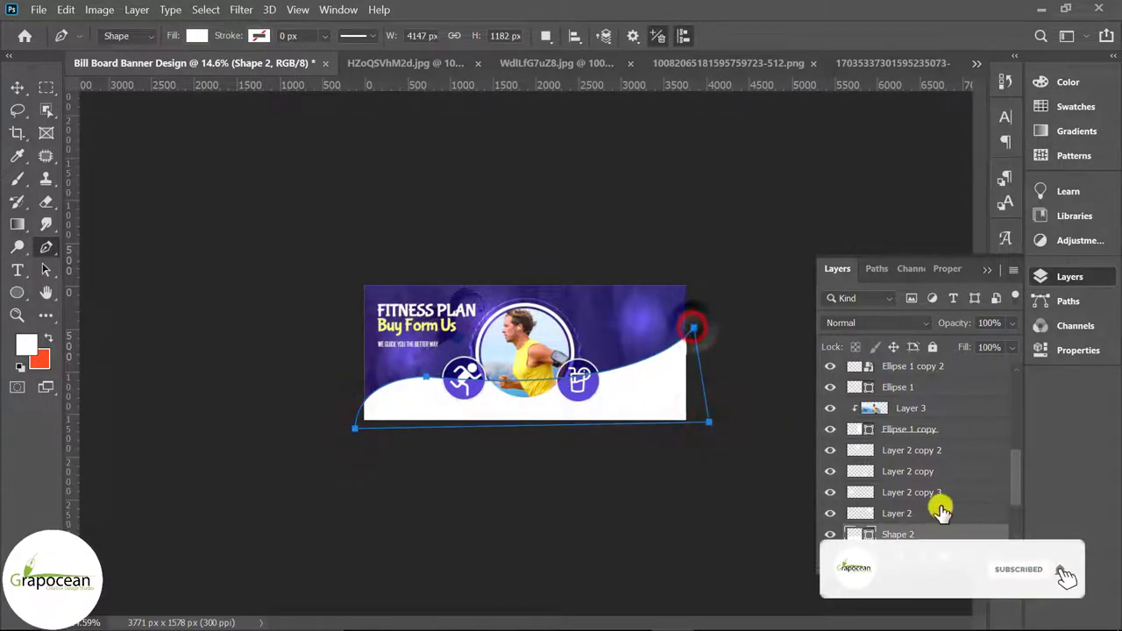
scroll(941, 513, "down", 3)
left_click_drag(926, 456, 927, 481)
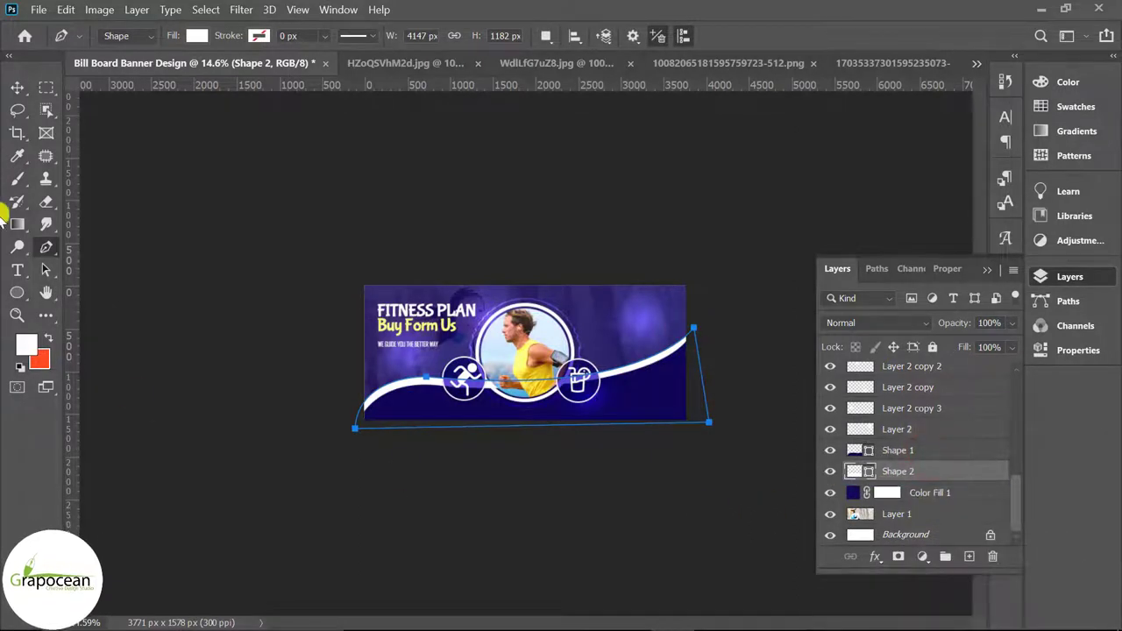
left_click(16, 88)
left_click(278, 407)
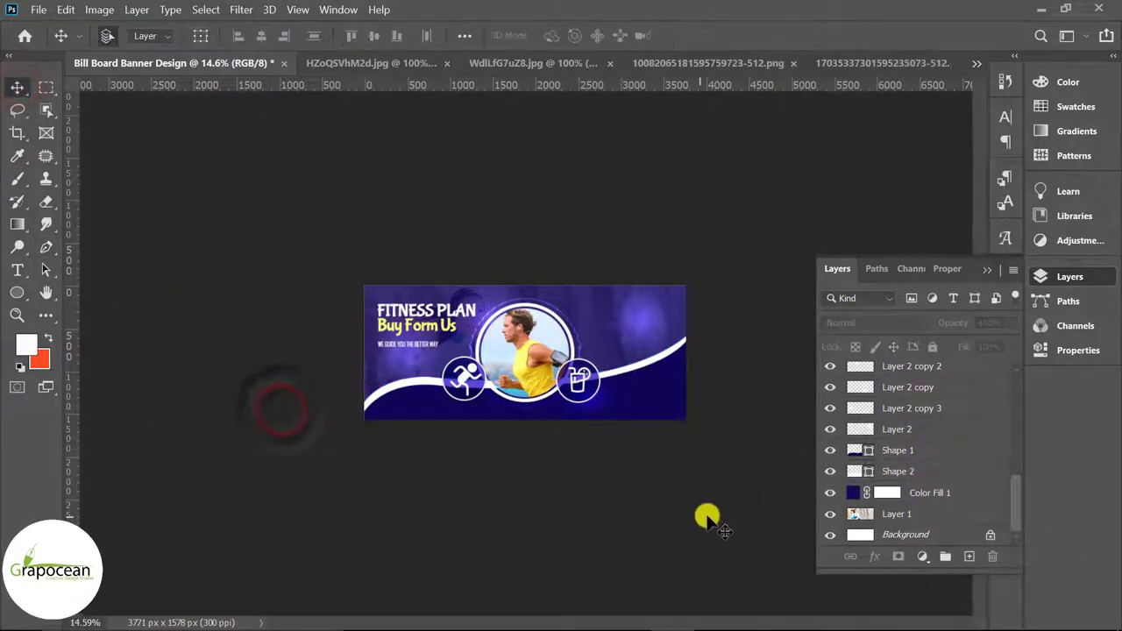
Zoom in and position the white Shape 2 wave beneath the navy wave, then deselect.
scroll(711, 343, "up", 2)
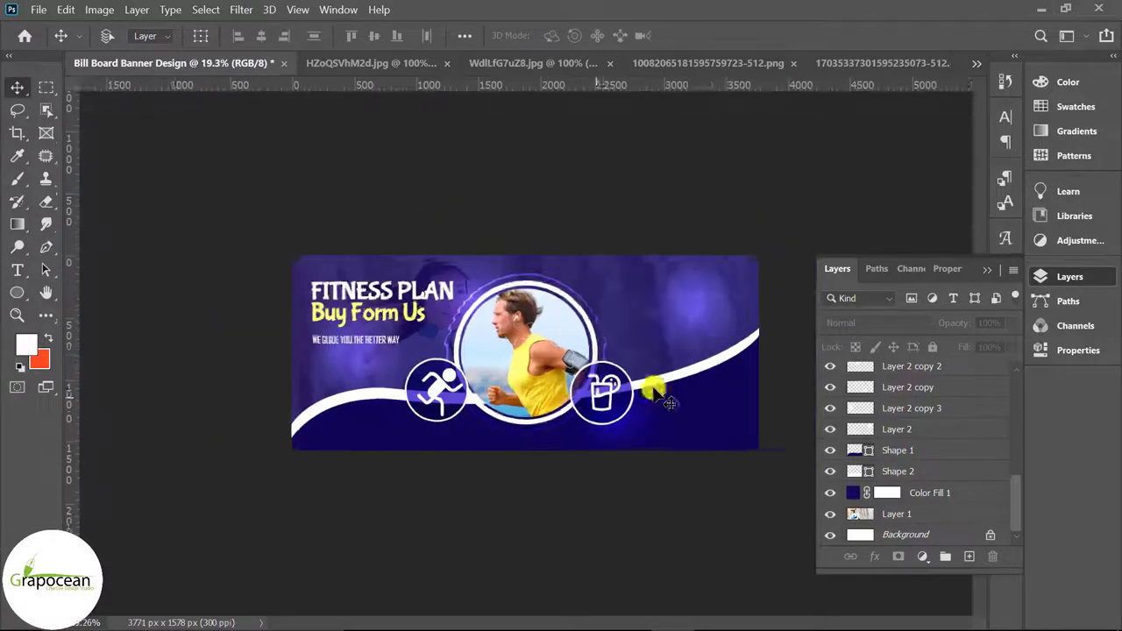
left_click(701, 355)
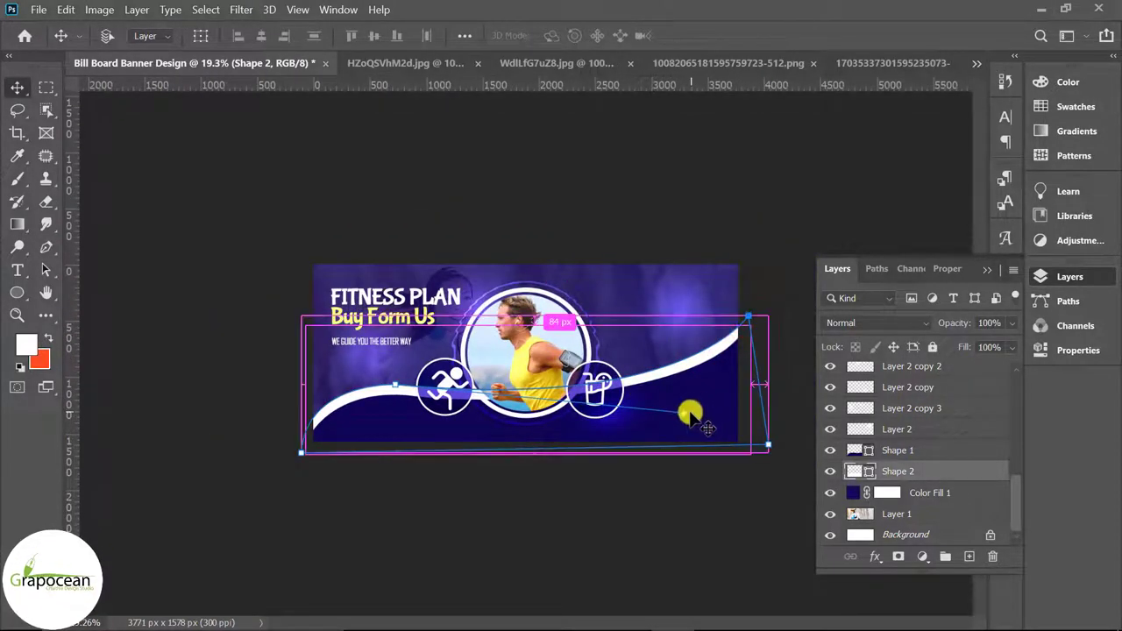
left_click(196, 391)
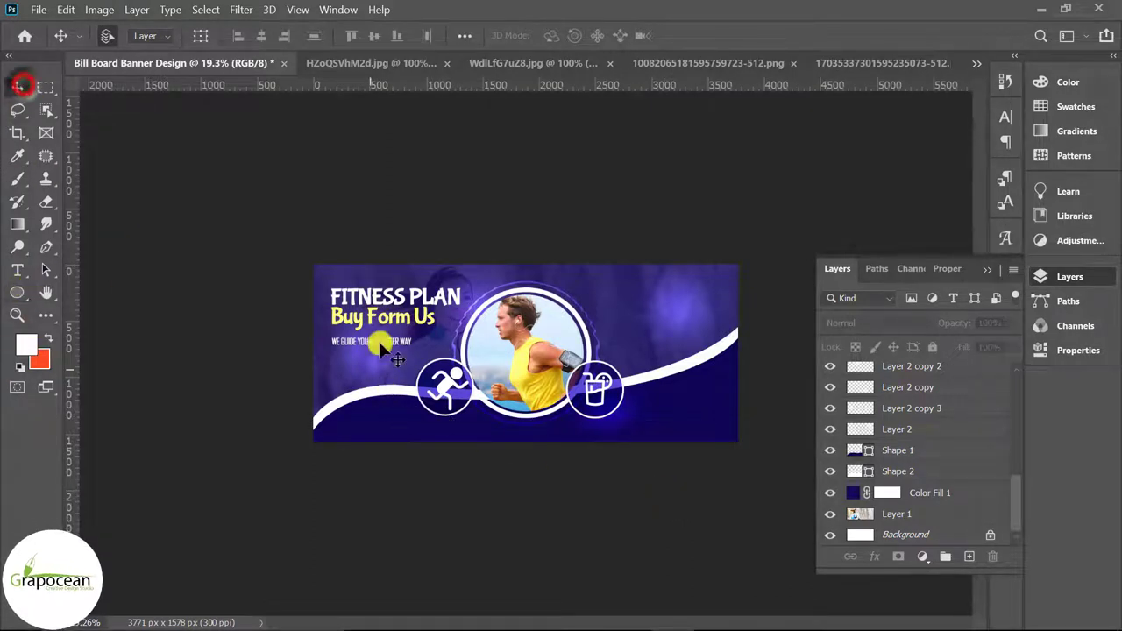
Copy the tagline to the top right, enlarge its larger line by 1.6, and shift it left.
mouse_move(383, 345)
left_mouse_down()
mouse_move(676, 289)
mouse_move(673, 303)
left_mouse_up()
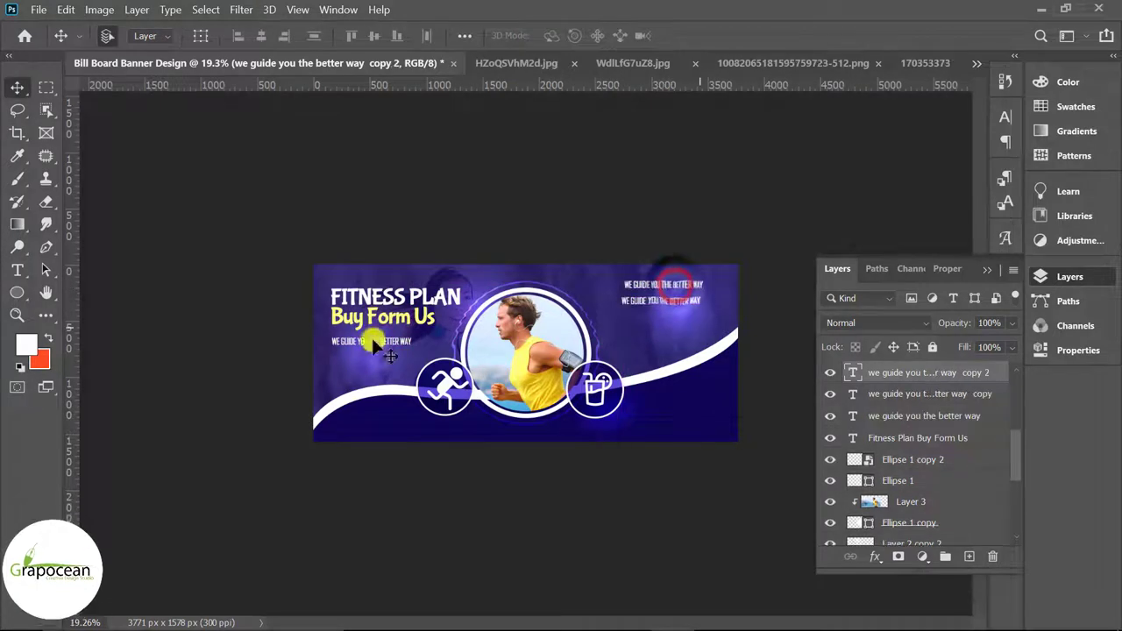
left_click(18, 270)
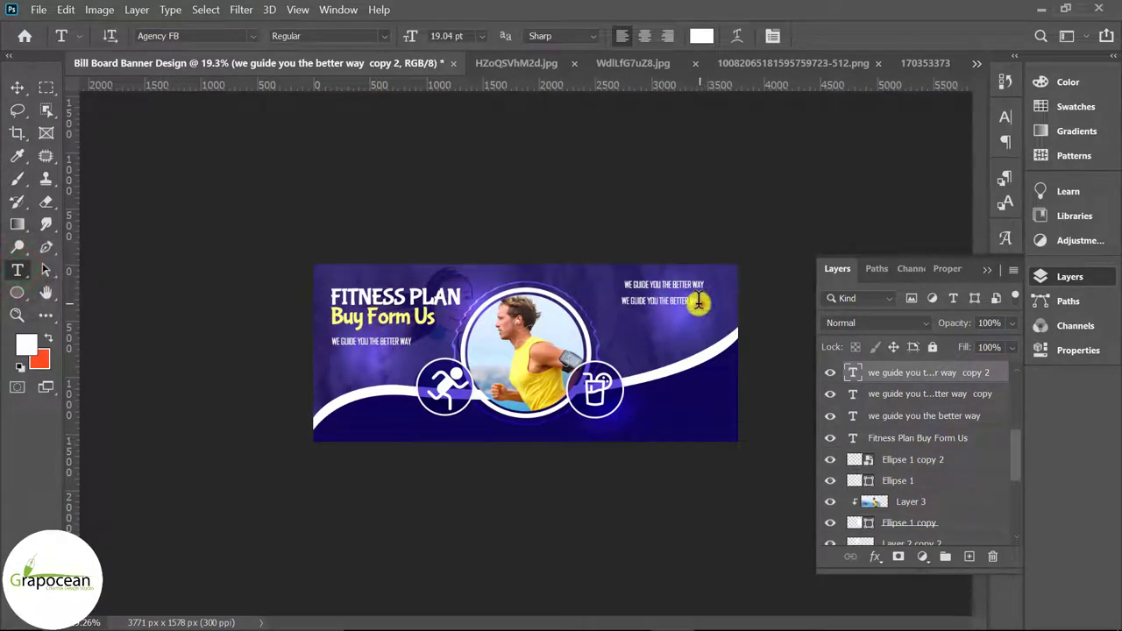
triple_click(693, 301)
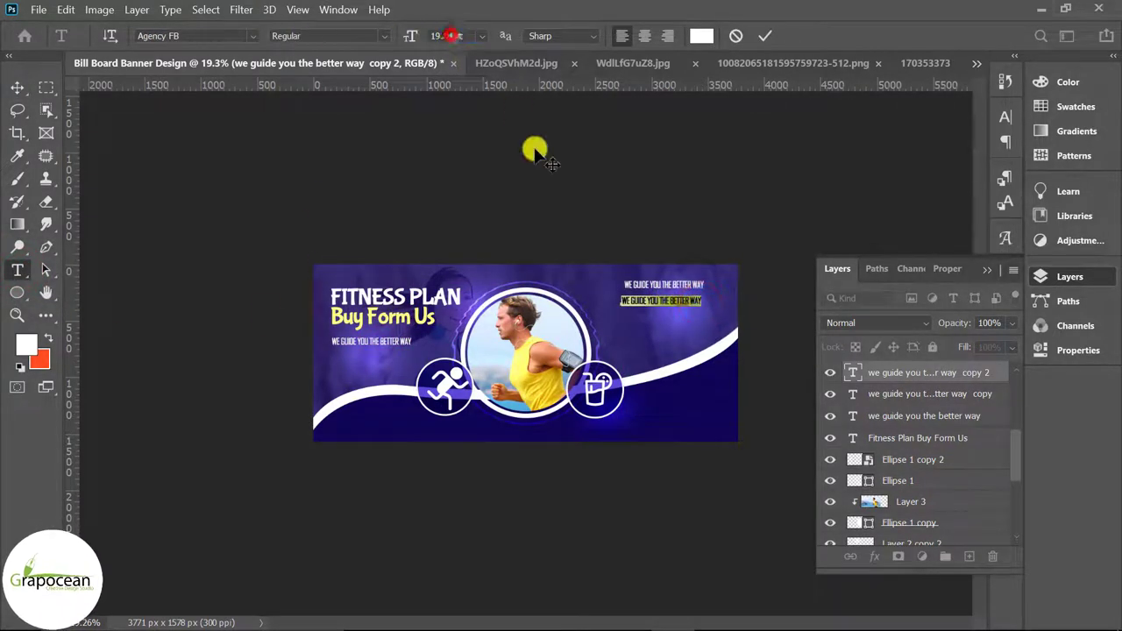
type("*1.6")
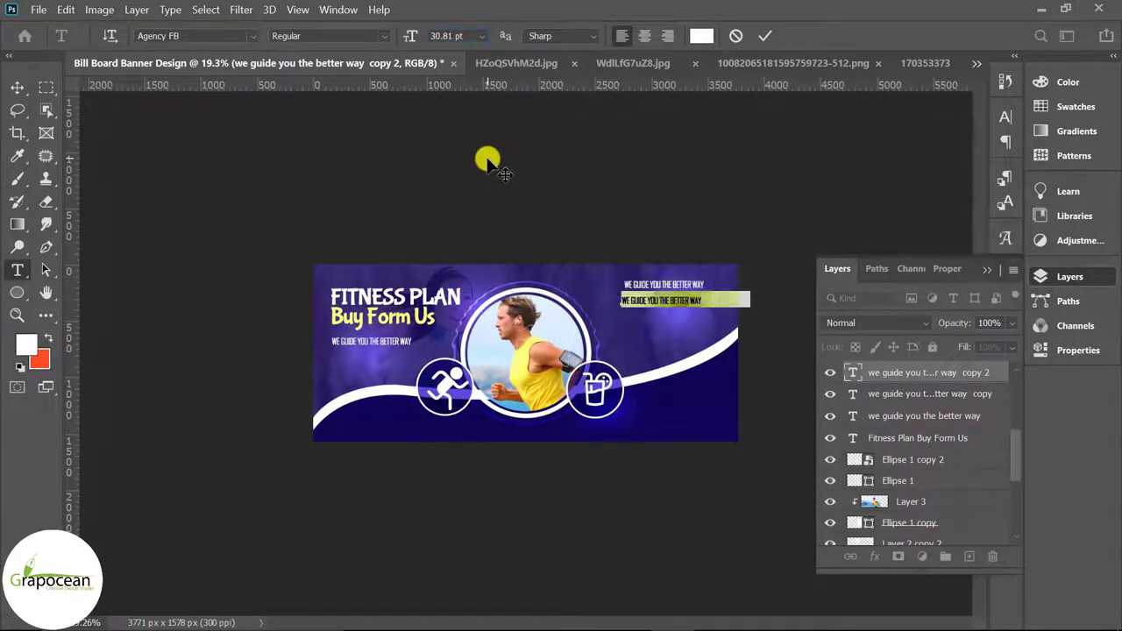
left_click(18, 88)
left_click_drag(676, 295, 661, 295)
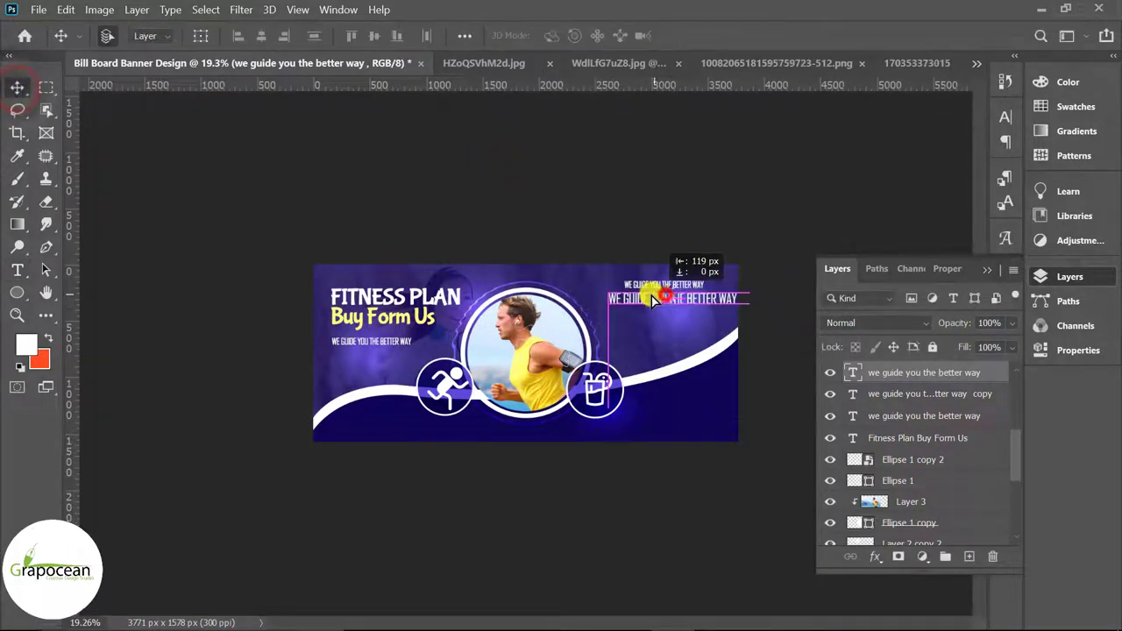
Change the small top-right tagline to read BUY YOUR DESGIN FORM US.
key("ctrl+plus")
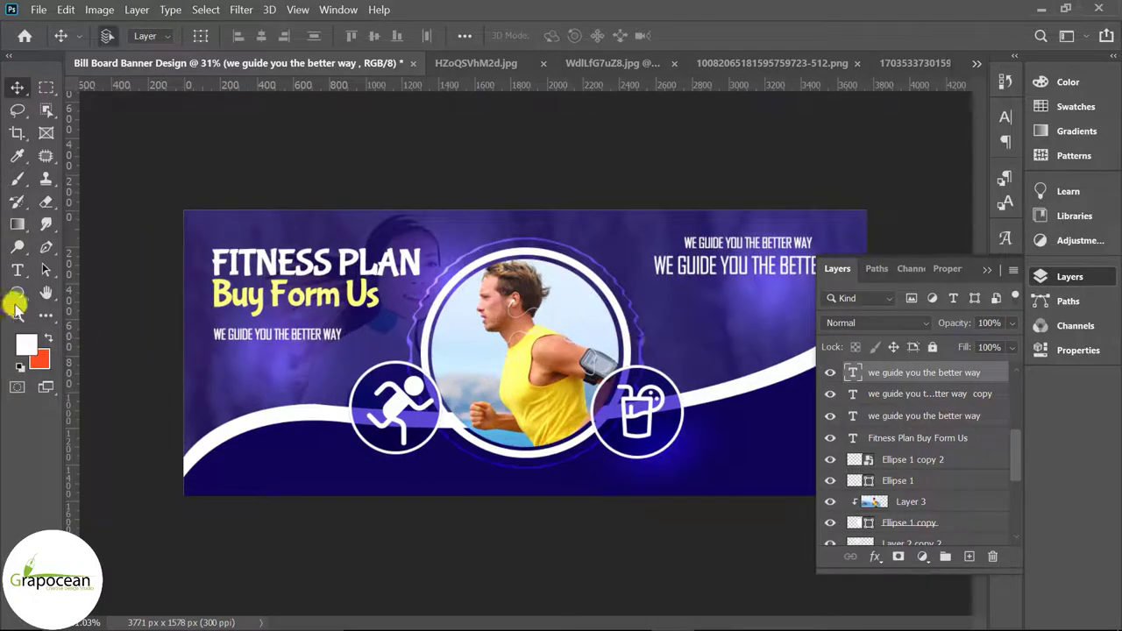
left_click(16, 271)
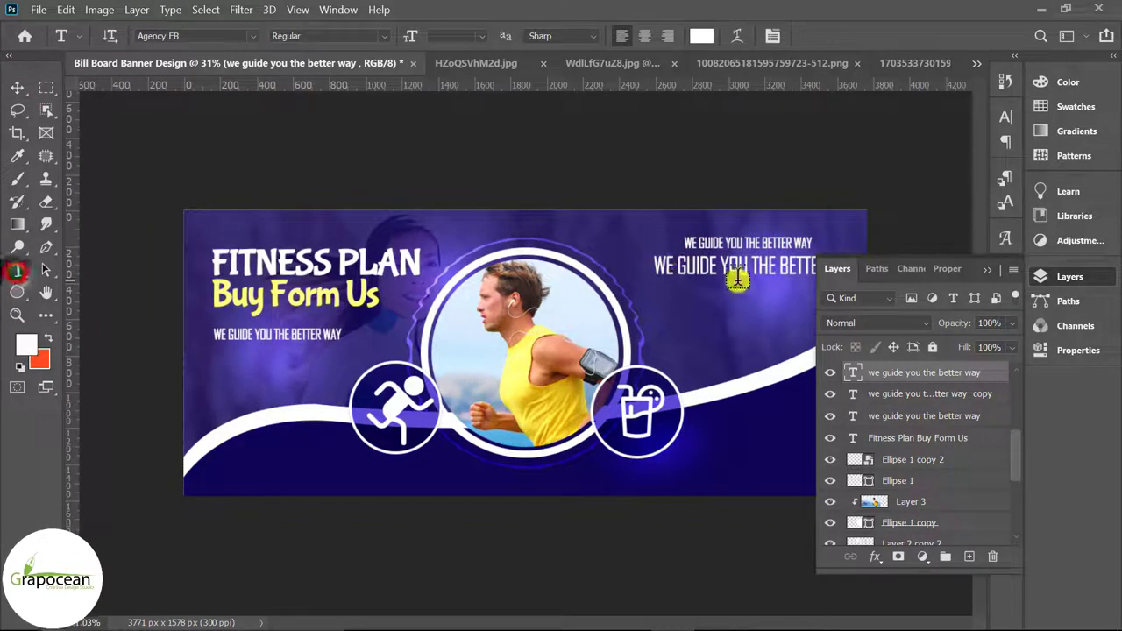
left_click(689, 245)
type("BUY YOUR")
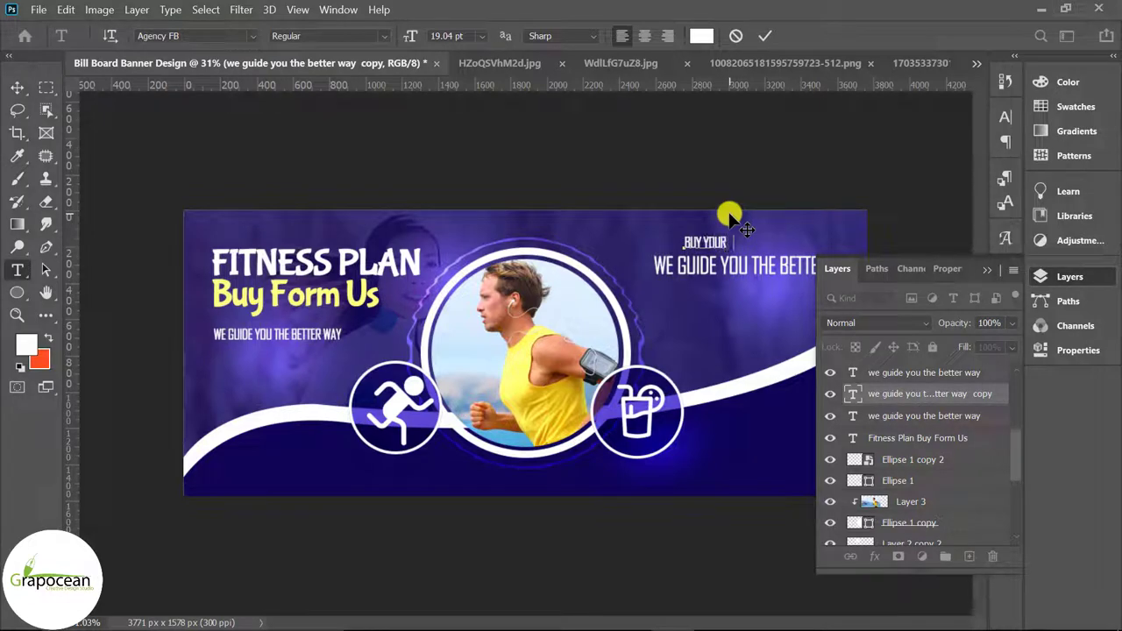
type("de")
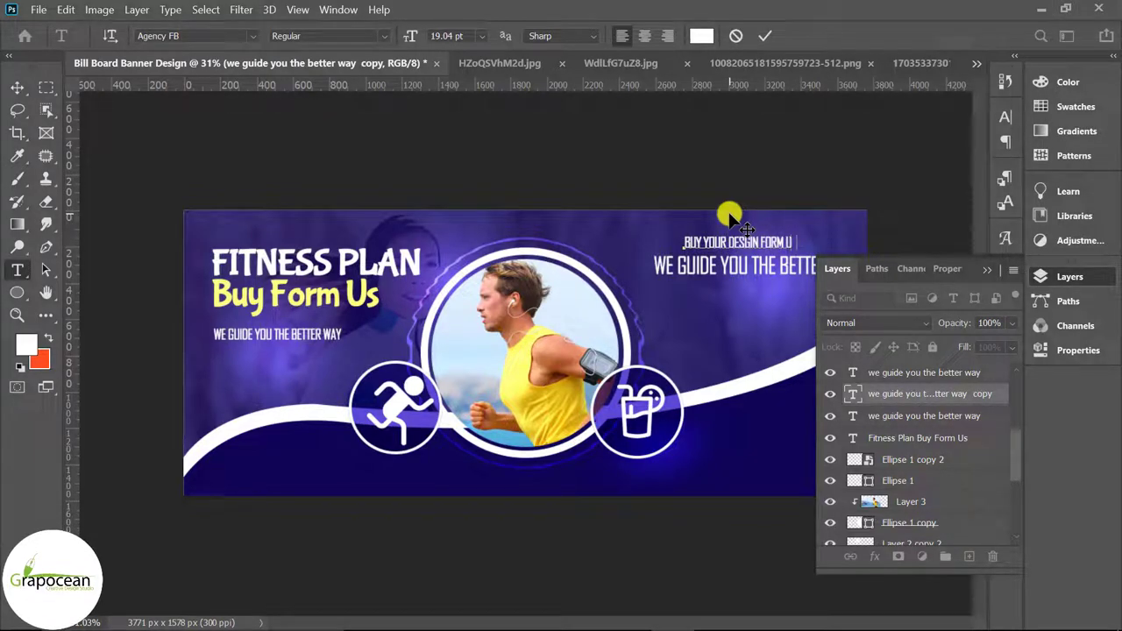
left_click(983, 270)
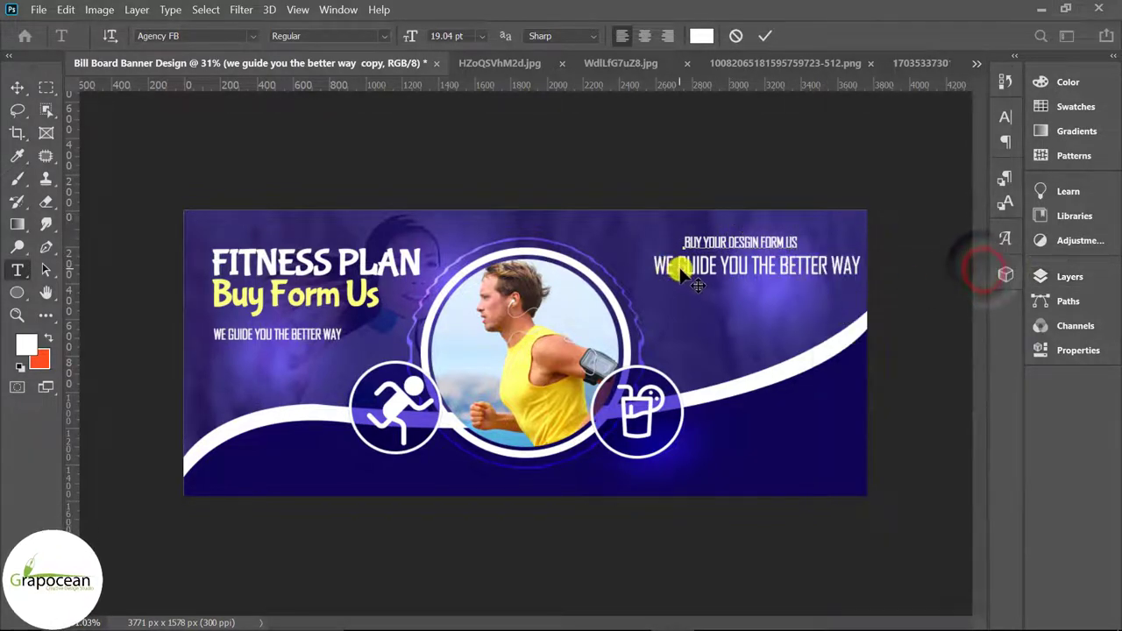
left_click(18, 88)
Rewrite the large tagline as WE WILL PROVIDE BEST GRAPHIC TEMPLATE in Avenir Next LT Pro.
left_click(16, 270)
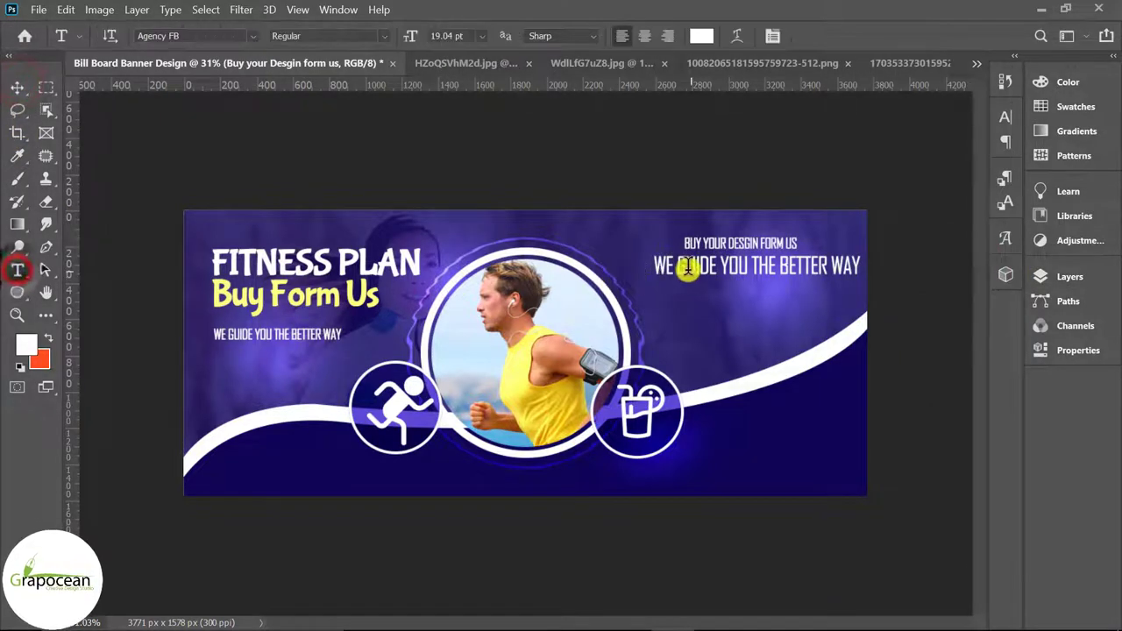
left_click(674, 268)
key("ctrl+a")
type("WEW")
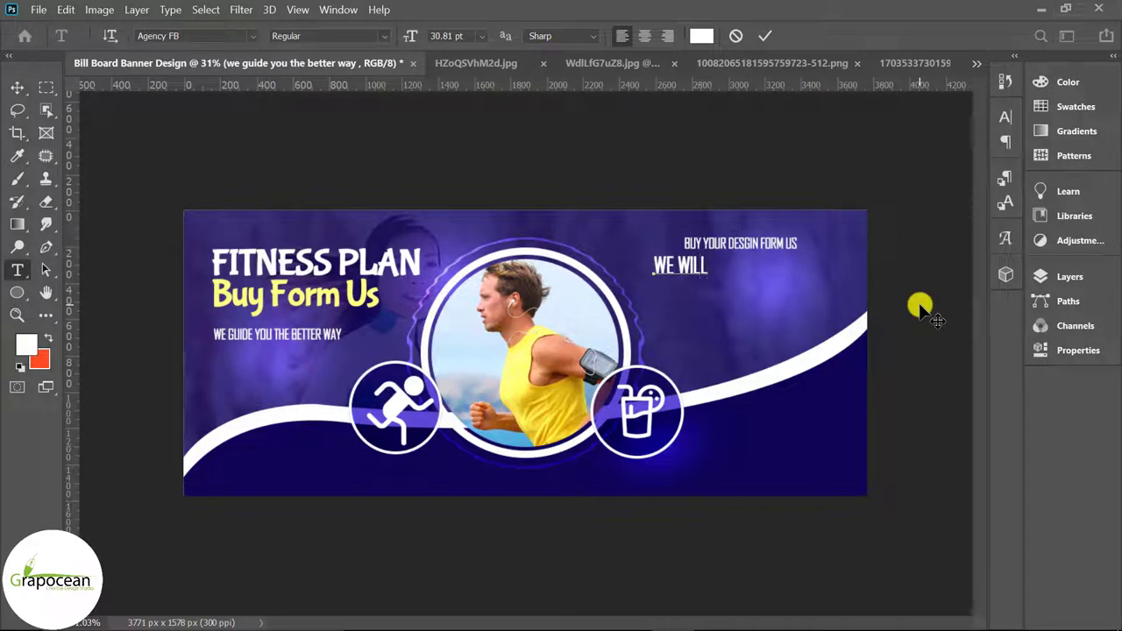
type(" PROVID")
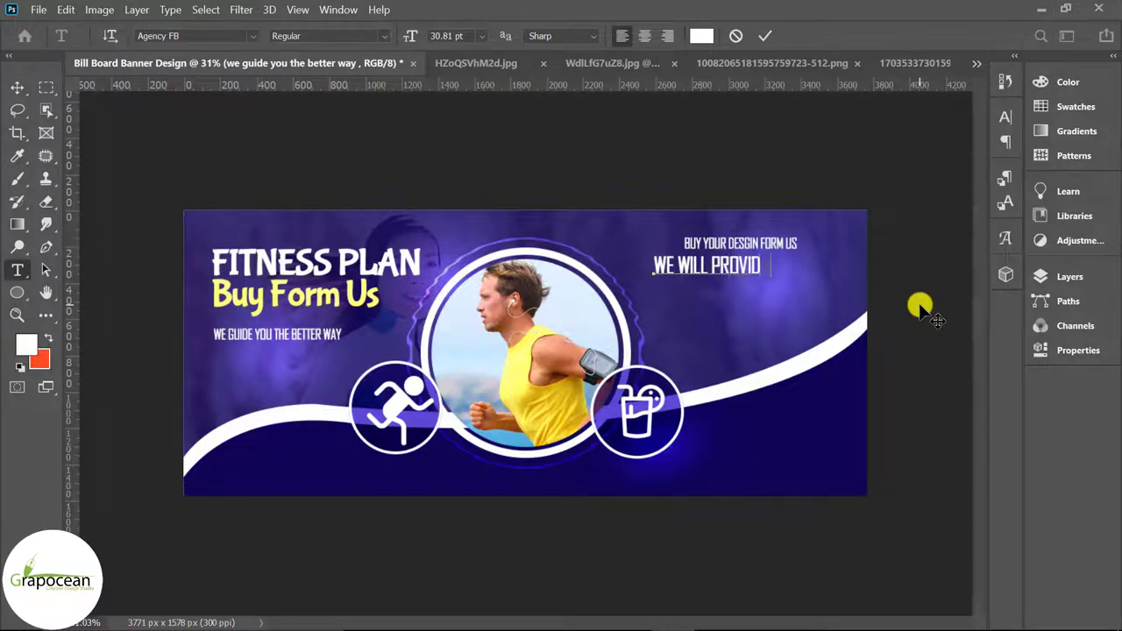
type("E BEST GR")
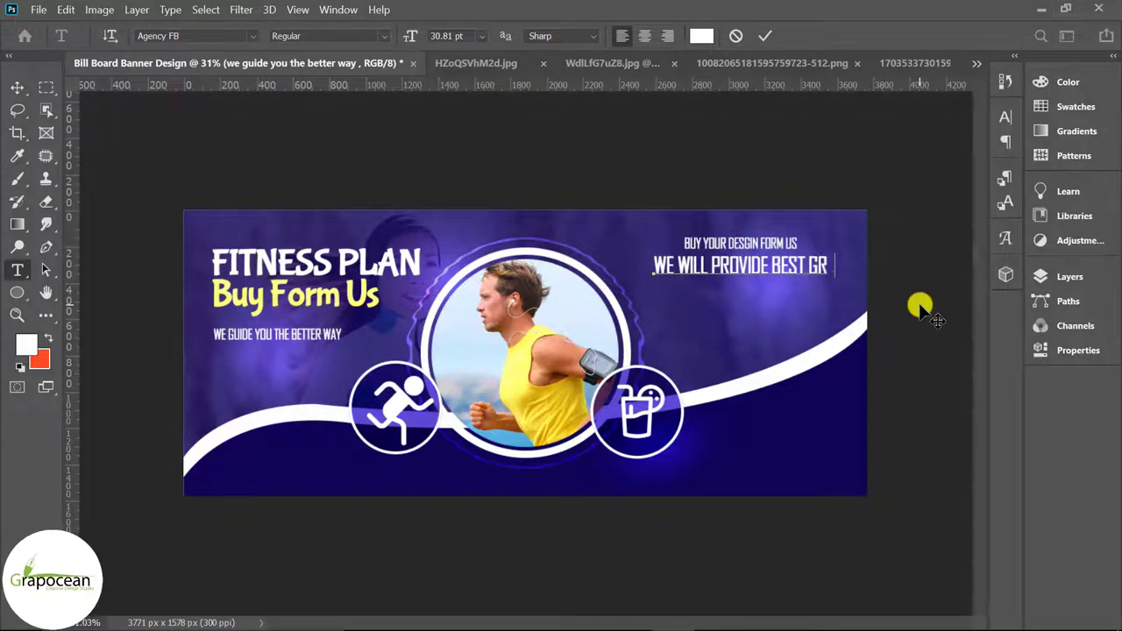
type("ES")
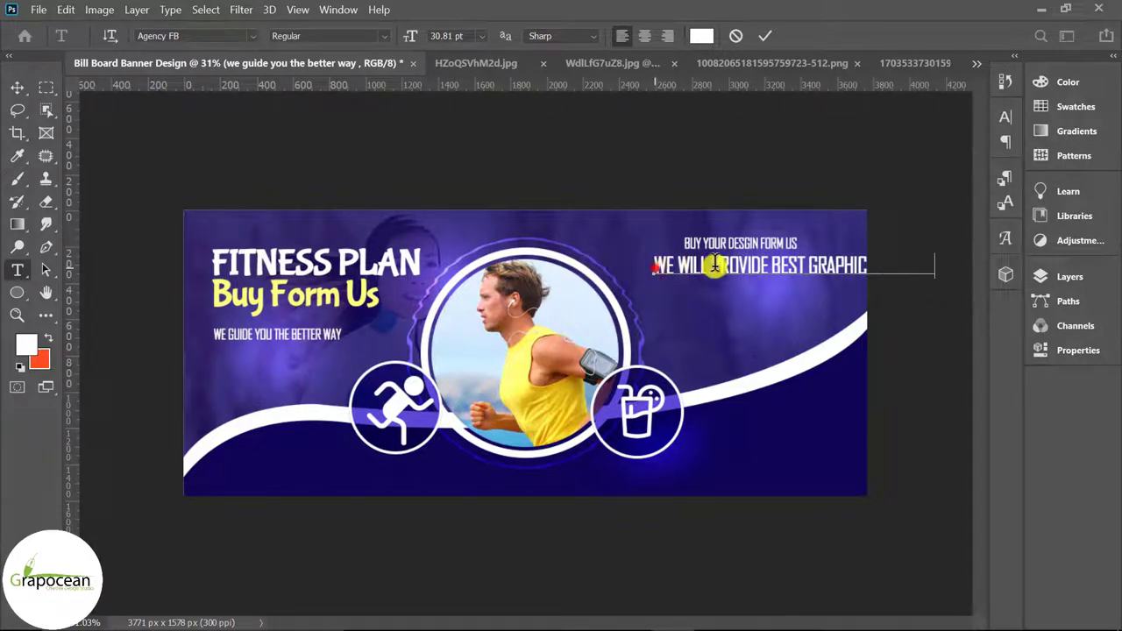
key("ctrl+a")
left_click(252, 36)
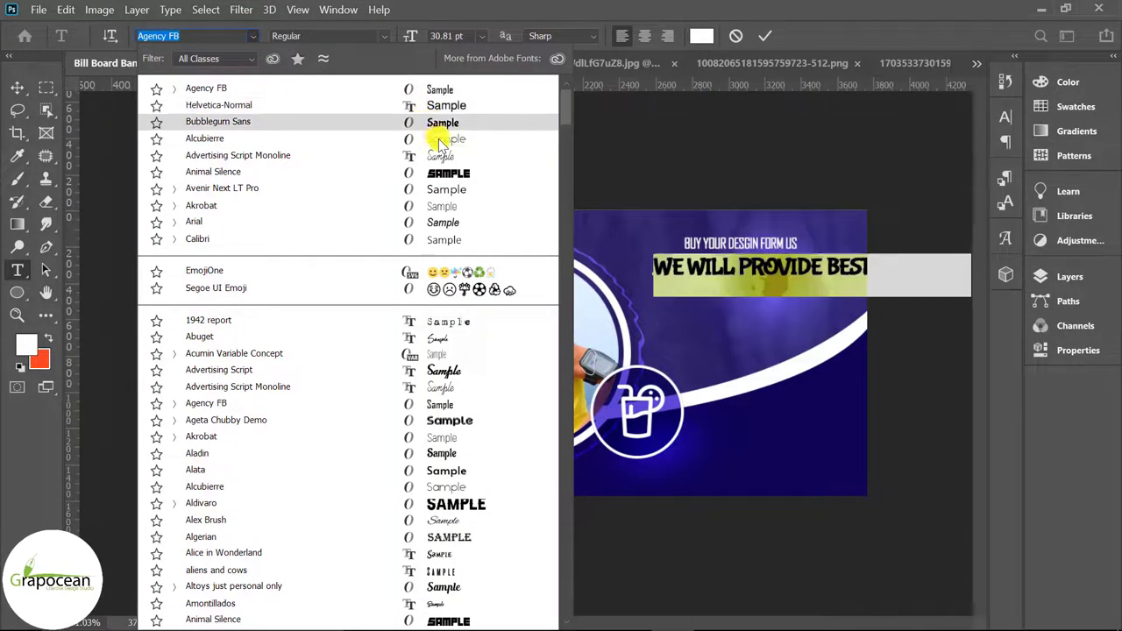
left_click(441, 188)
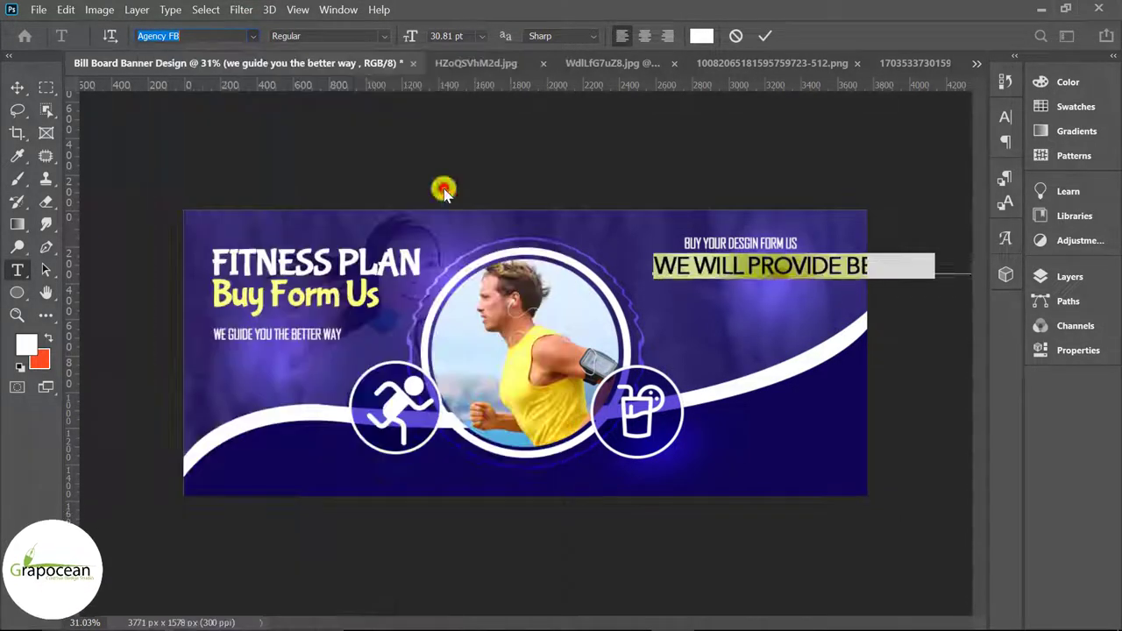
left_click(17, 88)
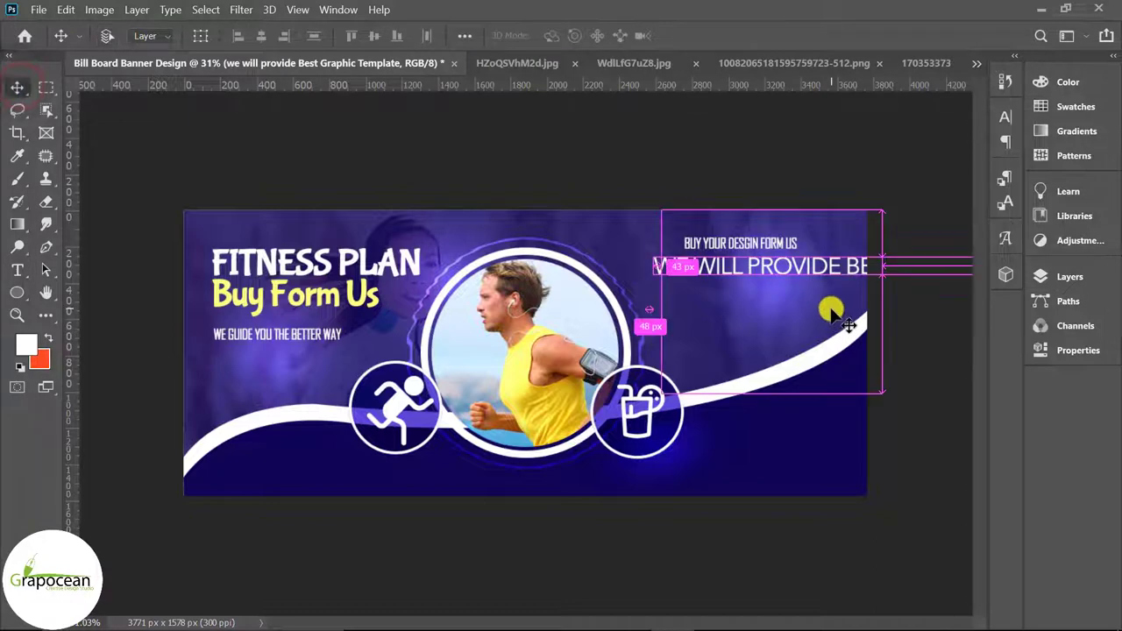
Scale the tagline to about 56% and move it above BUY YOUR DESGIN FORM US.
key("ctrl+t")
scroll(952, 313, "down", 3)
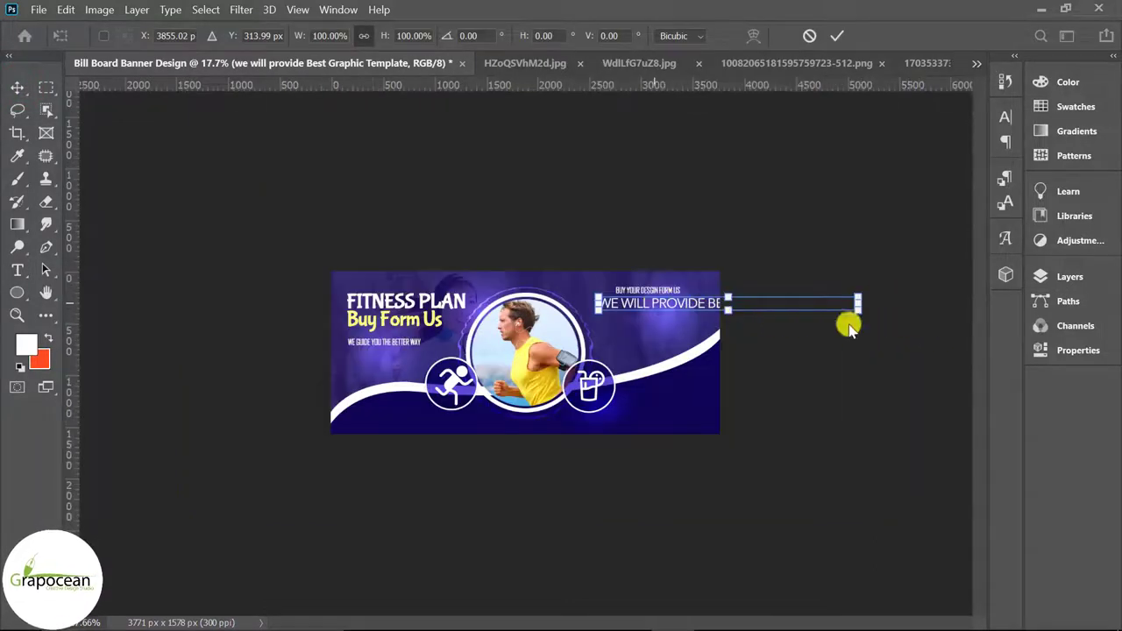
left_click_drag(858, 307, 796, 306)
scroll(855, 281, "up", 1)
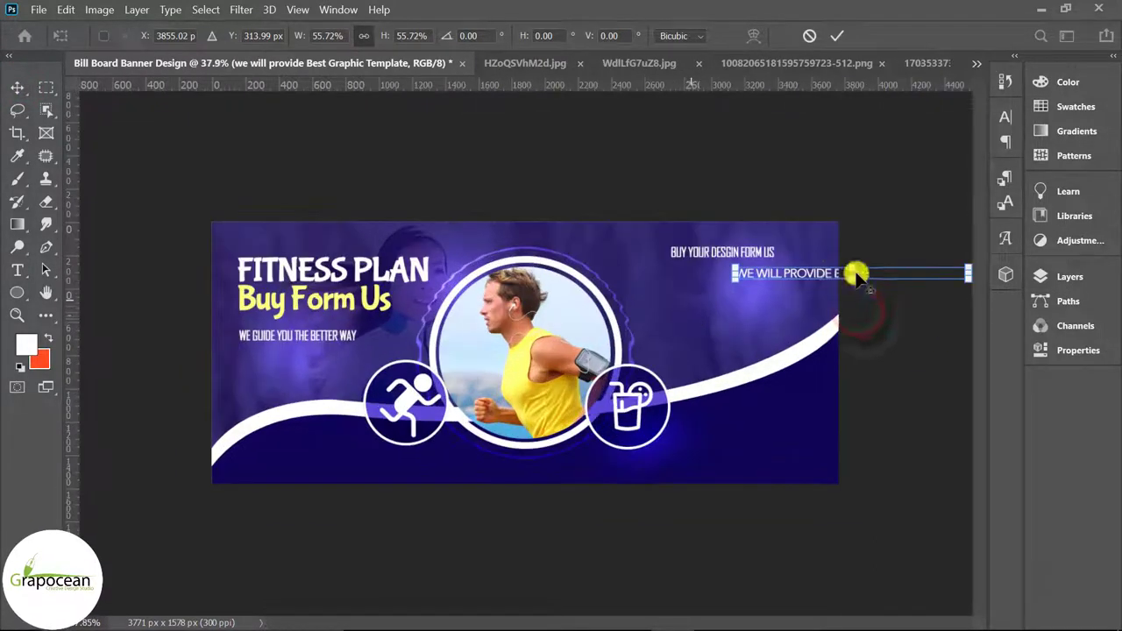
scroll(851, 268, "up", 1)
mouse_move(868, 250)
left_mouse_down()
mouse_move(659, 213)
mouse_move(666, 181)
mouse_move(691, 200)
left_mouse_up()
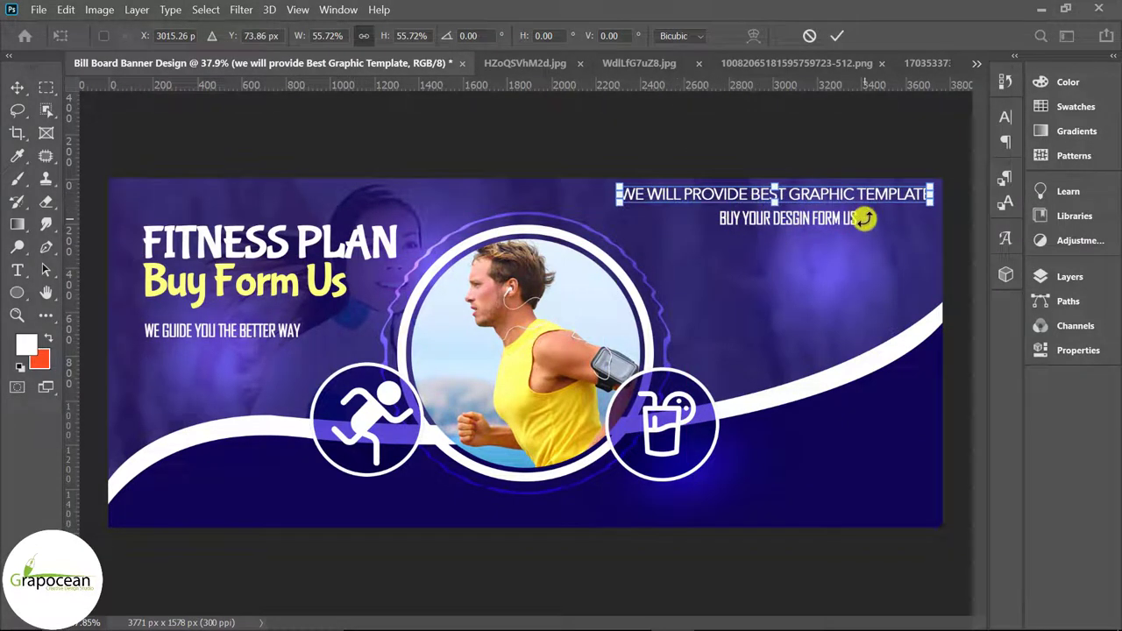
left_click(837, 35)
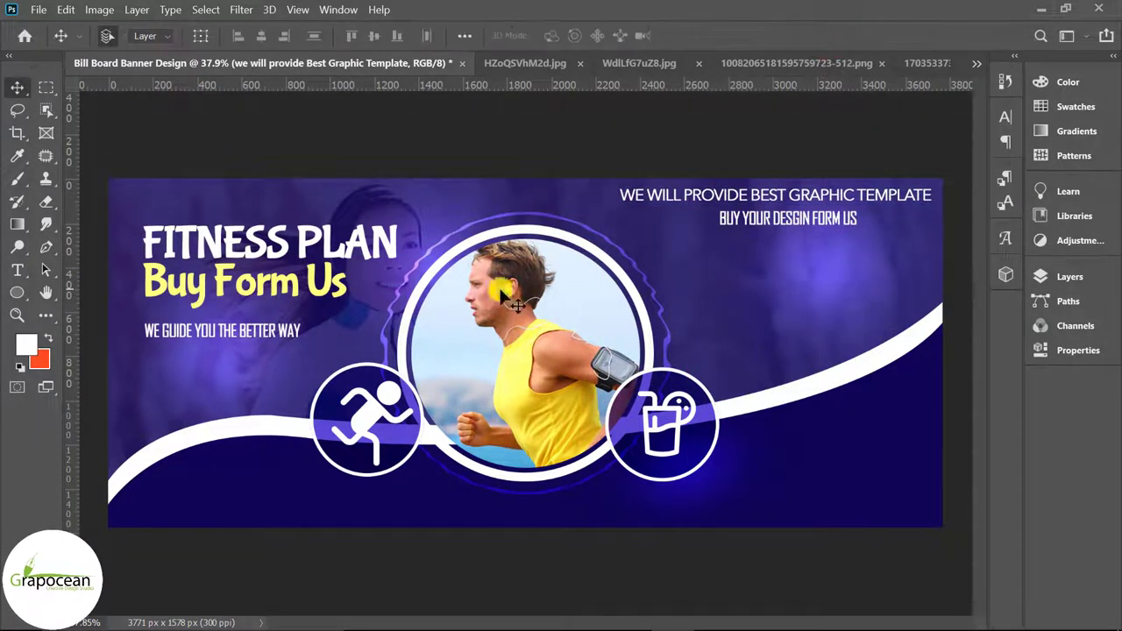
Set the BUY YOUR DESGIN FORM US line to 30.81 pt, bold BUY YOUR, and reposition it.
left_click(17, 270)
triple_click(854, 220)
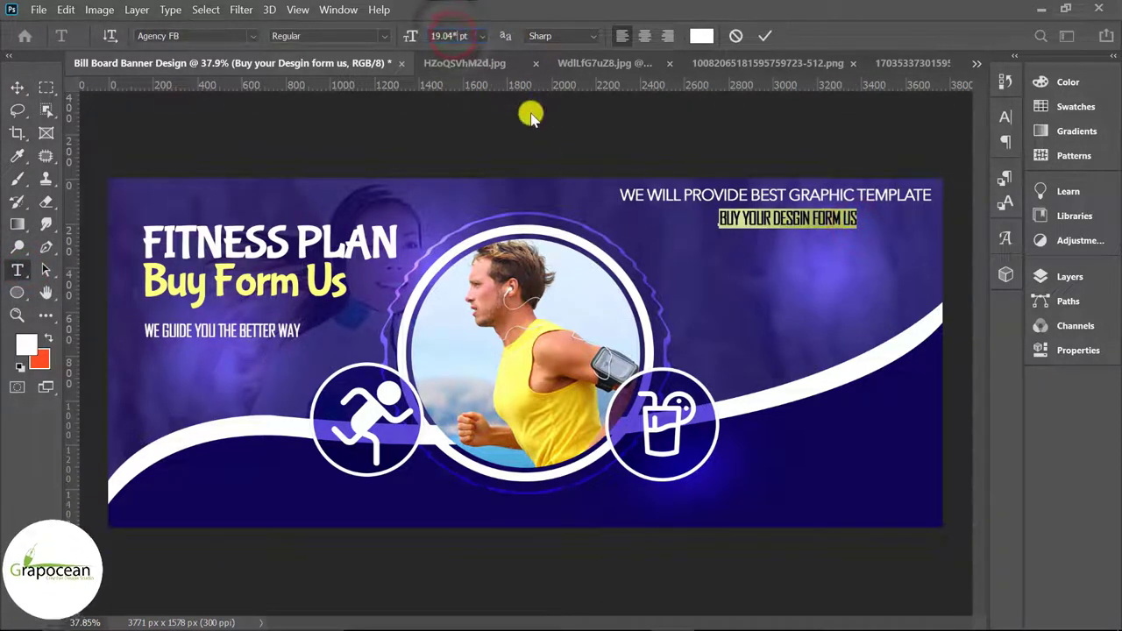
left_click_drag(531, 117, 549, 114)
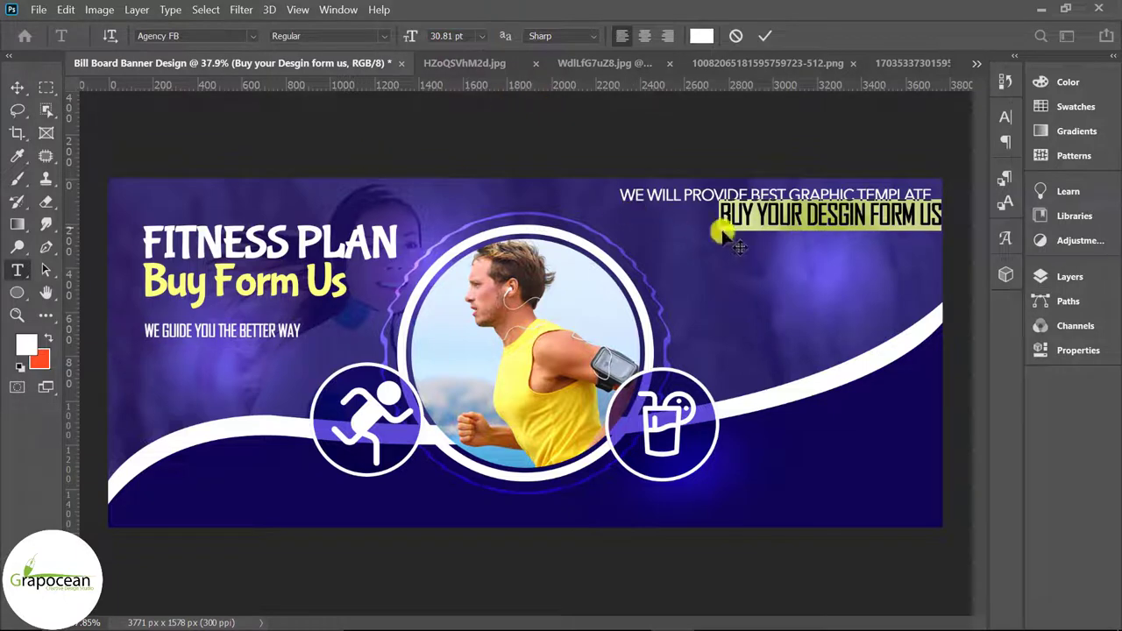
left_click_drag(724, 219, 802, 220)
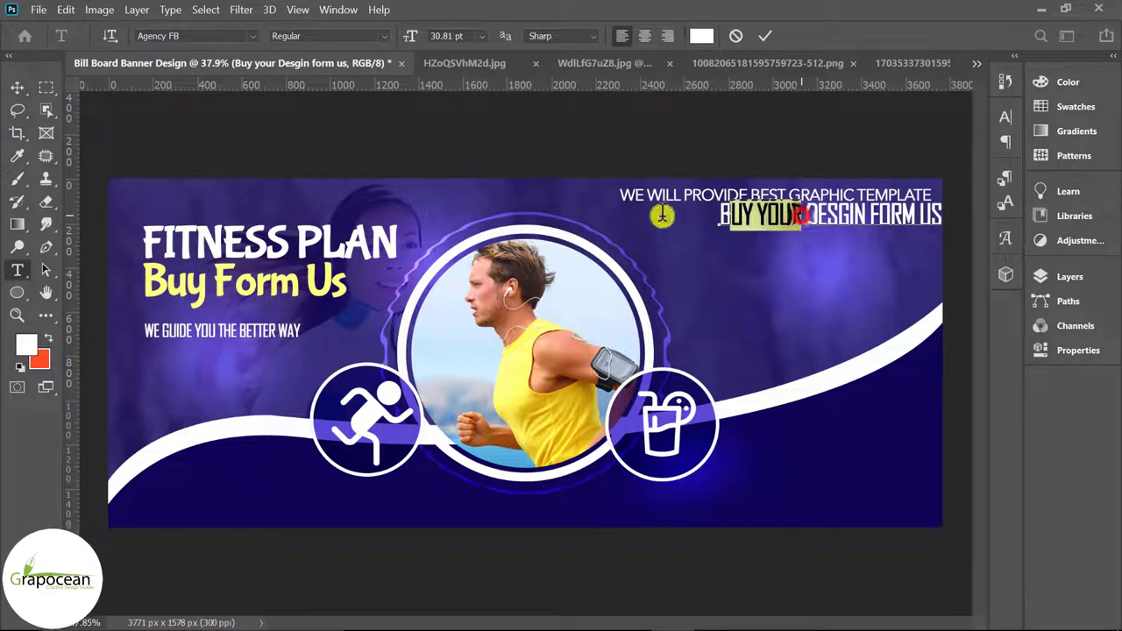
left_click(383, 36)
left_click(336, 63)
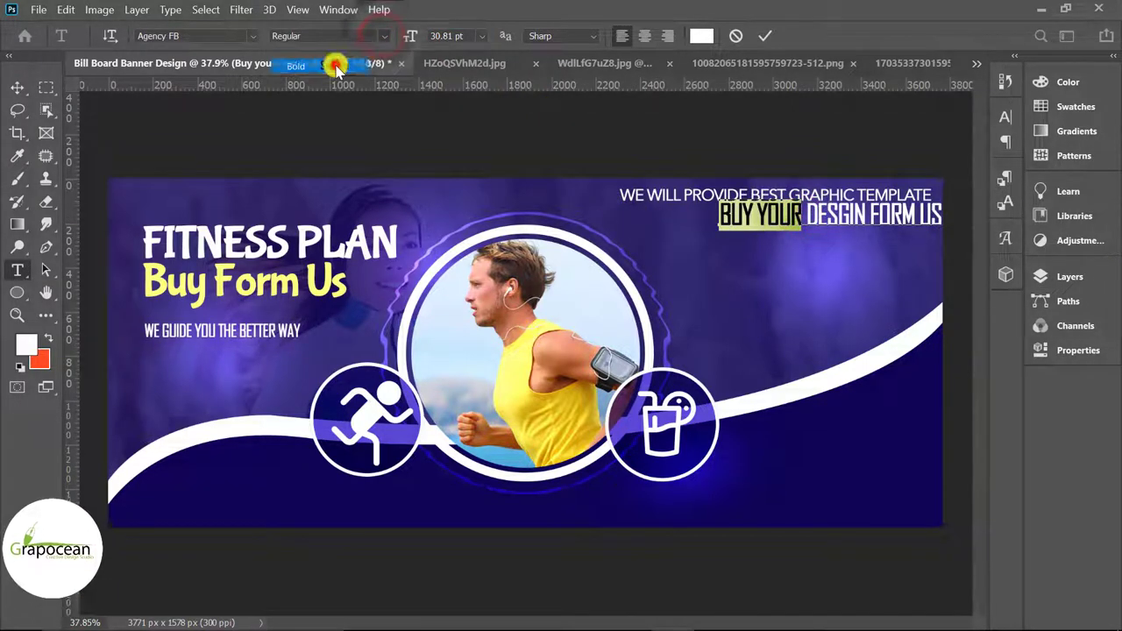
left_click(18, 88)
left_click_drag(845, 219, 820, 222)
key("shift+Down")
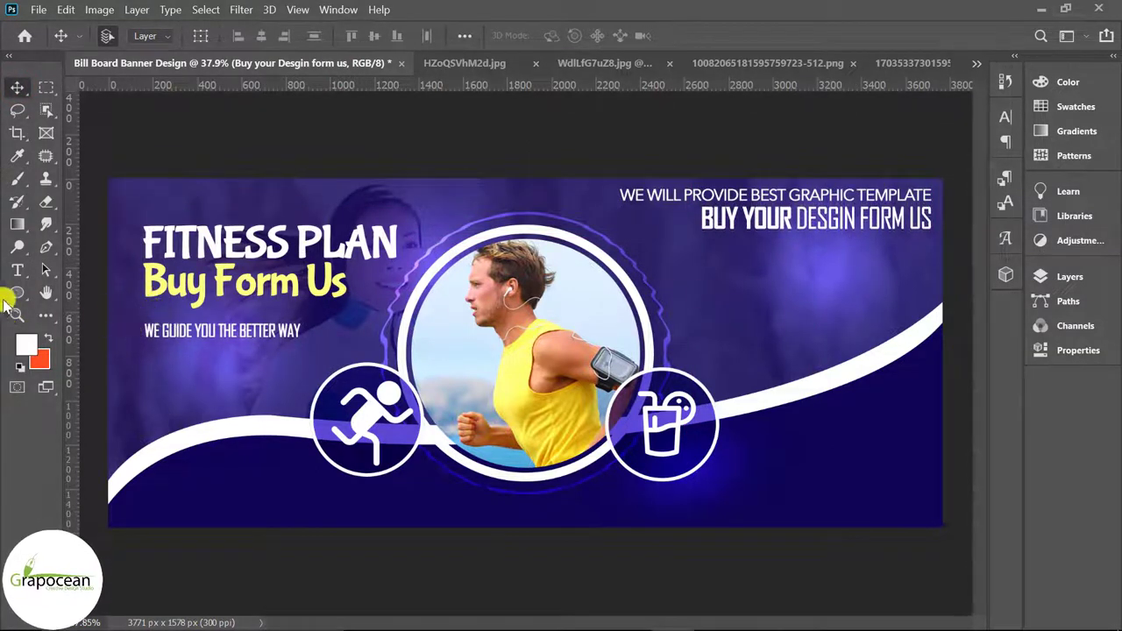
Color BUY YOUR pale yellow #ffff82, sampled from the Buy Form Us text.
left_click(17, 269)
left_click_drag(793, 220, 646, 221)
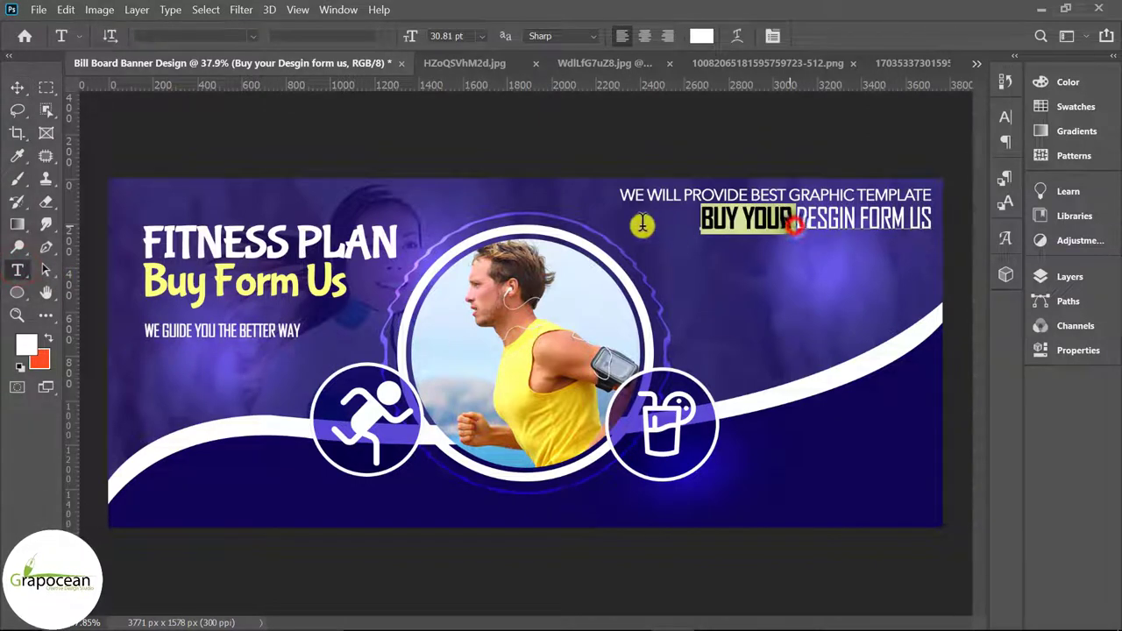
left_click(702, 39)
left_click(214, 277)
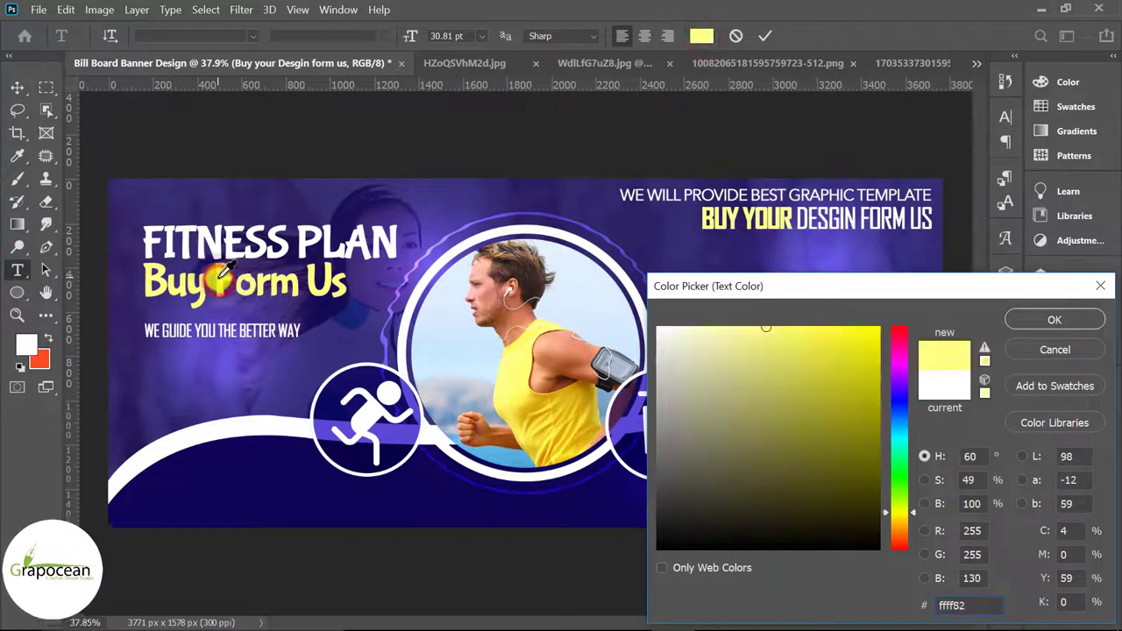
left_click(1078, 321)
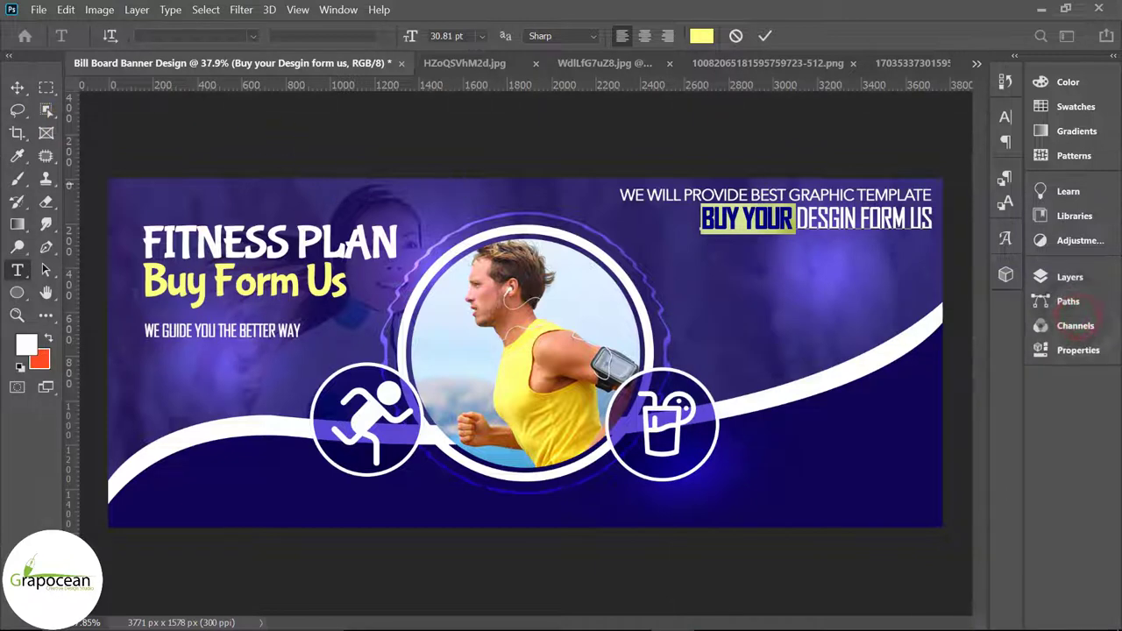
left_click(17, 86)
key("ctrl+minus")
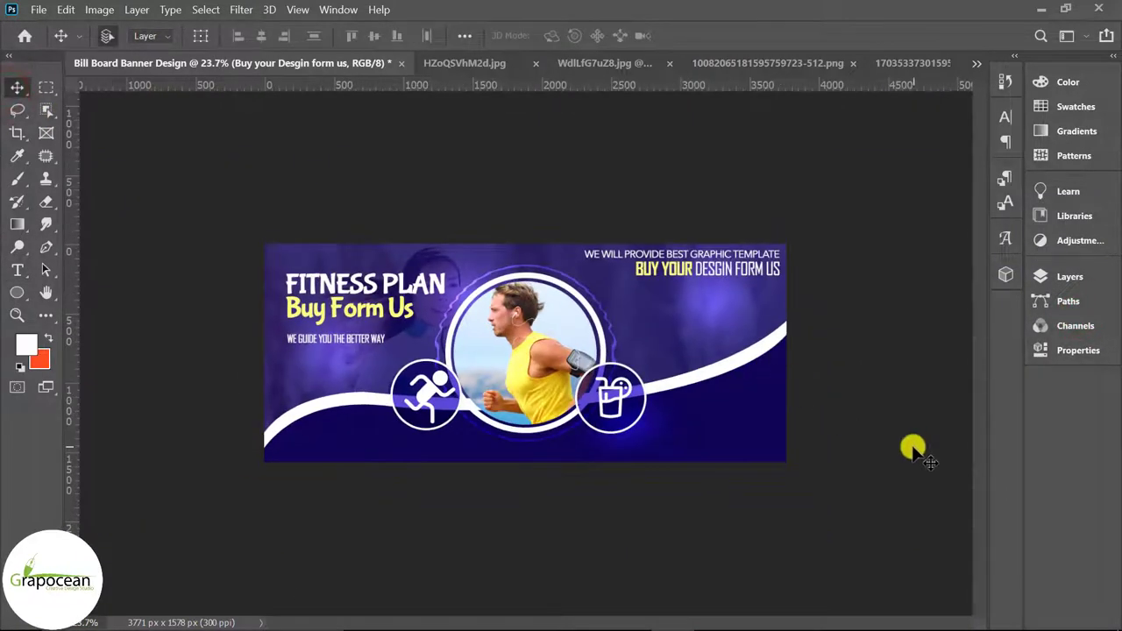
Keep the navy Shape 1 layer's blending at Normal and lower its opacity to about 83%.
scroll(850, 402, "up", 1)
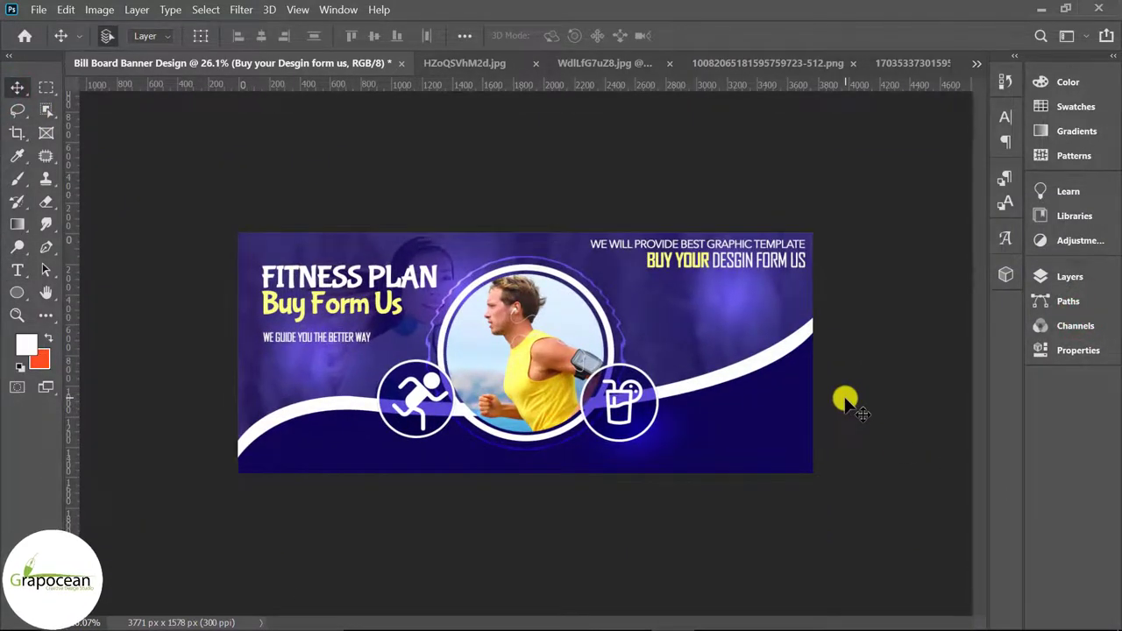
left_click(779, 433)
left_click(1100, 275)
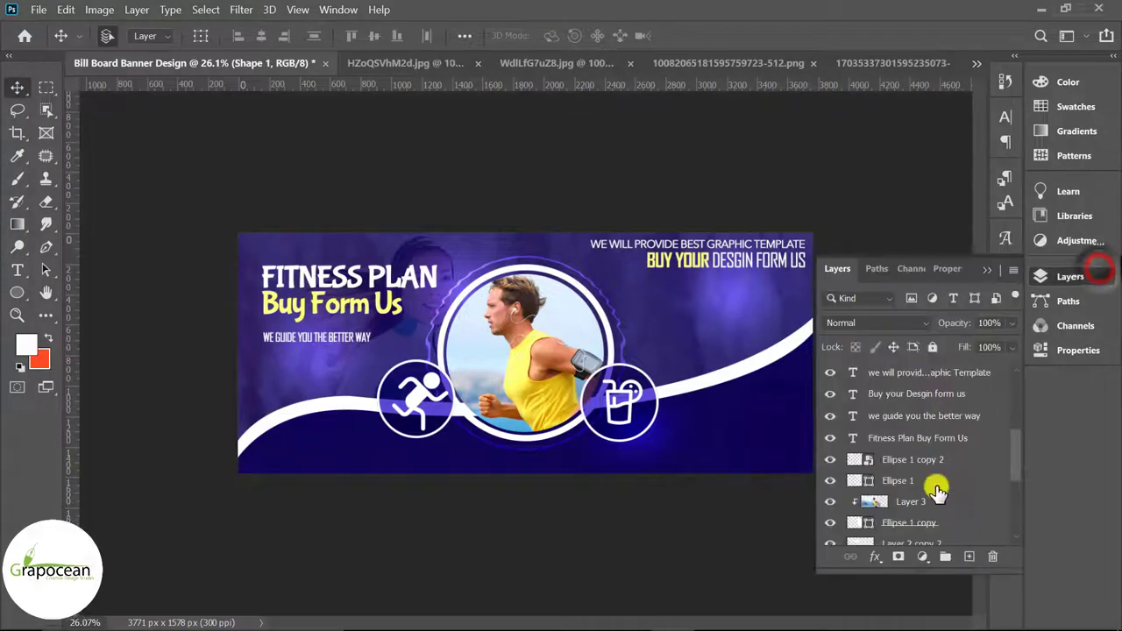
left_click(836, 323)
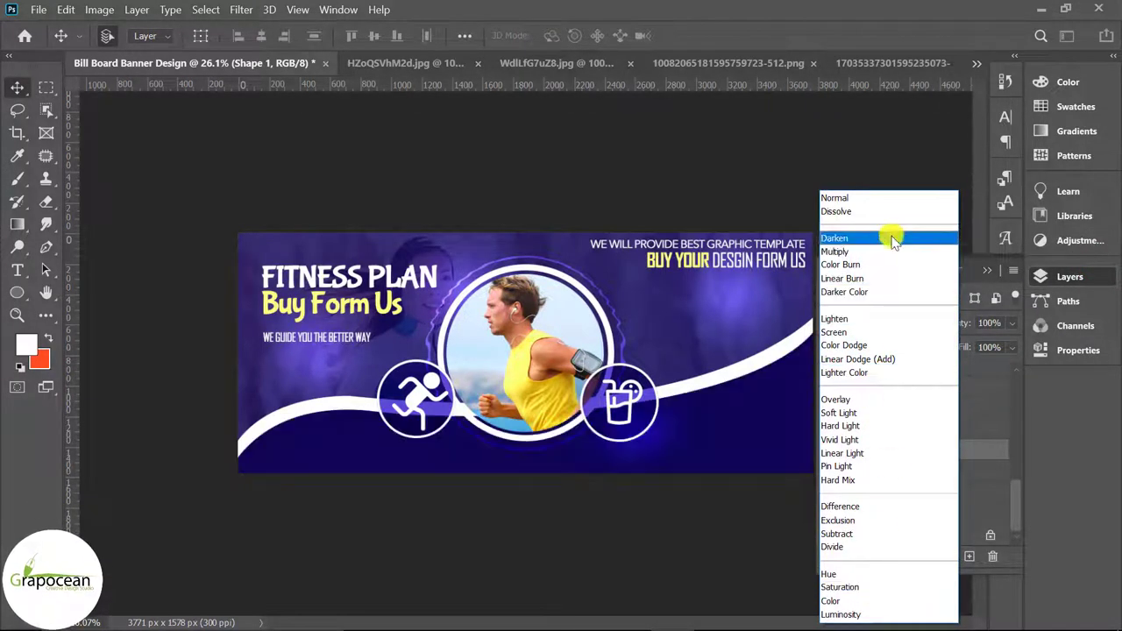
left_click(742, 524)
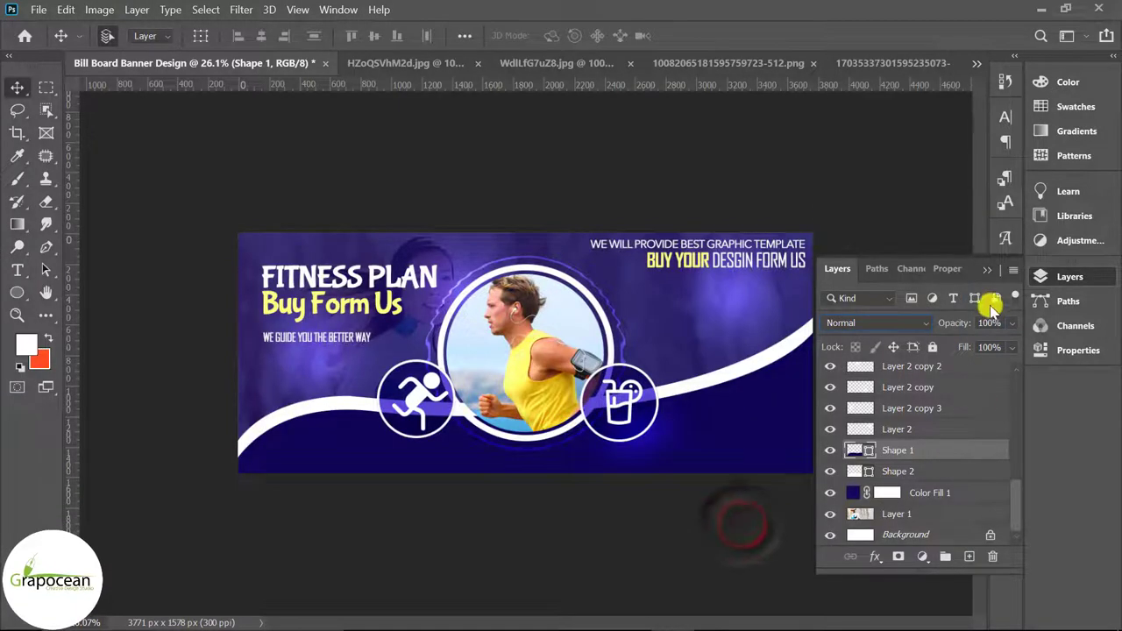
left_click_drag(995, 342, 1008, 342)
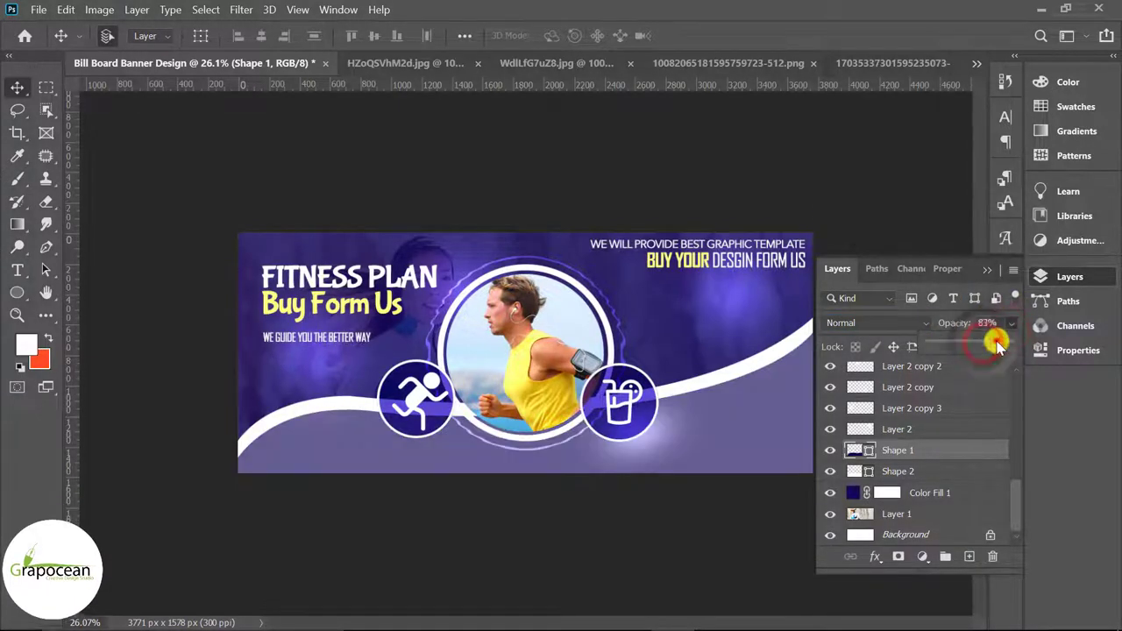
Compare the white wave's visibility, then add a layer mask to Shape 2 from its outline selection.
left_click(922, 450)
left_click(831, 470)
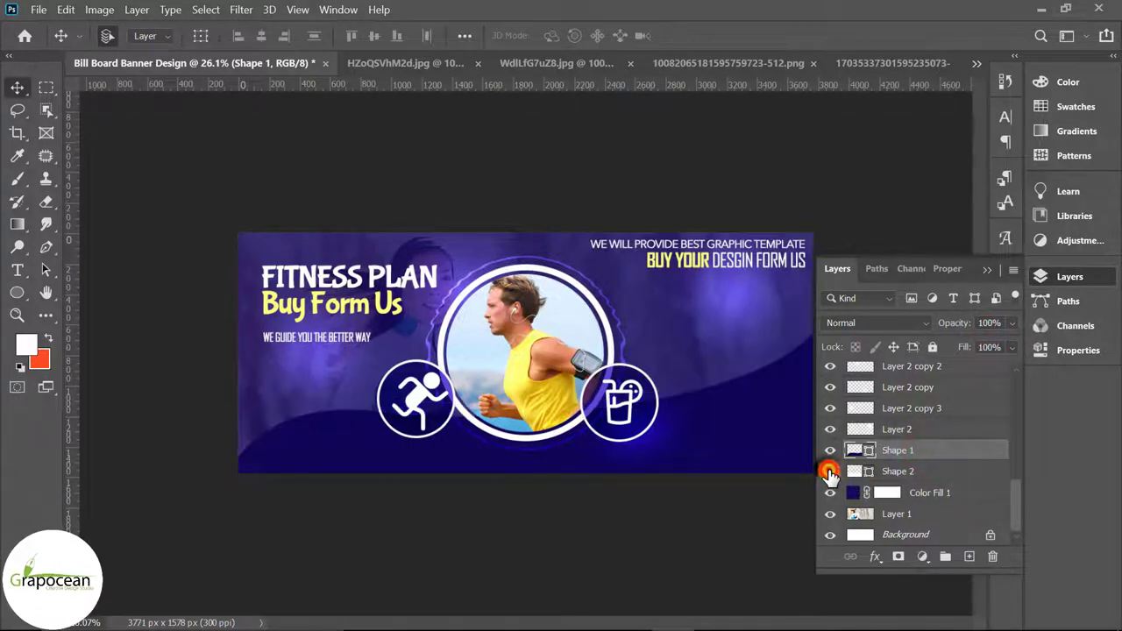
left_click(831, 471)
left_click(927, 473)
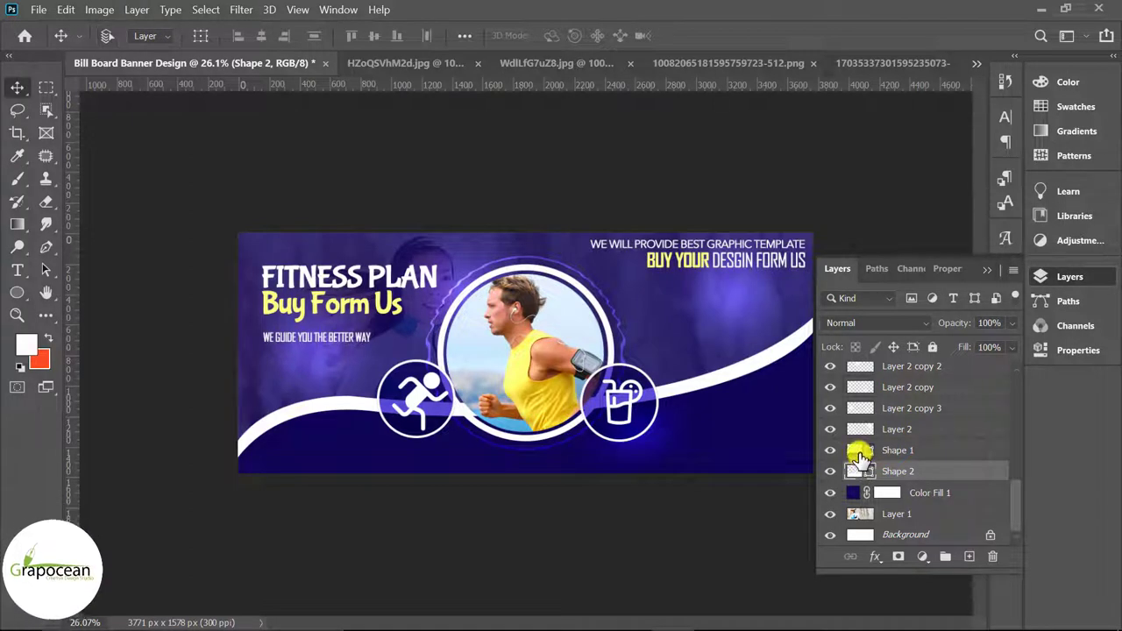
left_click(855, 471, "ctrl")
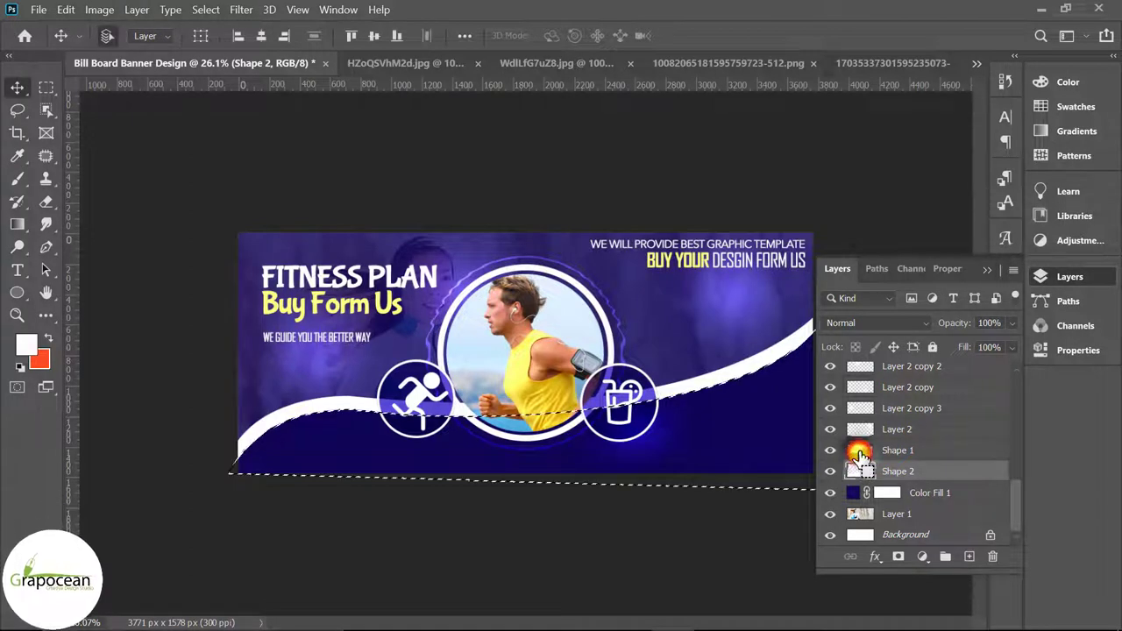
left_click(898, 555)
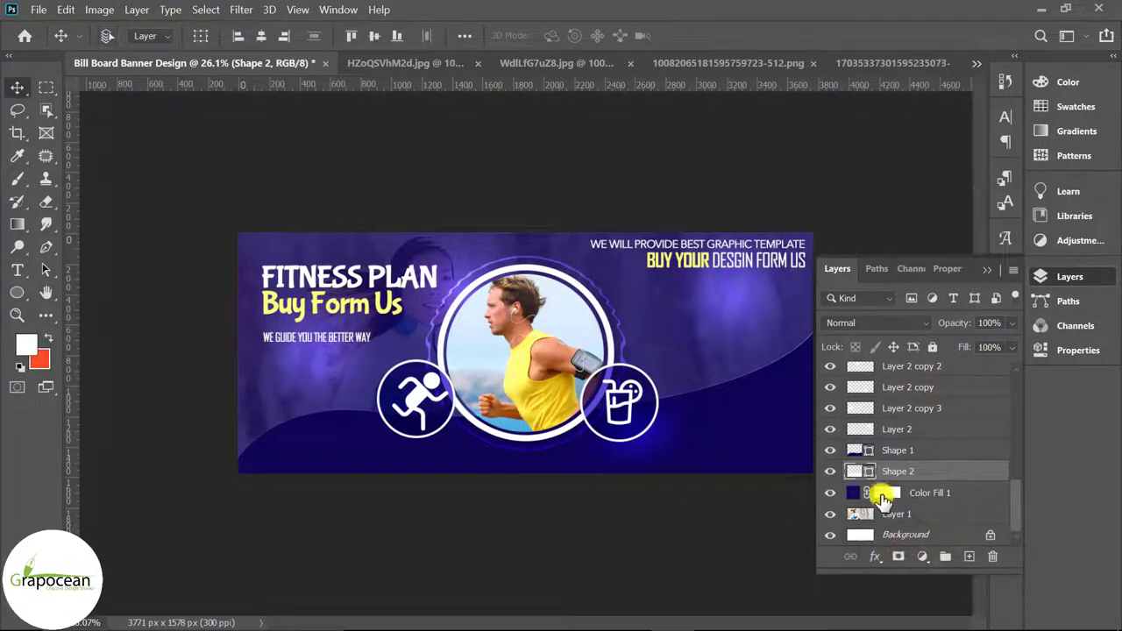
key("ctrl+z")
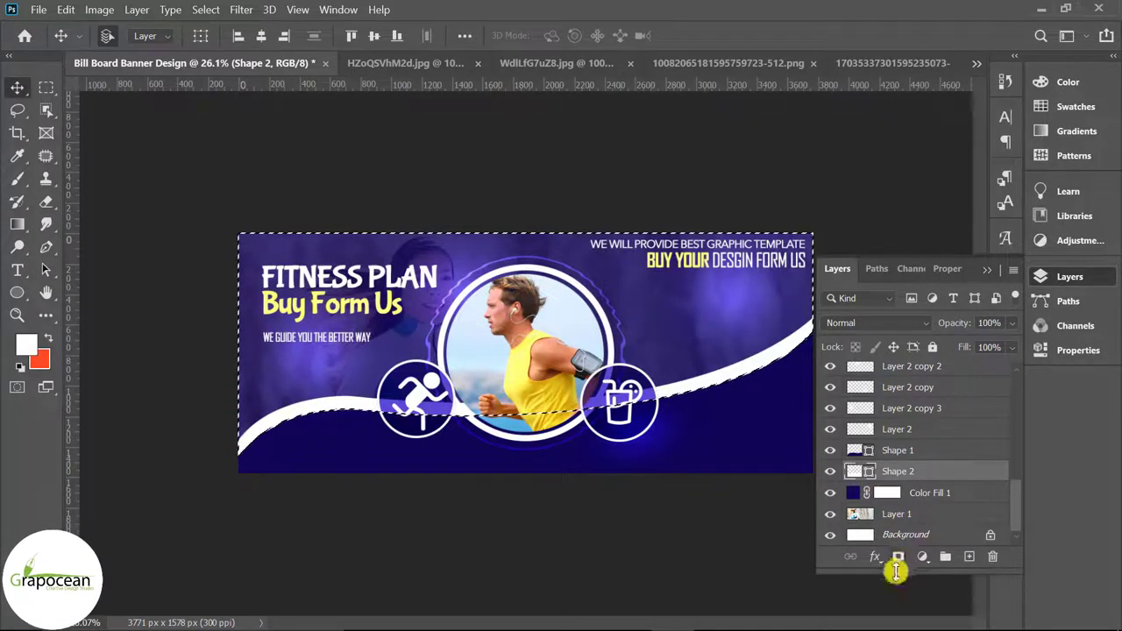
left_click(900, 557)
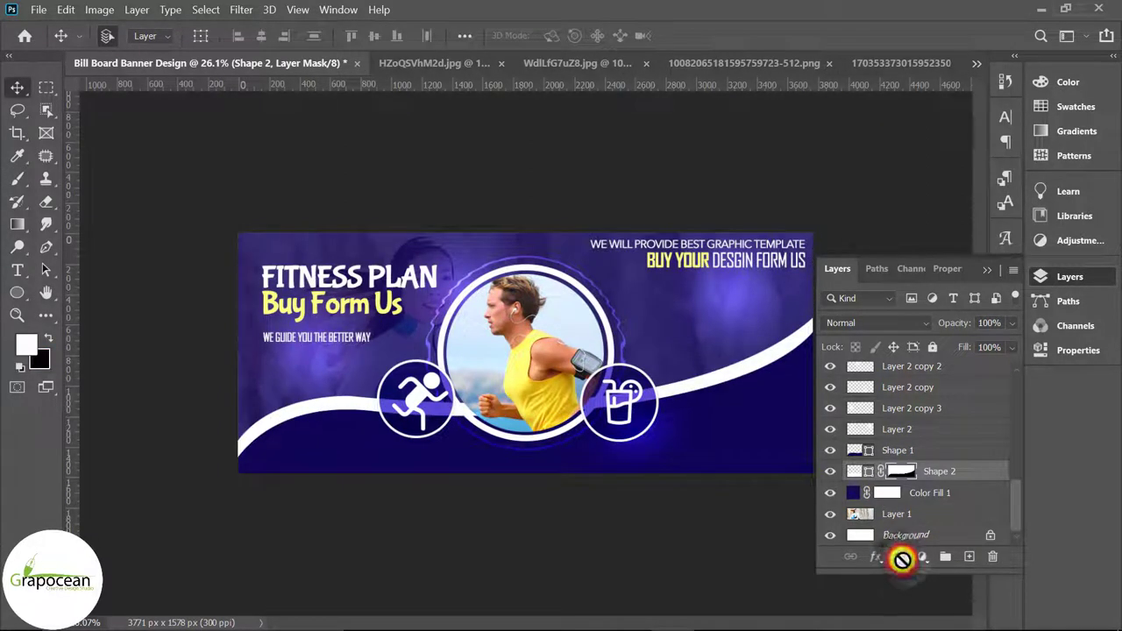
Set Shape 1's blend mode to Soft Light.
left_click(903, 450)
left_click(877, 322)
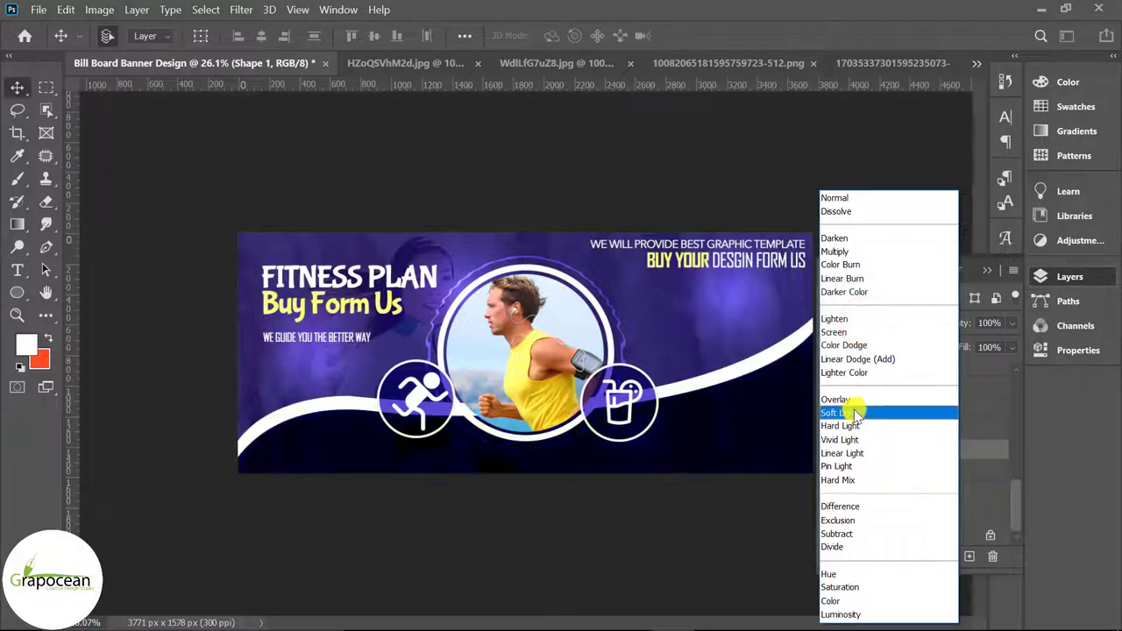
left_click(853, 412)
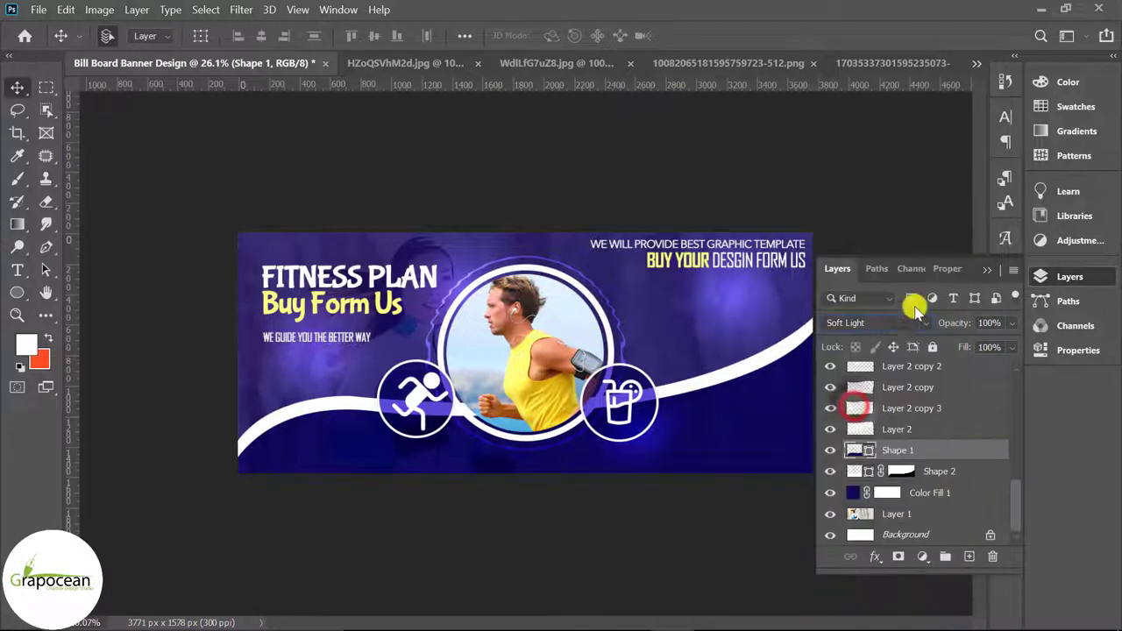
Select both top-right headline text layers and drag them slightly down.
double_click(990, 270)
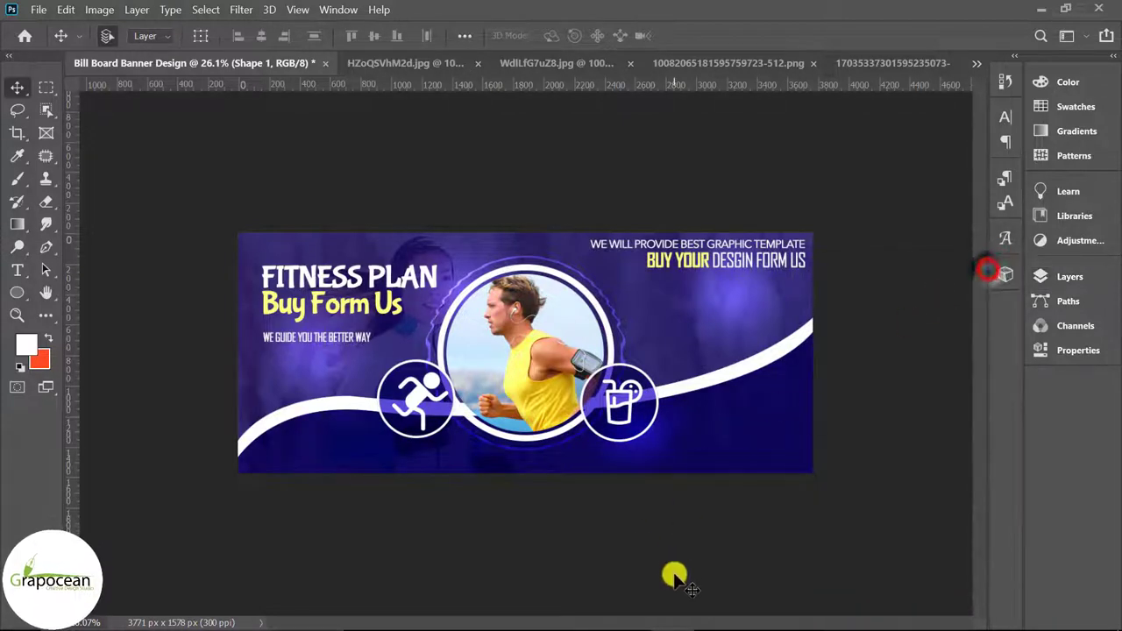
key("ctrl+minus")
key("ctrl+0")
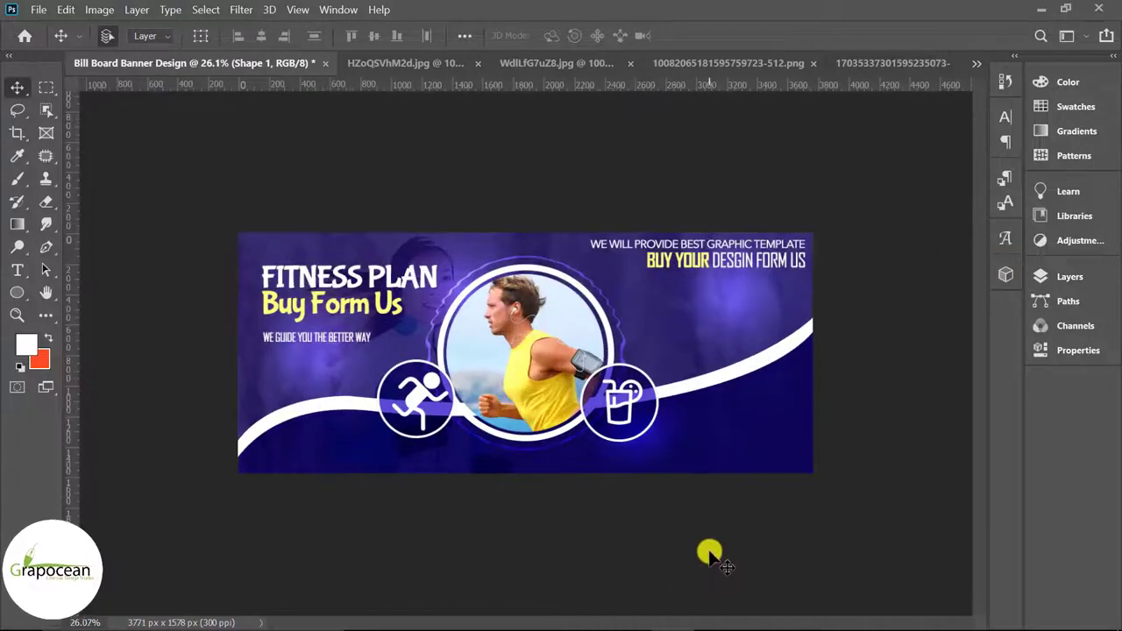
scroll(731, 268, "up", 2)
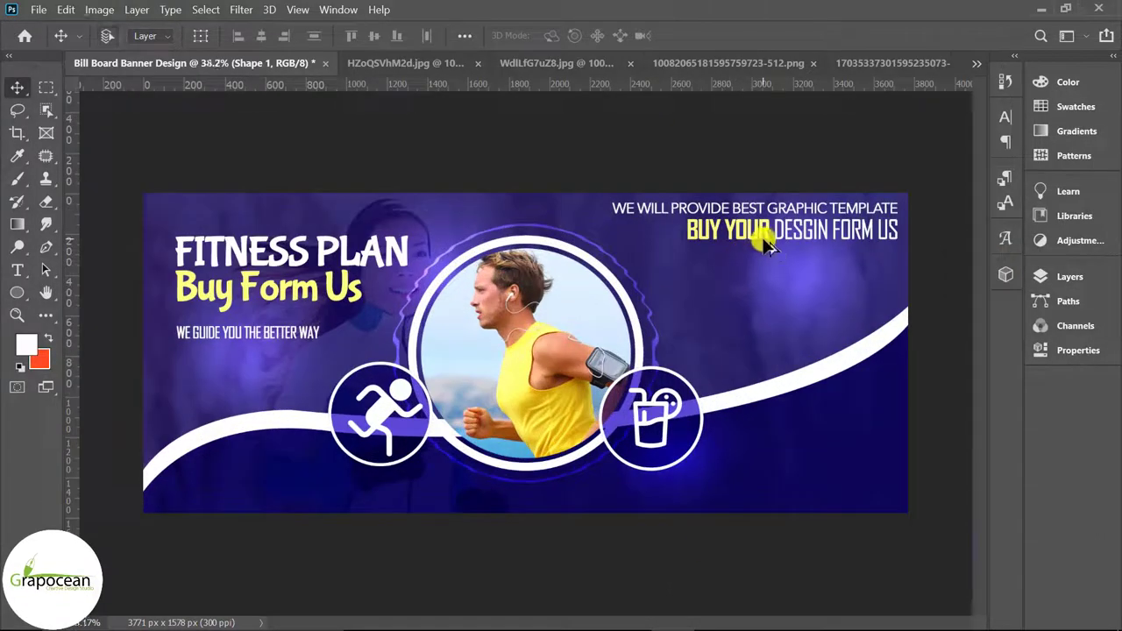
scroll(751, 243, "up", 1)
left_click(773, 220)
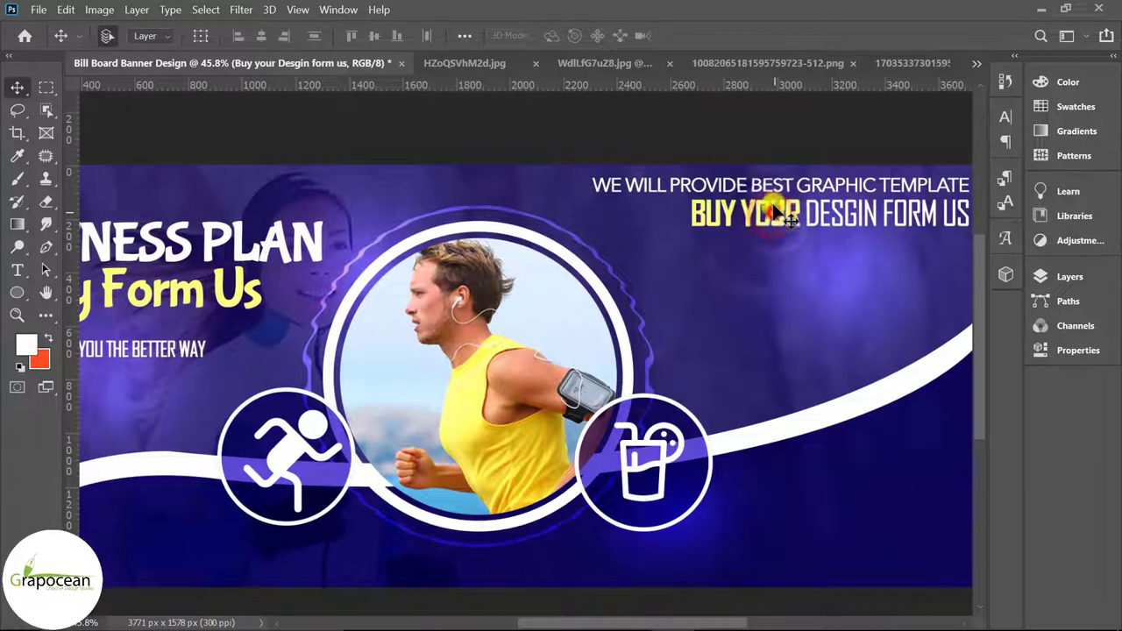
left_click(778, 184, "shift")
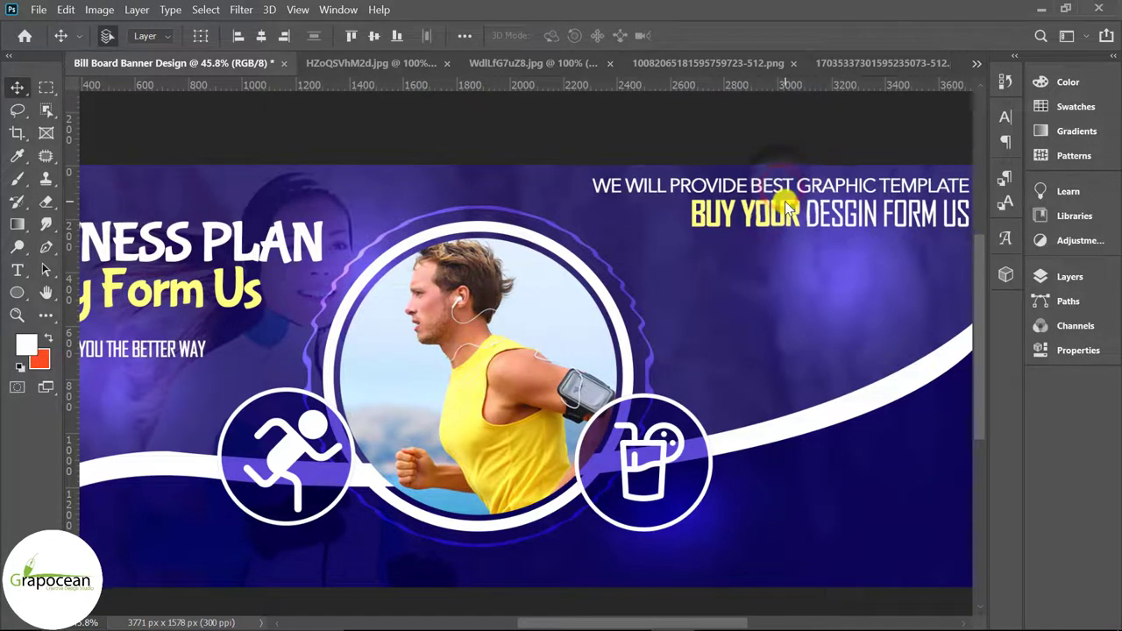
left_click_drag(781, 194, 783, 198)
Nudge both headline lines left twice and down once with Shift+arrow keys.
key("ctrl+0")
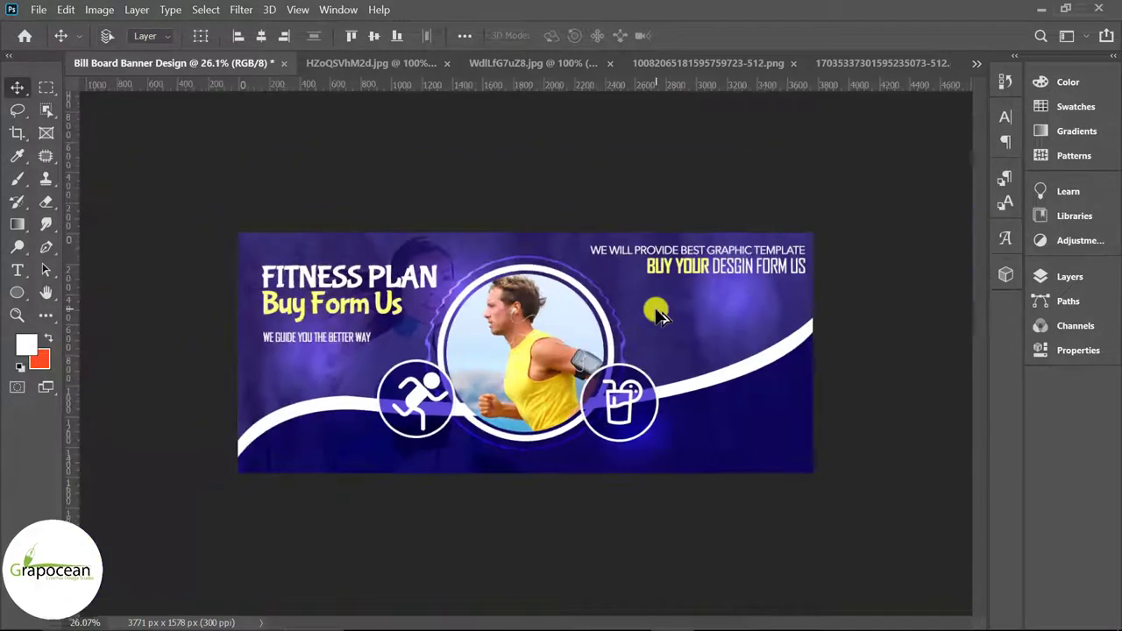
key("shift+Left")
key("shift+Left")
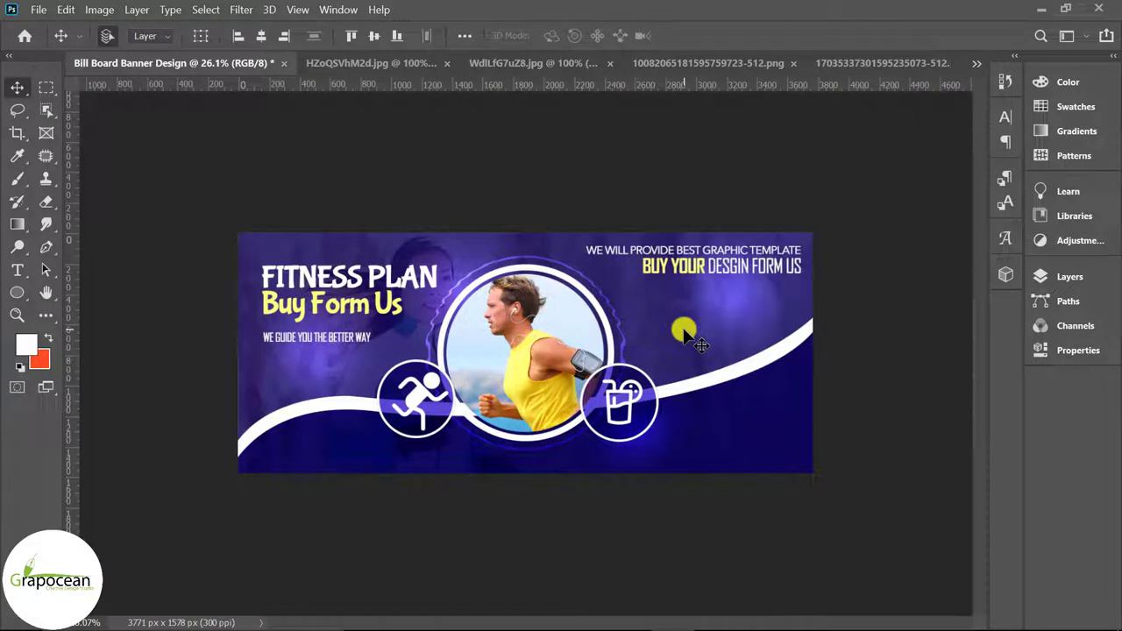
key("shift+Left")
key("shift+Down")
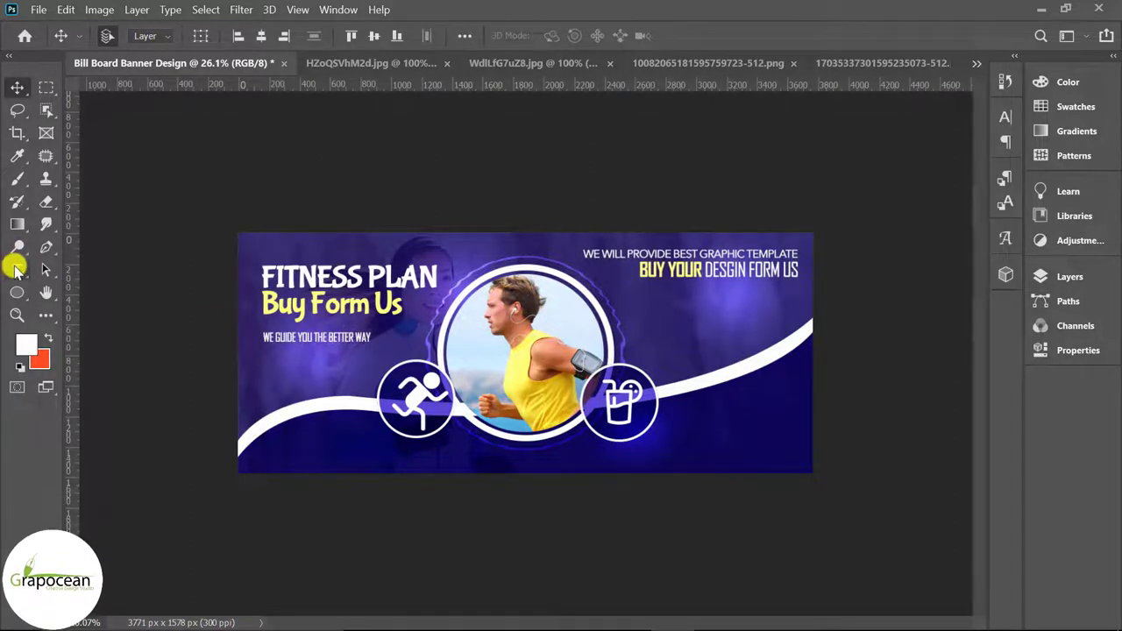
Draw a yellow rounded rectangle with 64.5 px corner radius under the headline.
right_click(17, 291)
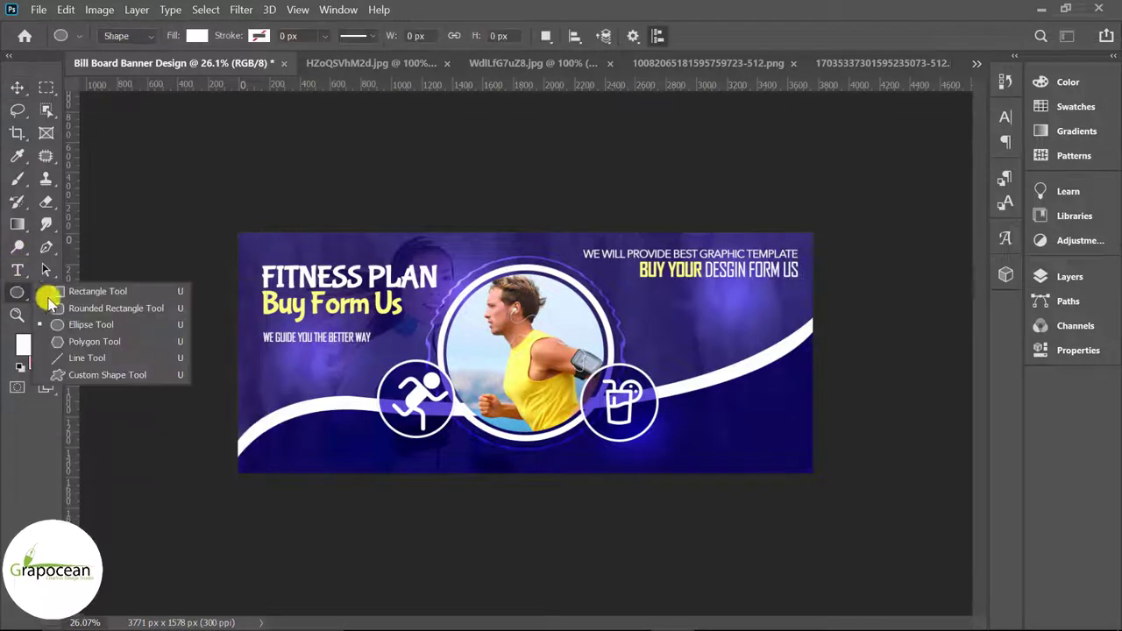
left_click(76, 309)
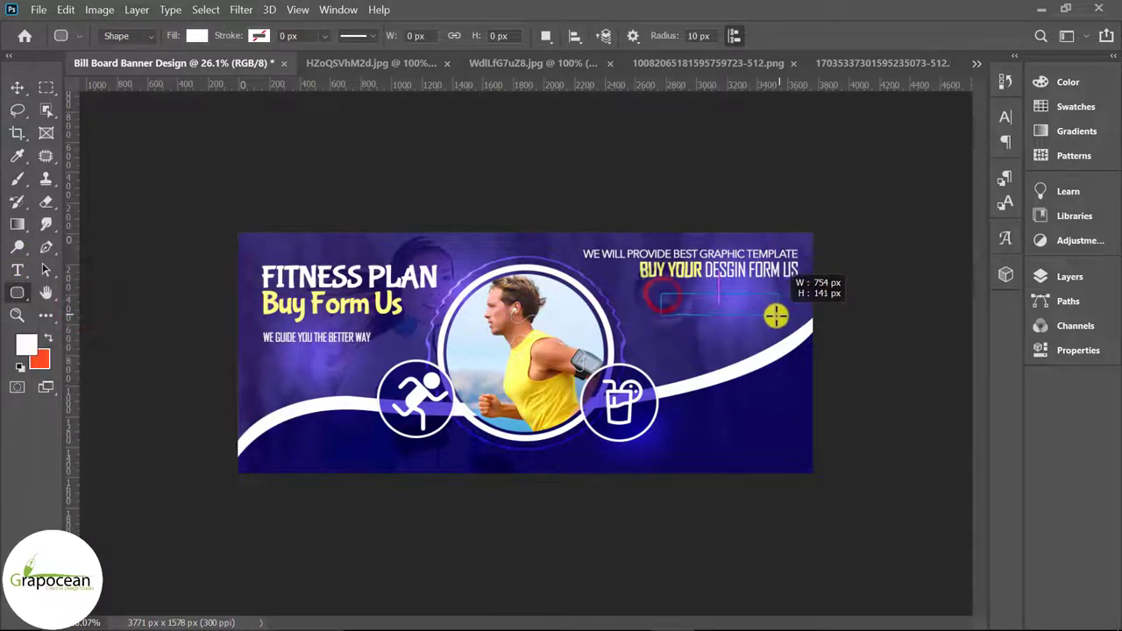
left_click_drag(761, 308, 781, 312)
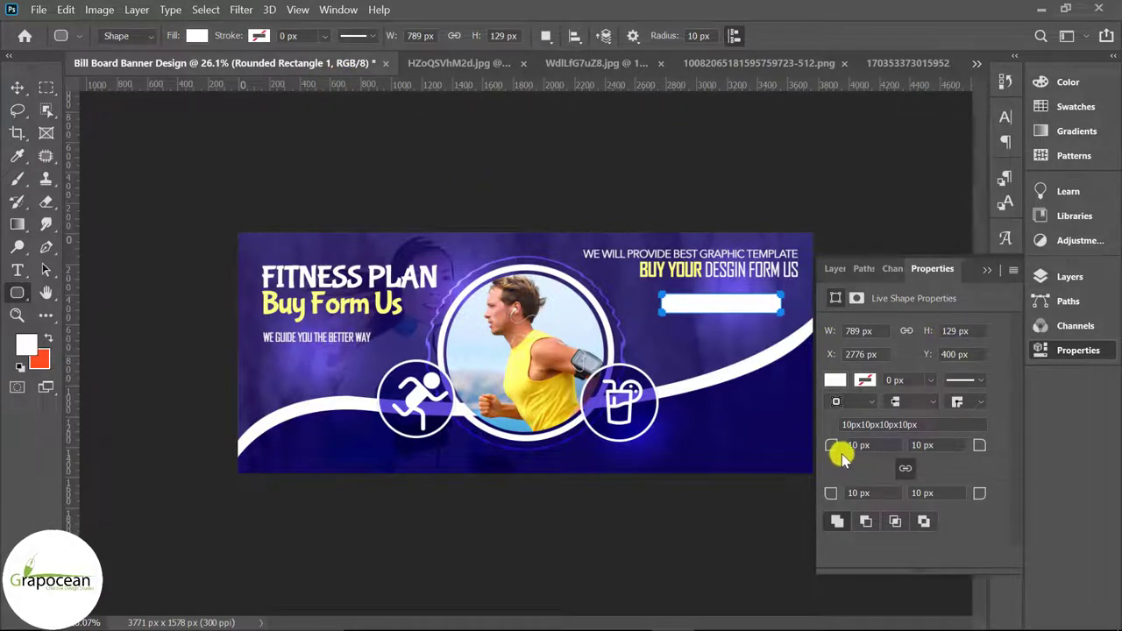
left_click_drag(958, 448, 994, 457)
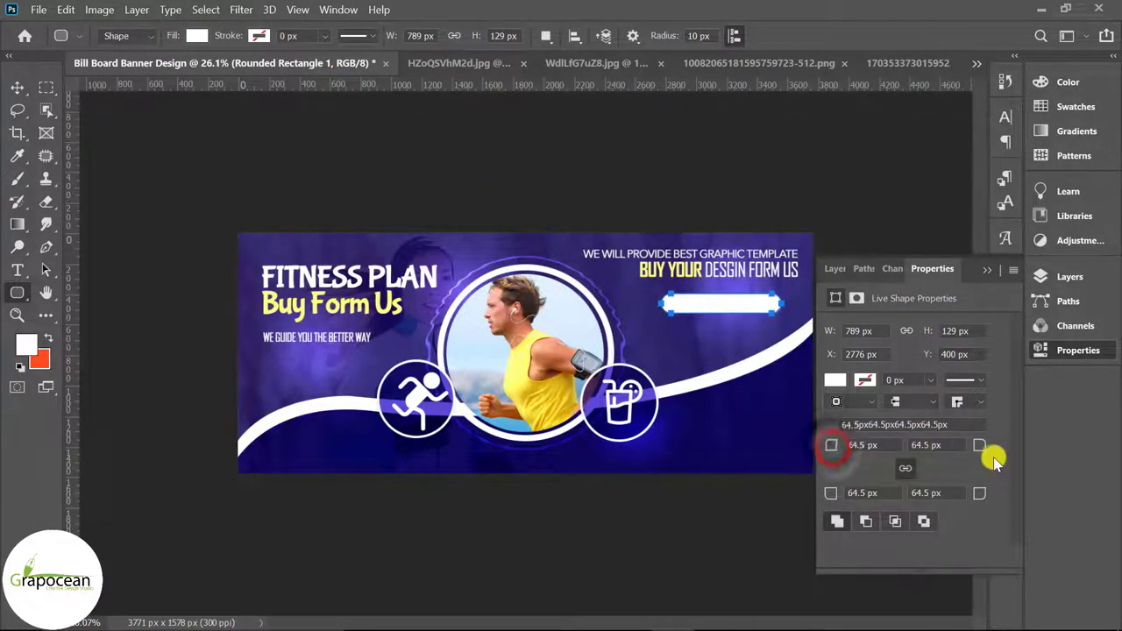
left_click(196, 36)
left_click(85, 129)
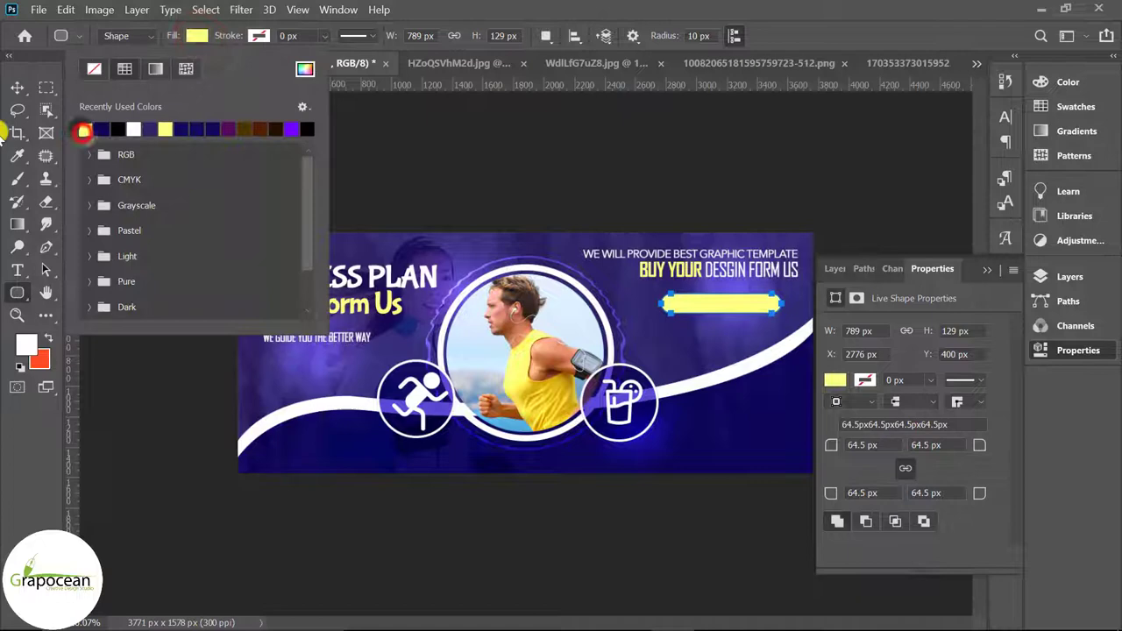
left_click(17, 88)
Move the yellow bar up slightly and enlarge it with Free Transform.
left_click(987, 269)
scroll(802, 307, "up", 2)
mouse_move(801, 300)
left_mouse_down()
mouse_move(826, 311)
mouse_move(816, 310)
mouse_move(812, 280)
left_mouse_up()
key("ctrl+t")
scroll(780, 303, "up", 2)
left_click_drag(888, 273, 895, 287)
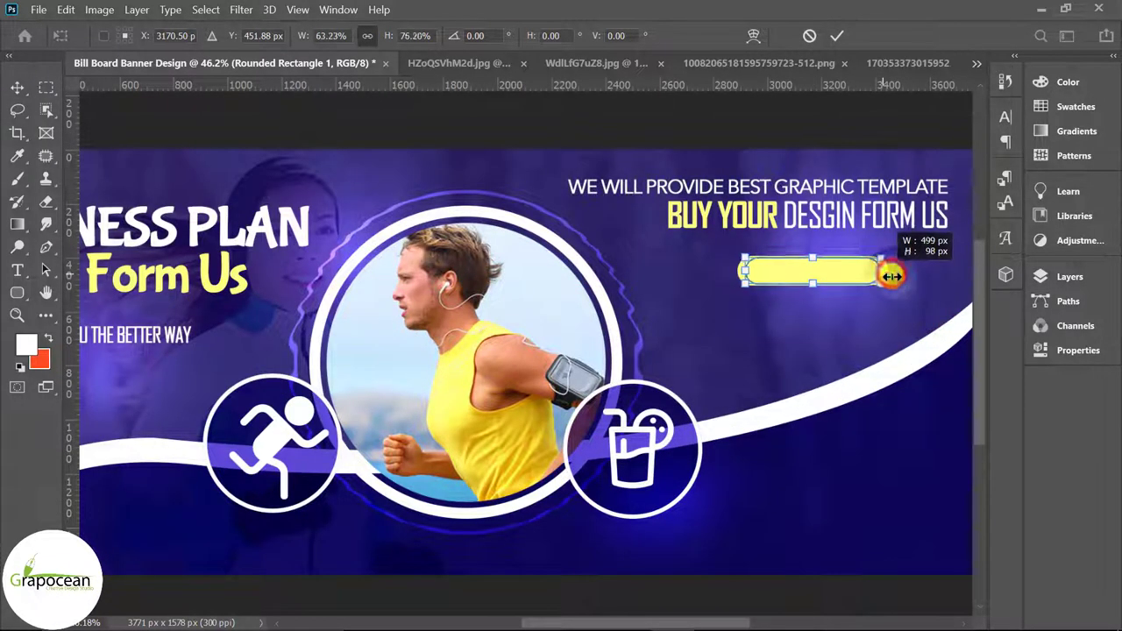
left_click(837, 36)
left_click(18, 86)
Add the URL text below the yellow bar in Helvetica-Normal Regular with All Caps off.
left_click(17, 270)
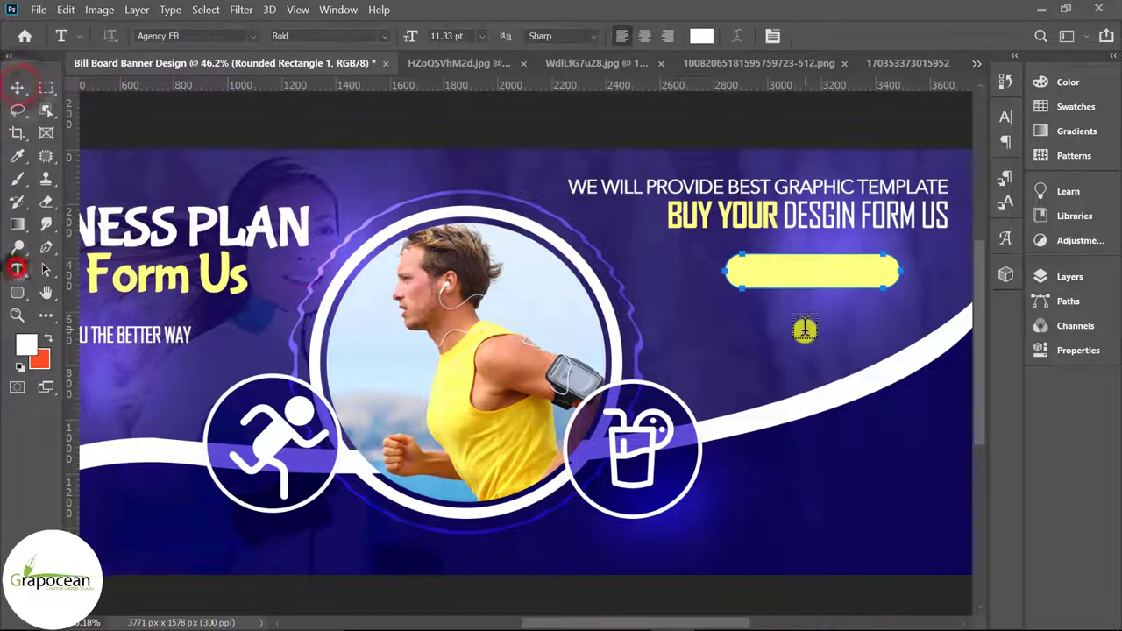
left_click(777, 346)
type("W.G")
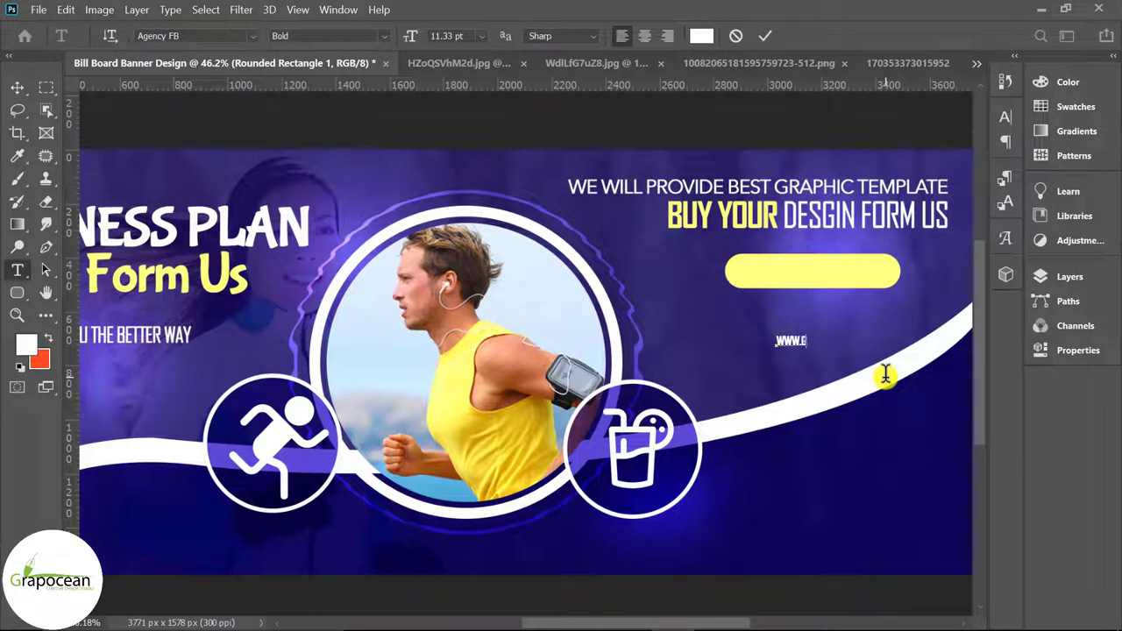
type("RAPOCEAN.COM")
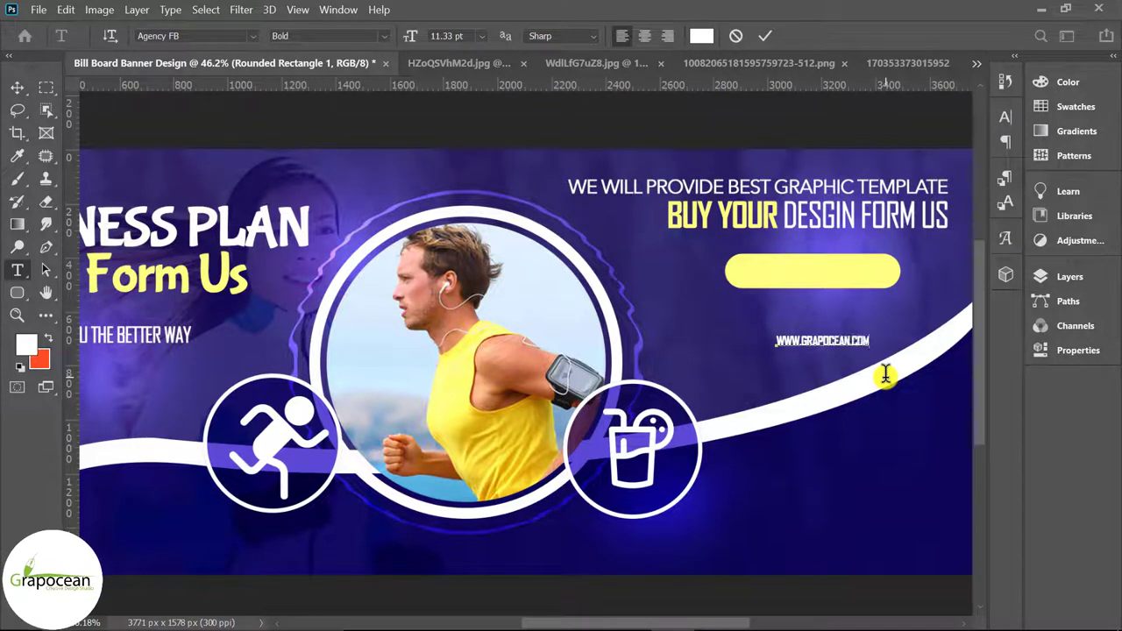
key("ctrl+a")
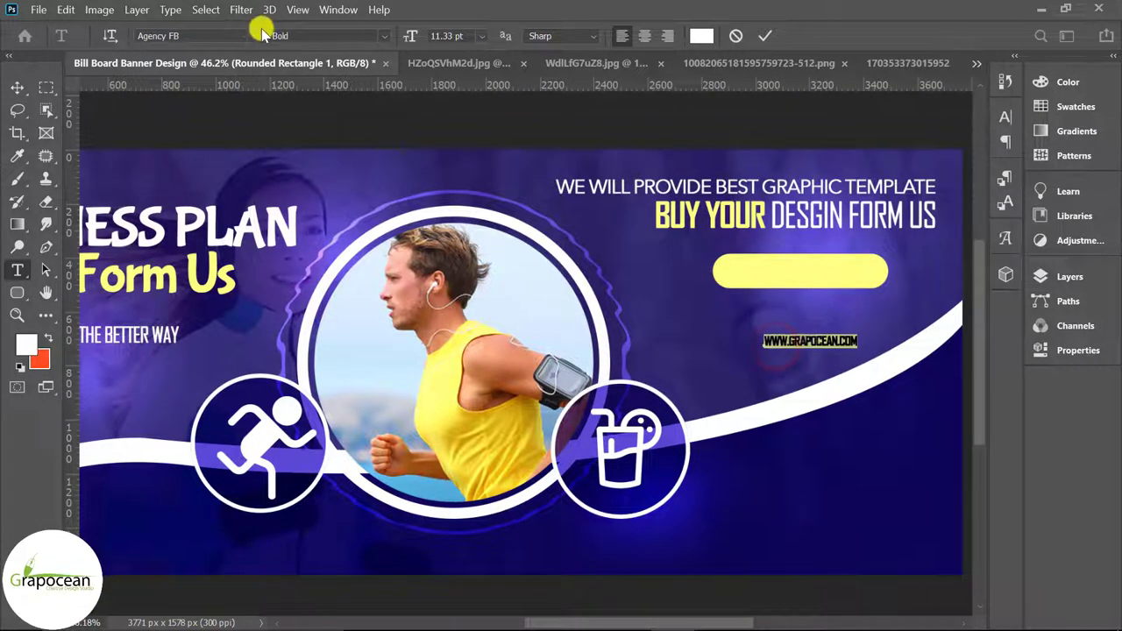
left_click(252, 36)
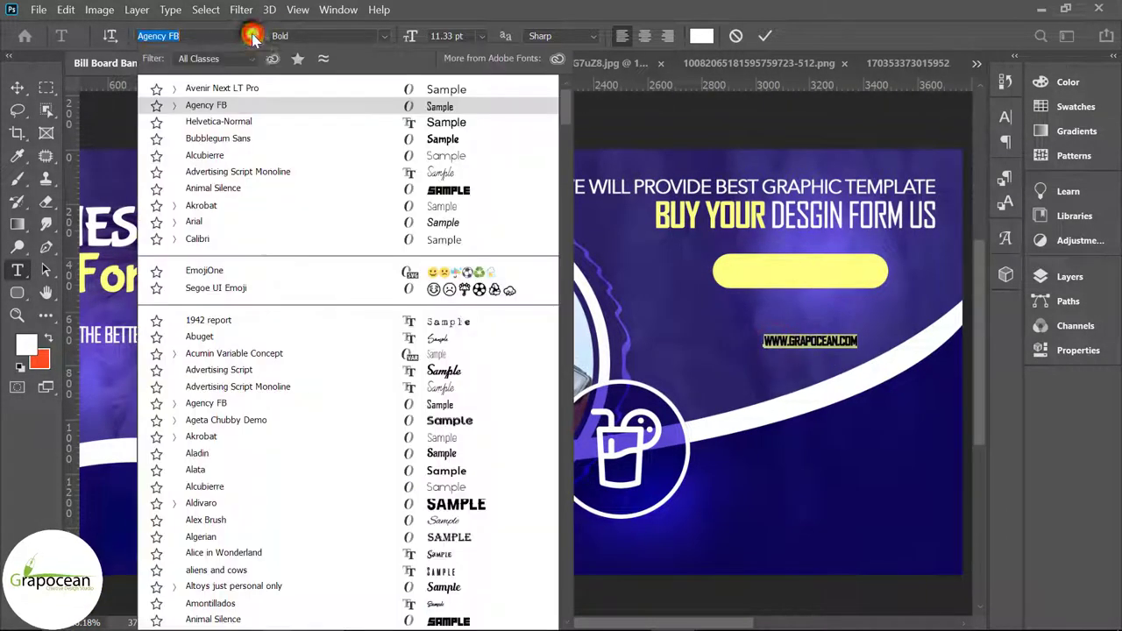
left_click(277, 129)
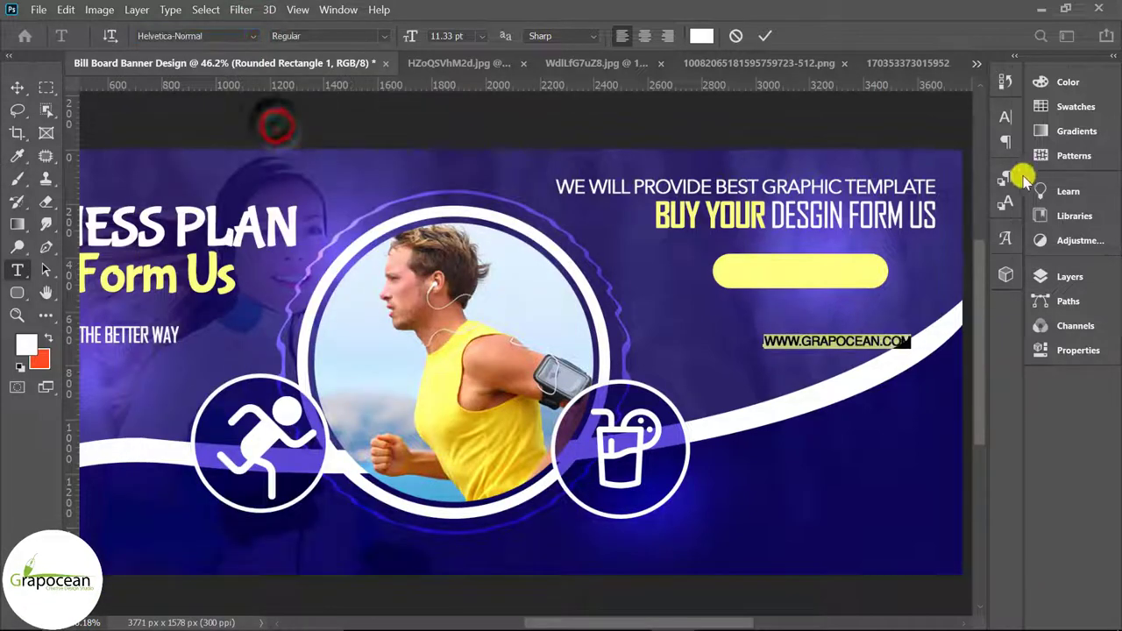
left_click(1006, 117)
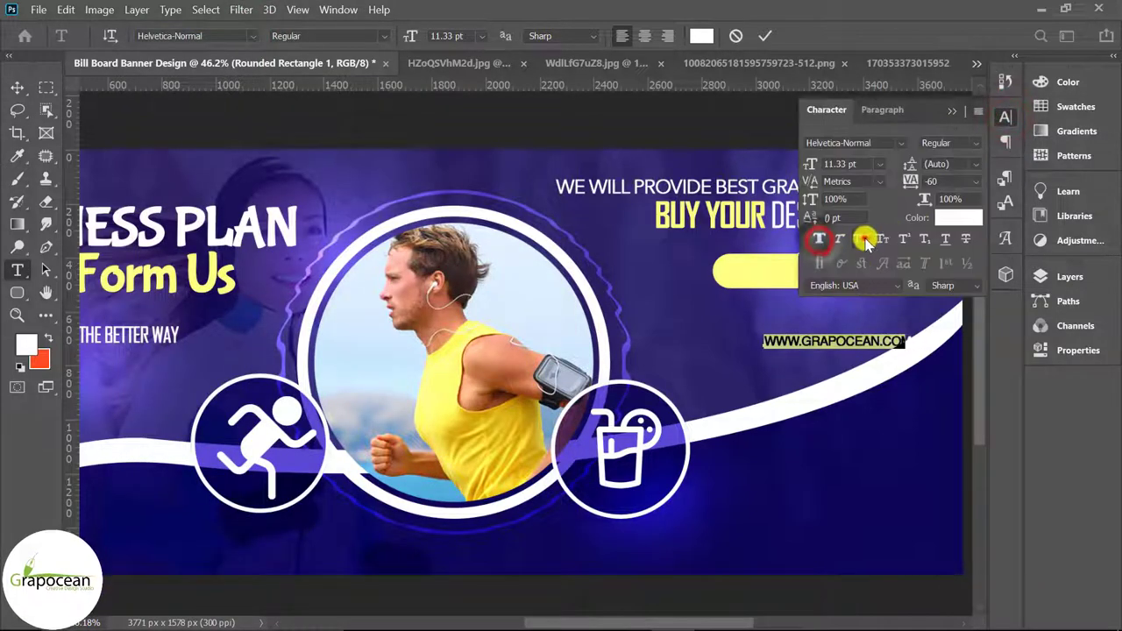
left_click(866, 240)
left_click(18, 86)
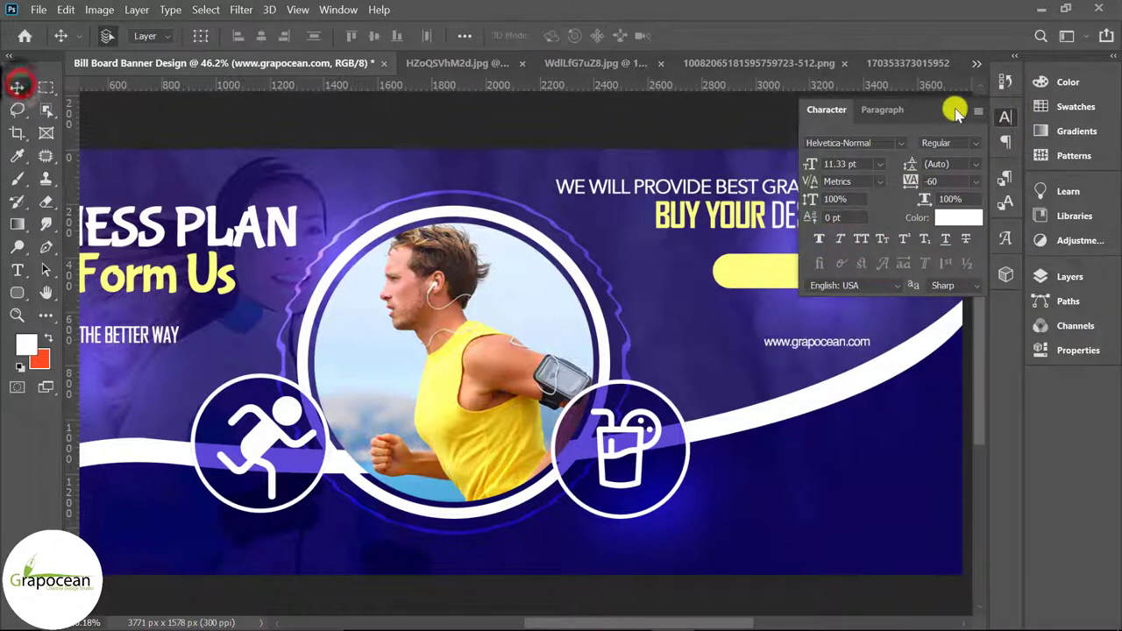
left_click(953, 109)
Move the URL text onto the pill and recolour the pill's fill dark navy.
left_click_drag(812, 334, 804, 277)
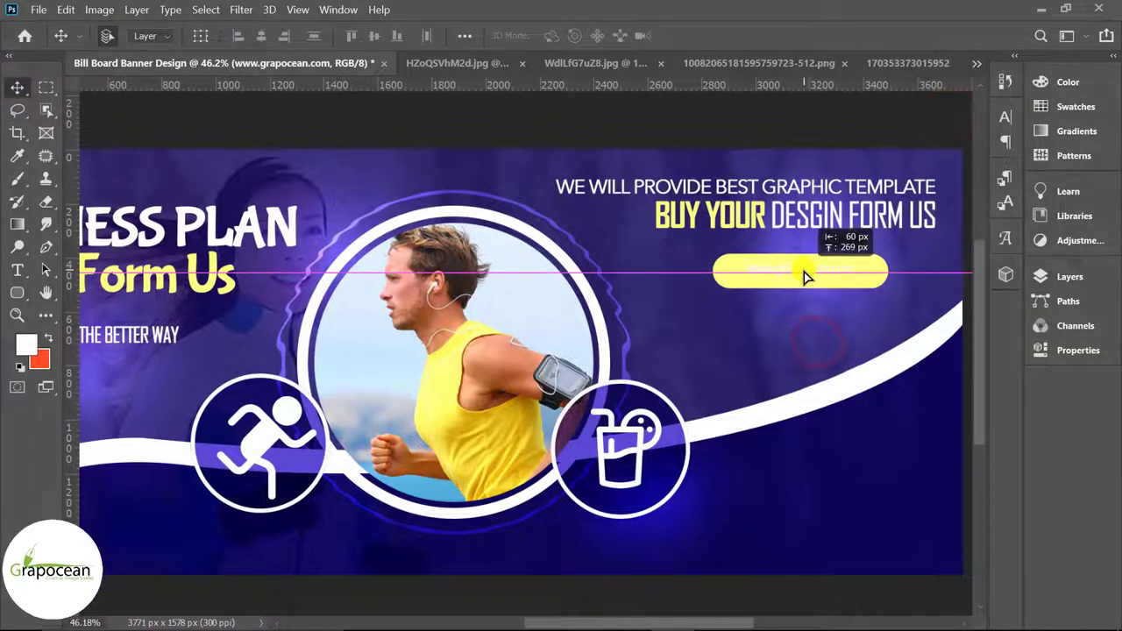
left_click(1064, 279)
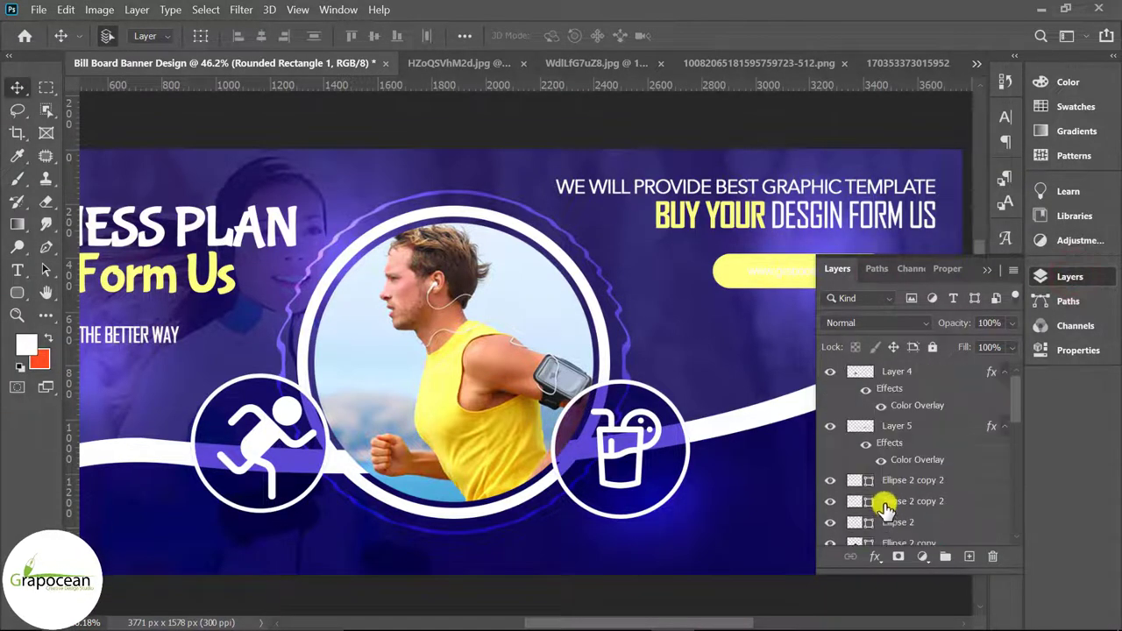
scroll(885, 509, "down", 3)
left_click(828, 478)
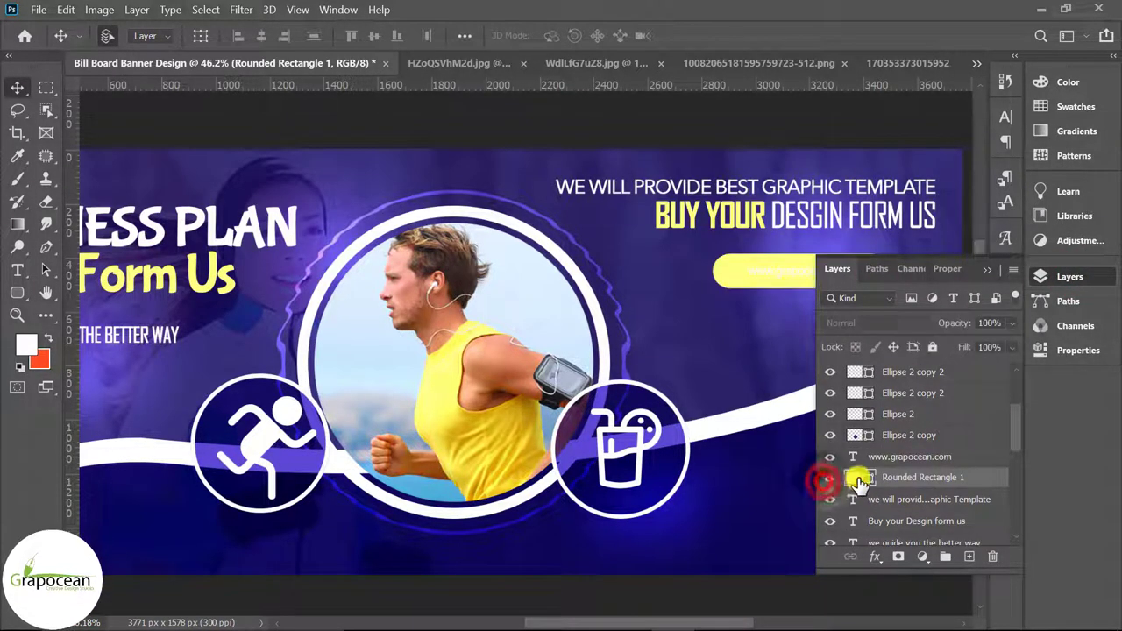
double_click(857, 480)
left_click_drag(764, 290, 839, 496)
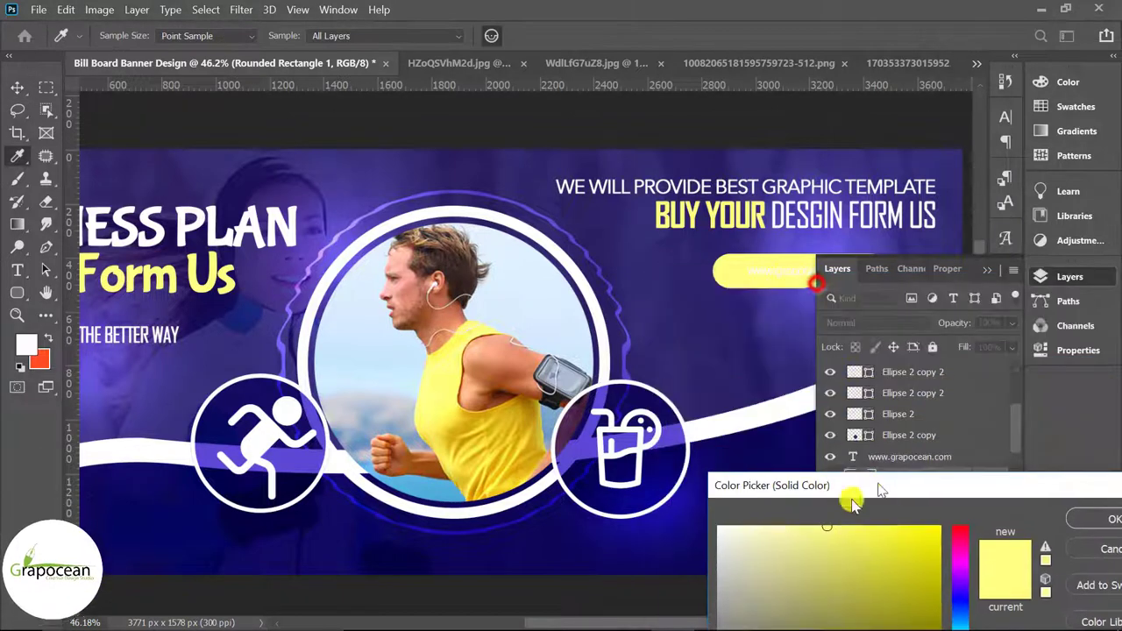
left_click(1087, 524)
left_click(990, 270)
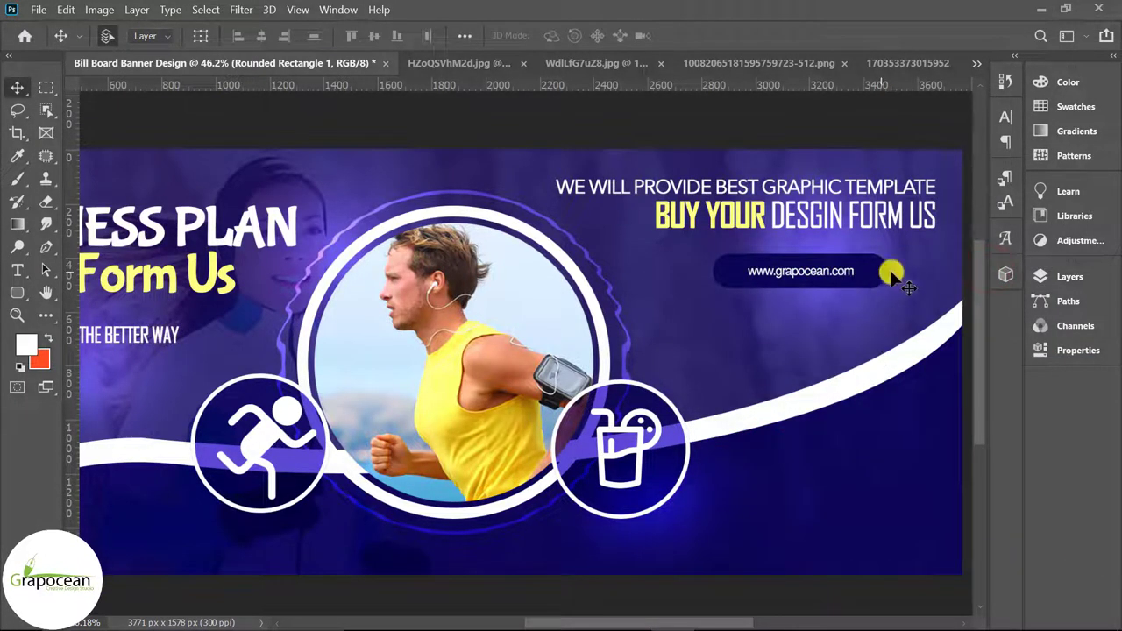
Set the pill's blend mode to Subtract and shrink it to about 72%.
left_click(1052, 275)
left_click(882, 325)
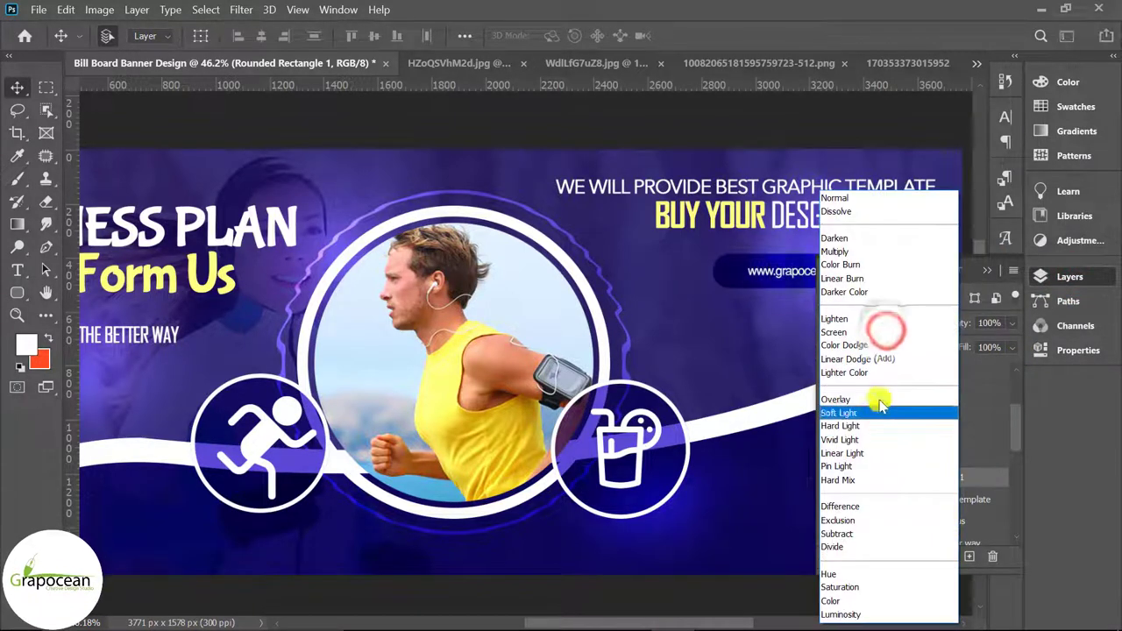
left_click(873, 534)
left_click(983, 270)
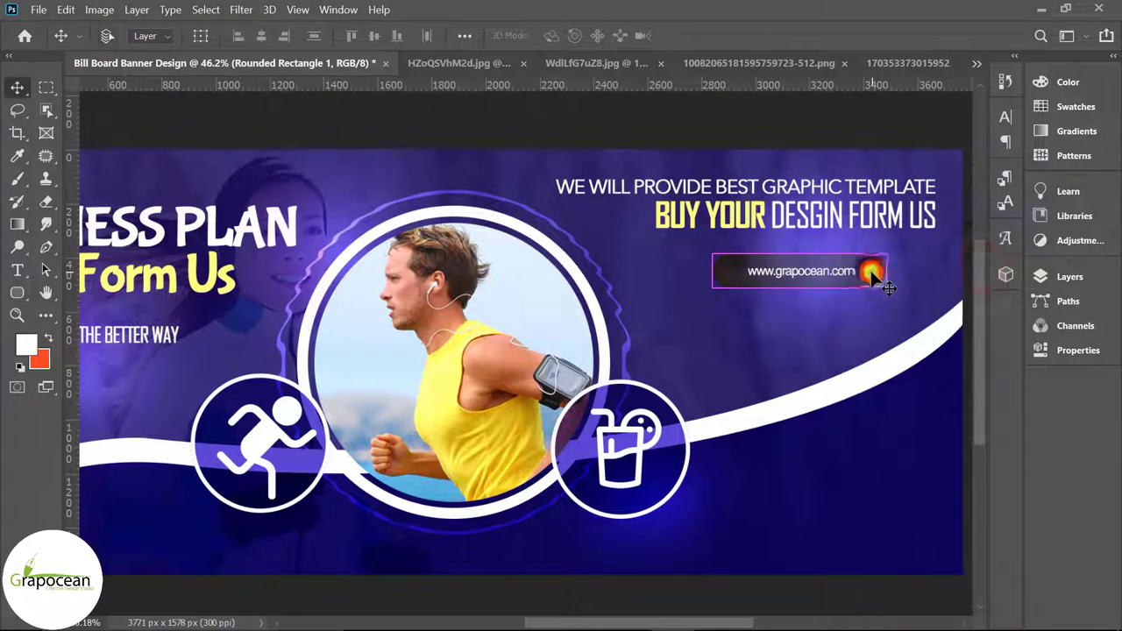
key("ctrl+t")
left_click_drag(887, 272, 865, 271)
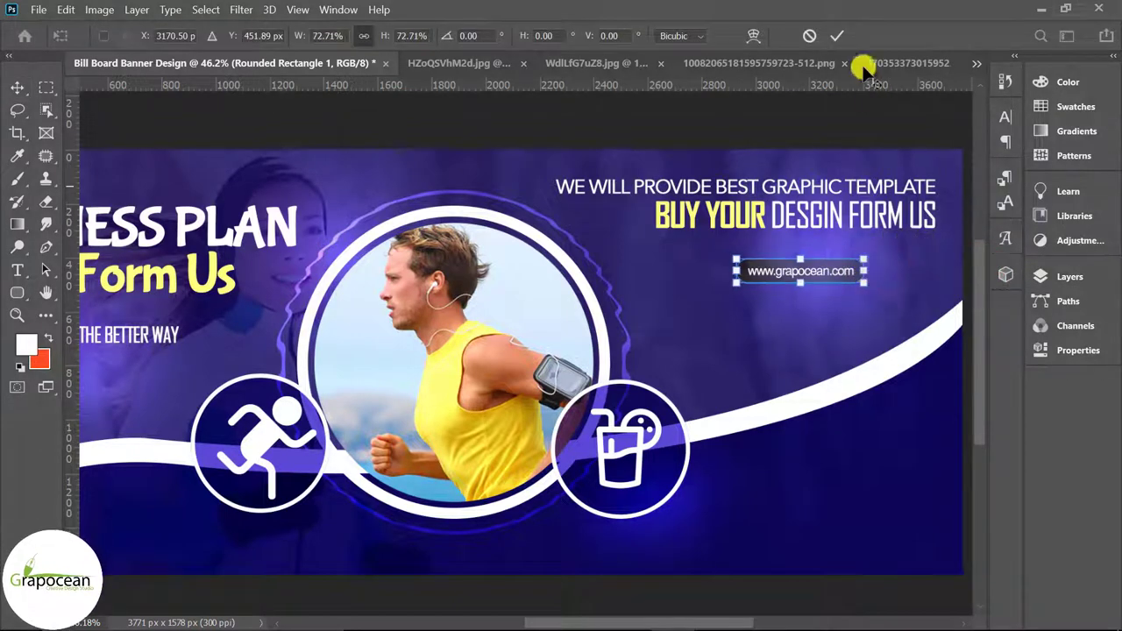
left_click(840, 35)
Enlarge the URL text and pill together to about 124%.
scroll(901, 464, "down", 2)
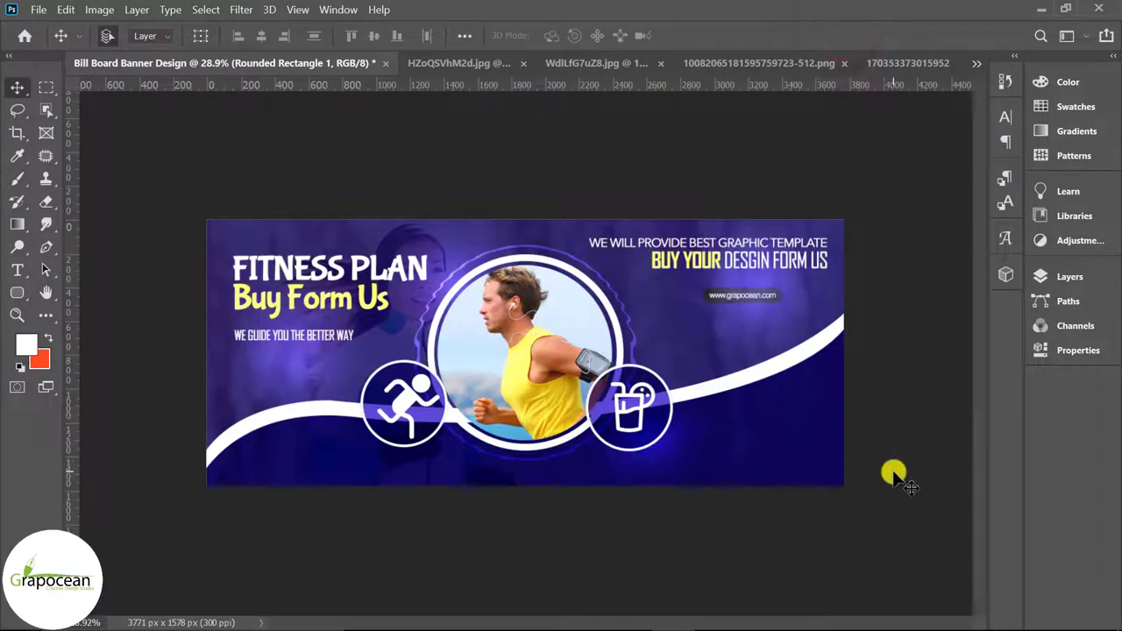
left_click(1071, 277)
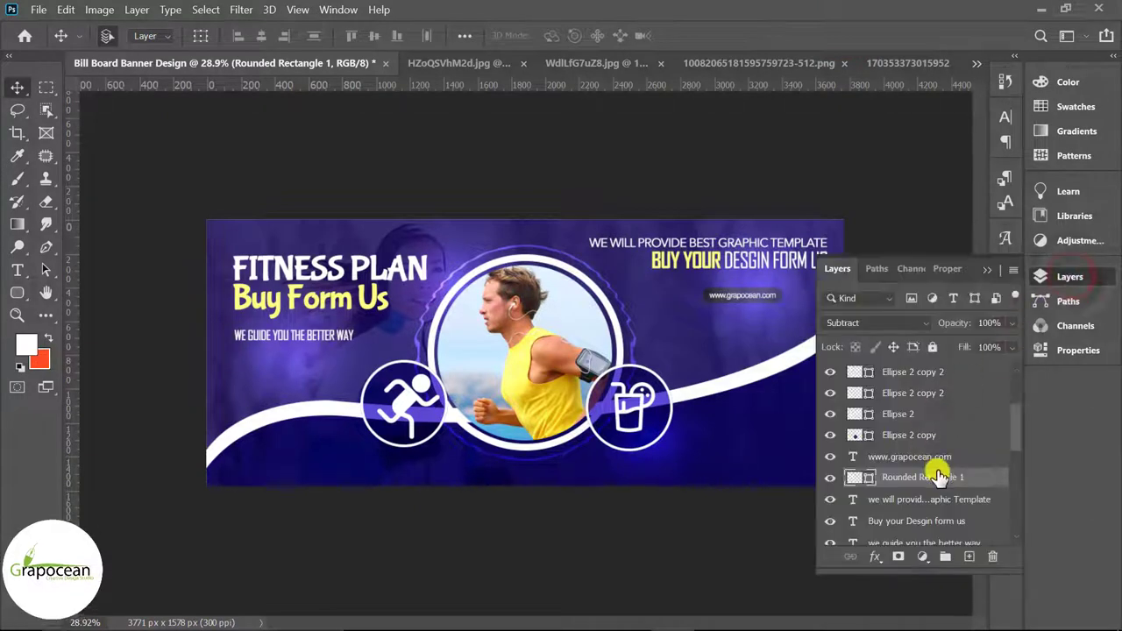
left_click(931, 457, "shift")
key("ctrl+t")
left_click_drag(779, 295, 790, 296)
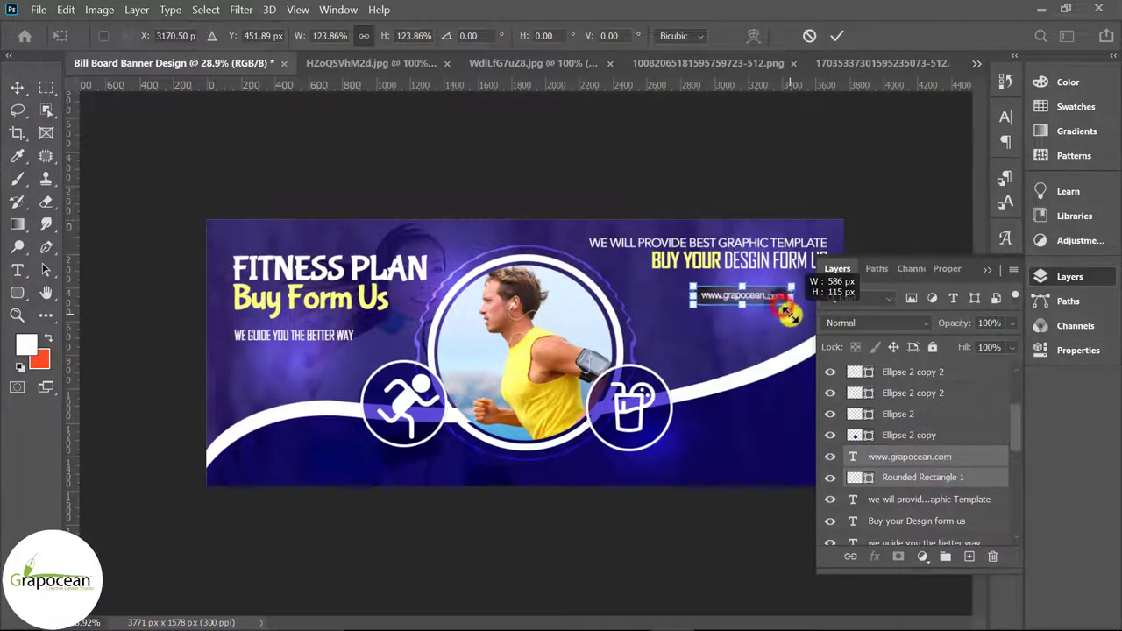
left_click(838, 35)
left_click(986, 268)
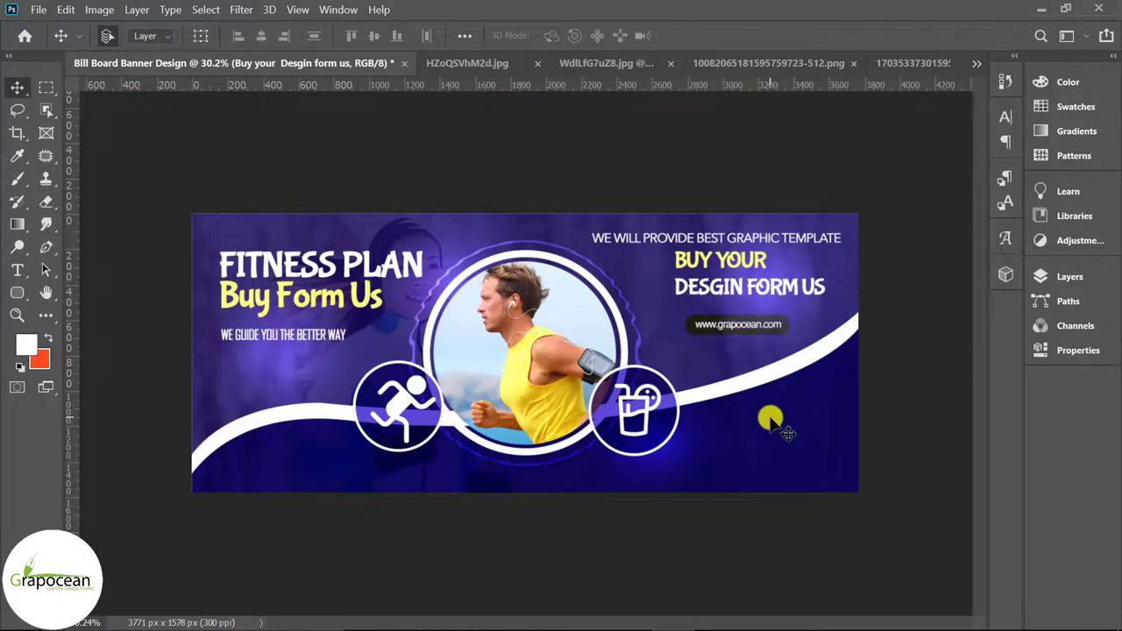
Add a Pattern Overlay to Shape 1 at 82% opacity.
left_click(787, 465)
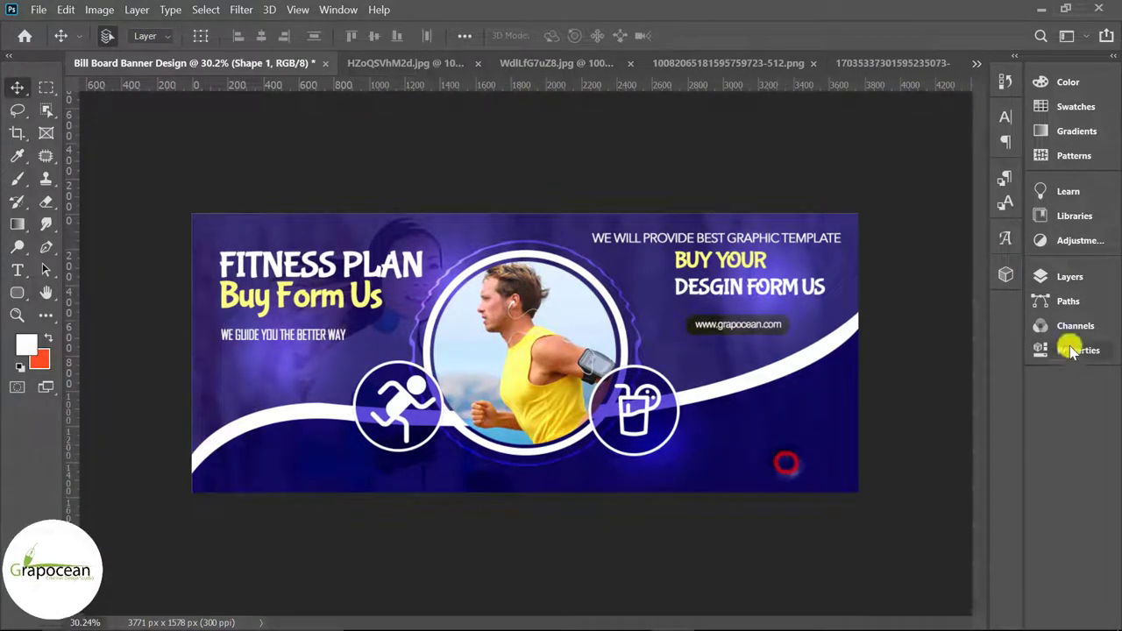
left_click(1069, 276)
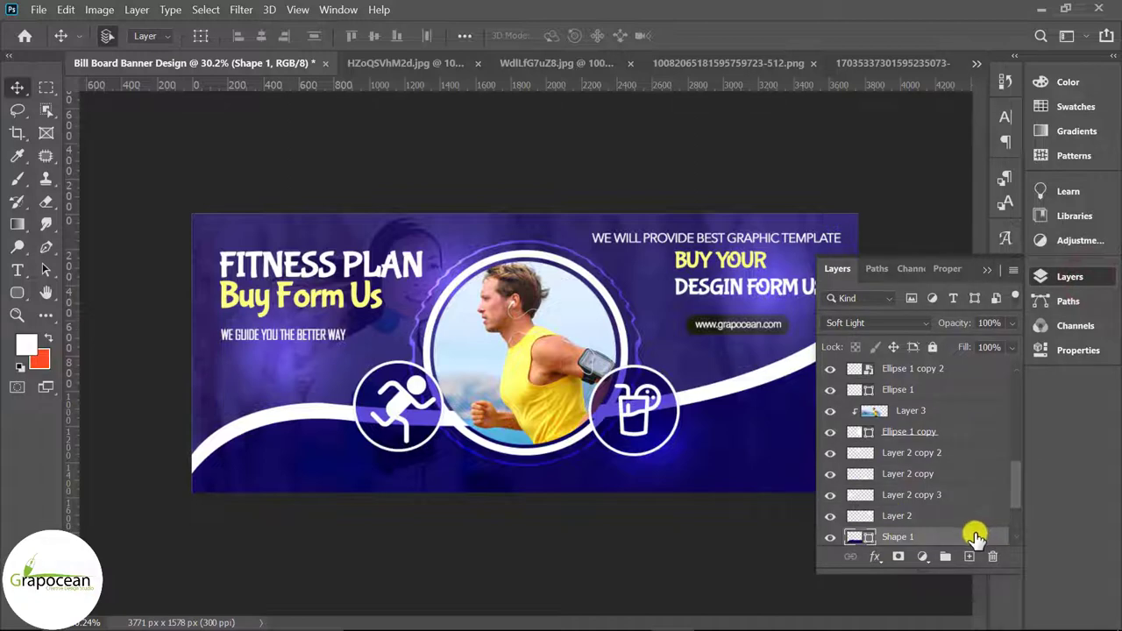
right_click(975, 536)
left_click(777, 29)
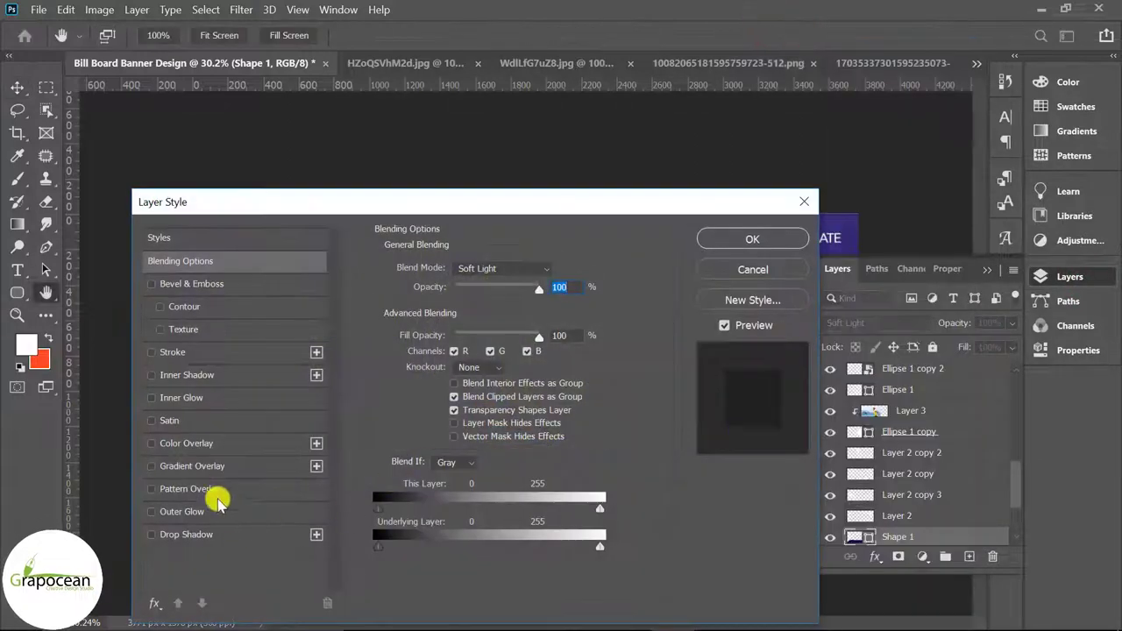
left_click(213, 491)
left_click_drag(556, 210, 1062, 168)
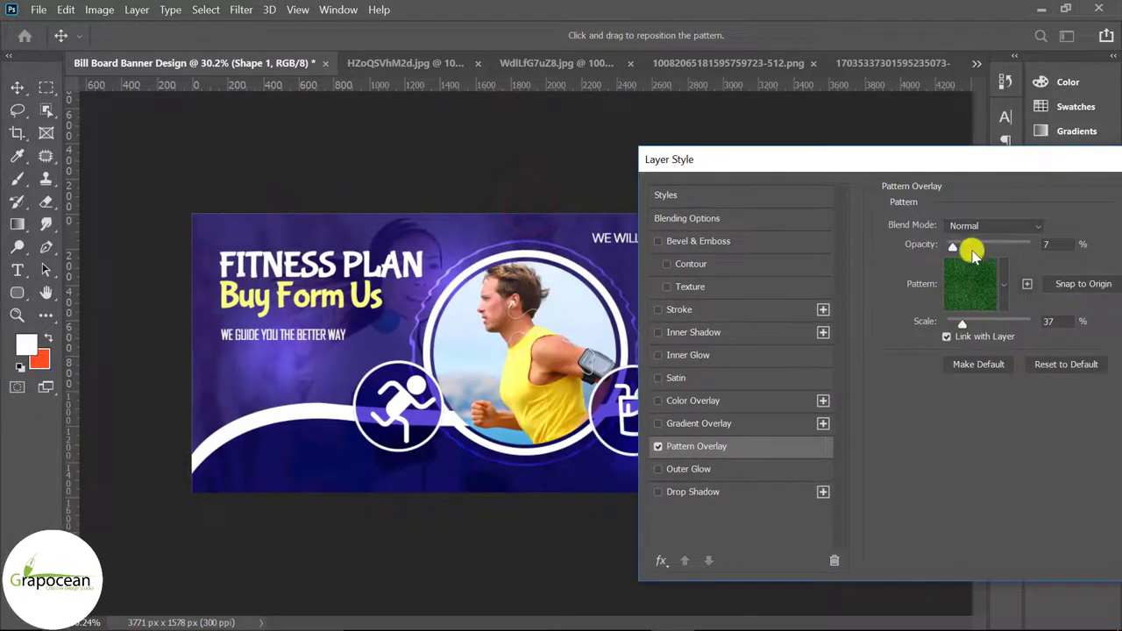
left_click_drag(1052, 249, 1015, 245)
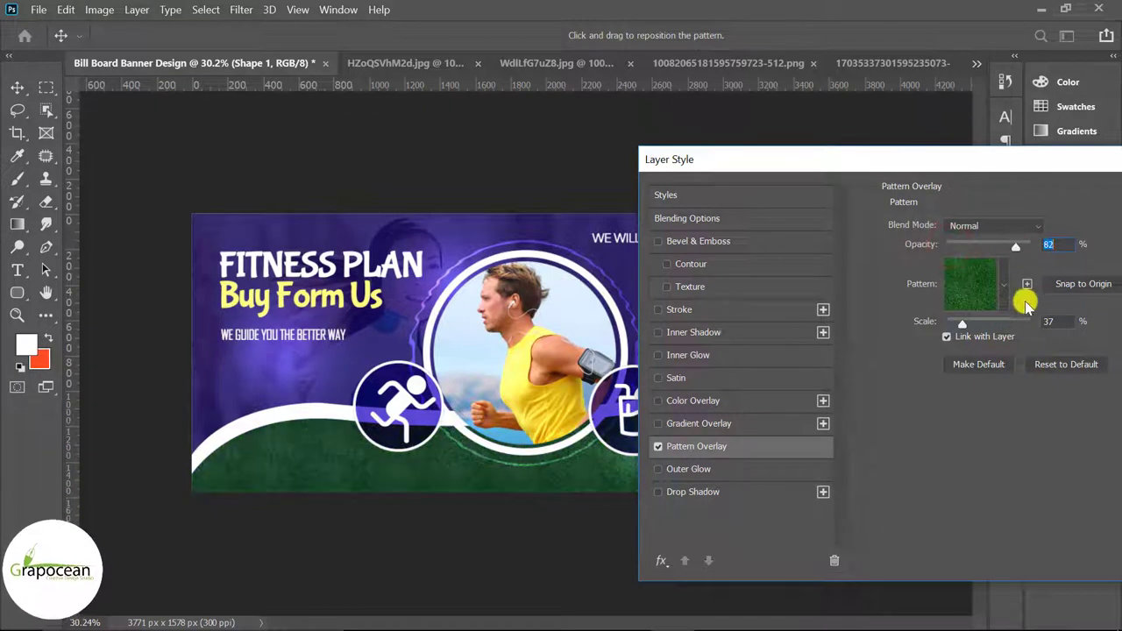
Try Water patterns on the overlay, settling briefly on the dark blue sparkle pattern.
left_click(1005, 285)
left_click(888, 360)
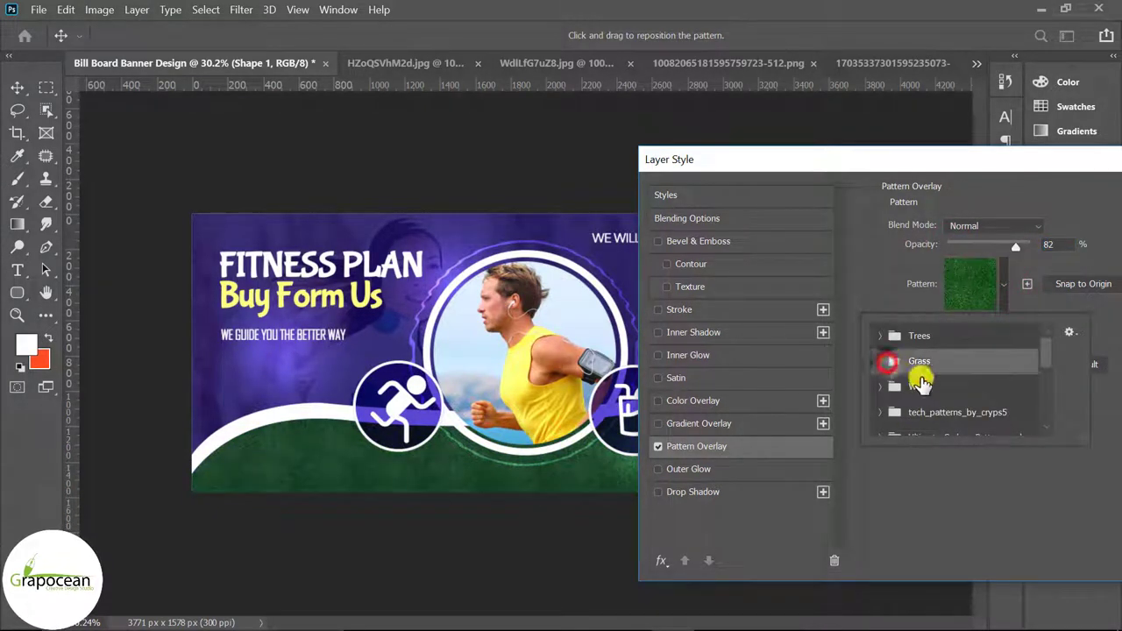
left_click(877, 361)
left_click(880, 386)
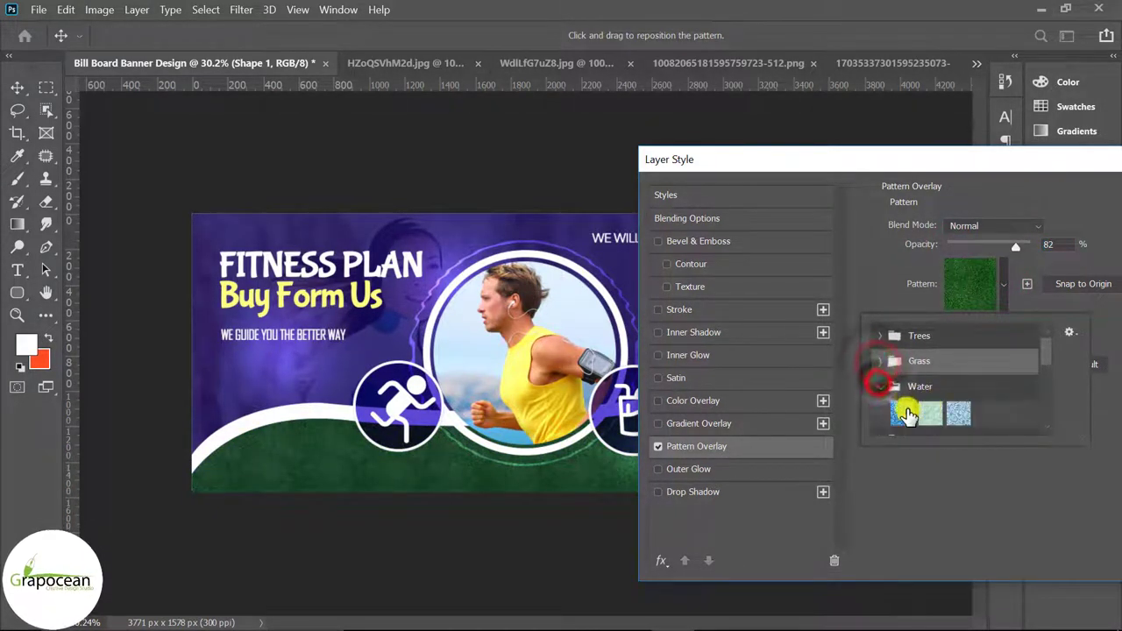
left_click(902, 412)
left_click(928, 413)
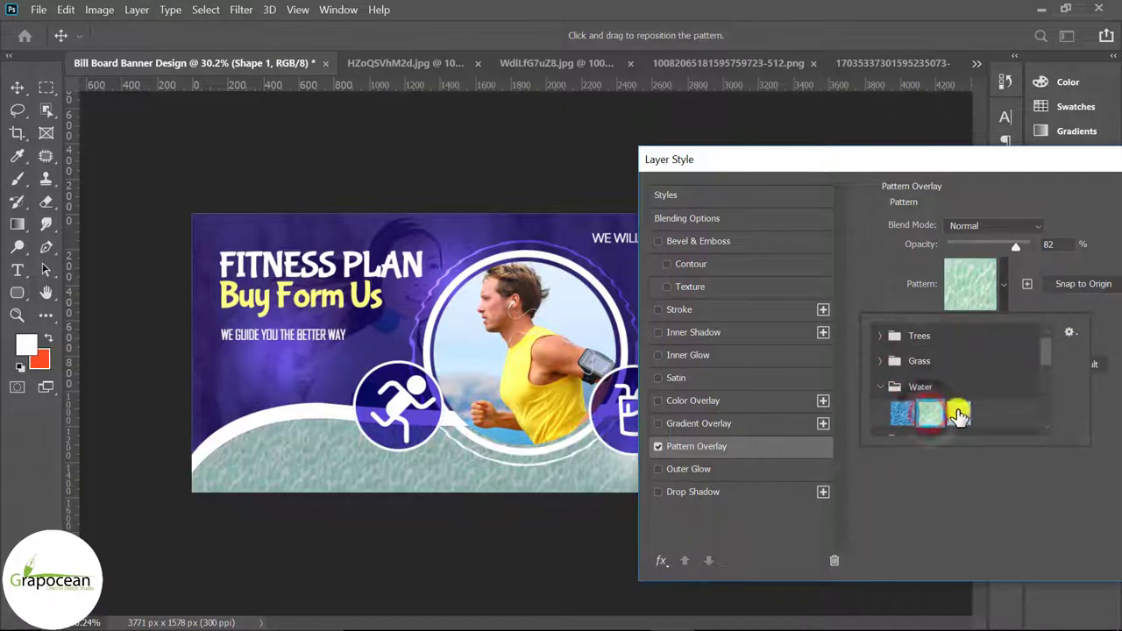
left_click(959, 415)
left_click(903, 417)
left_click_drag(839, 173, 837, 270)
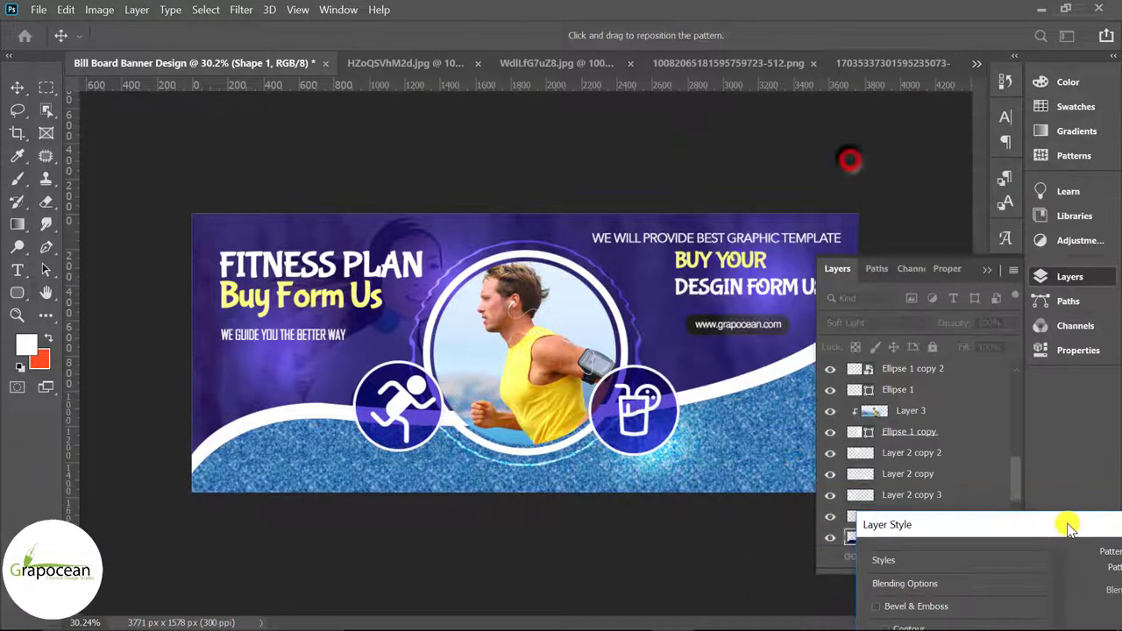
Switch the overlay to a dark pattern from Ultimate Carbon Patterns and confirm.
left_click(1000, 385)
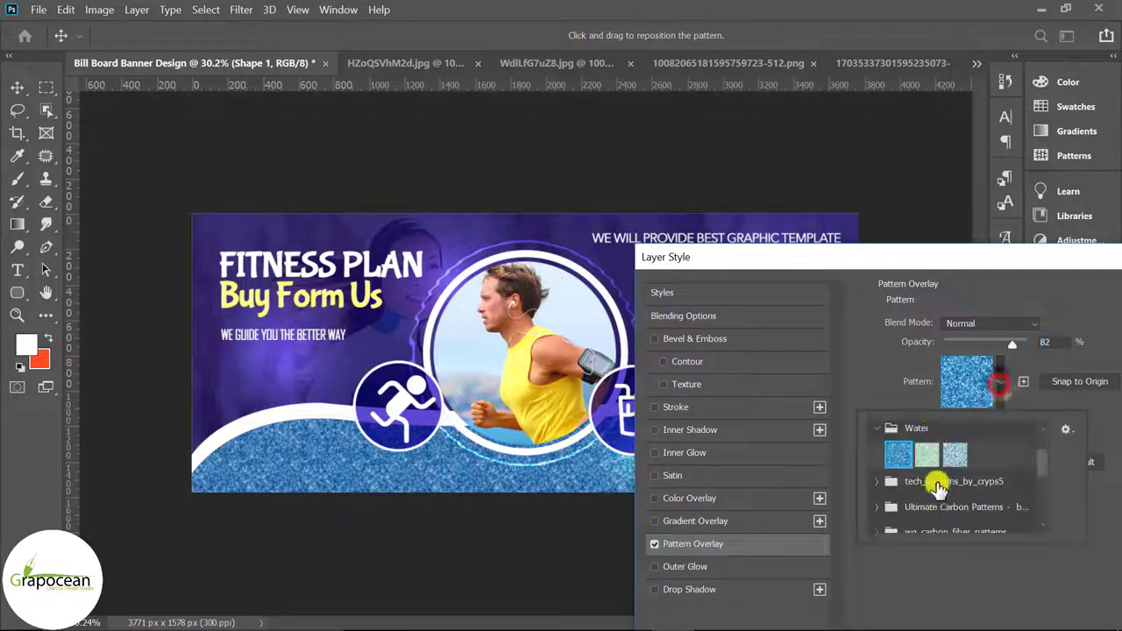
scroll(935, 480, "down", 2)
left_click(877, 450)
left_click(955, 478)
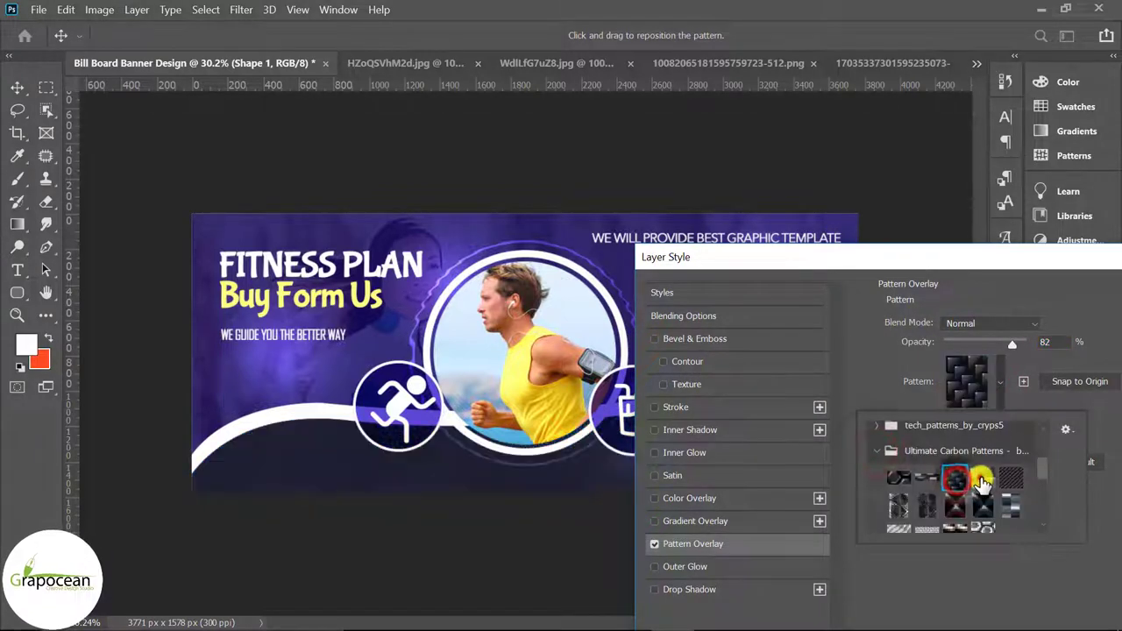
left_click(982, 478)
left_click(954, 478)
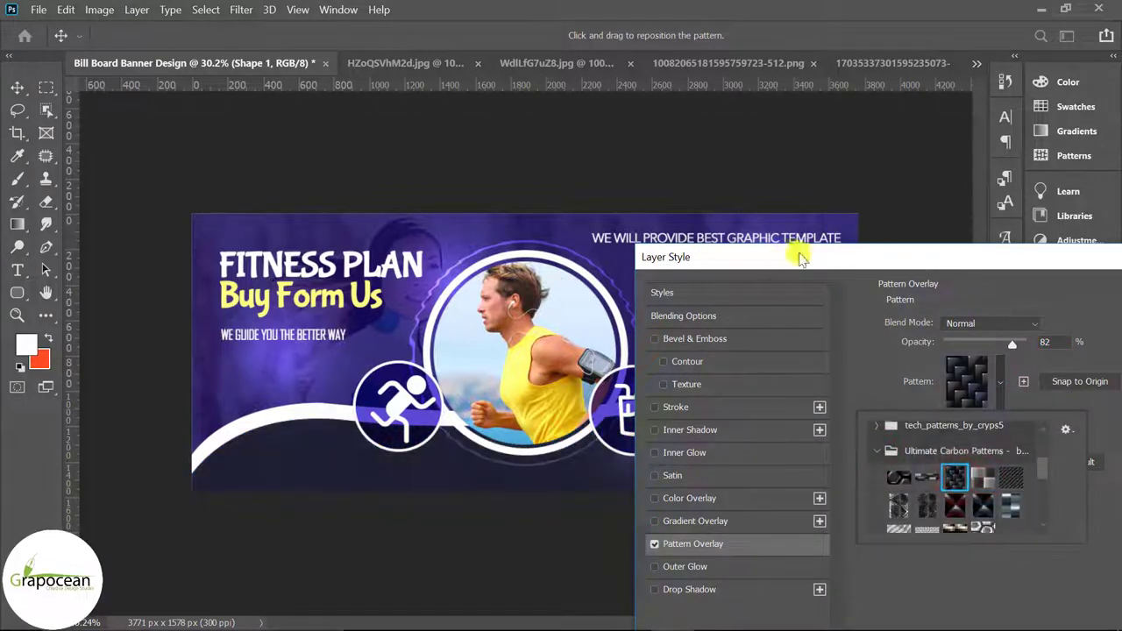
mouse_move(799, 256)
left_mouse_down()
mouse_move(1118, 474)
mouse_move(388, 451)
mouse_move(283, 380)
left_mouse_up()
left_click(797, 485)
scroll(611, 523, "down", 3)
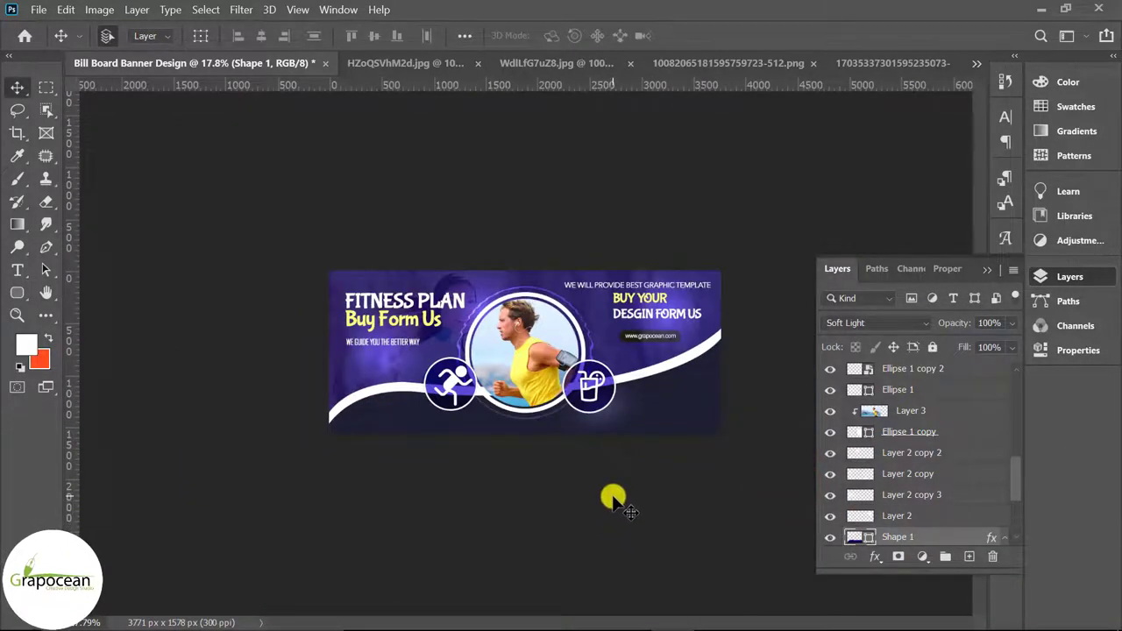
scroll(613, 498, "up", 2)
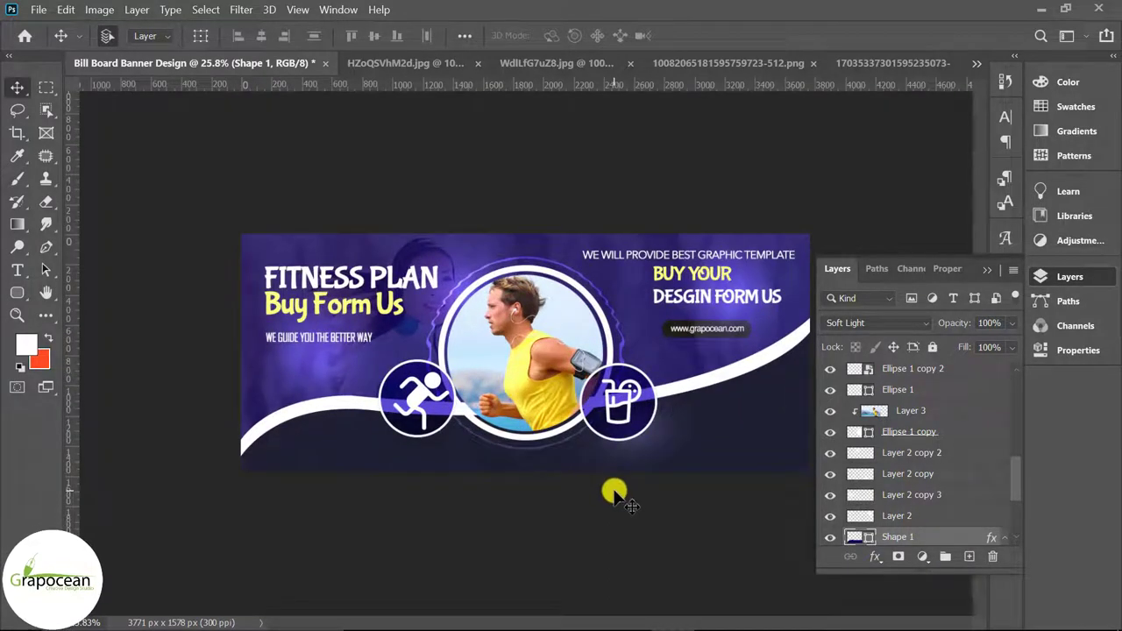
left_click(39, 9)
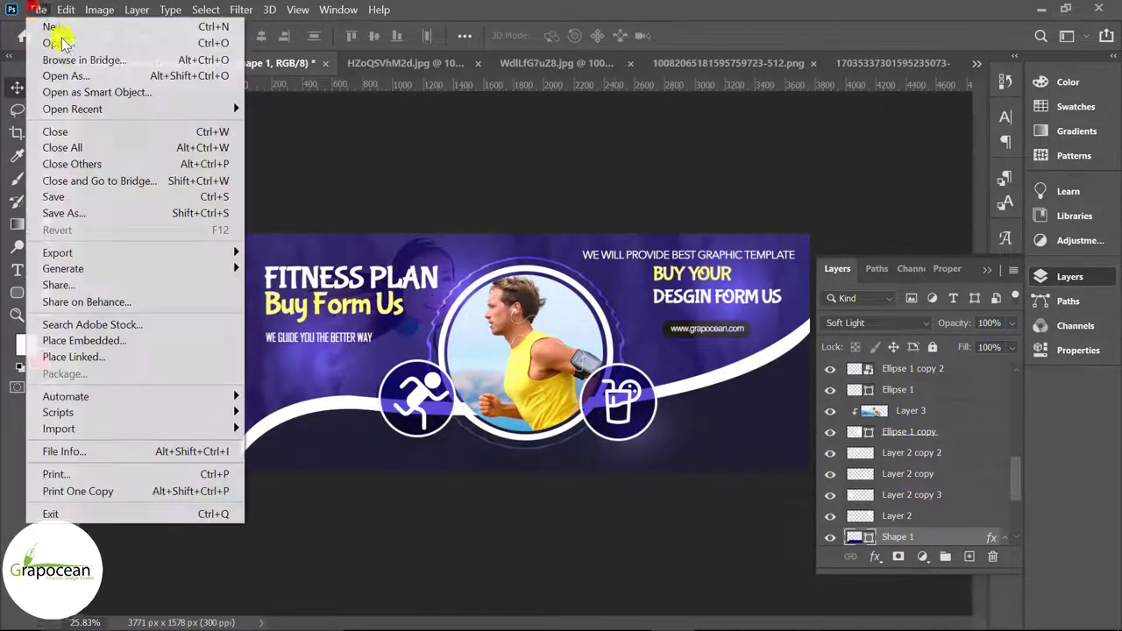
left_click(59, 40)
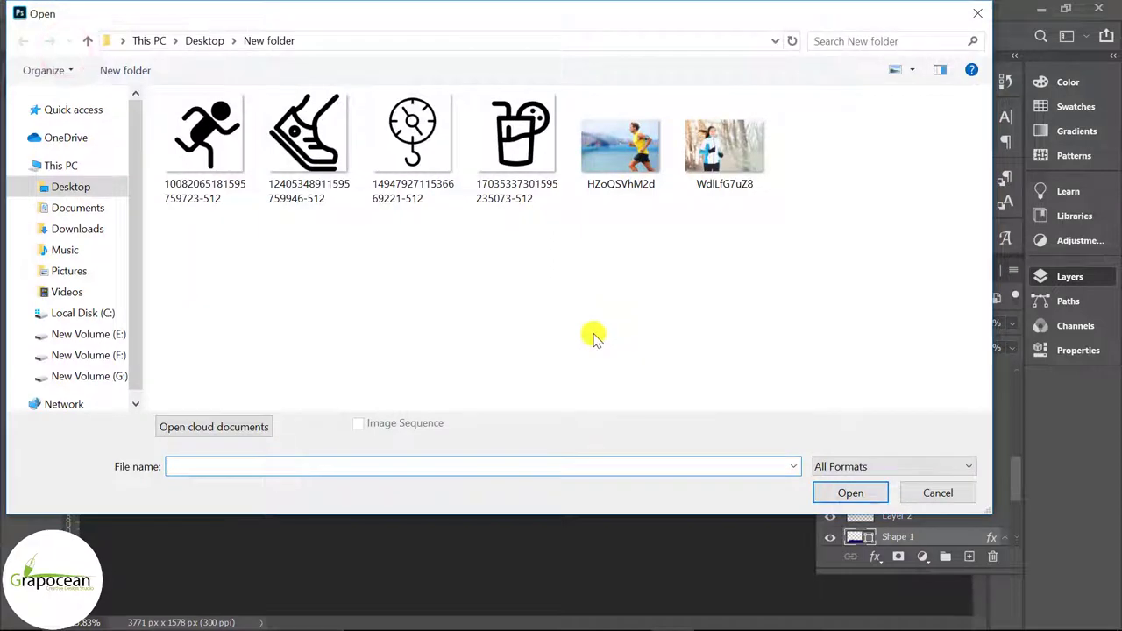
left_click(423, 185)
left_click(324, 158)
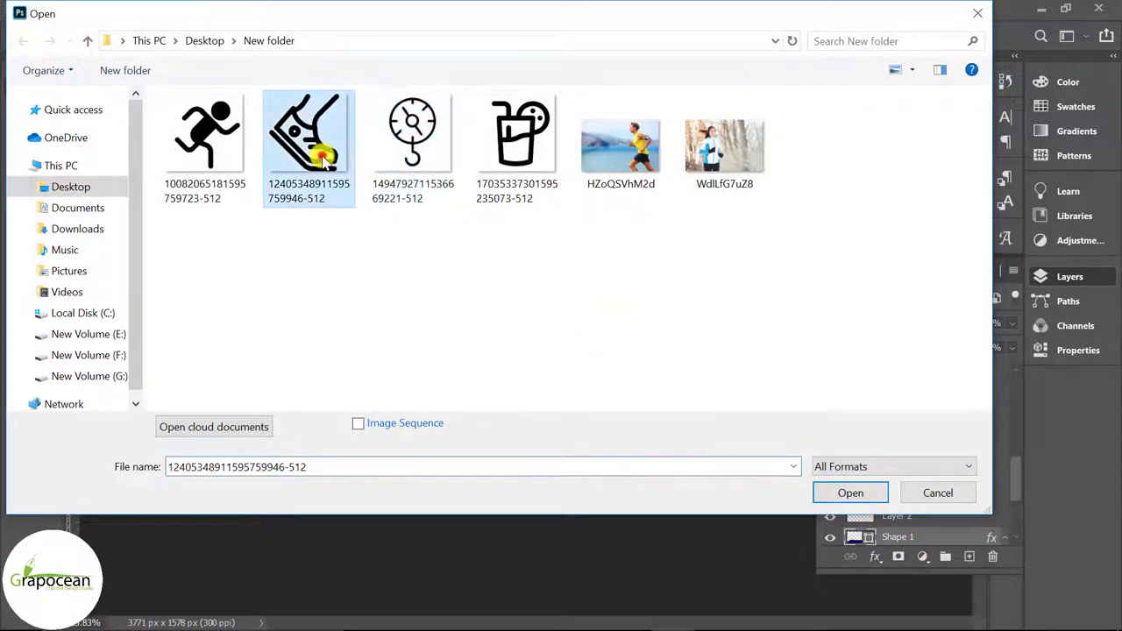
left_click(881, 496)
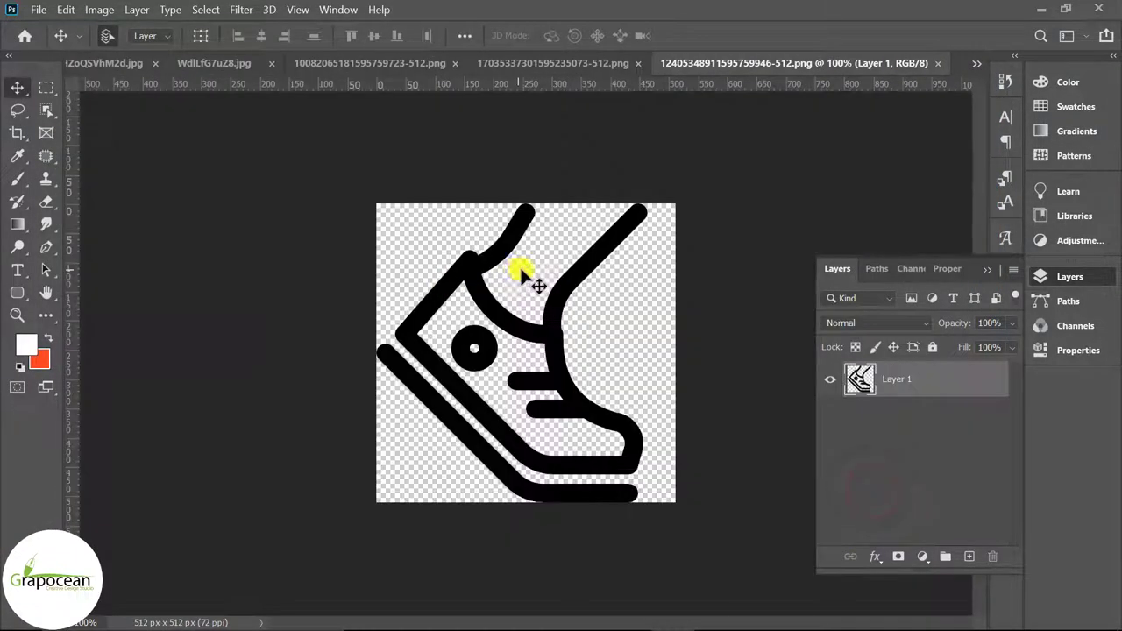
Drag the shoe icon onto the runner photo, undo it, and return to the shoe document.
mouse_move(486, 293)
left_mouse_down()
mouse_move(114, 57)
mouse_move(369, 190)
left_mouse_up()
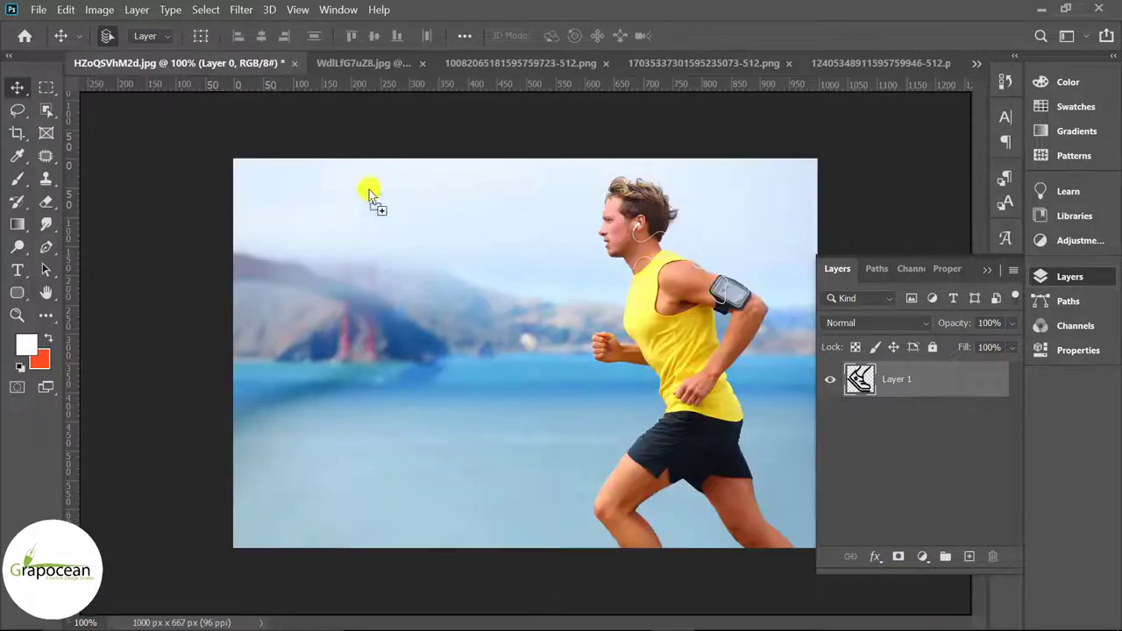
left_click_drag(407, 116, 705, 274)
key("ctrl+z")
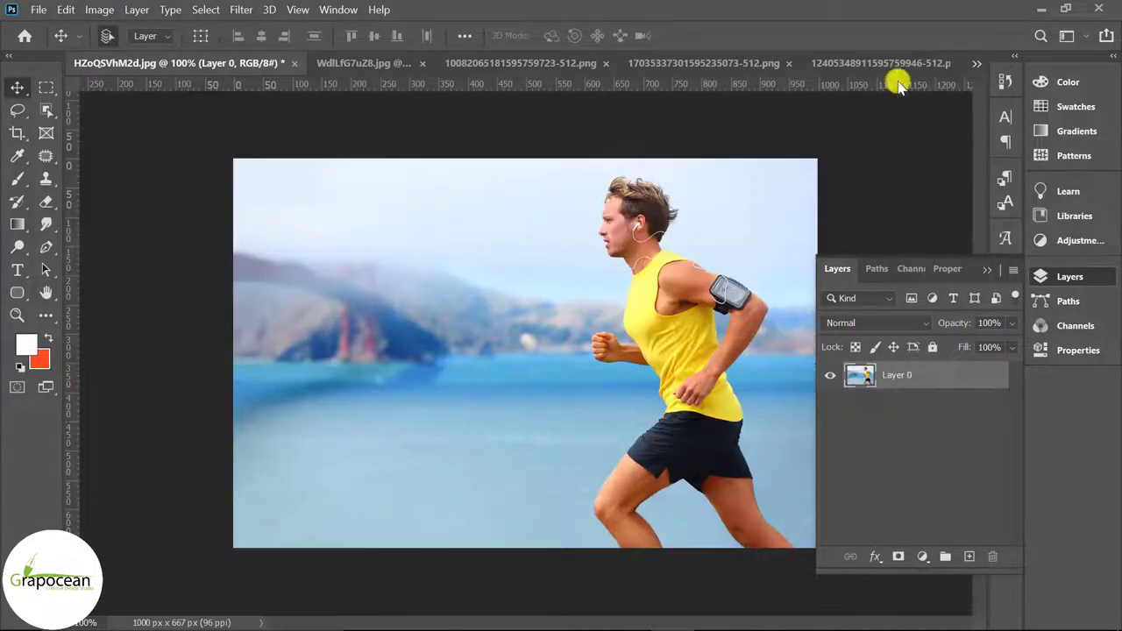
left_click(899, 69)
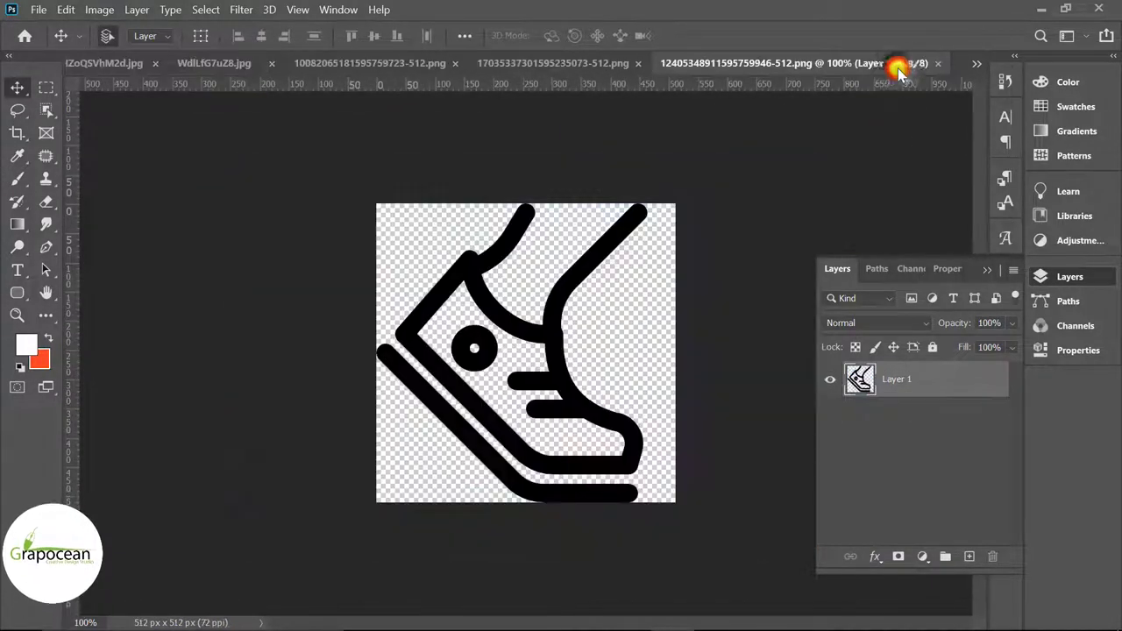
Place the shoe icon into the banner and move its layer to the top.
left_click(977, 63)
left_click(842, 68)
left_click(526, 423)
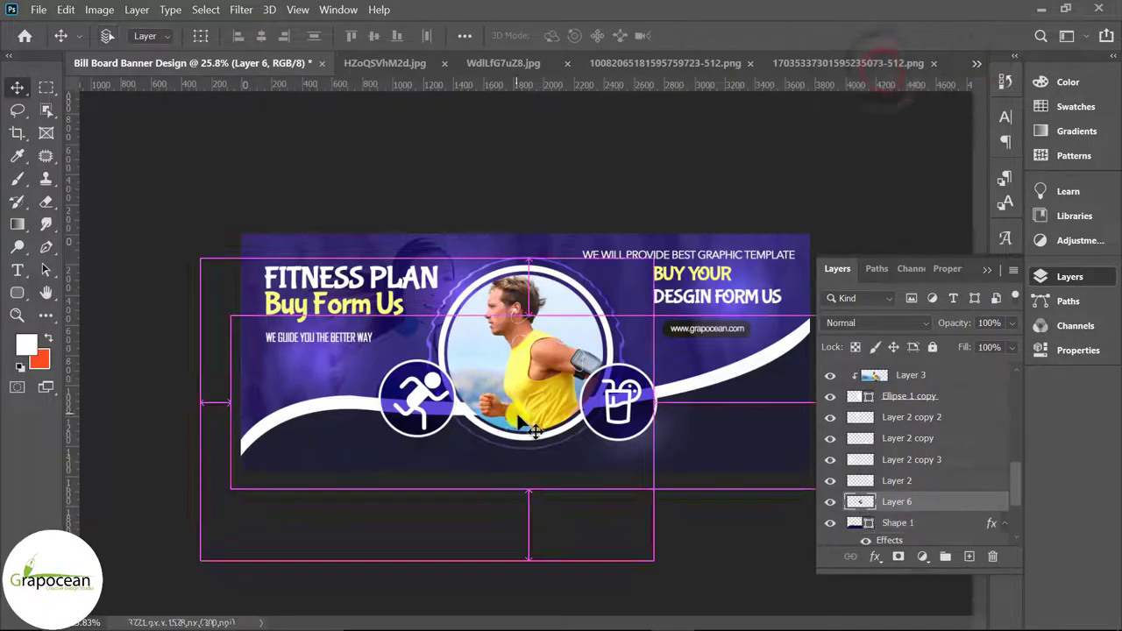
mouse_move(929, 501)
left_mouse_down()
mouse_move(915, 348)
mouse_move(912, 371)
left_mouse_up()
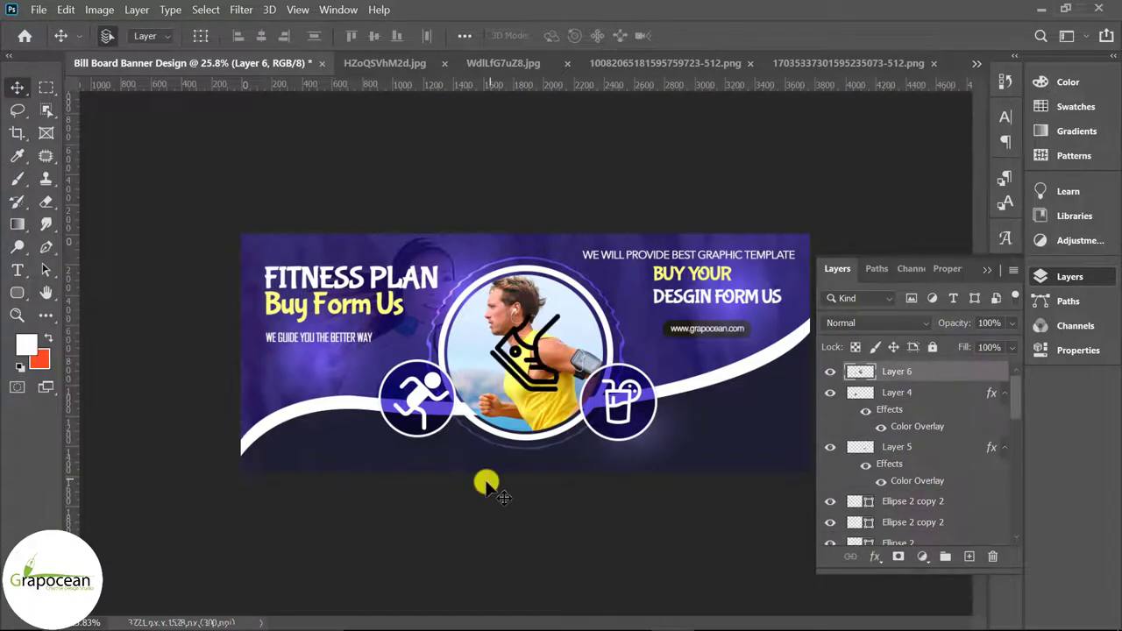
Scale the shoe icon to about 28% and position it in the lower-left corner.
key("ctrl+t")
mouse_move(501, 488)
left_mouse_down()
mouse_move(400, 430)
mouse_move(289, 443)
left_mouse_up()
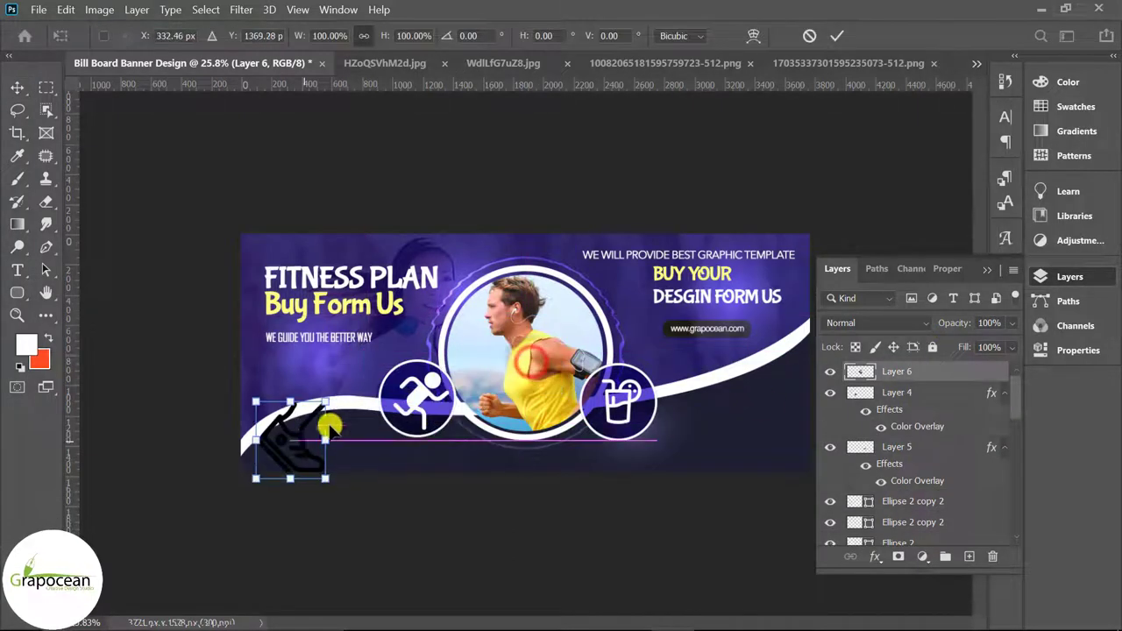
scroll(318, 480, "up", 3)
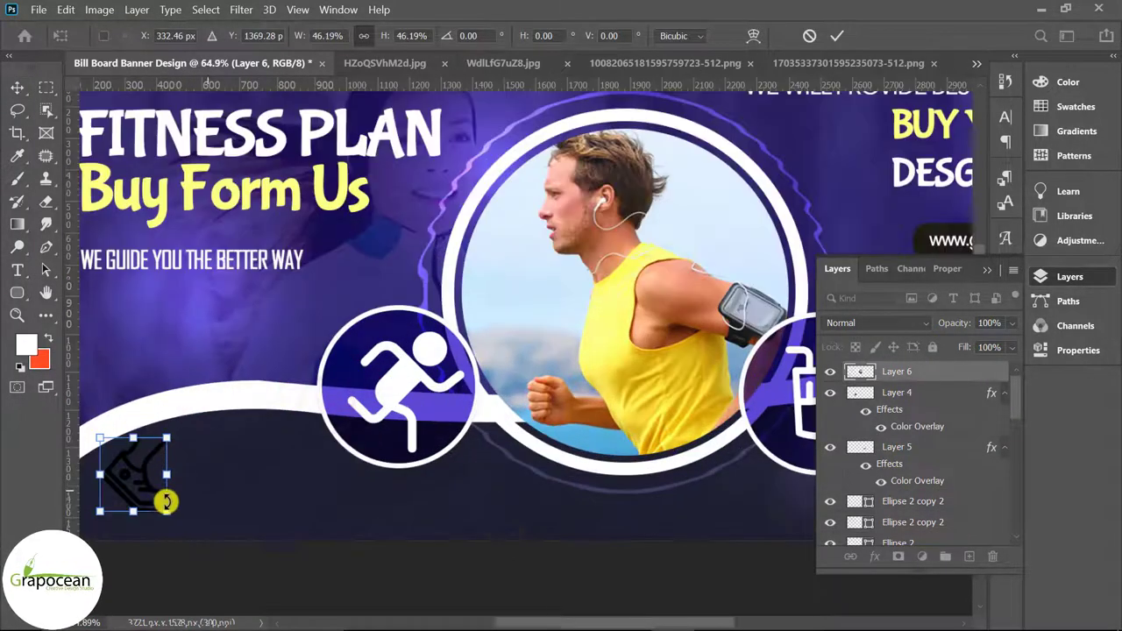
left_click_drag(188, 507, 211, 460)
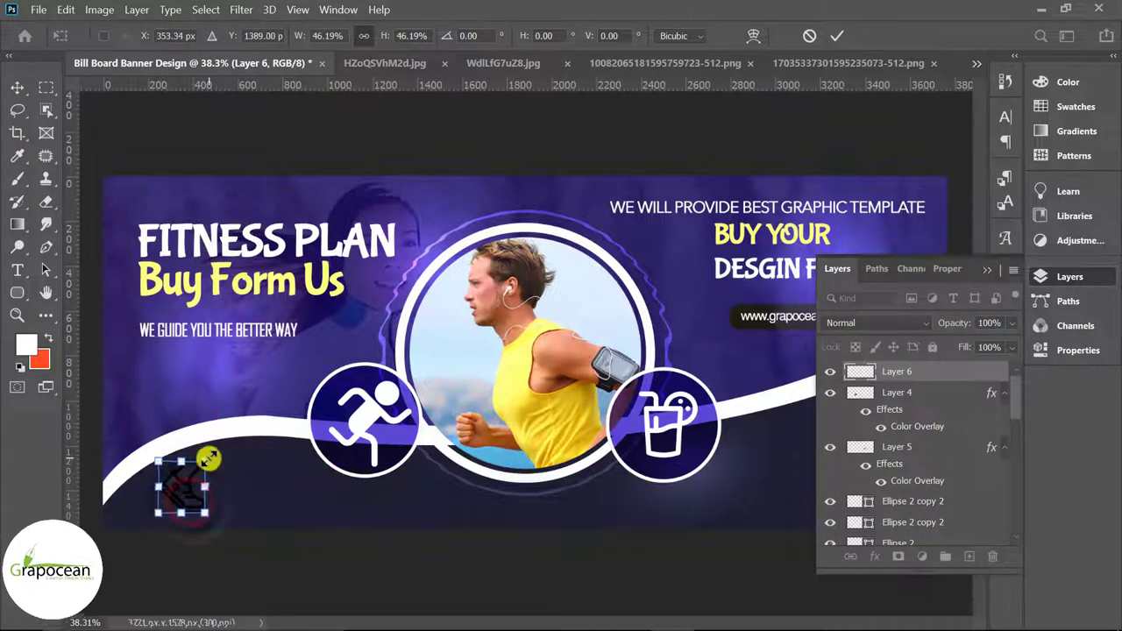
left_click(839, 36)
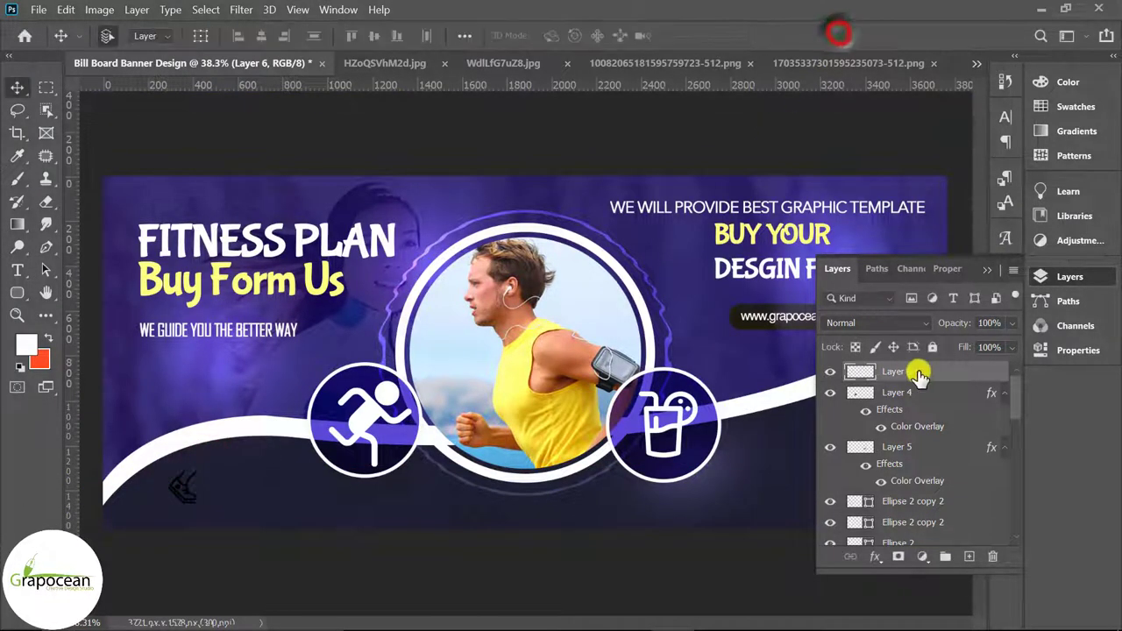
Give the shoe layer a white Color Overlay.
right_click(920, 372)
left_click(736, 32)
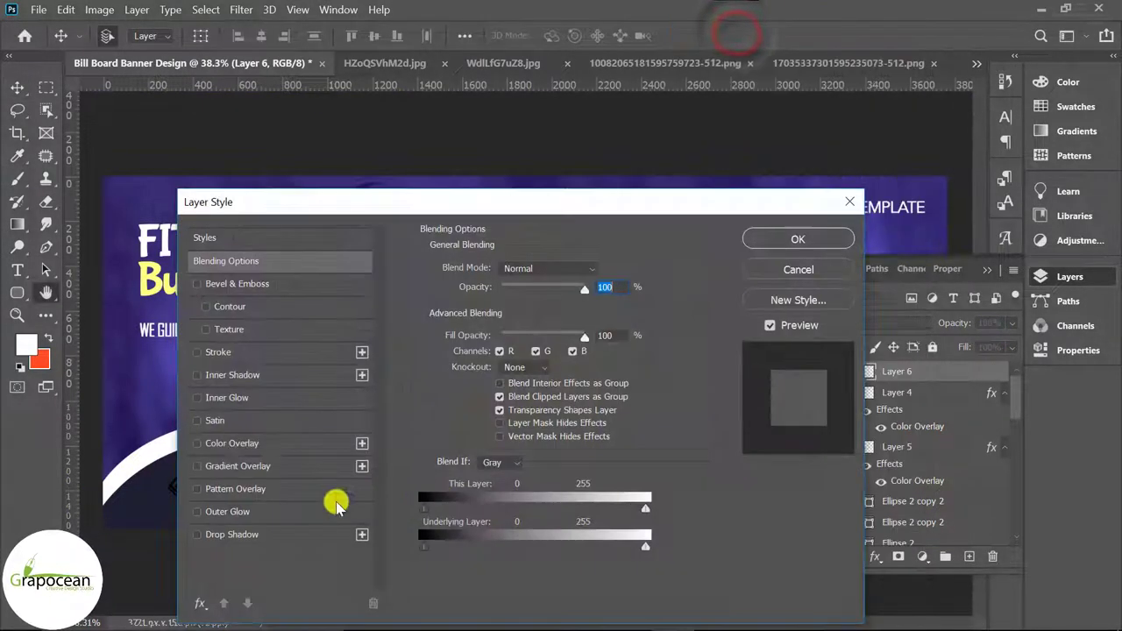
left_click(219, 443)
left_click(798, 240)
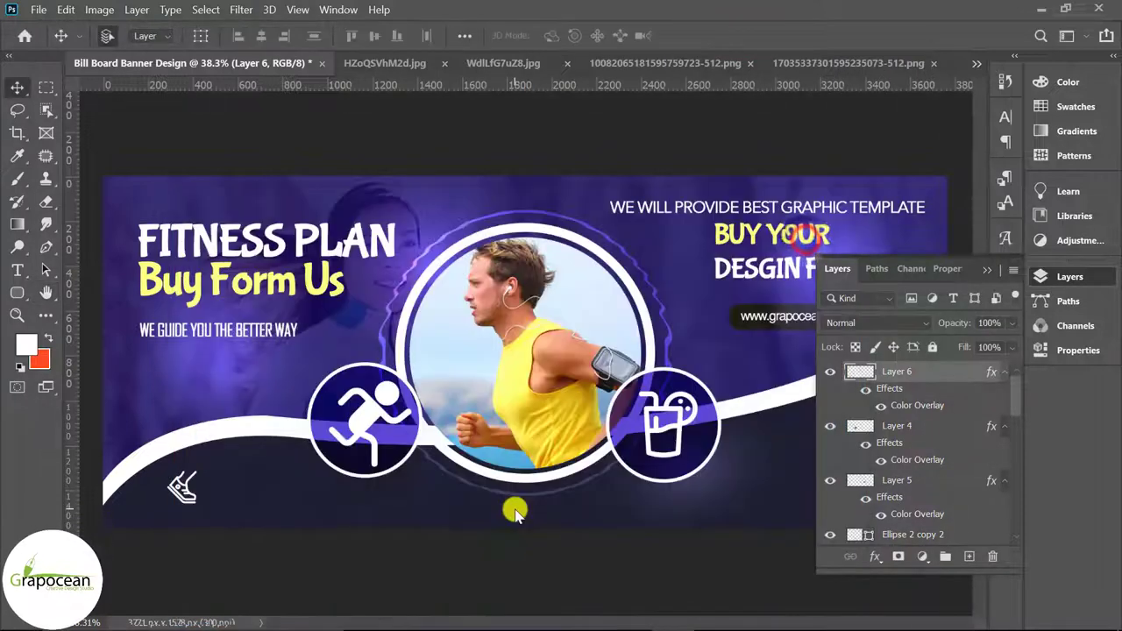
scroll(176, 544, "up", 5)
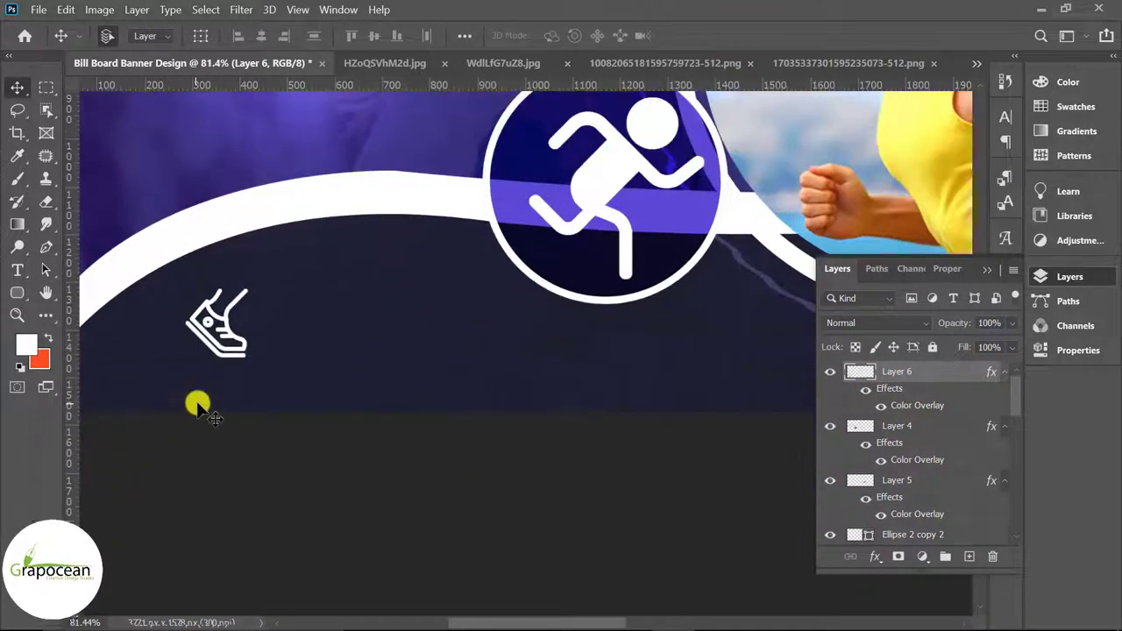
scroll(206, 396, "up", 3)
scroll(362, 373, "down", 4)
scroll(459, 405, "down", 4)
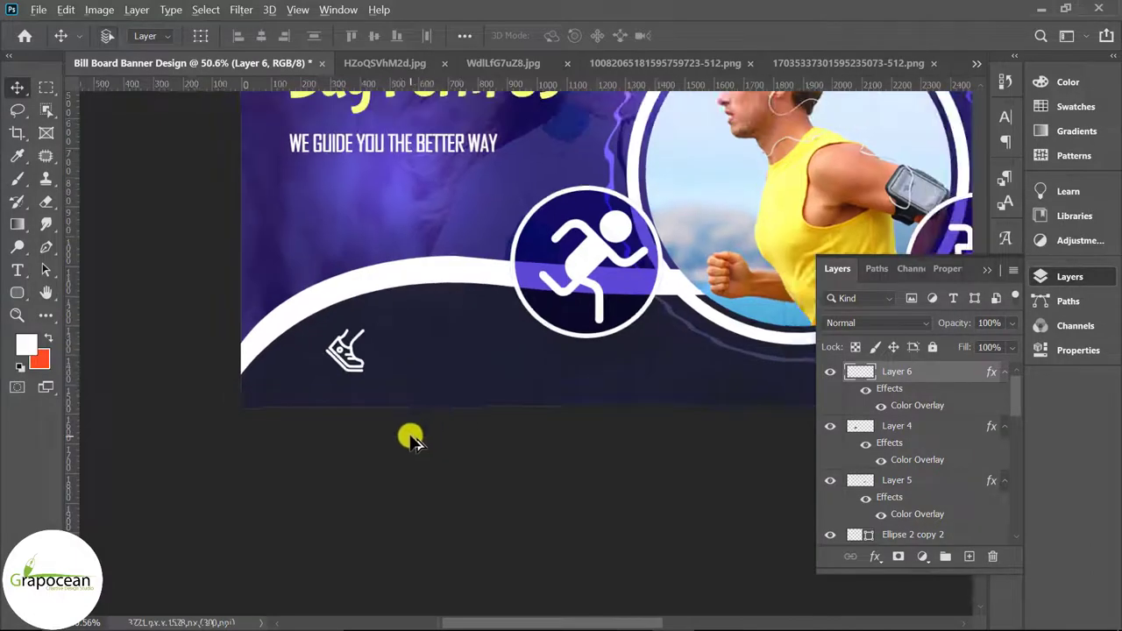
scroll(408, 439, "down", 2)
scroll(261, 496, "up", 2)
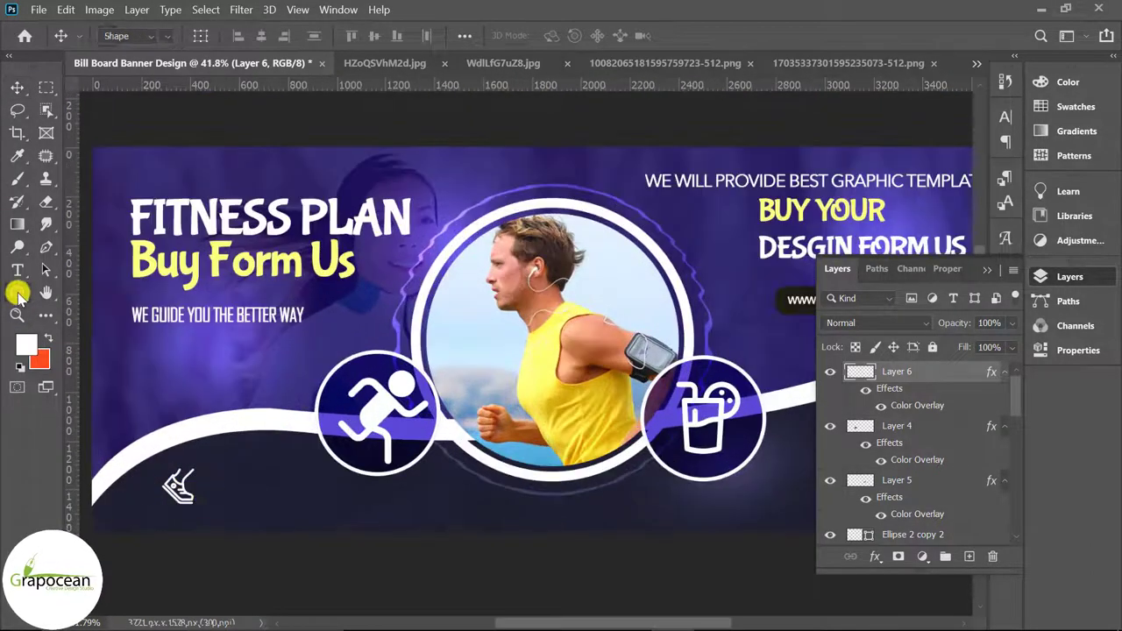
right_click(20, 297)
Draw an ellipse circle over the bottom-left shoe icon.
left_click(80, 320)
mouse_move(156, 468)
left_mouse_down()
mouse_move(211, 520)
mouse_move(203, 512)
left_mouse_up()
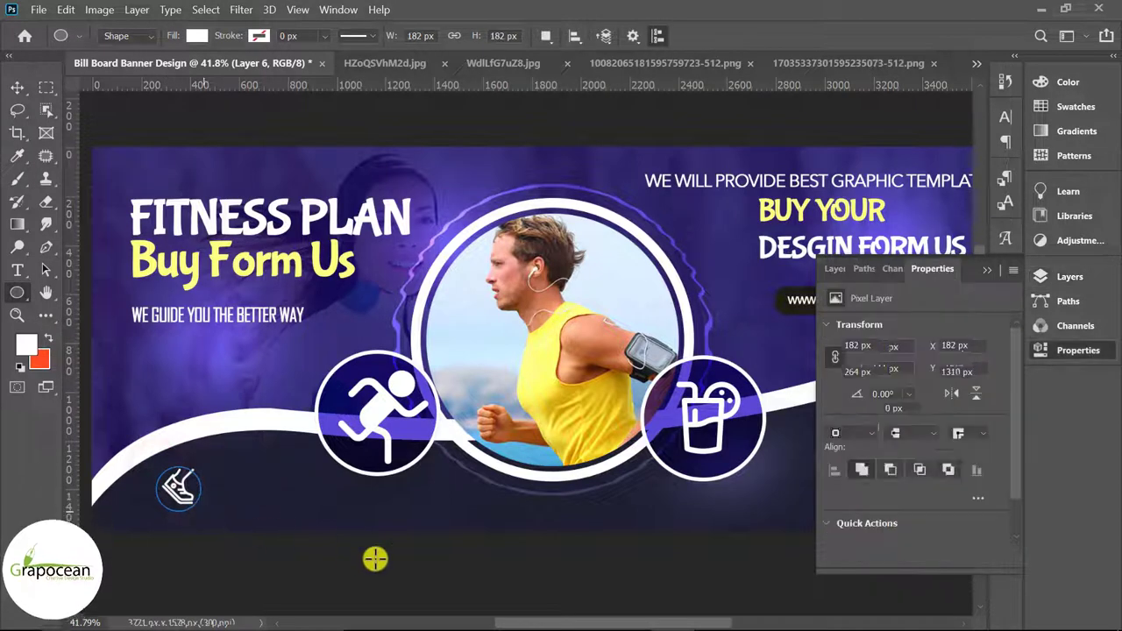
left_click(16, 87)
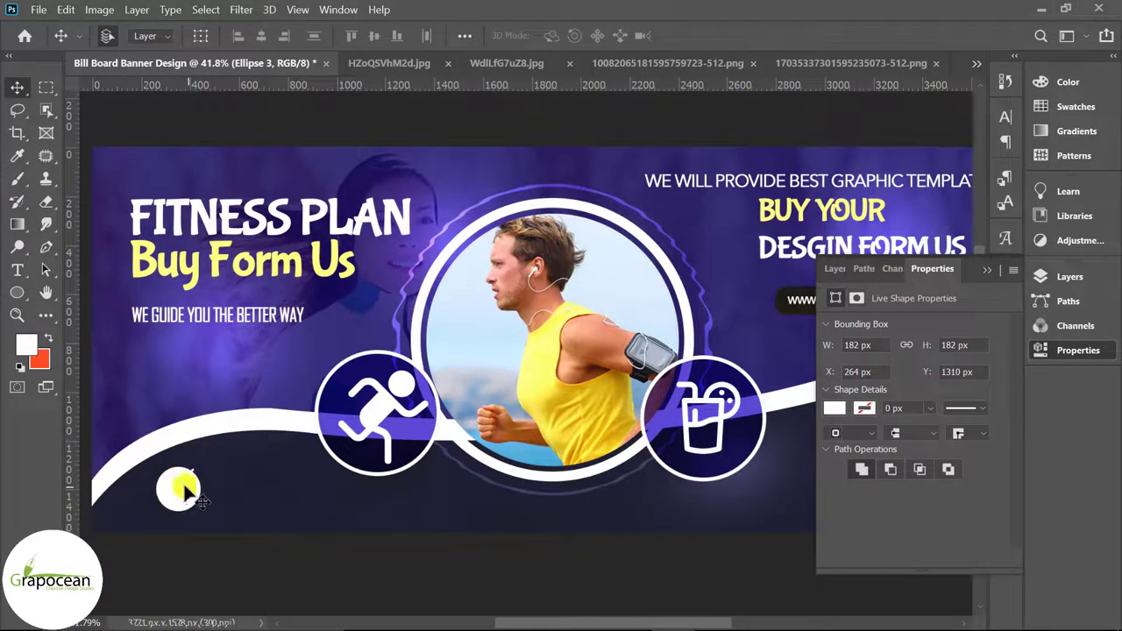
left_click(17, 292)
Remove the circle's fill and give it a white stroke about 10.14 px wide.
left_click(196, 35)
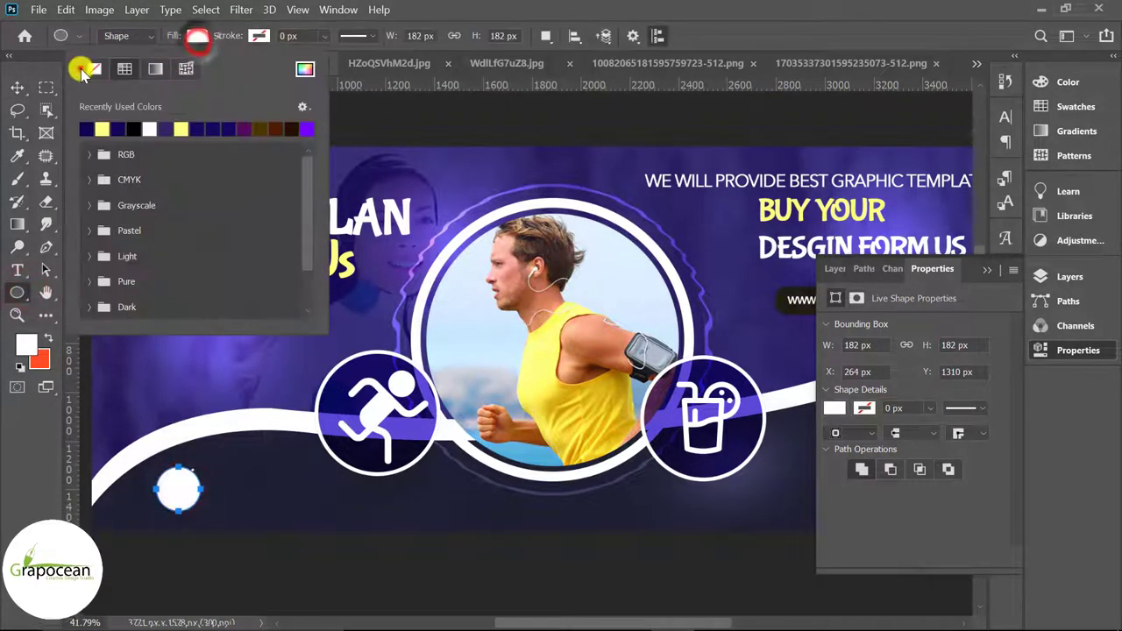
left_click(88, 69)
left_click(258, 35)
left_click(258, 35)
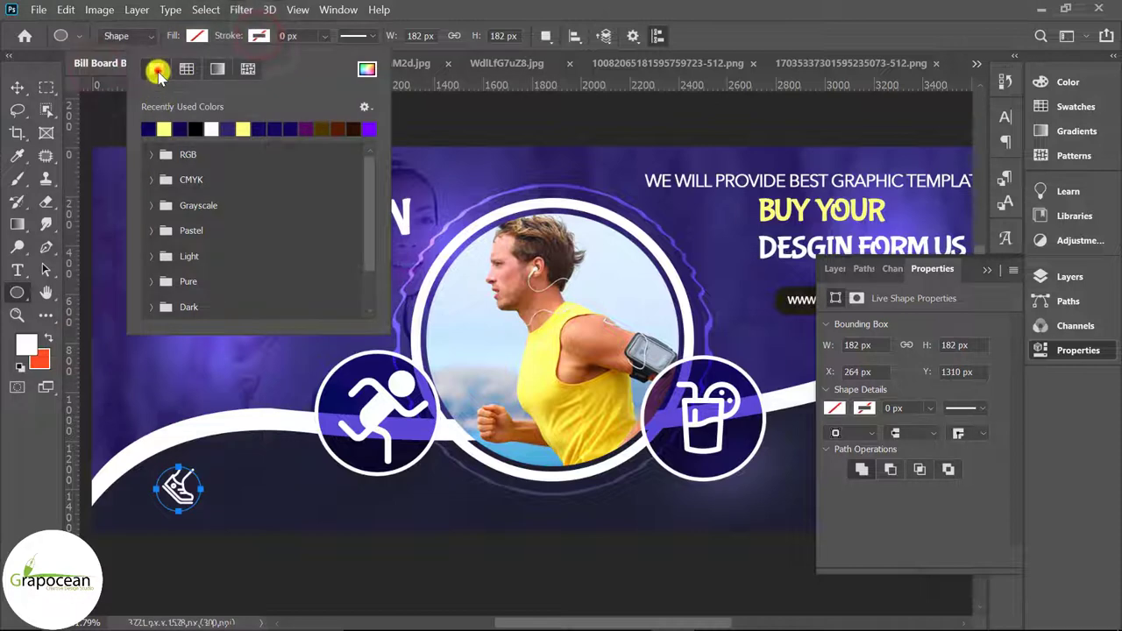
left_click(215, 125)
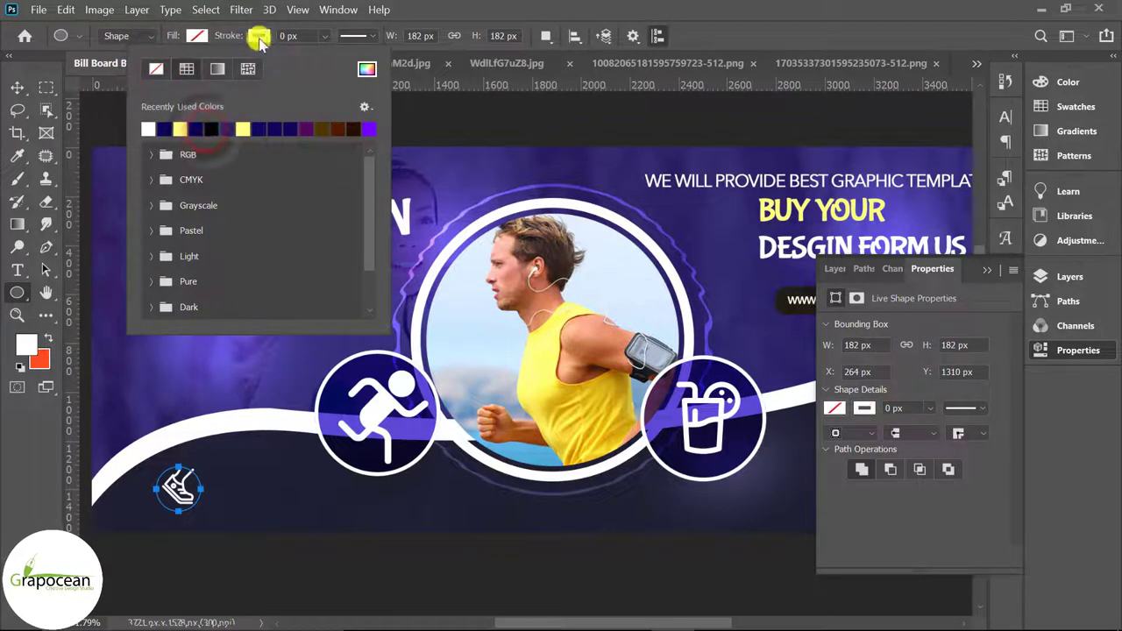
left_click(259, 40)
left_click_drag(324, 36, 337, 59)
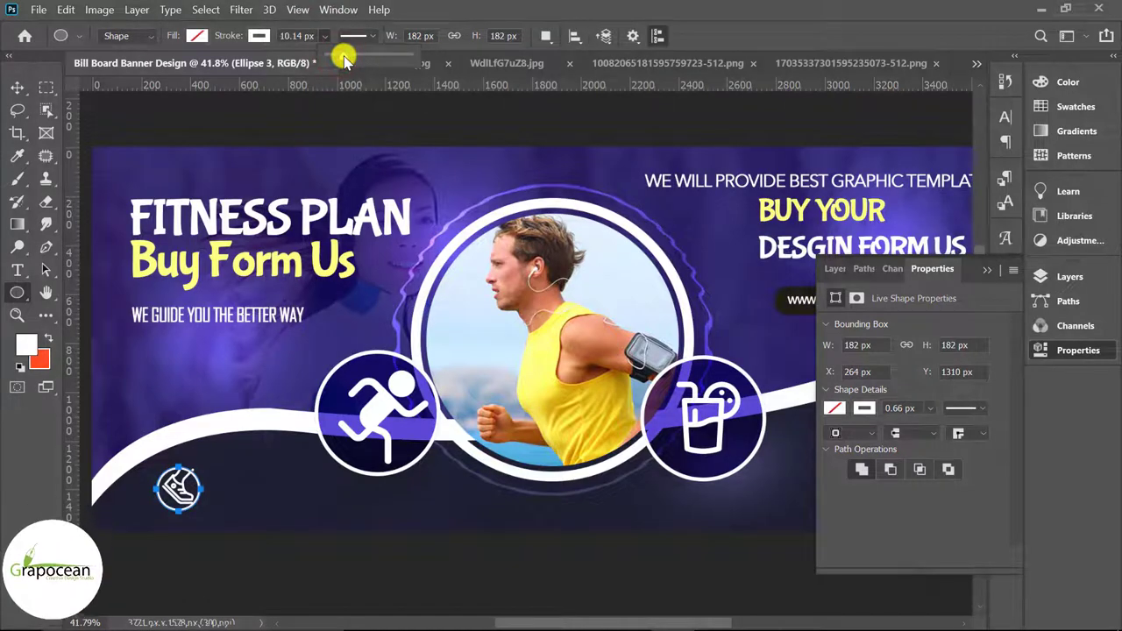
left_click(18, 85)
scroll(290, 596, "down", 3)
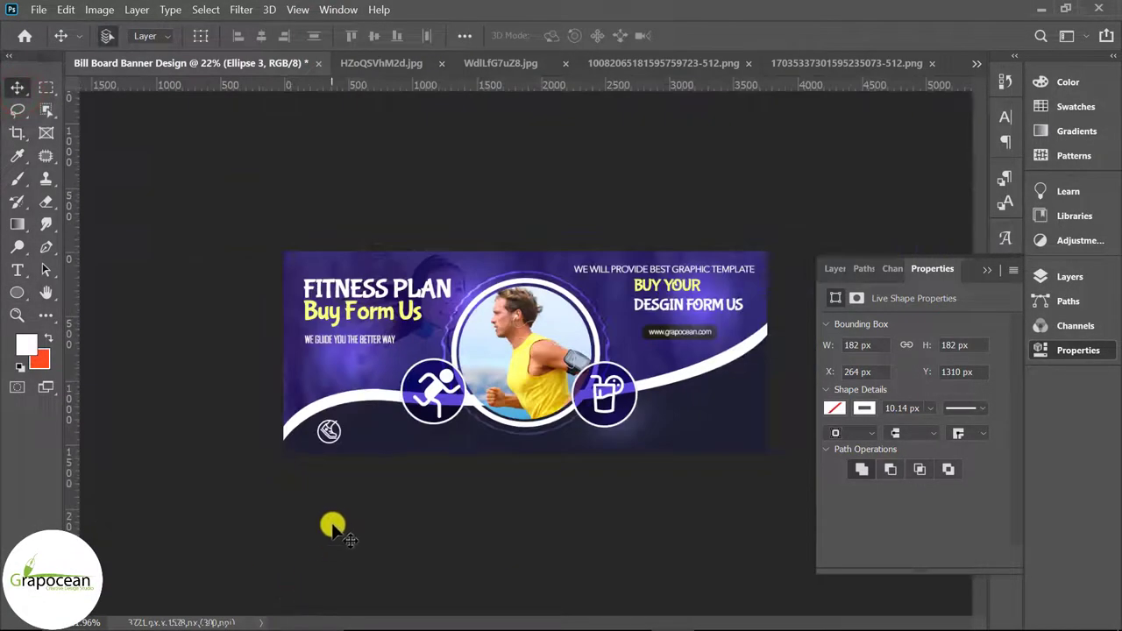
scroll(263, 498, "up", 2)
scroll(333, 490, "up", 1)
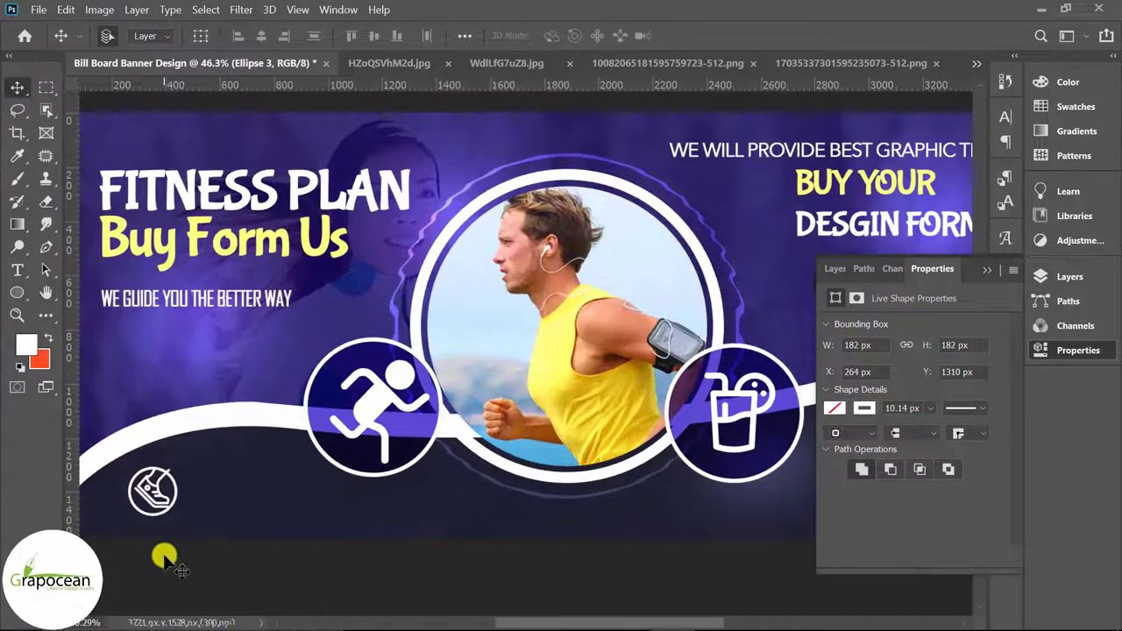
scroll(163, 552, "up", 1)
scroll(167, 535, "up", 2)
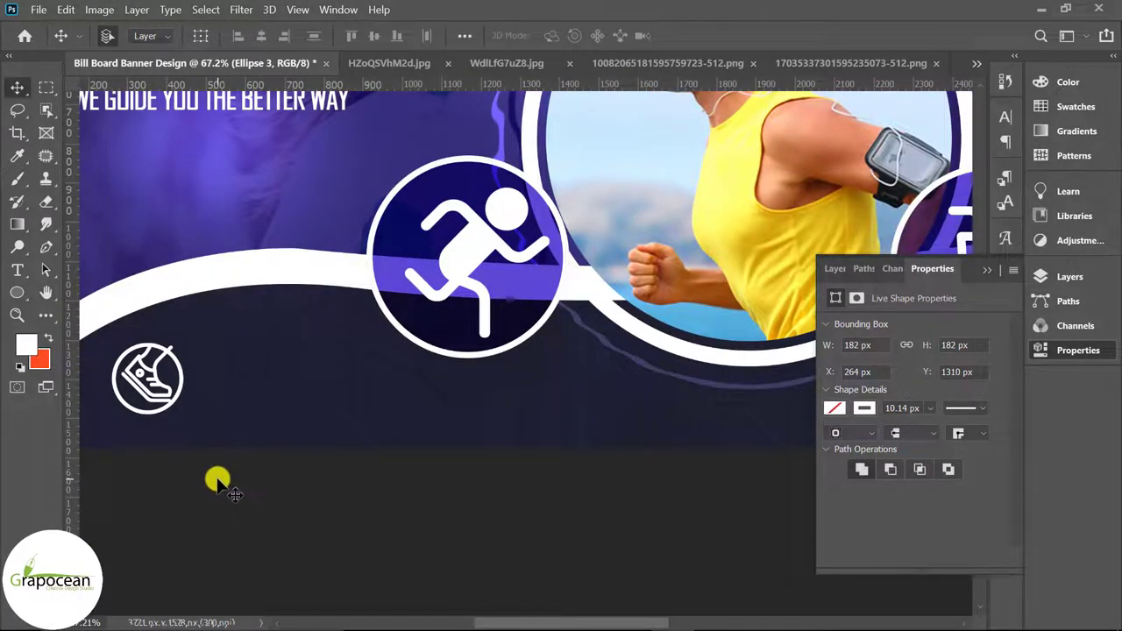
Type the caption FRESH PLACE AND INSTUMENT beside the shoe icon.
left_click(19, 271)
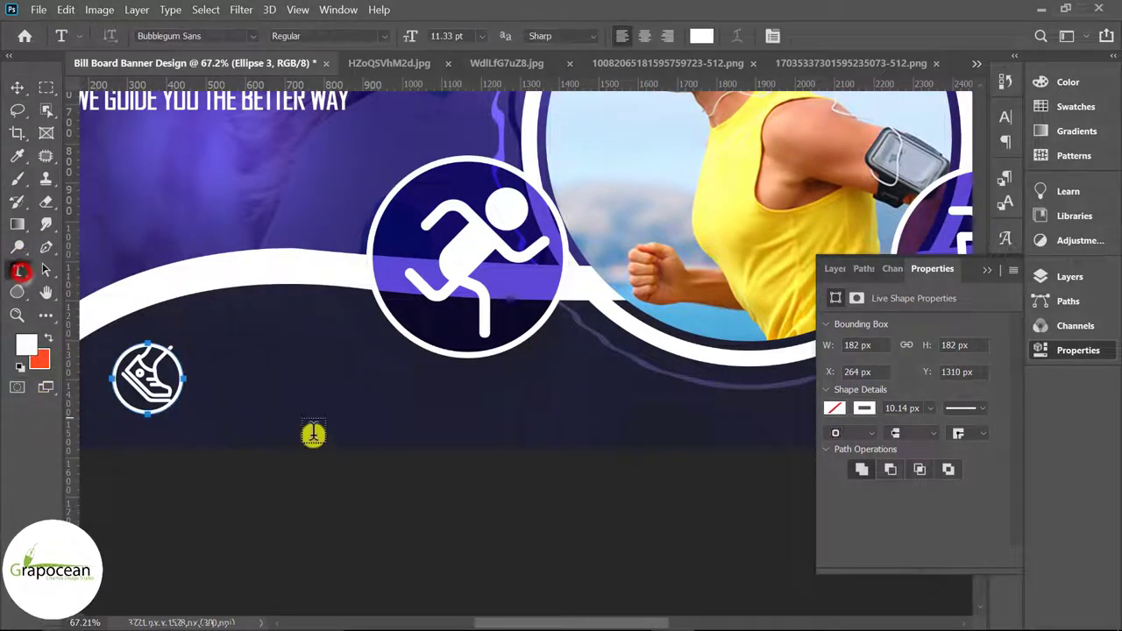
left_click(252, 389)
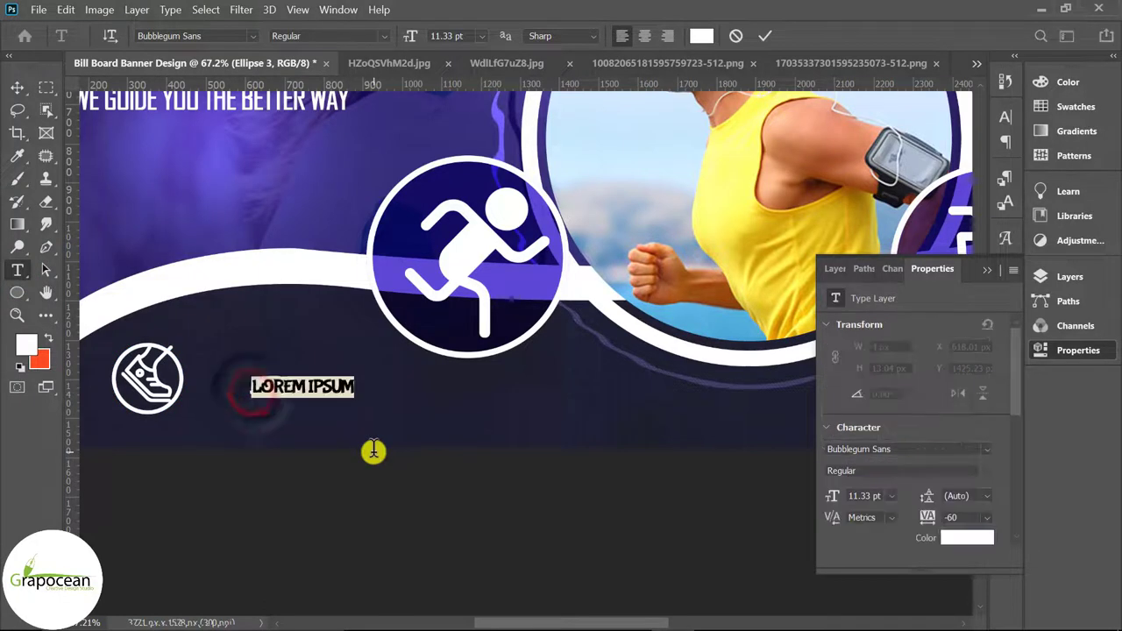
type("FRESH EV")
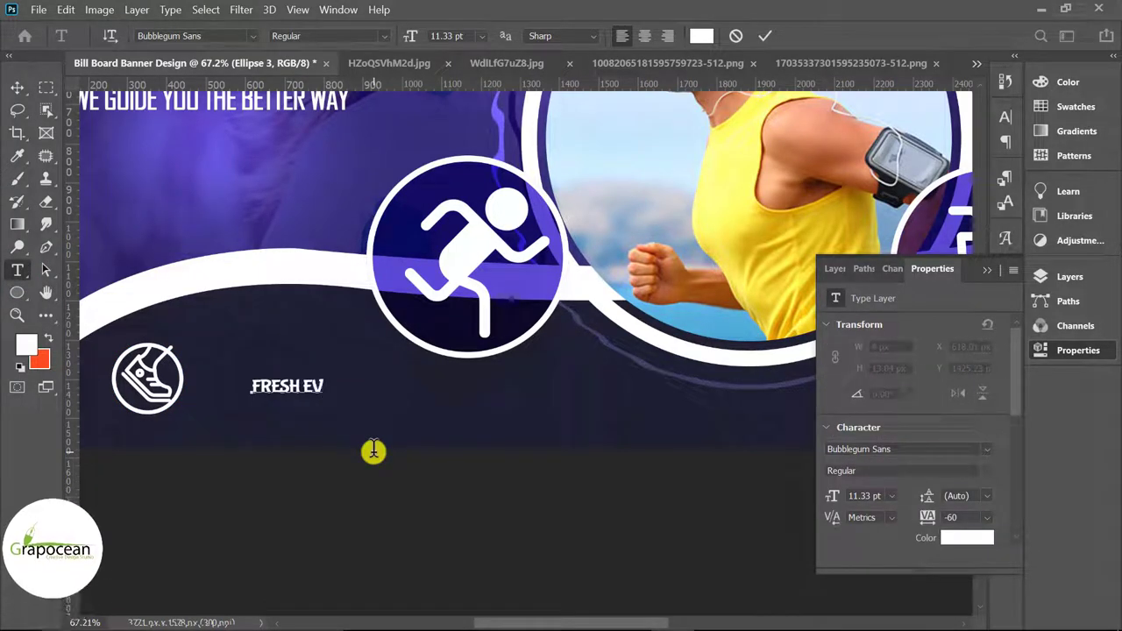
key("BackSpace")
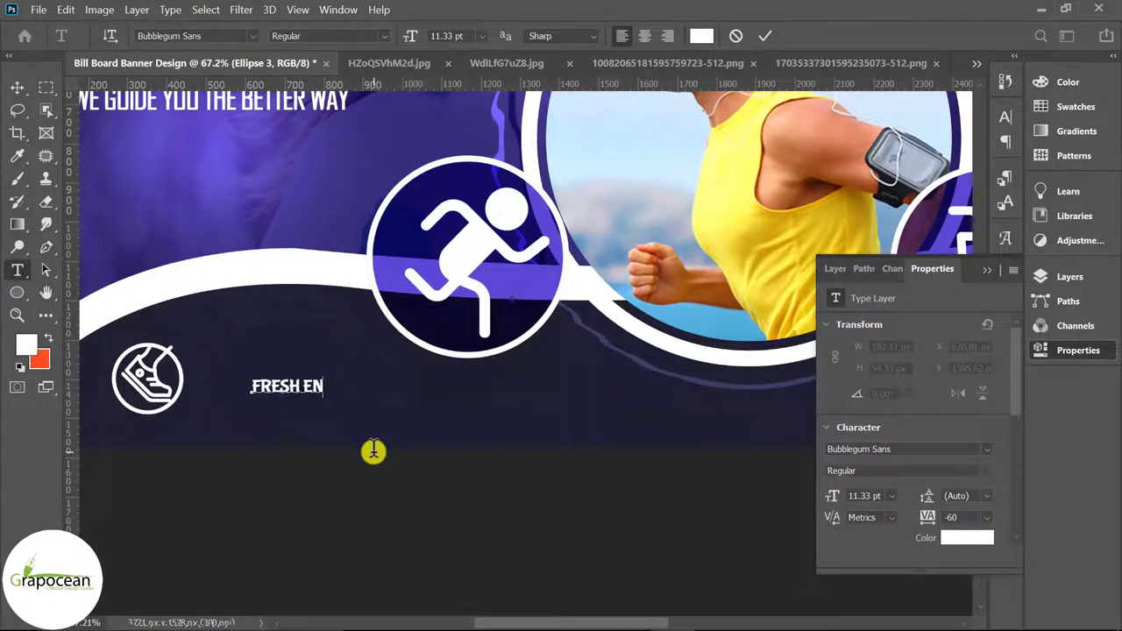
type("RO")
type(" PLA ")
type("TI")
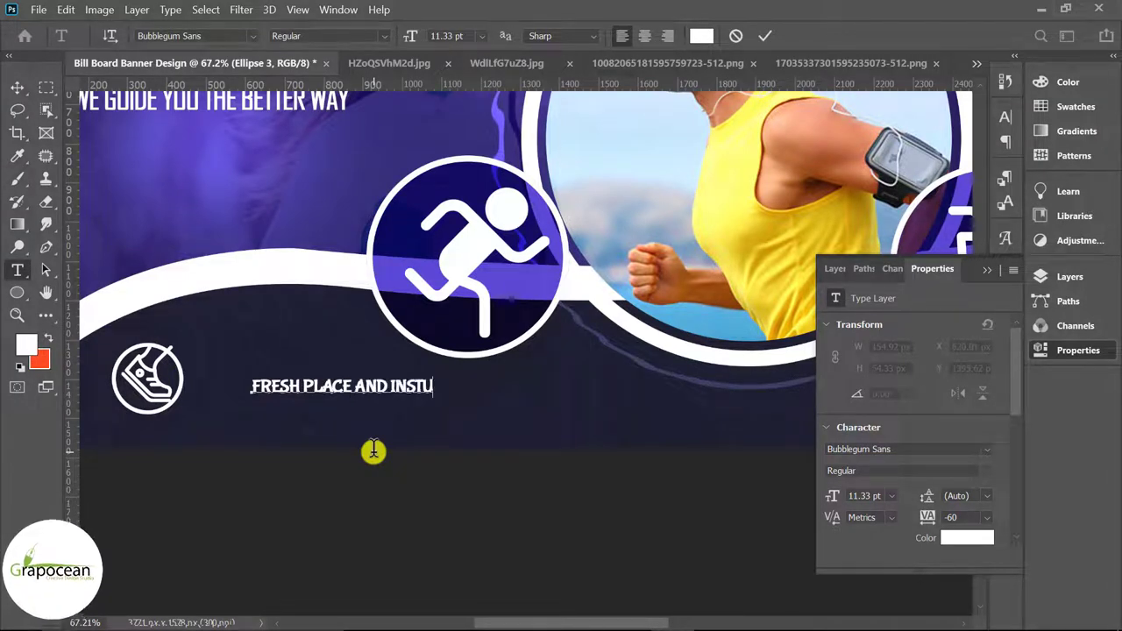
type("TUTE")
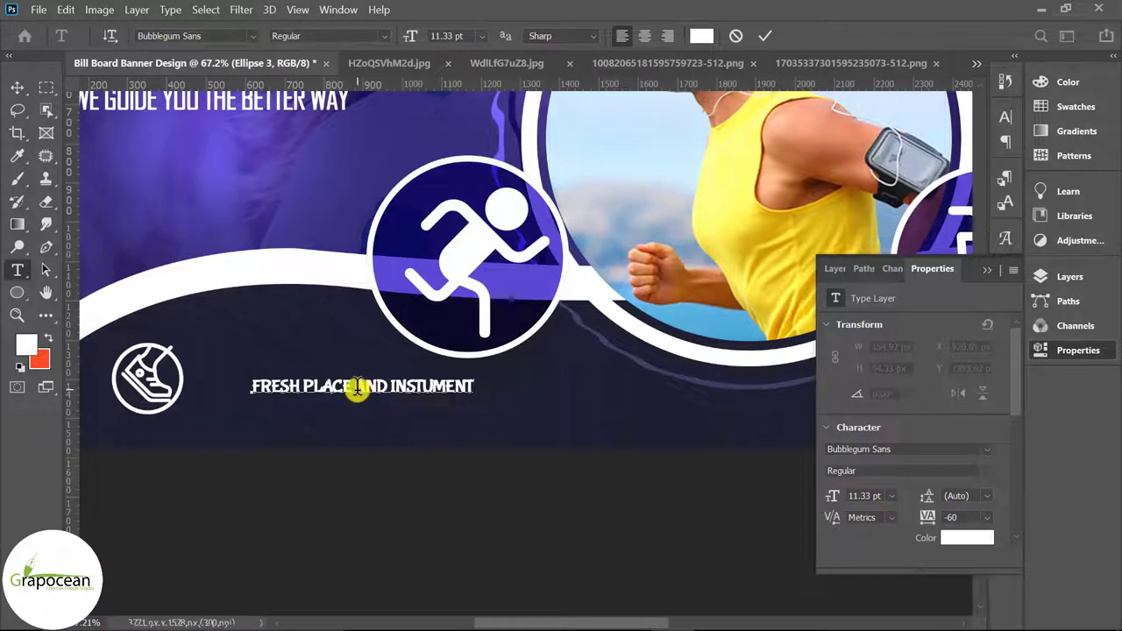
Set the whole caption's font to Arial.
left_click_drag(357, 386, 646, 391)
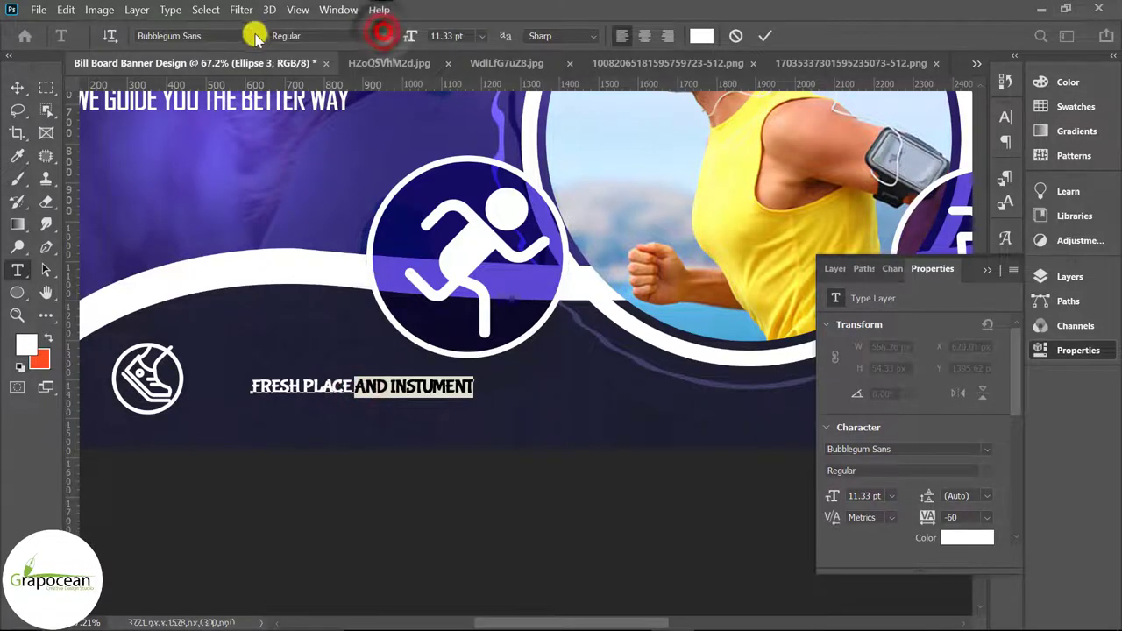
triple_click(473, 388)
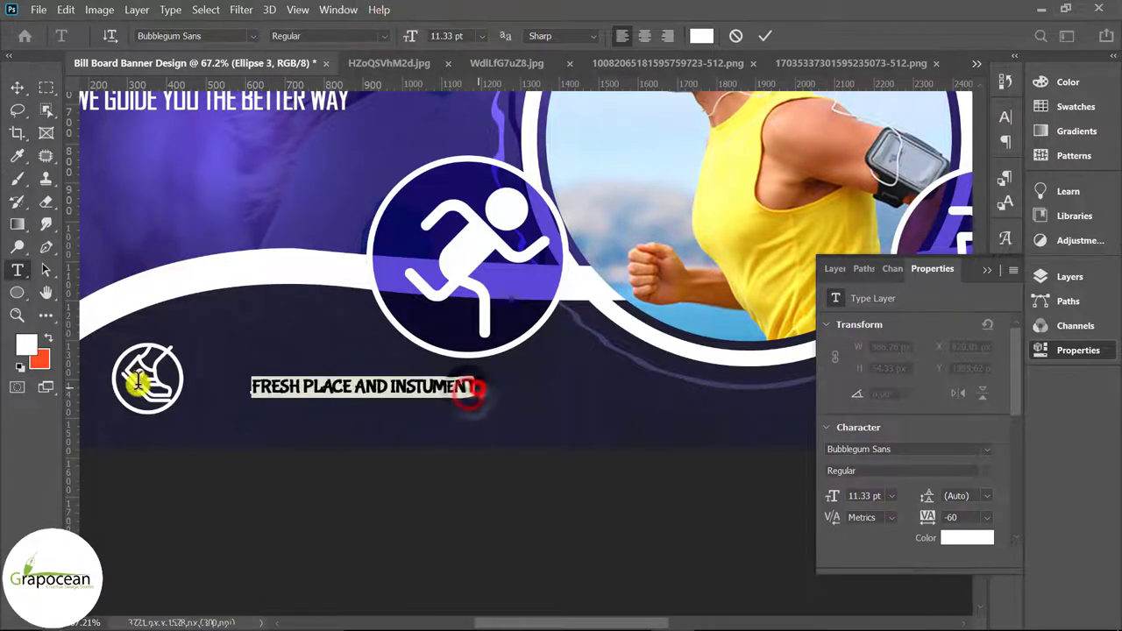
left_click(254, 35)
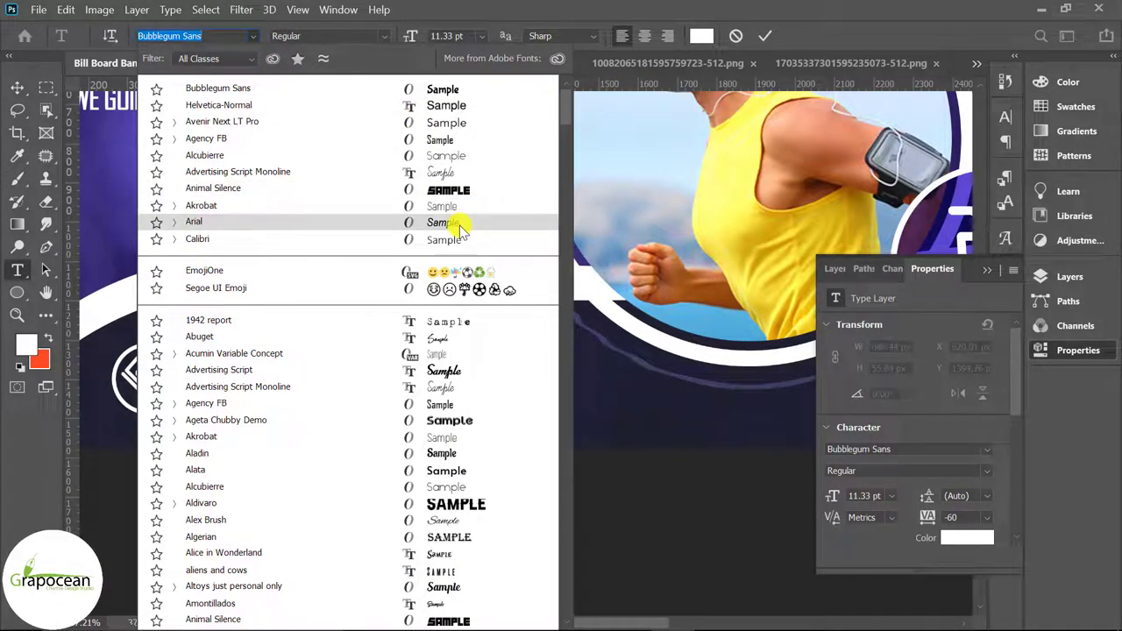
left_click(460, 228)
left_click(390, 390)
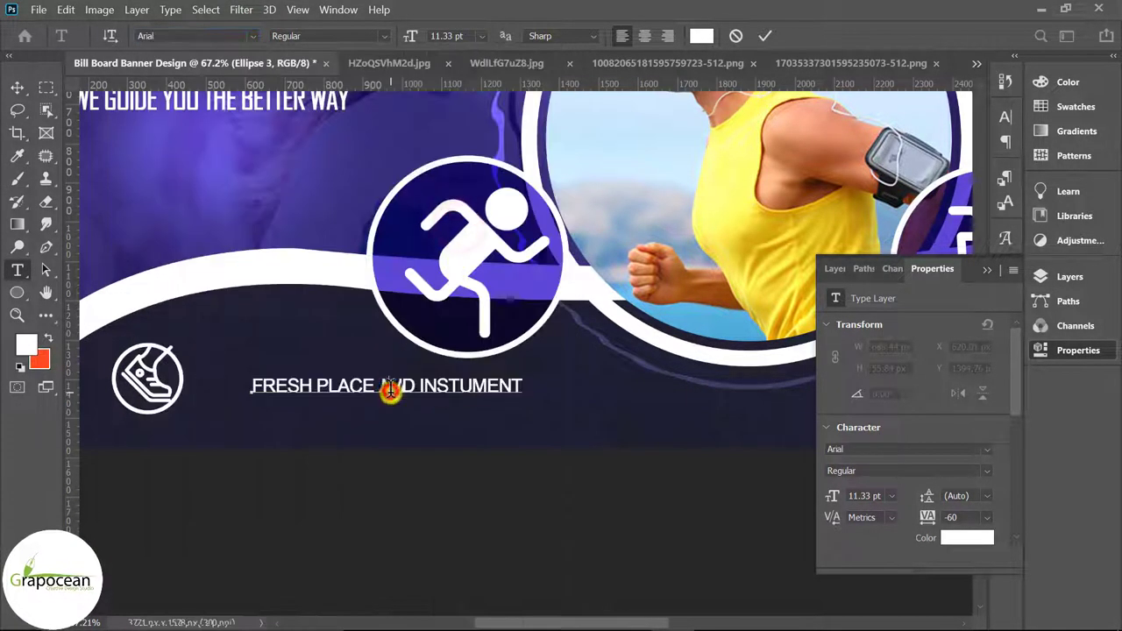
Make FRESH PLACE bold and move the caption left toward the shoe icon.
left_click_drag(380, 391, 181, 388)
left_click(383, 35)
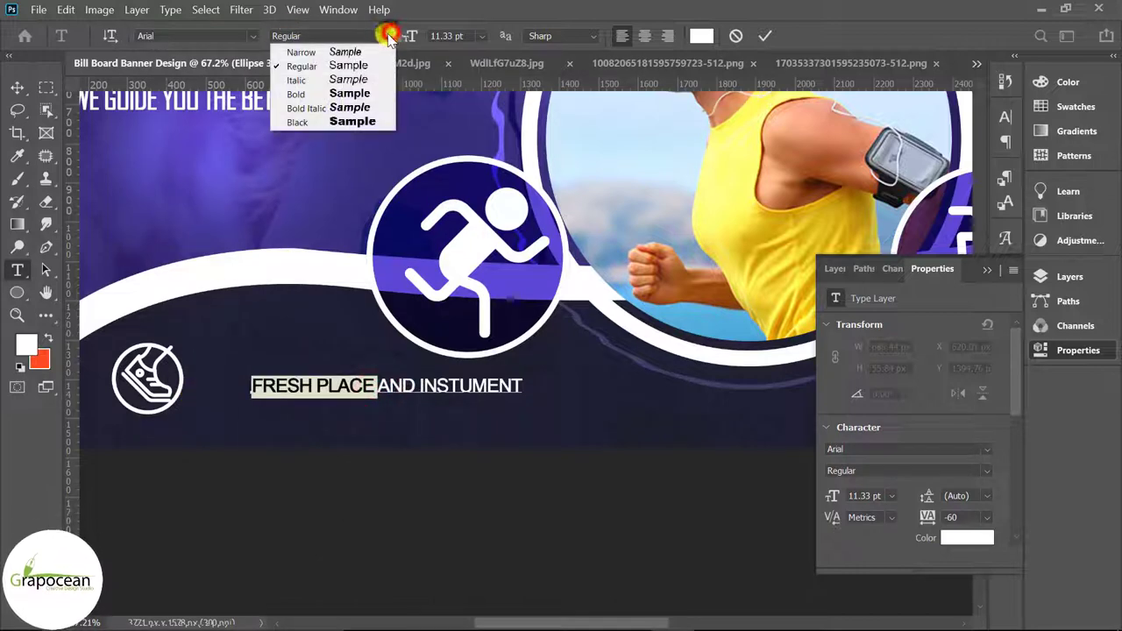
left_click(349, 94)
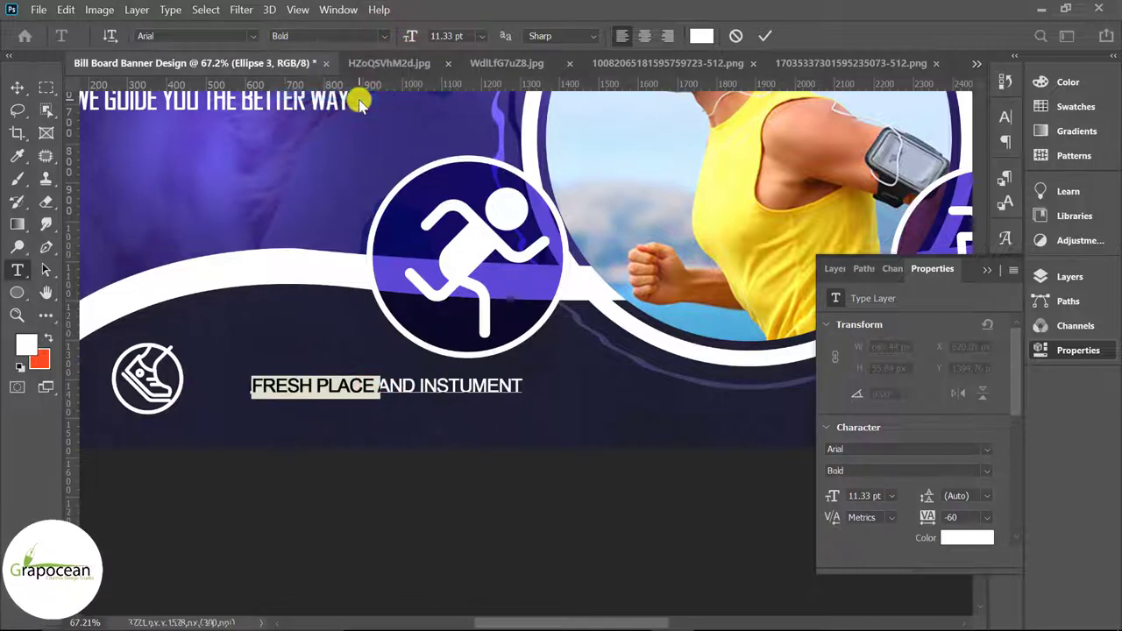
left_click(18, 89)
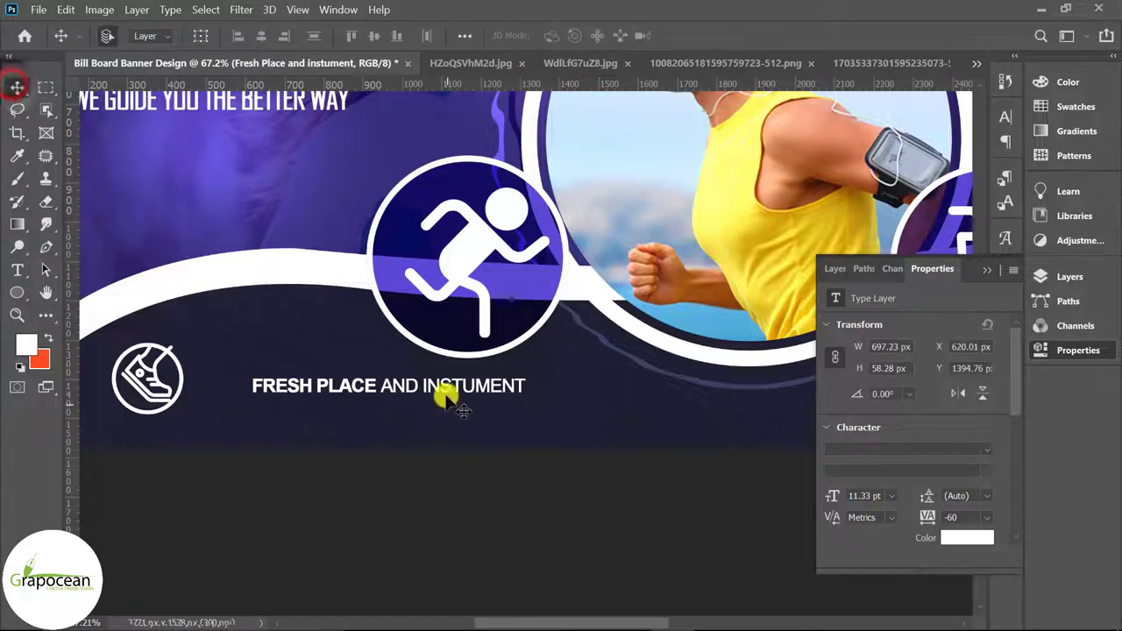
left_click_drag(433, 388, 382, 386)
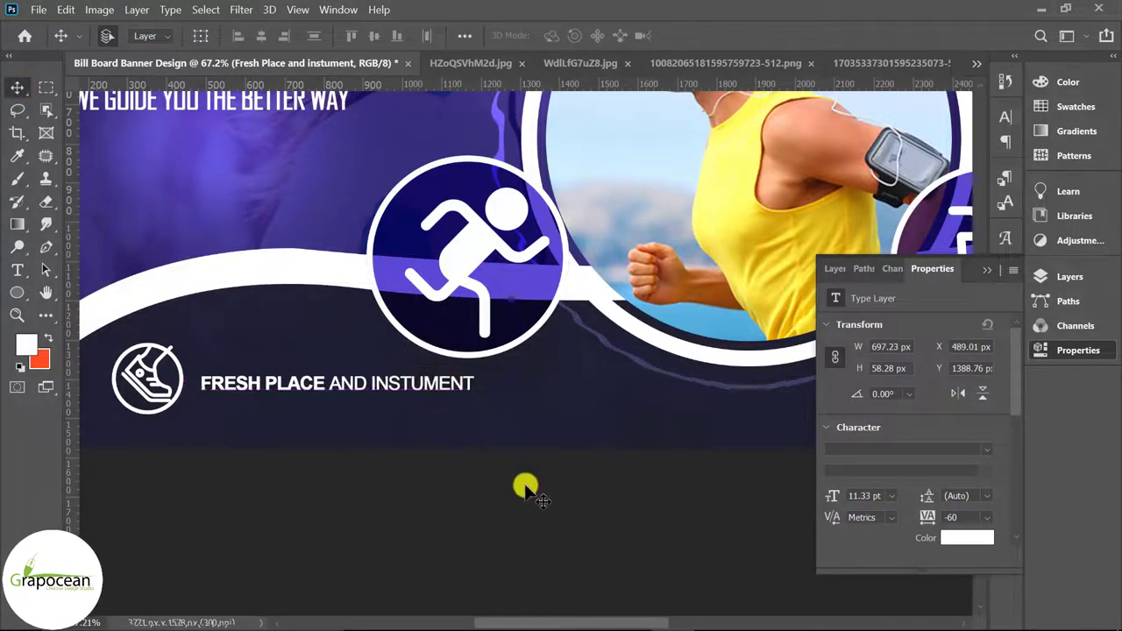
scroll(526, 493, "down", 4)
scroll(478, 526, "down", 2)
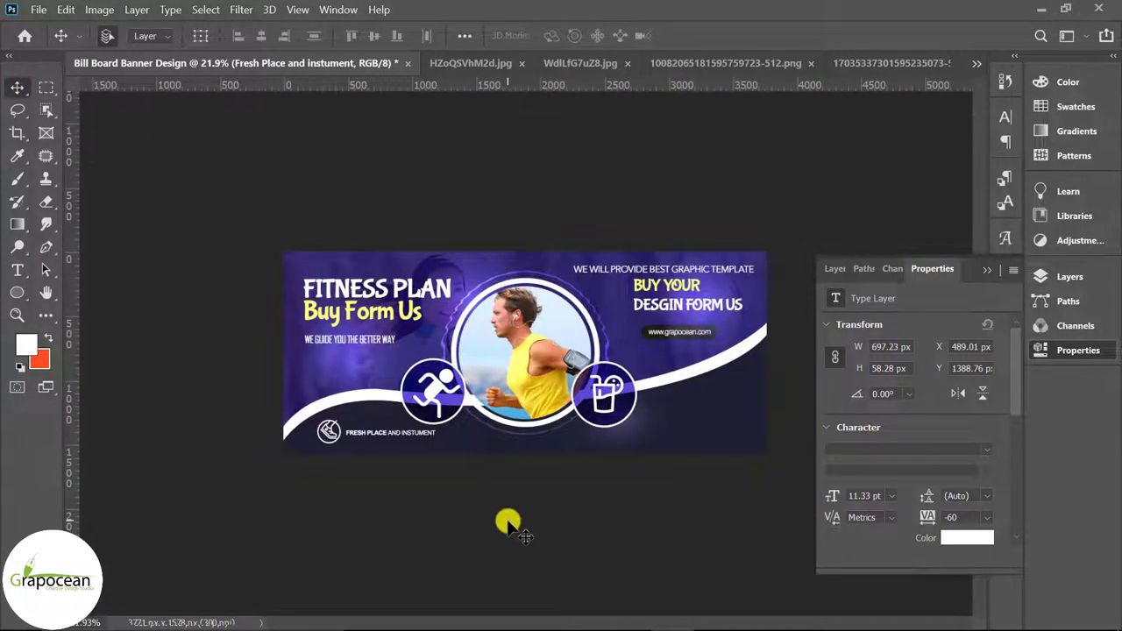
Apply Center Text to the BUY YOUR DESGIN FORM US heading, then drag it right above the web address.
left_click(16, 270)
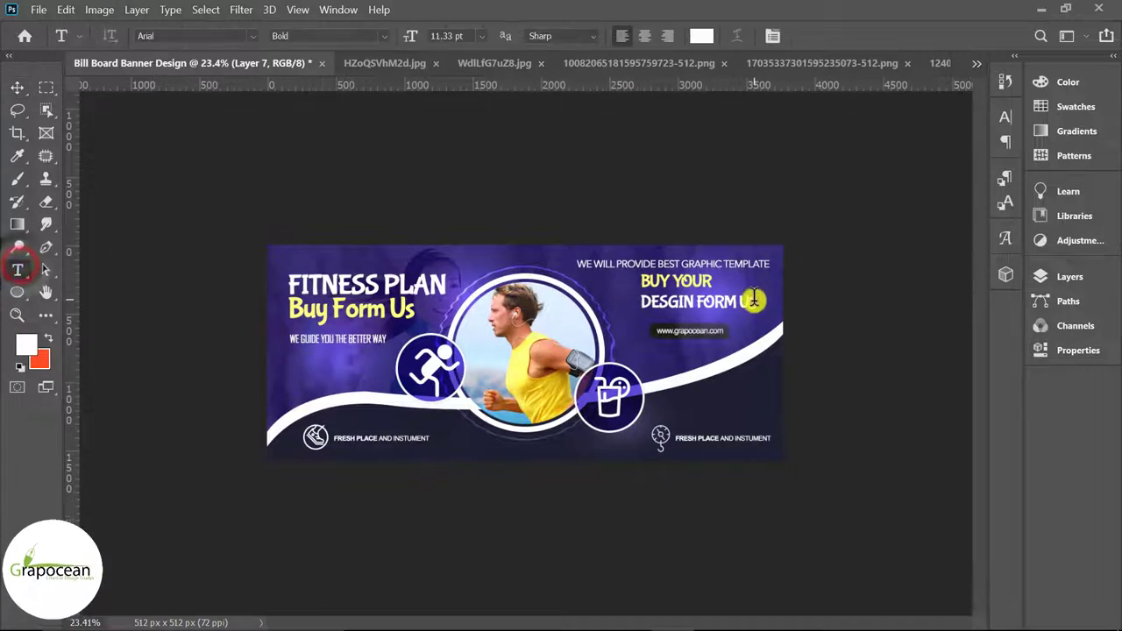
left_click(755, 303)
key("ctrl+a")
left_click(644, 36)
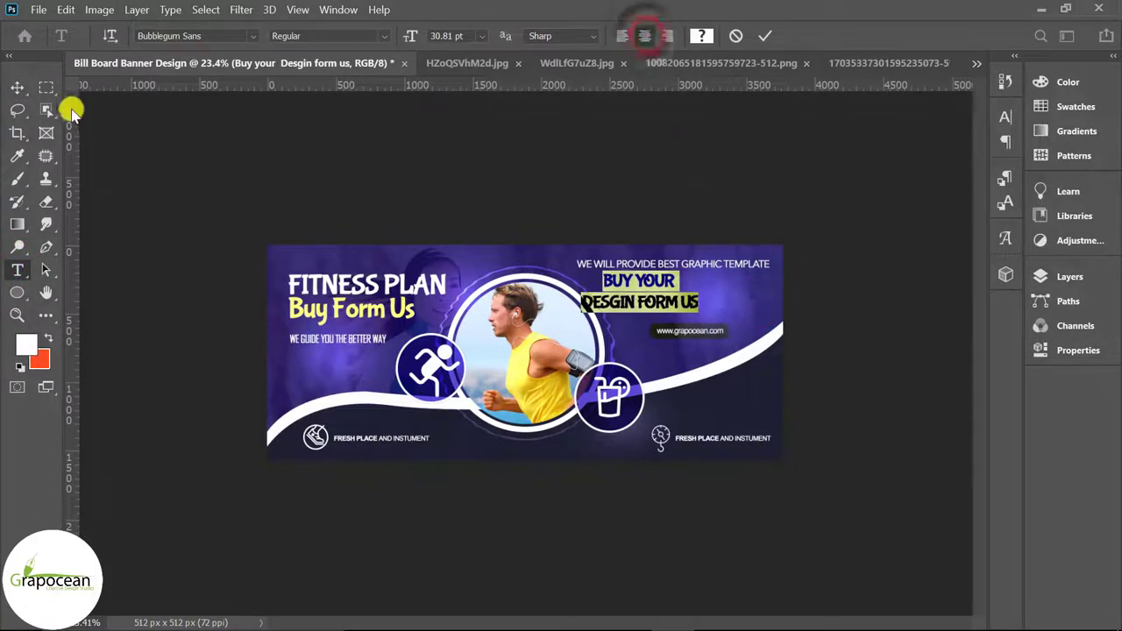
left_click(16, 87)
left_click_drag(647, 289, 690, 291)
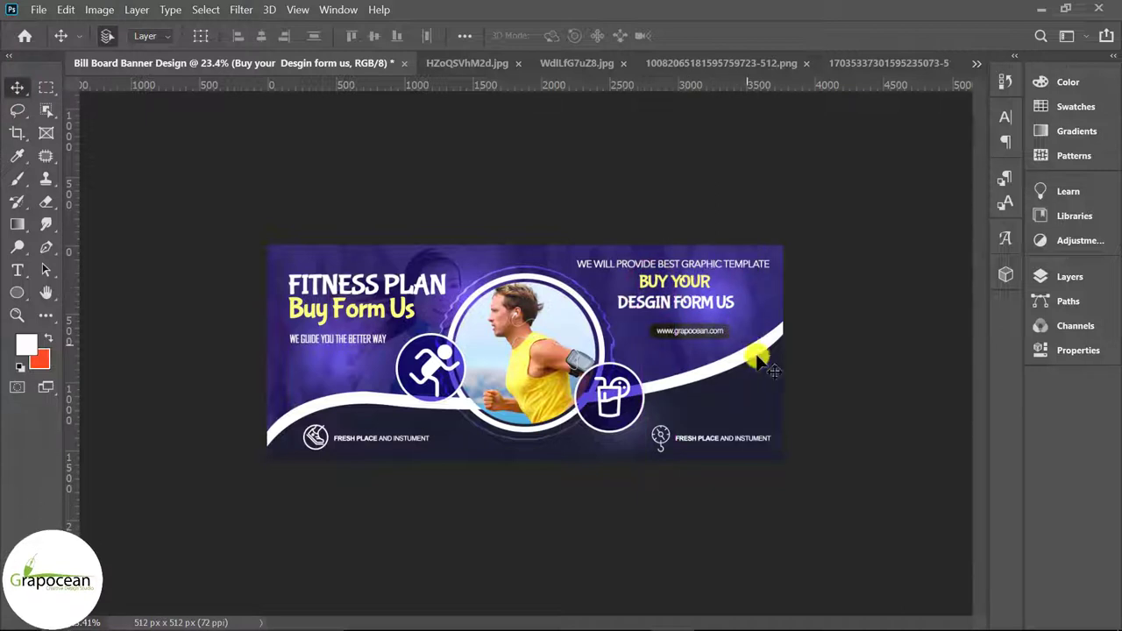
scroll(863, 448, "down", 1)
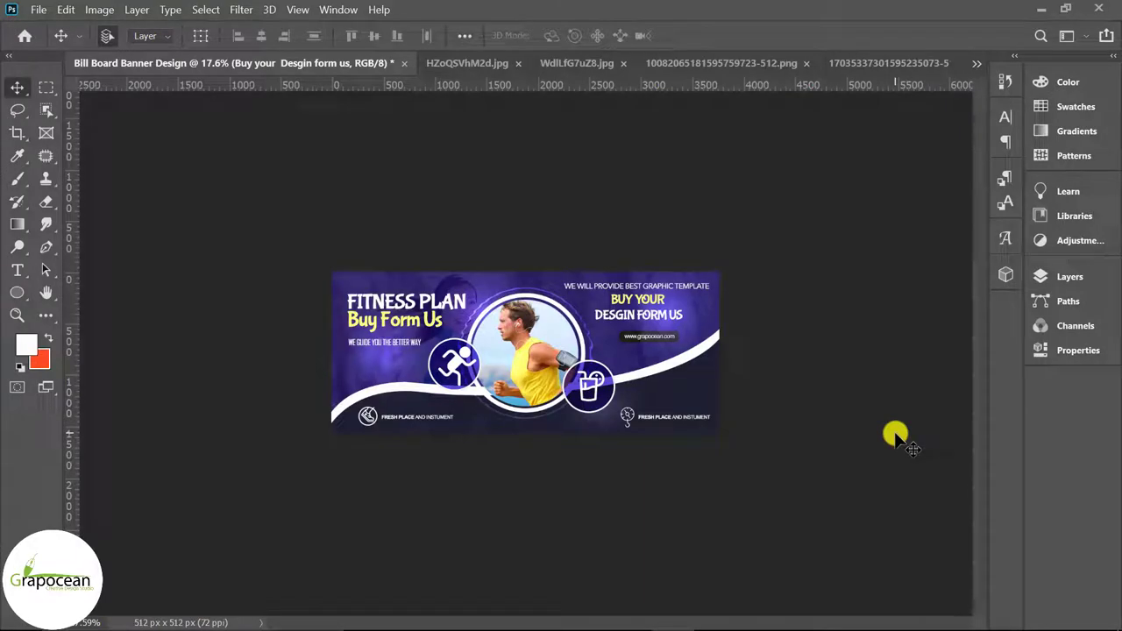
scroll(504, 438, "up", 2)
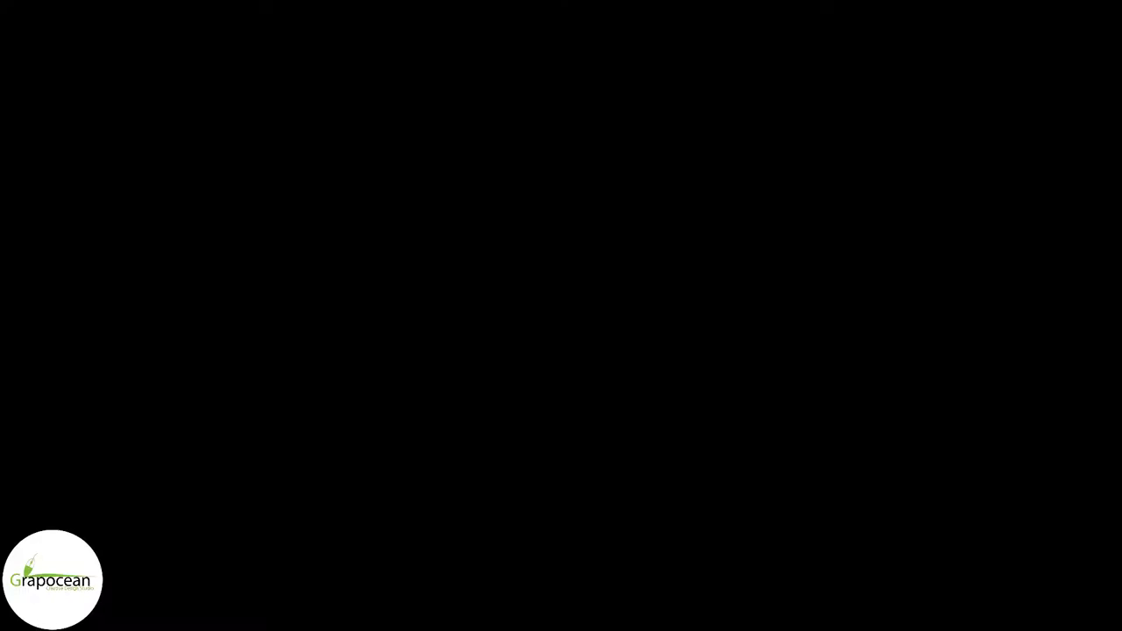